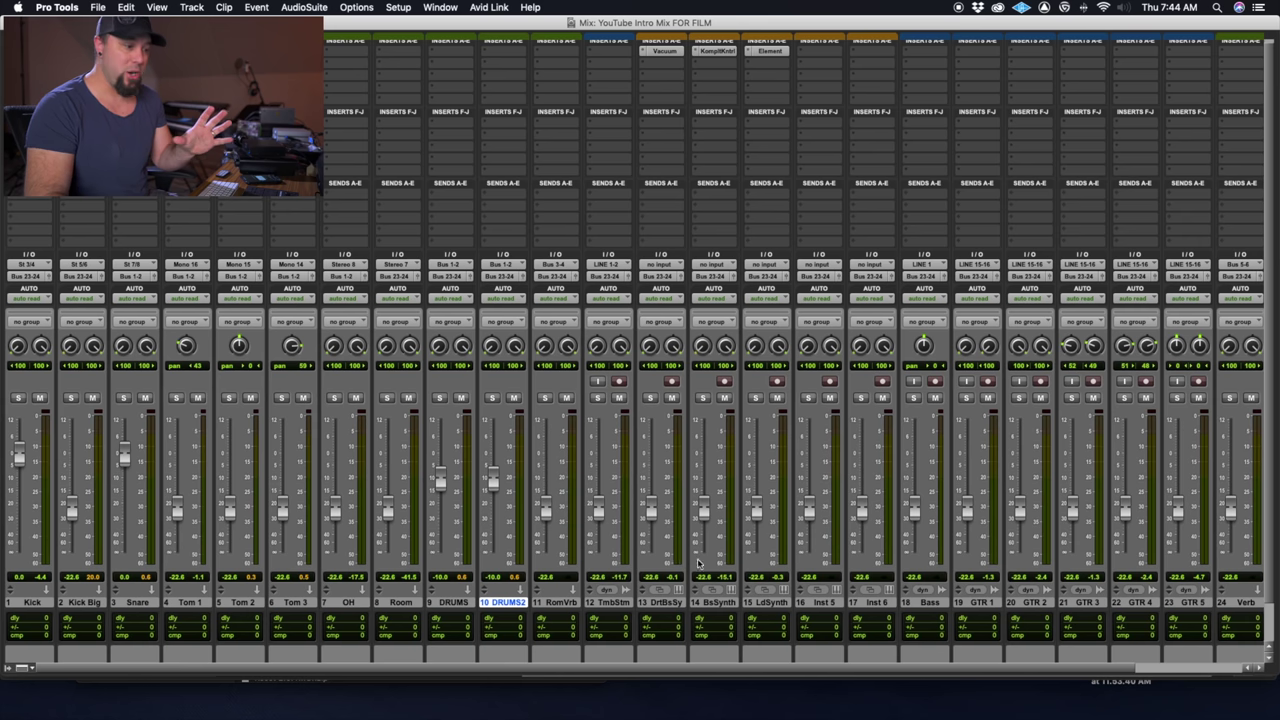
Select both the DRUMS and DRUMS2 bus tracks and start playback of the mix.
click(452, 603)
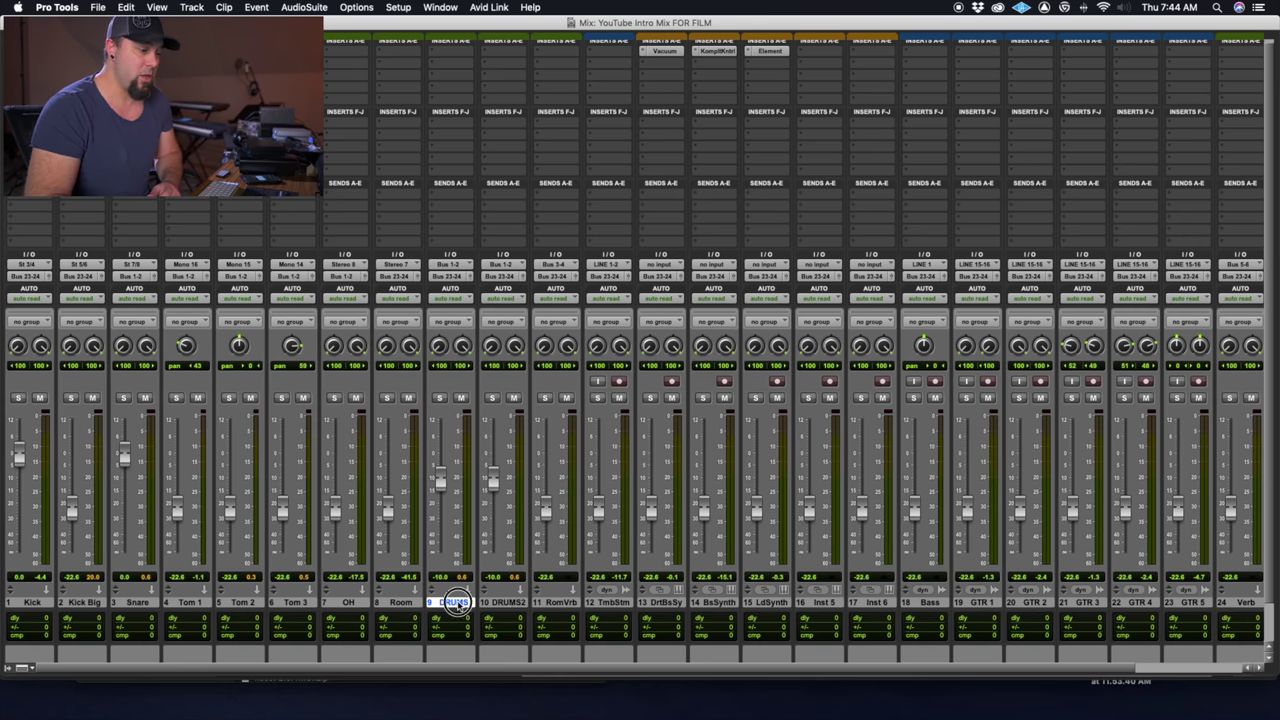
shift+click(510, 604)
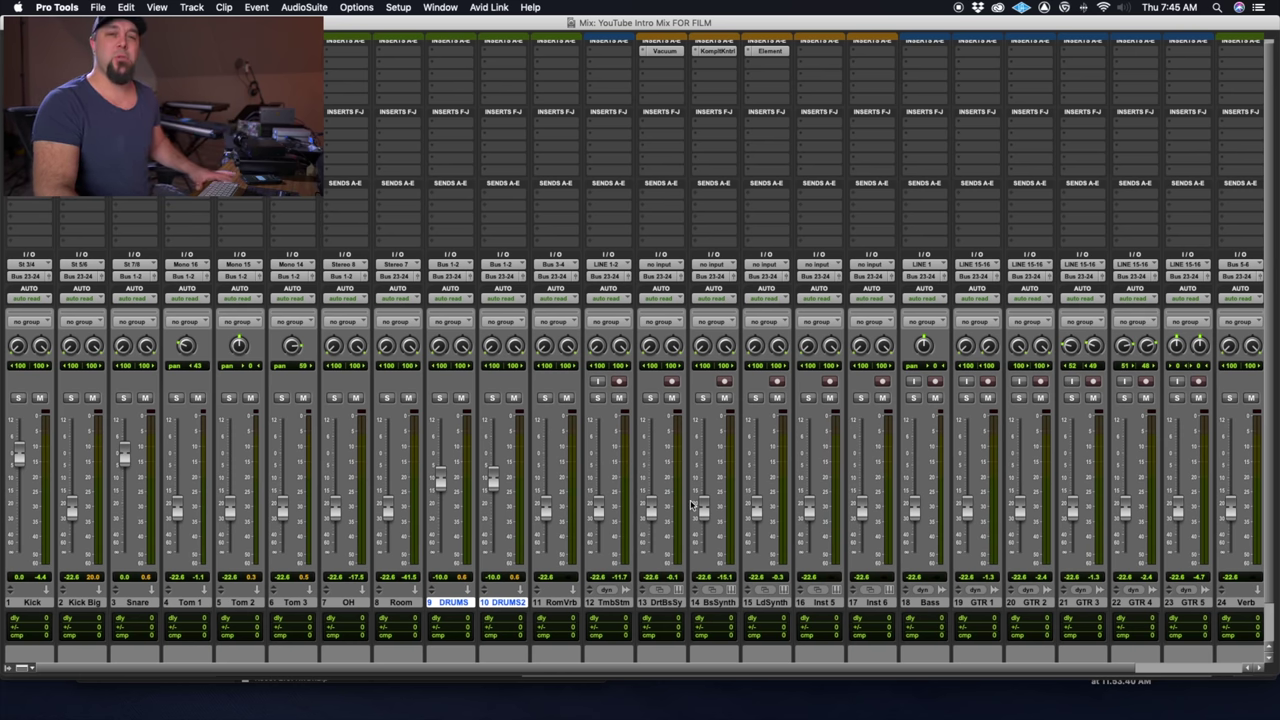
scroll(868, 467, up, 1)
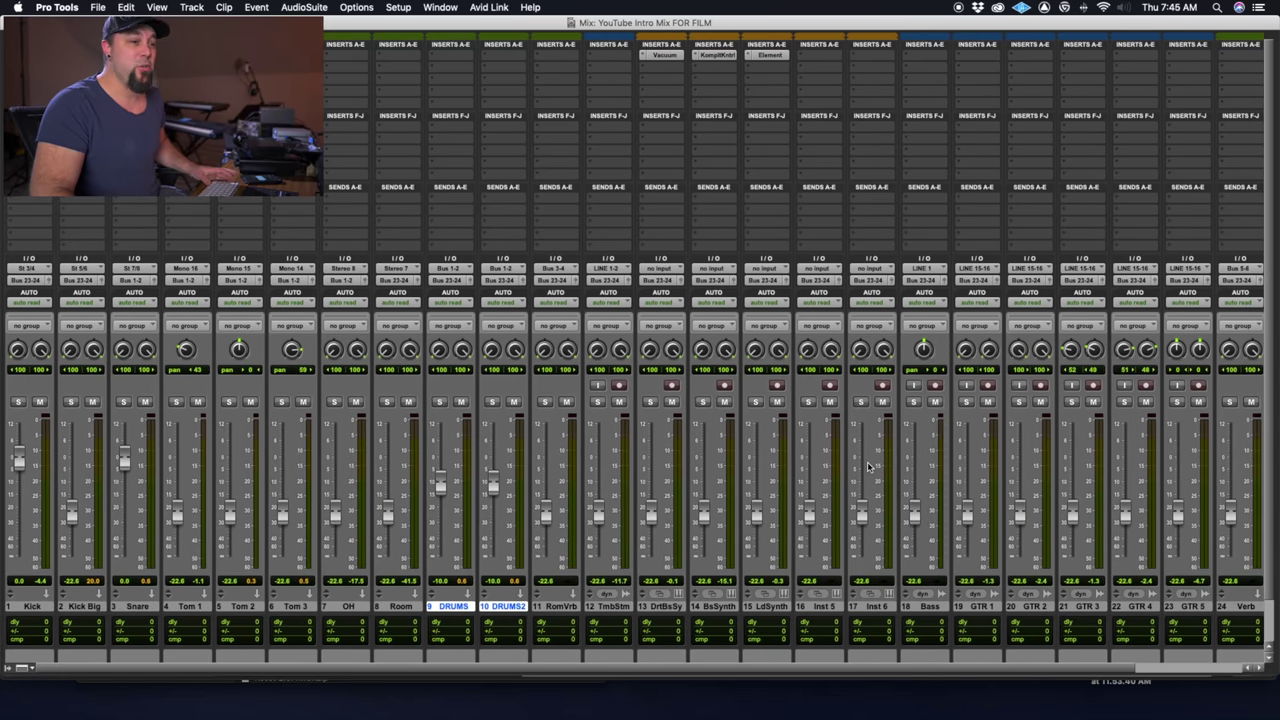
scroll(868, 467, right, 3)
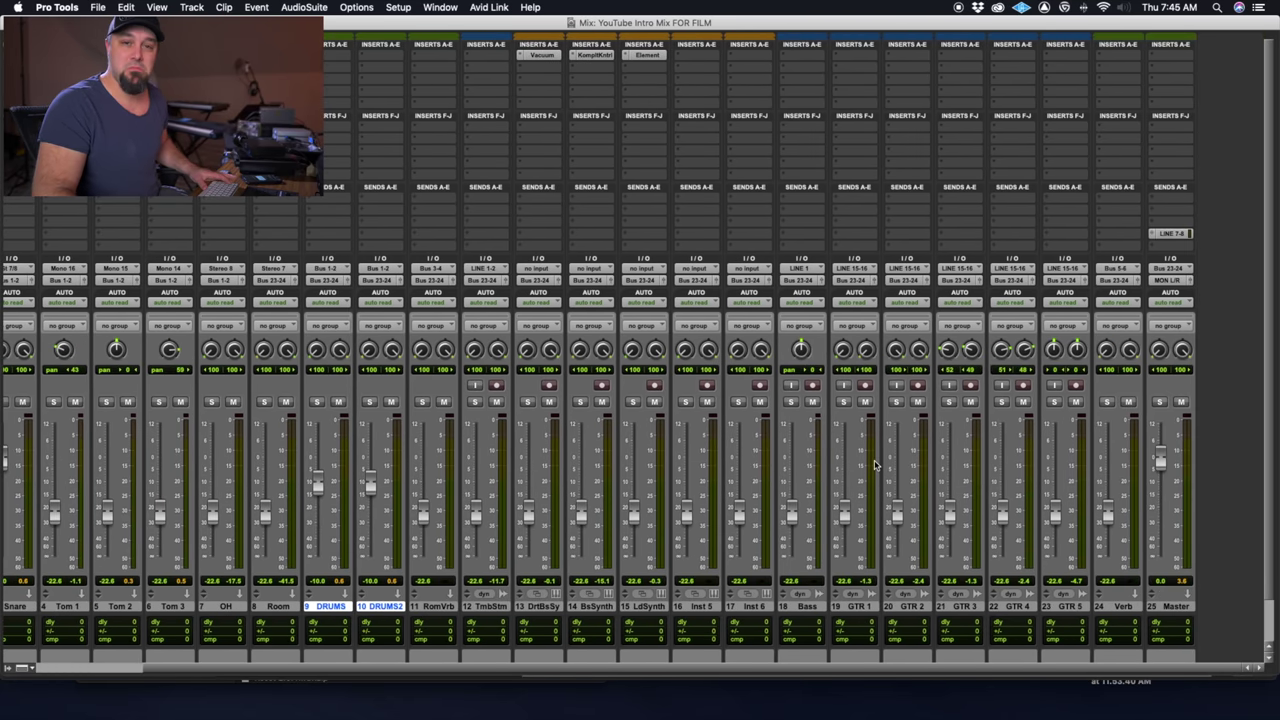
key(space)
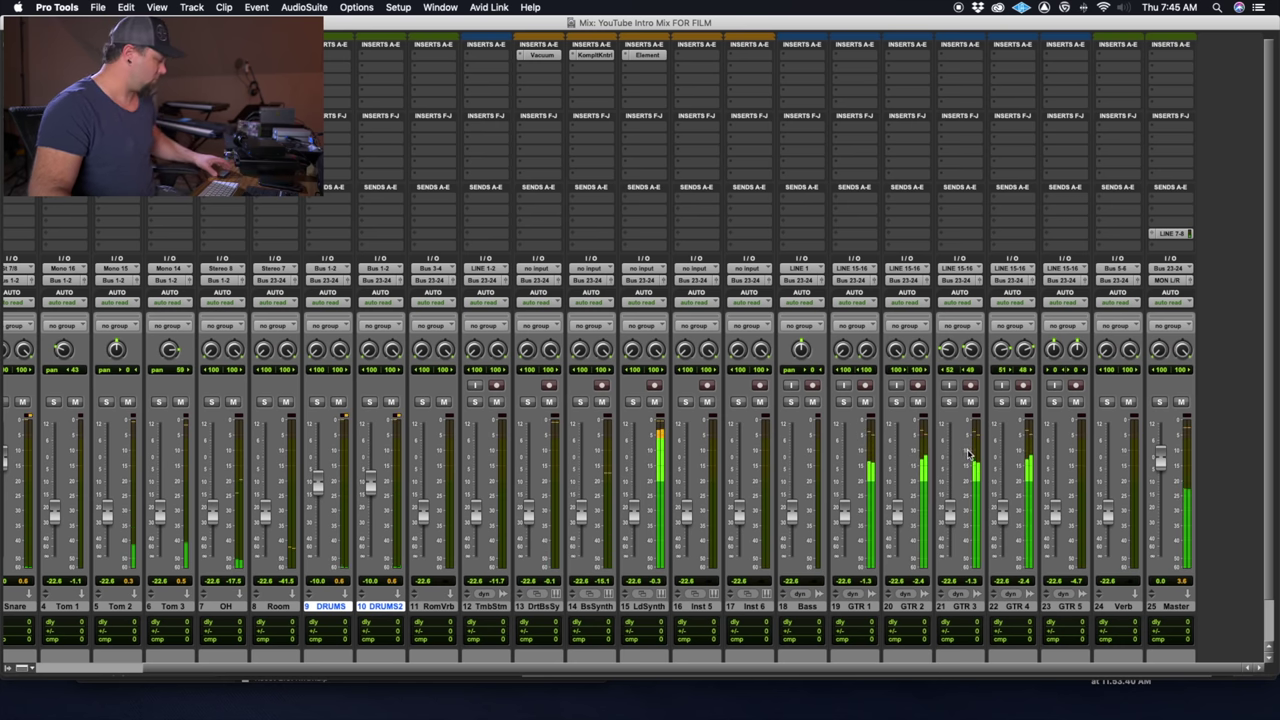
Raise the OH fader to +4.8 dB, Tom 1 to -3.3 dB, Tom 2 to -4.3 dB and Tom 3 to -1.7 dB.
scroll(400, 520, left, 5)
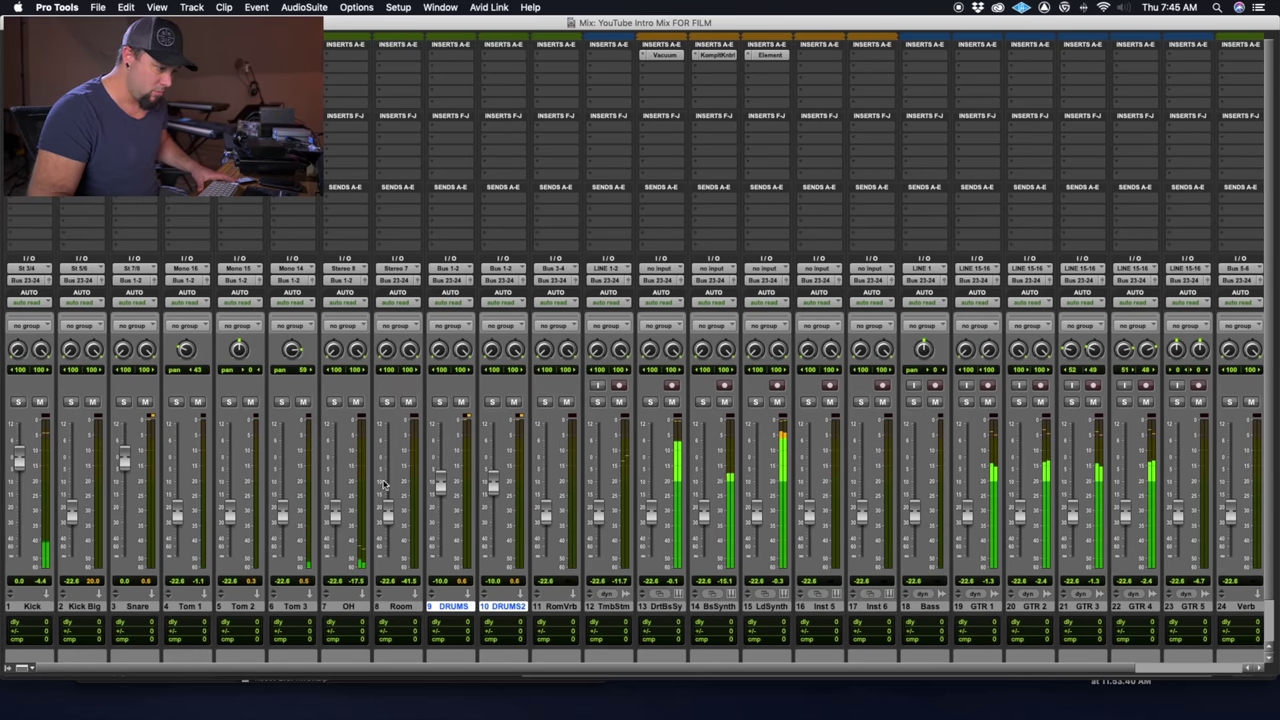
drag(334, 510, 335, 448)
drag(177, 506, 177, 460)
drag(229, 512, 229, 462)
drag(283, 512, 293, 465)
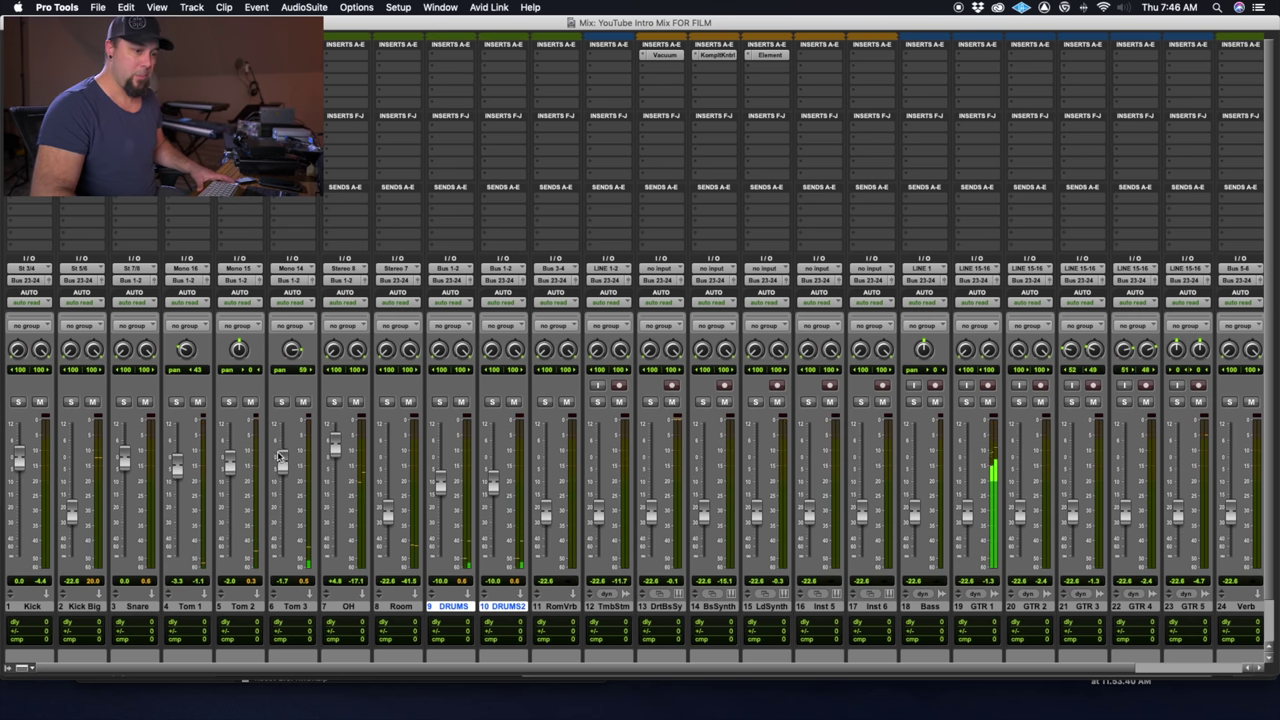
drag(229, 462, 229, 467)
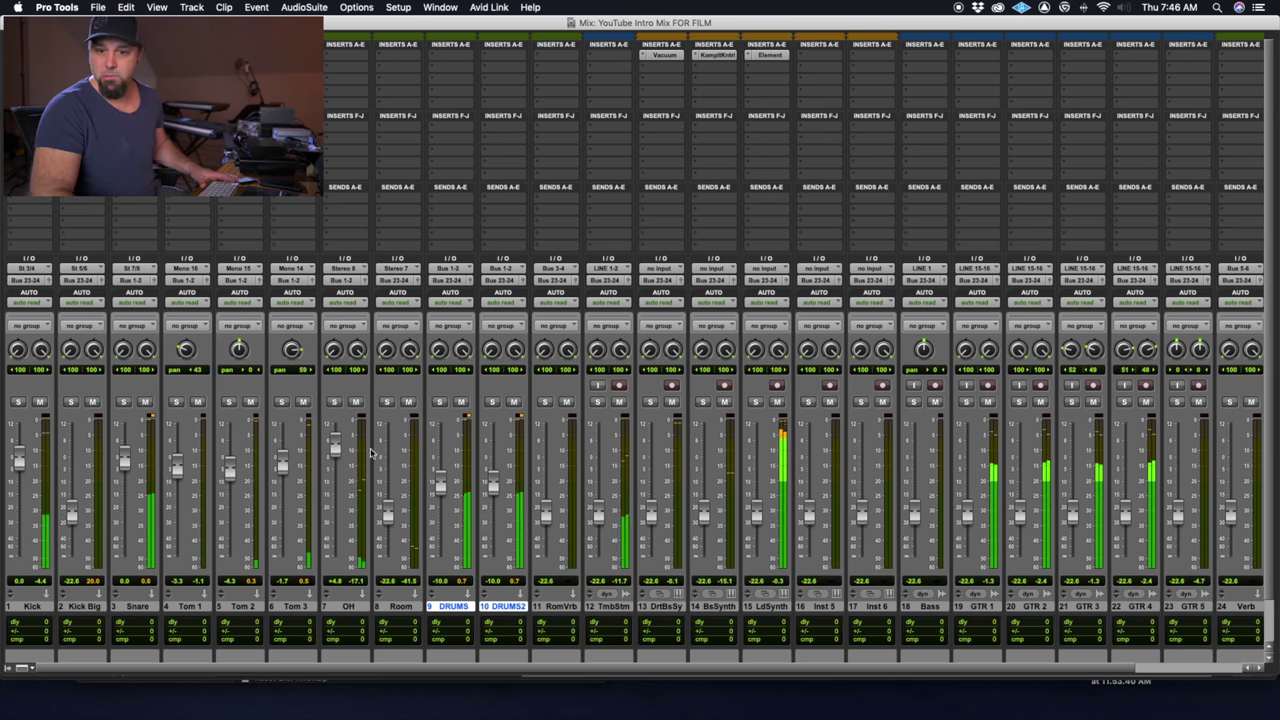
Insert the stereo UAD Chandler Curve Bender EQ in the Master track's first insert slot.
scroll(415, 445, right, 3)
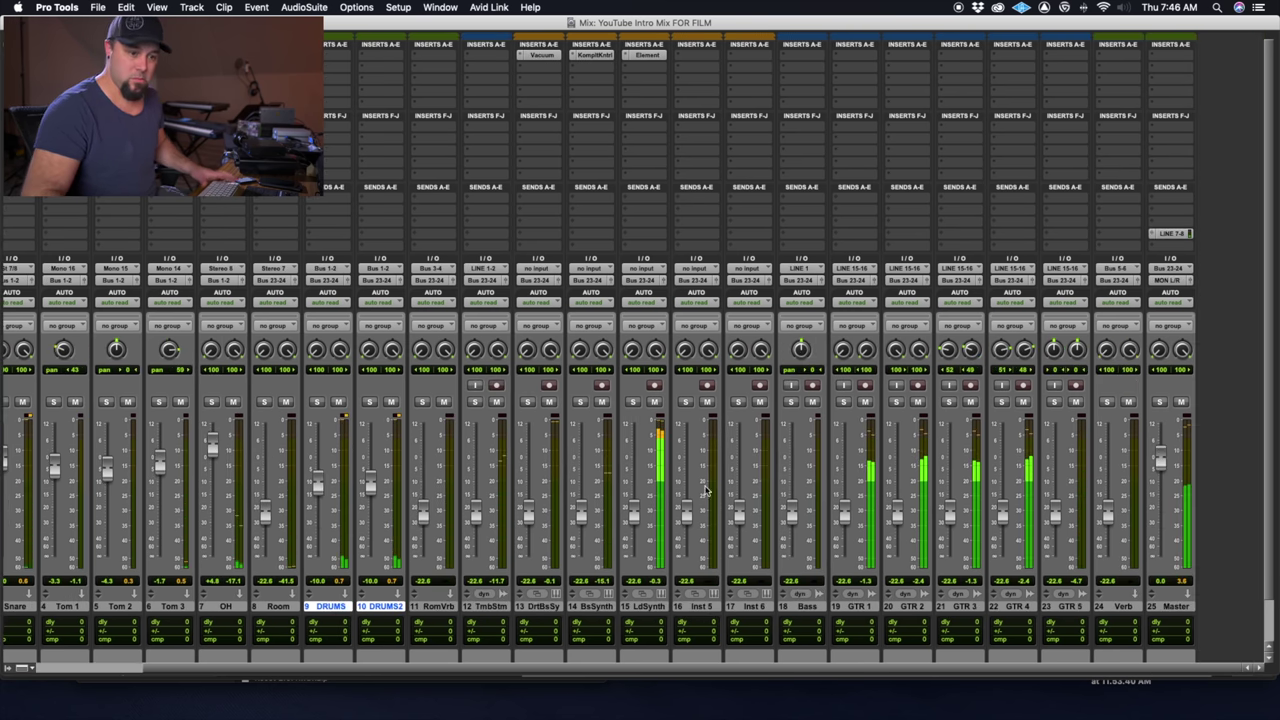
click(1172, 58)
mouse_move(1097, 56)
mouse_move(1160, 59)
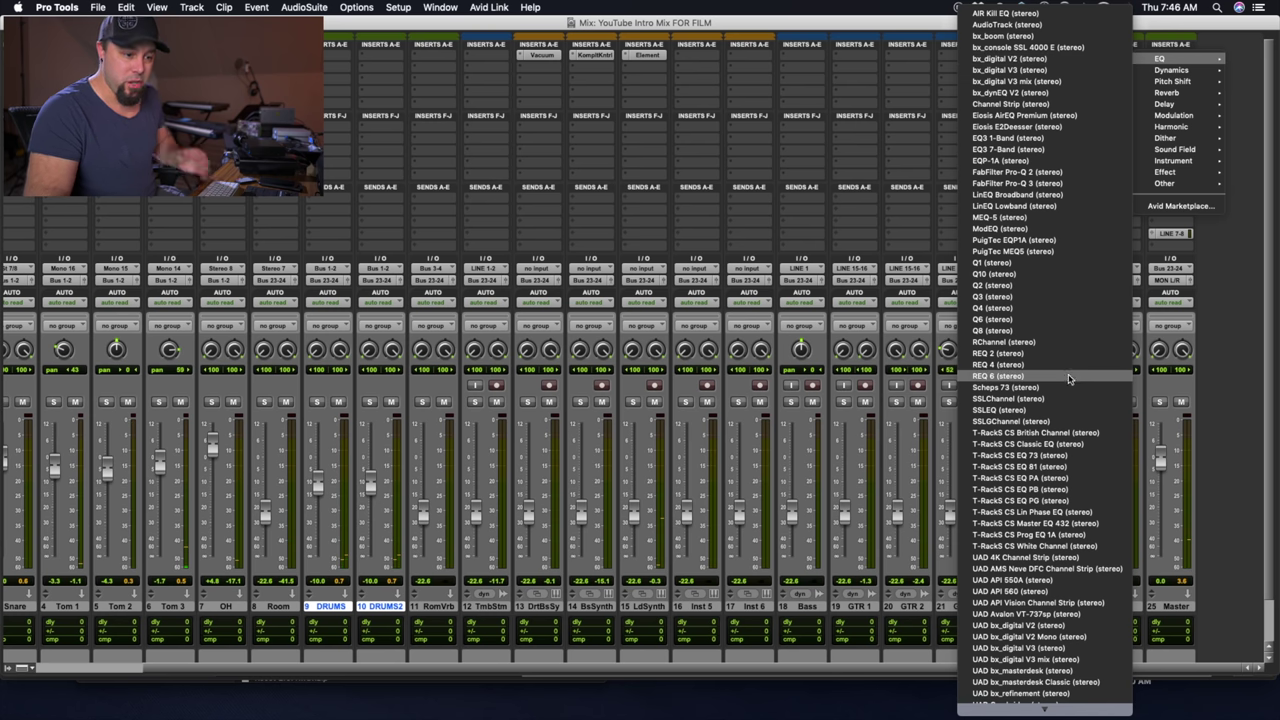
scroll(1088, 590, down, 5)
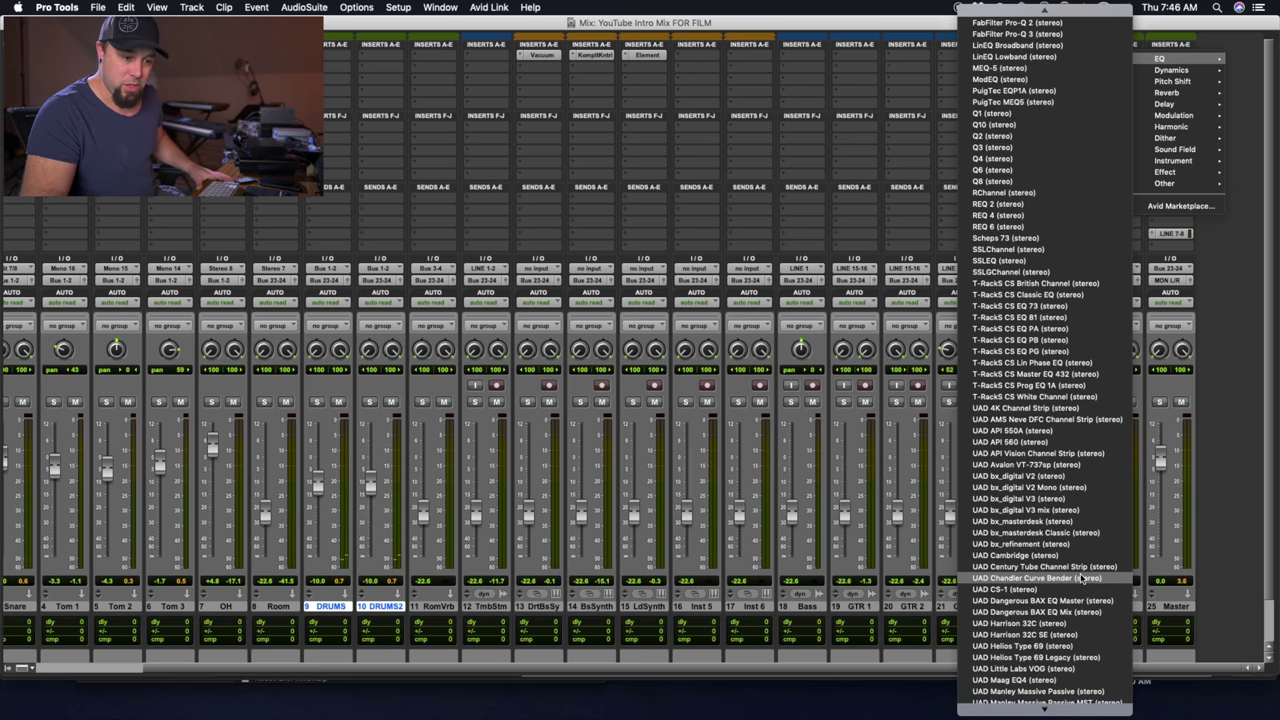
click(1083, 578)
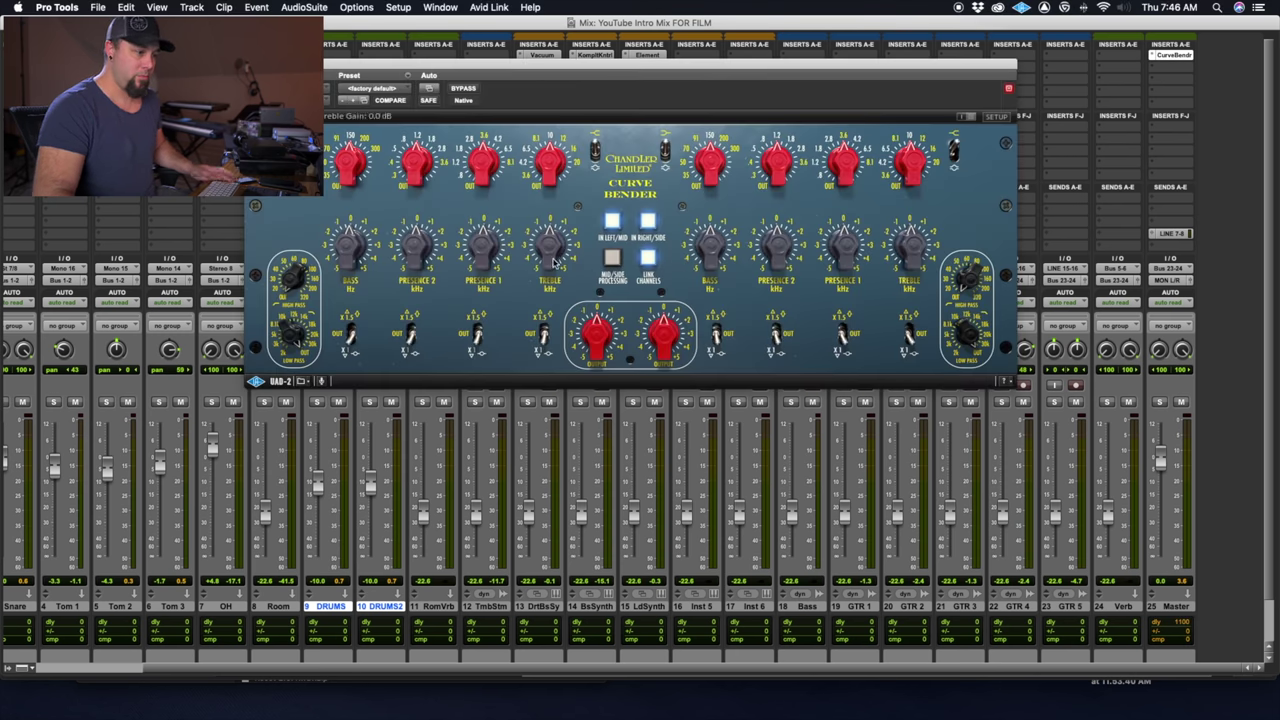
Boost the Curve Bender's treble gain to 2.0 dB on the Master track.
drag(552, 245, 552, 231)
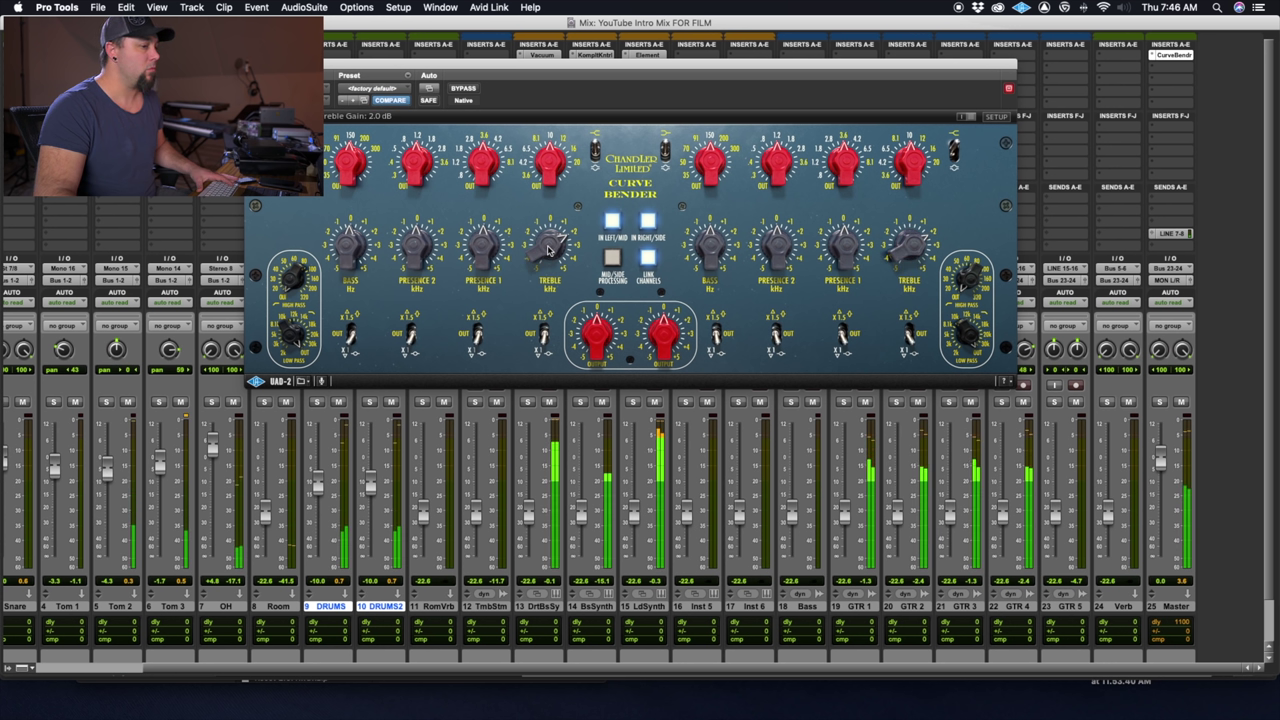
drag(548, 249, 548, 246)
scroll(549, 247, down, 1)
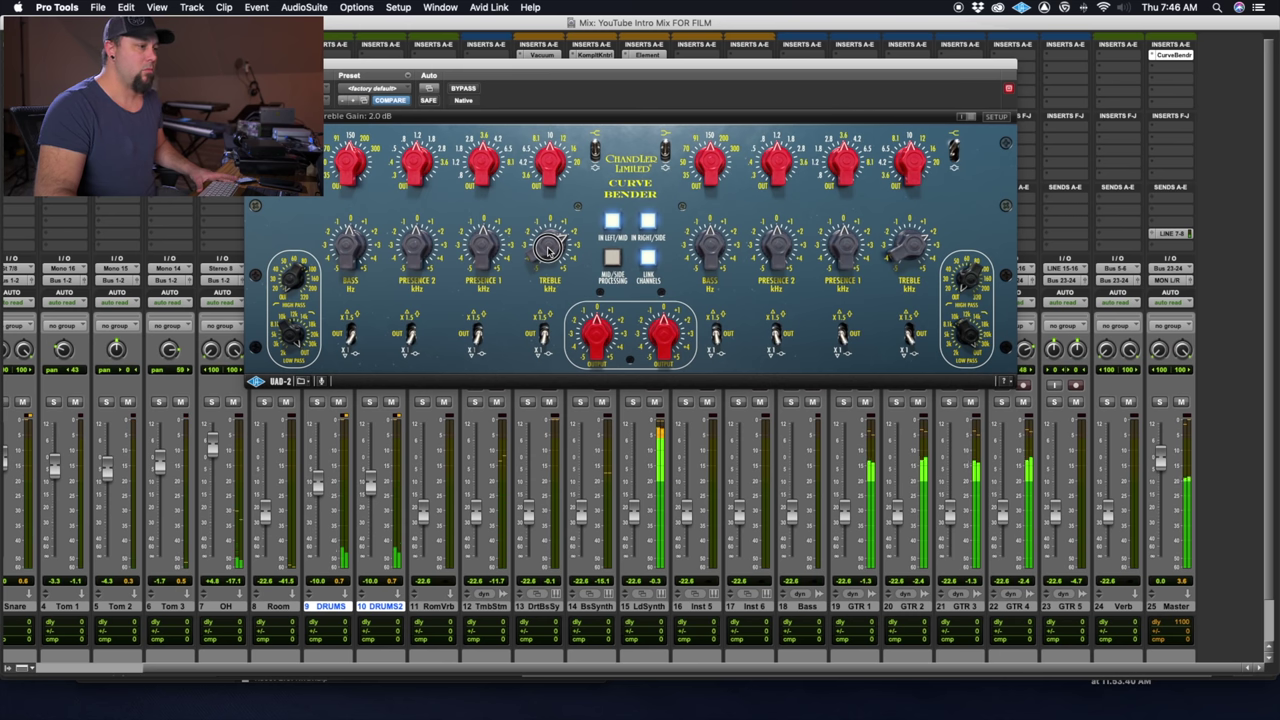
Insert the stereo FabFilter Pro-Q 3 in the Master track's second slot and set its processing mode to Natural Phase.
click(1066, 55)
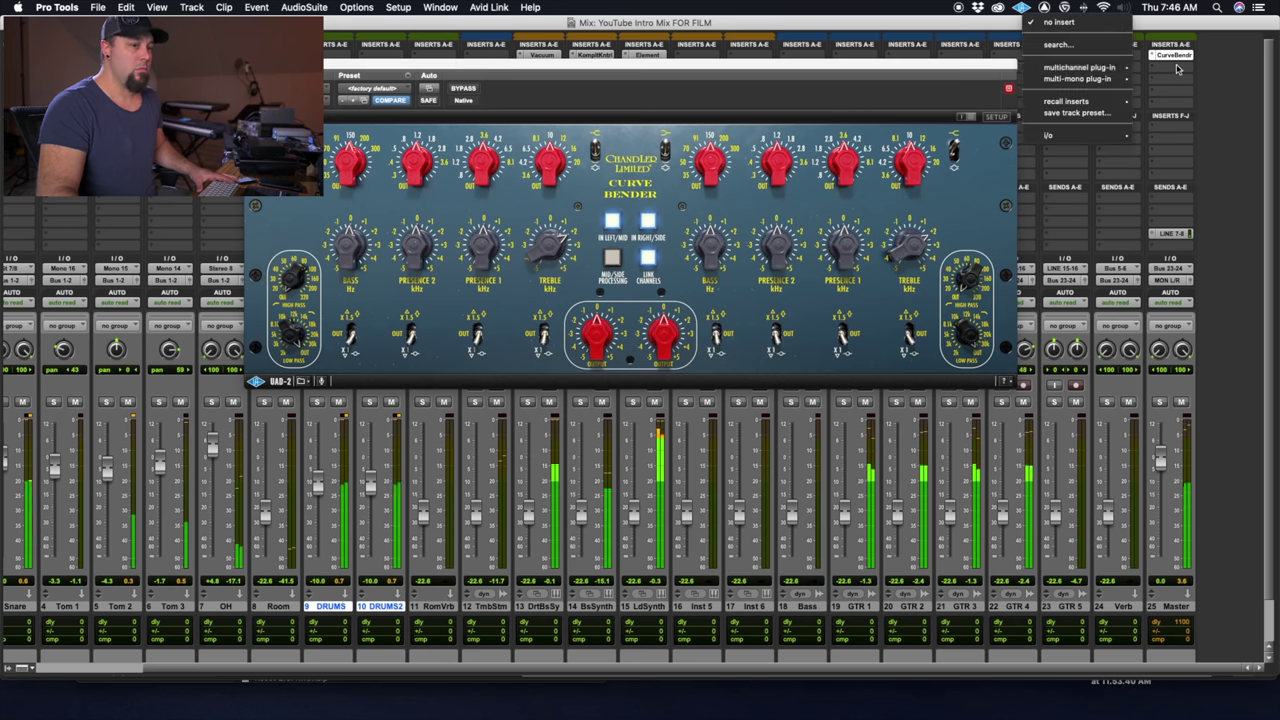
mouse_move(1080, 68)
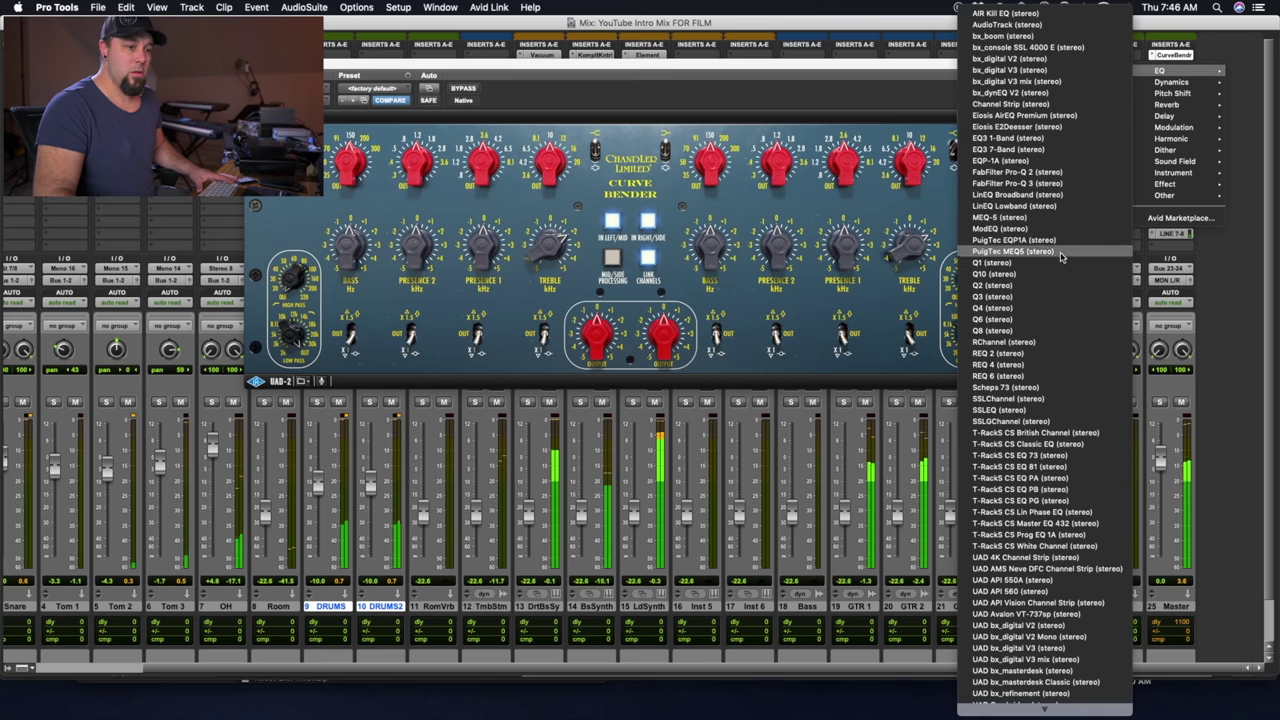
click(1062, 185)
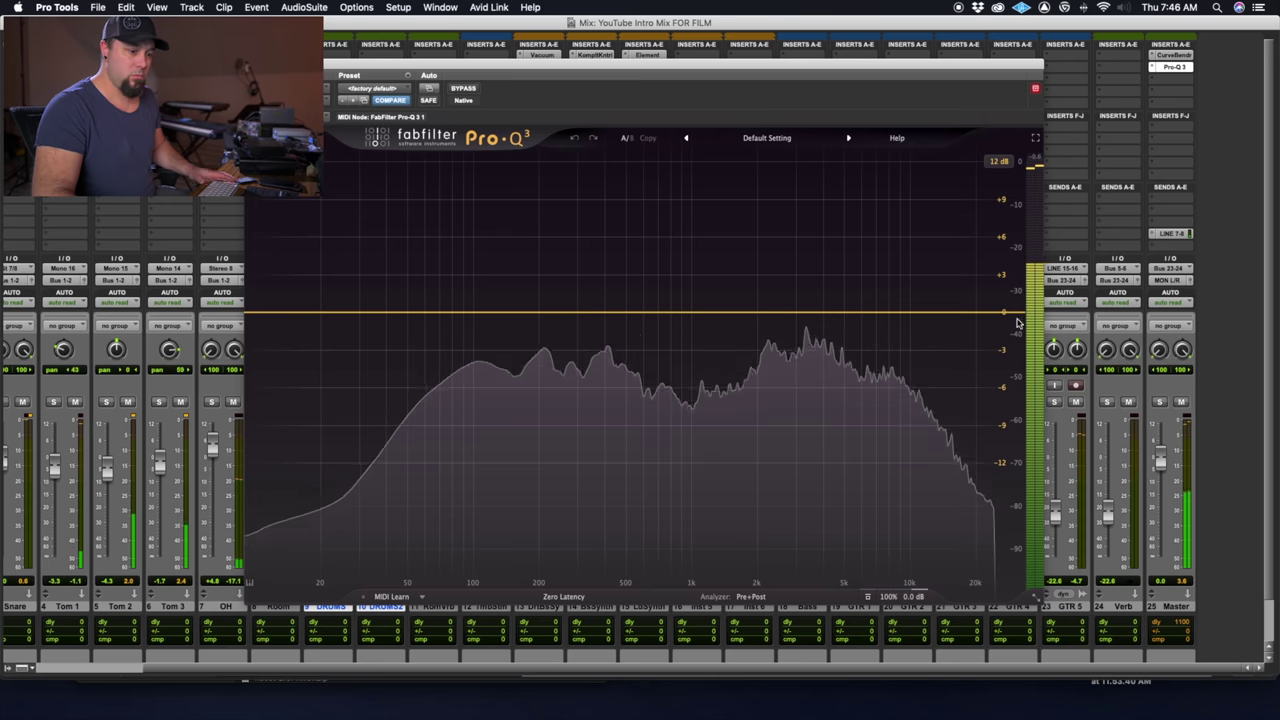
click(563, 597)
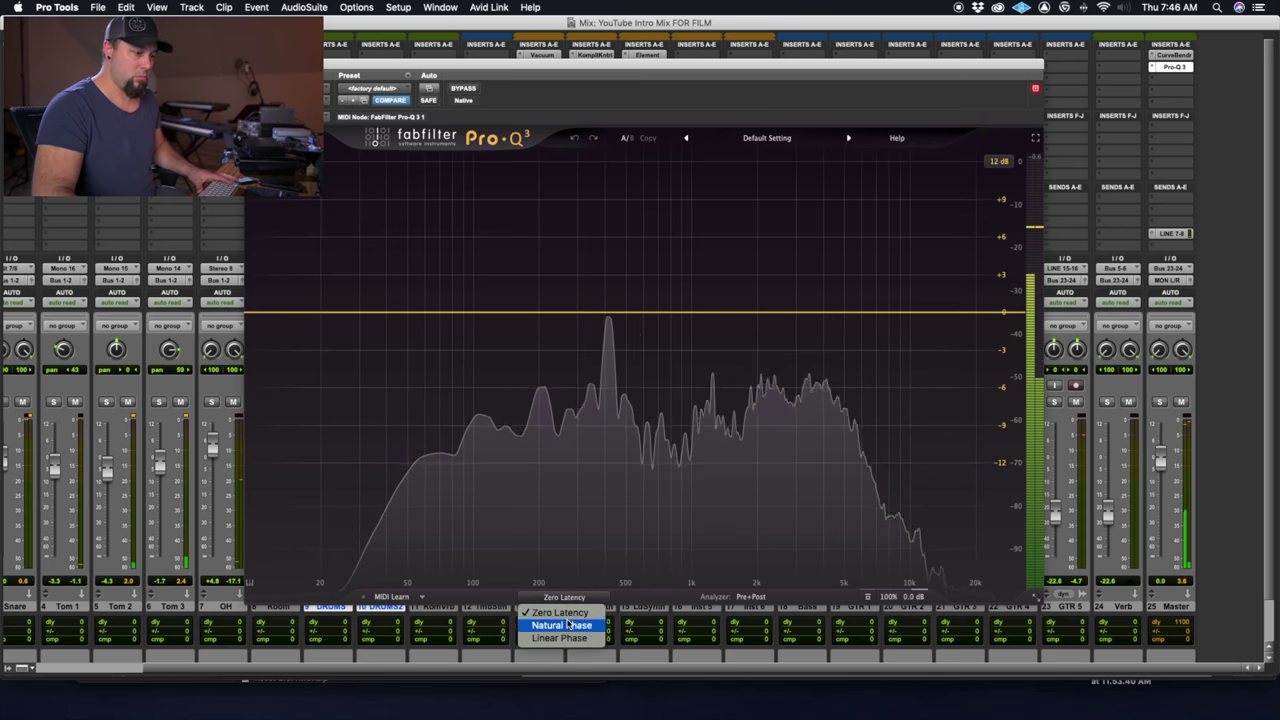
click(562, 625)
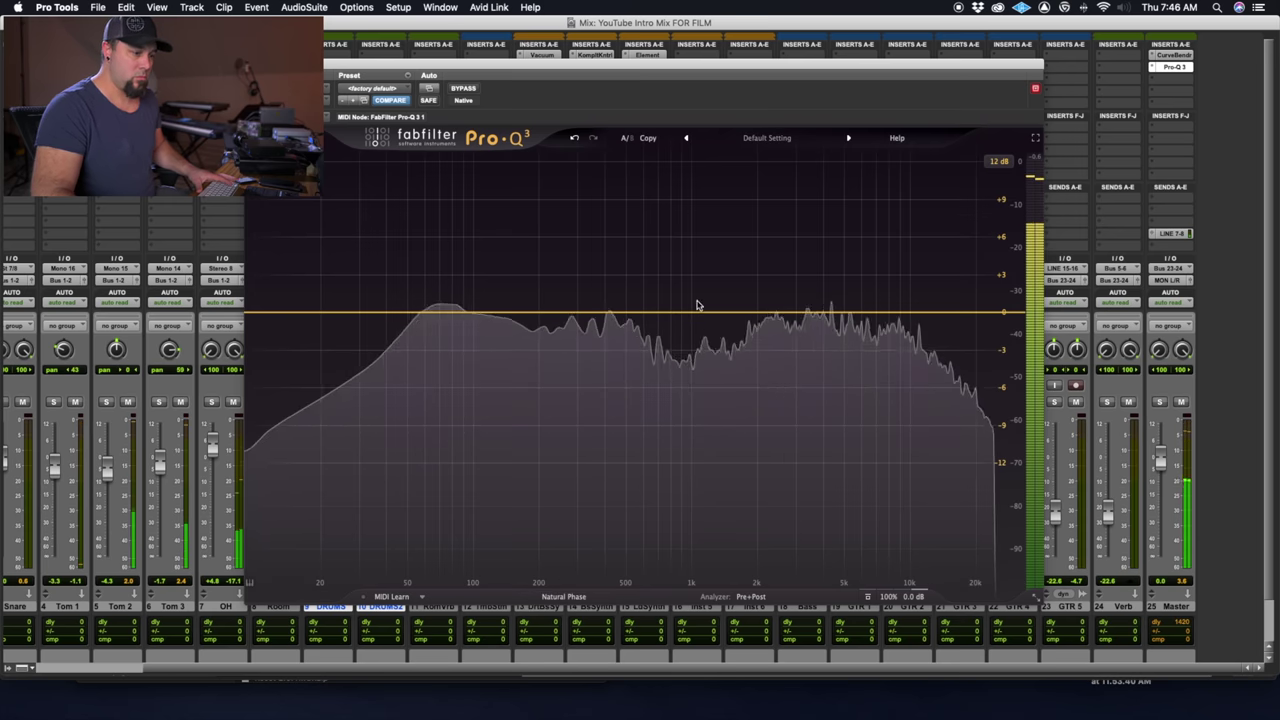
Add a 12 dB/oct low cut band at about 21 Hz in Pro-Q 3, and close the plug-in window.
double_click(260, 312)
mouse_move(343, 520)
mouse_down()
mouse_move(358, 505)
mouse_move(357, 524)
mouse_up()
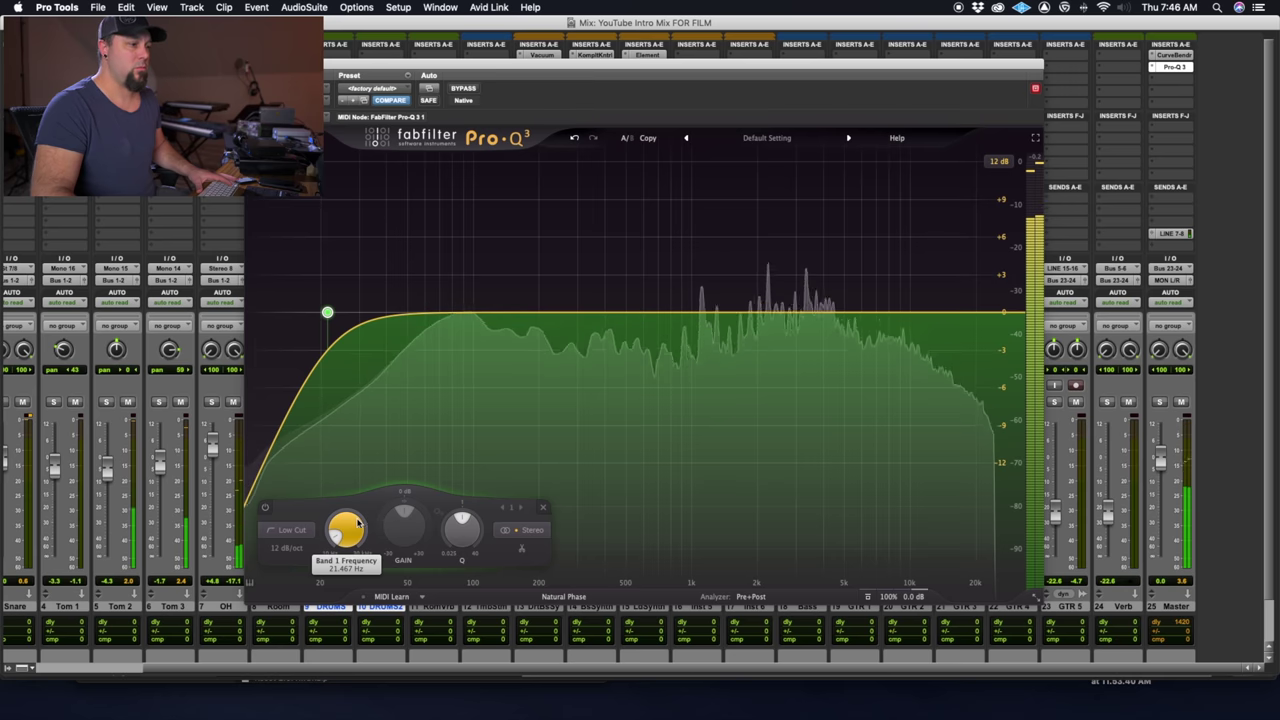
click(252, 64)
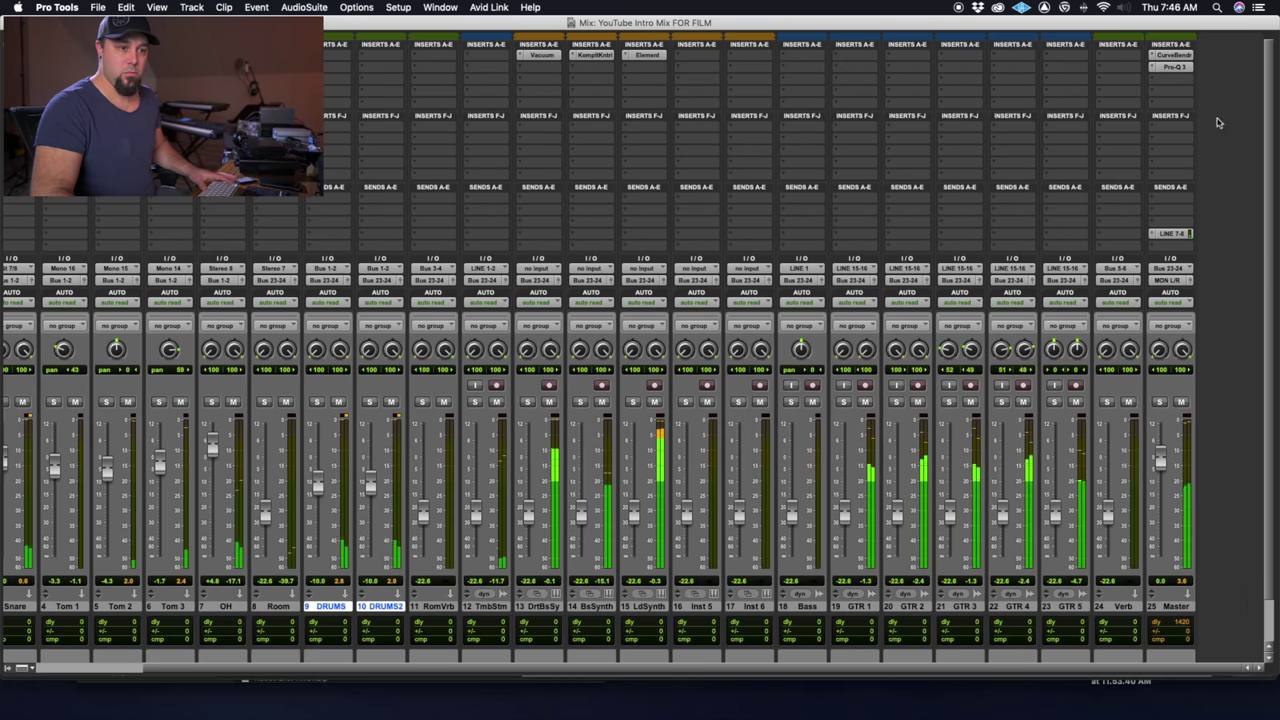
Assign the stereo hardware Insert 9-10 to the Master track's fifth insert slot and close its window.
click(1176, 103)
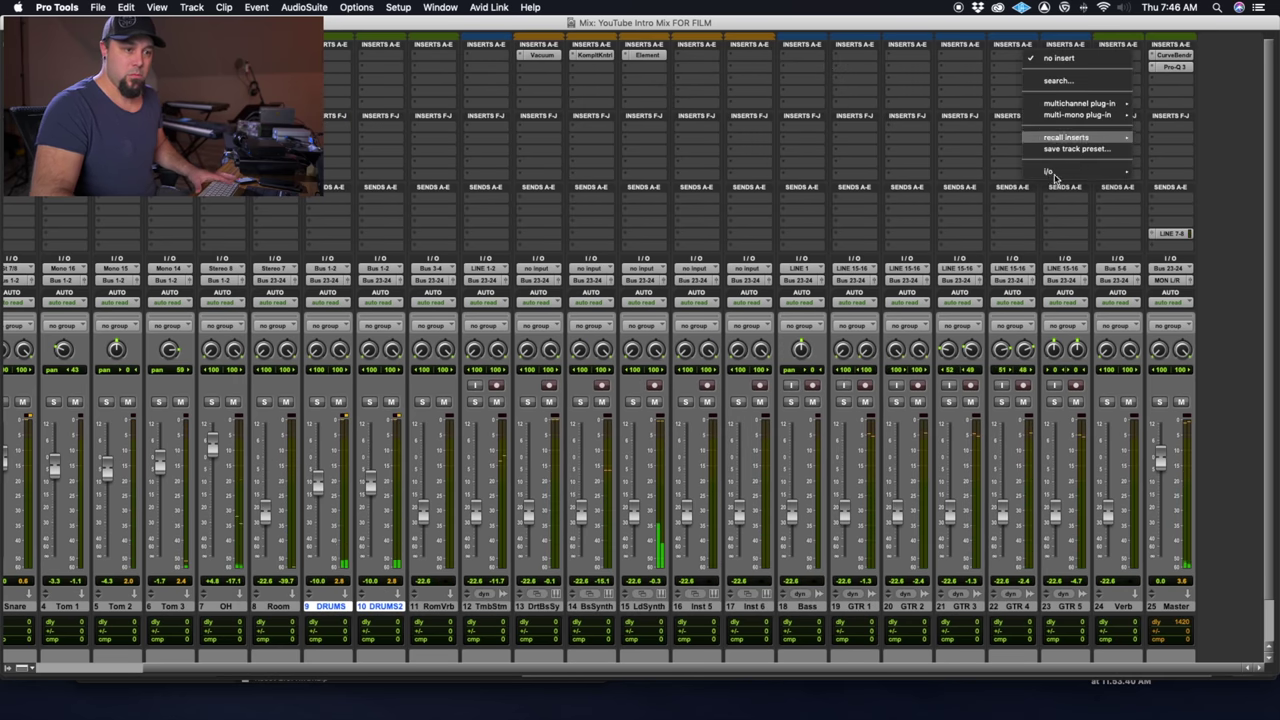
mouse_move(1100, 171)
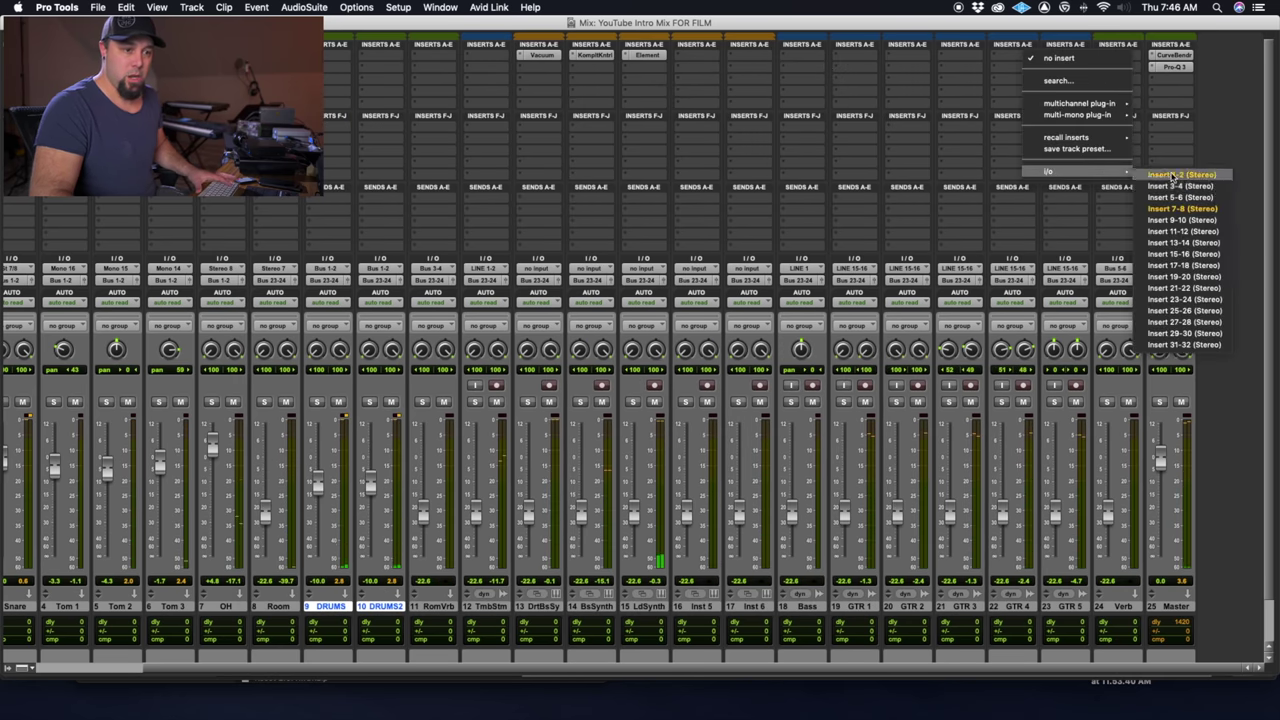
click(1219, 225)
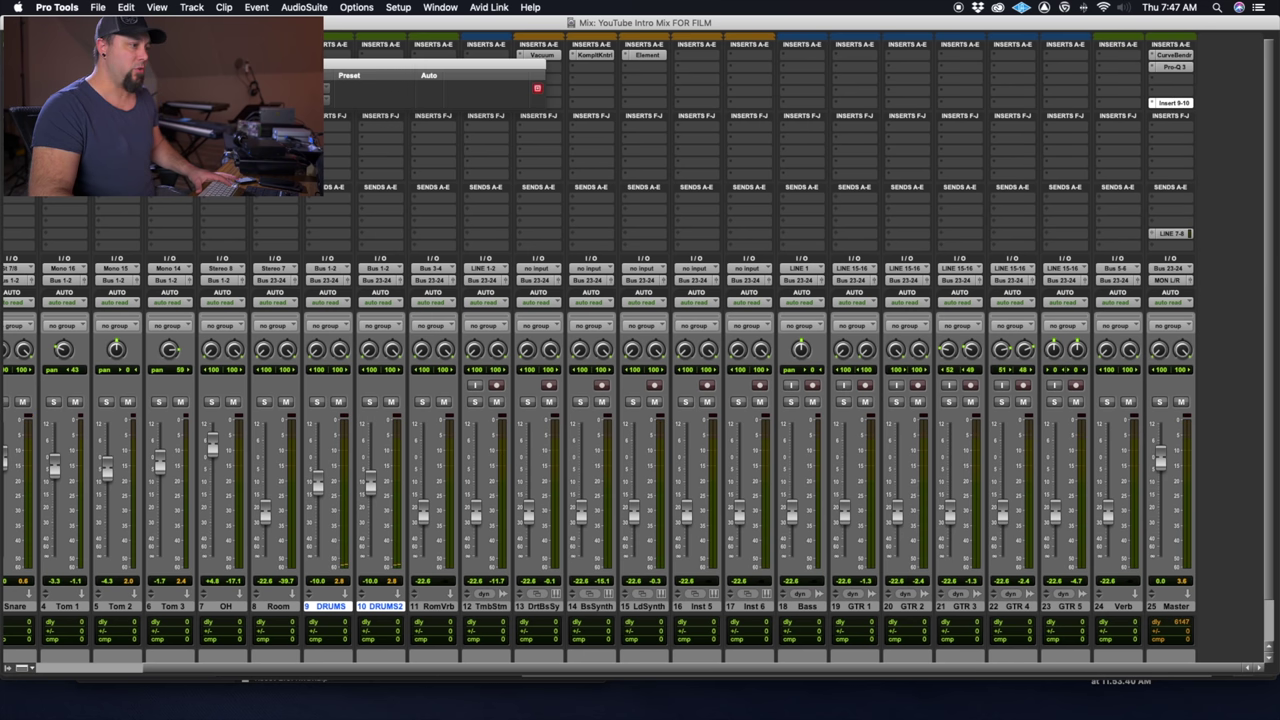
click(250, 64)
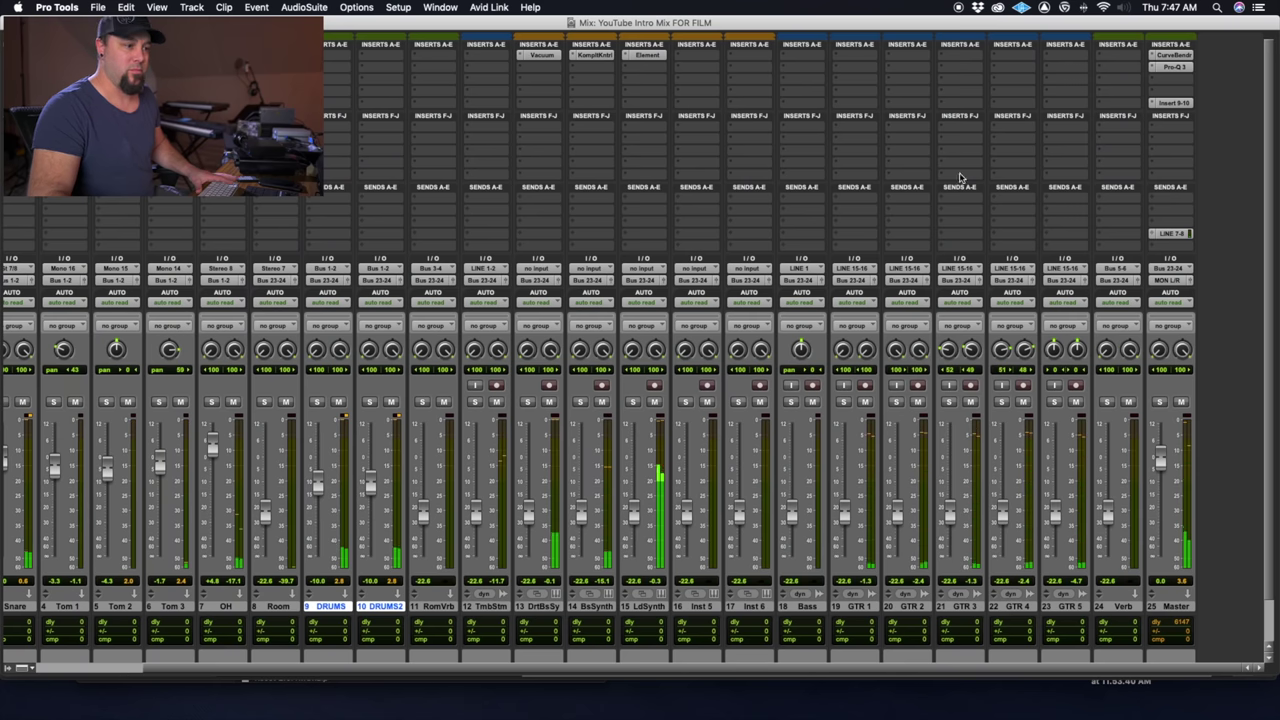
Insert the stereo UAD Pultec EQP-1A Legacy EQ in the DRUMS track's first insert slot.
scroll(845, 206, left, 2)
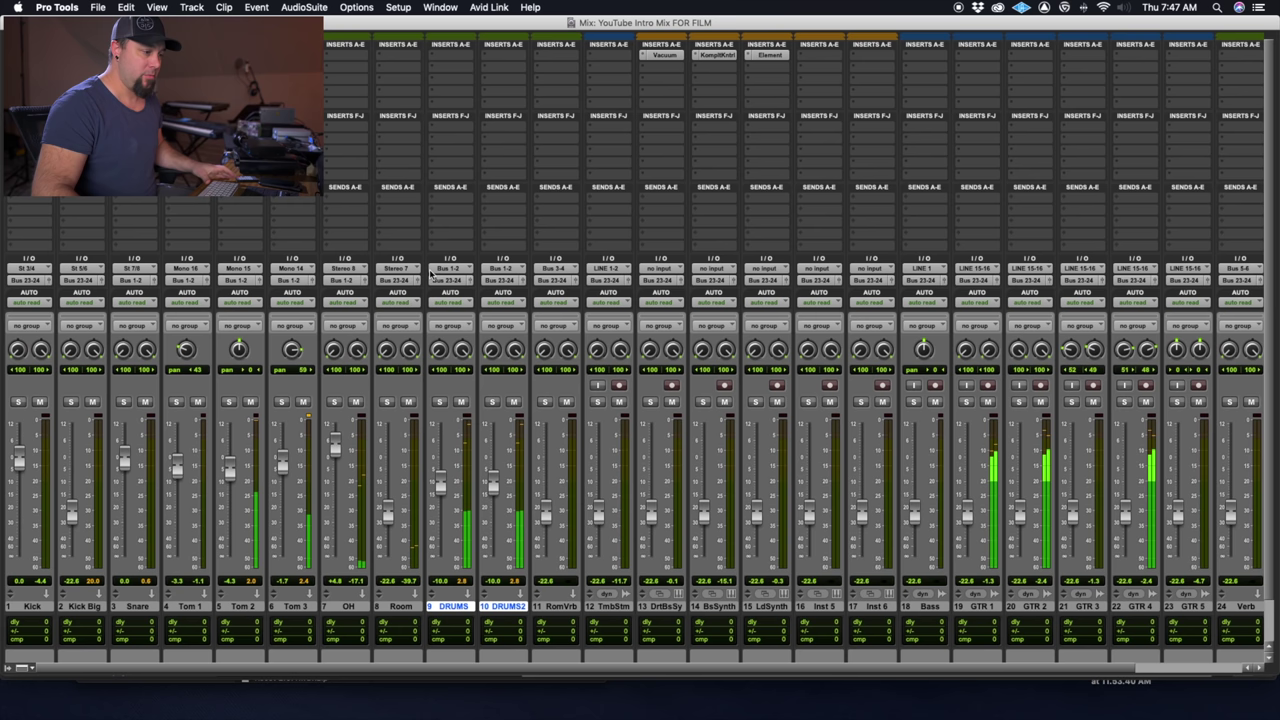
click(486, 80)
mouse_move(493, 55)
mouse_move(575, 58)
scroll(730, 420, down, 10)
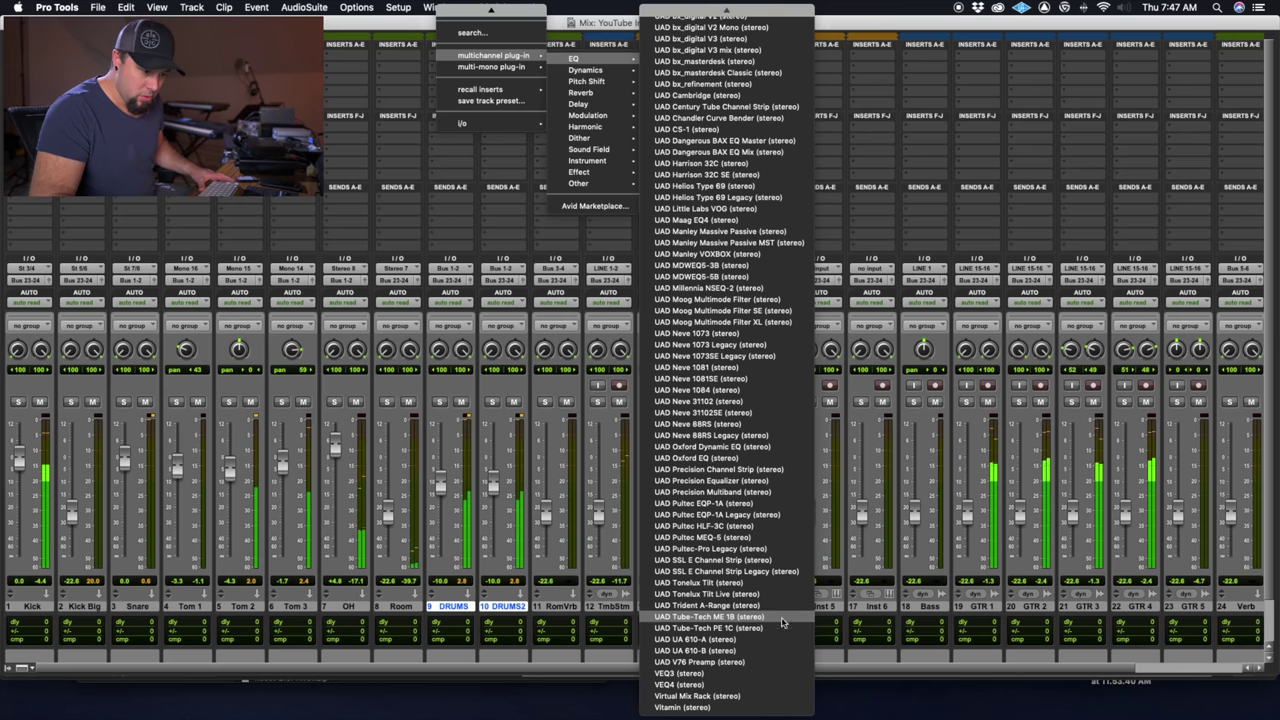
click(765, 525)
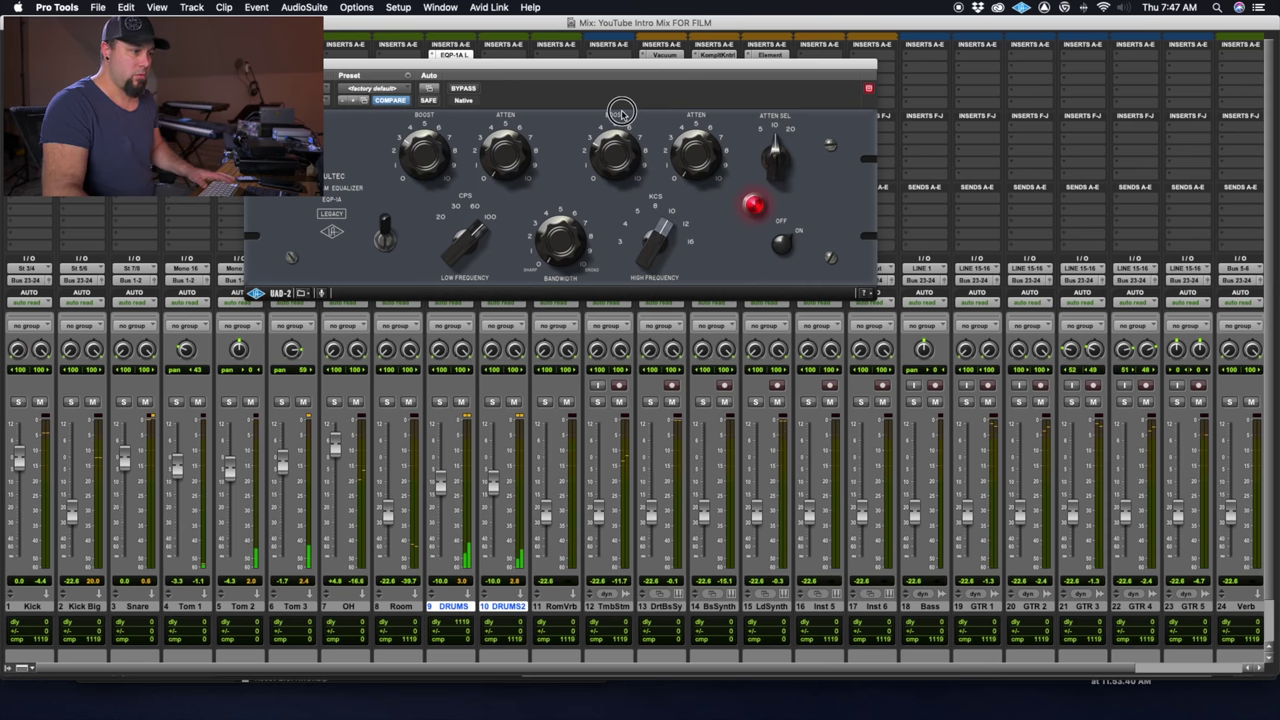
Copy the EQP-1A Legacy insert from DRUMS to the first slot of DRUMS2 and close the plug-in window.
drag(525, 62, 523, 163)
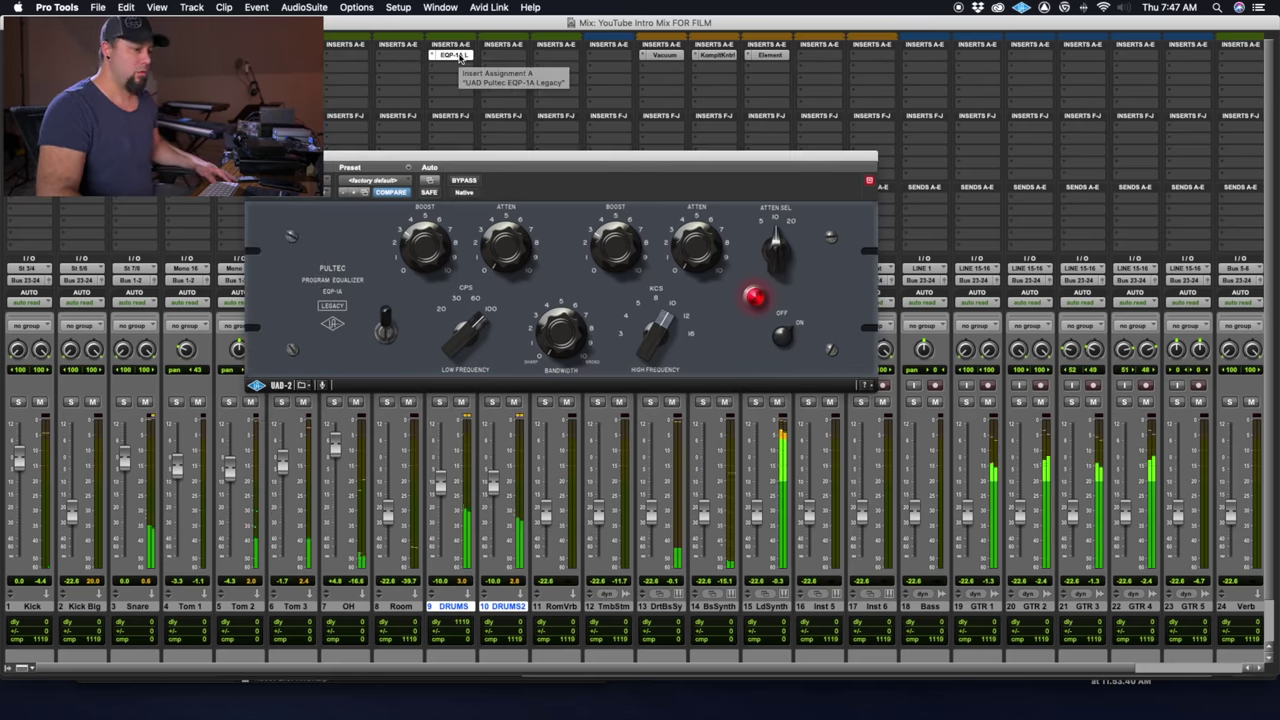
click(507, 56)
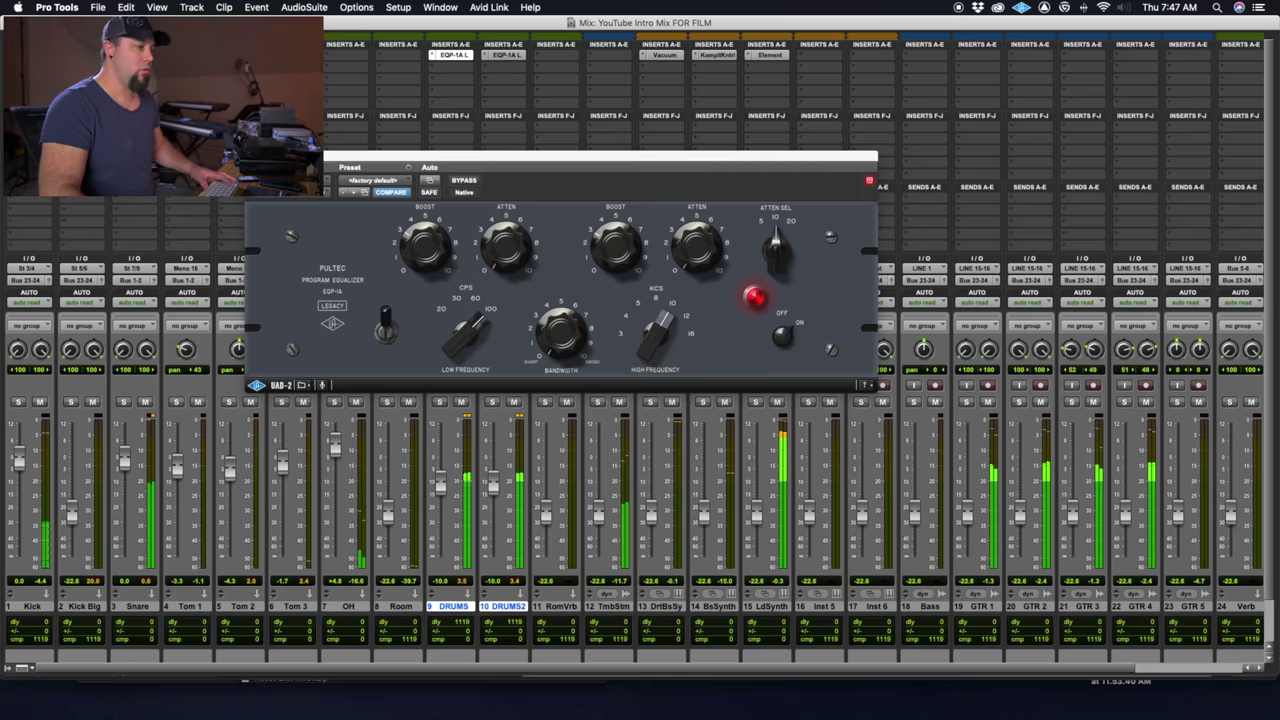
click(253, 156)
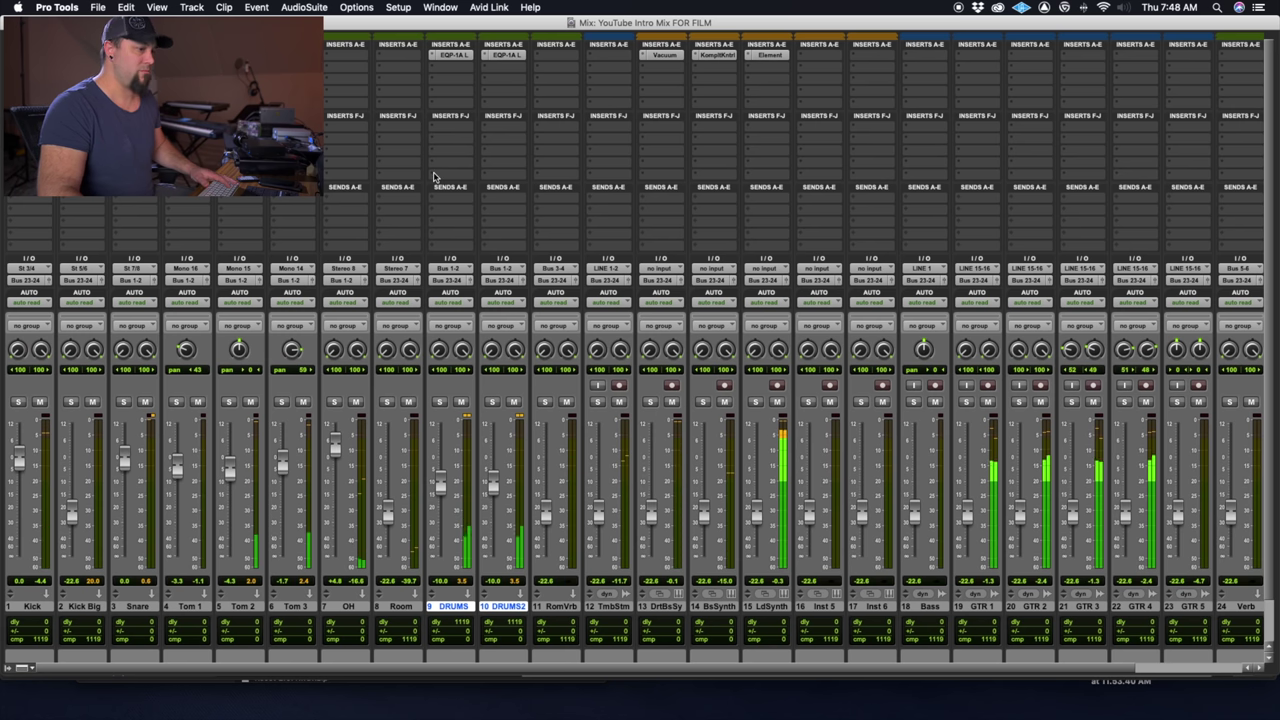
Assign the stereo hardware Insert 15-16 to the DRUMS track's fifth insert slot and close its window.
click(455, 64)
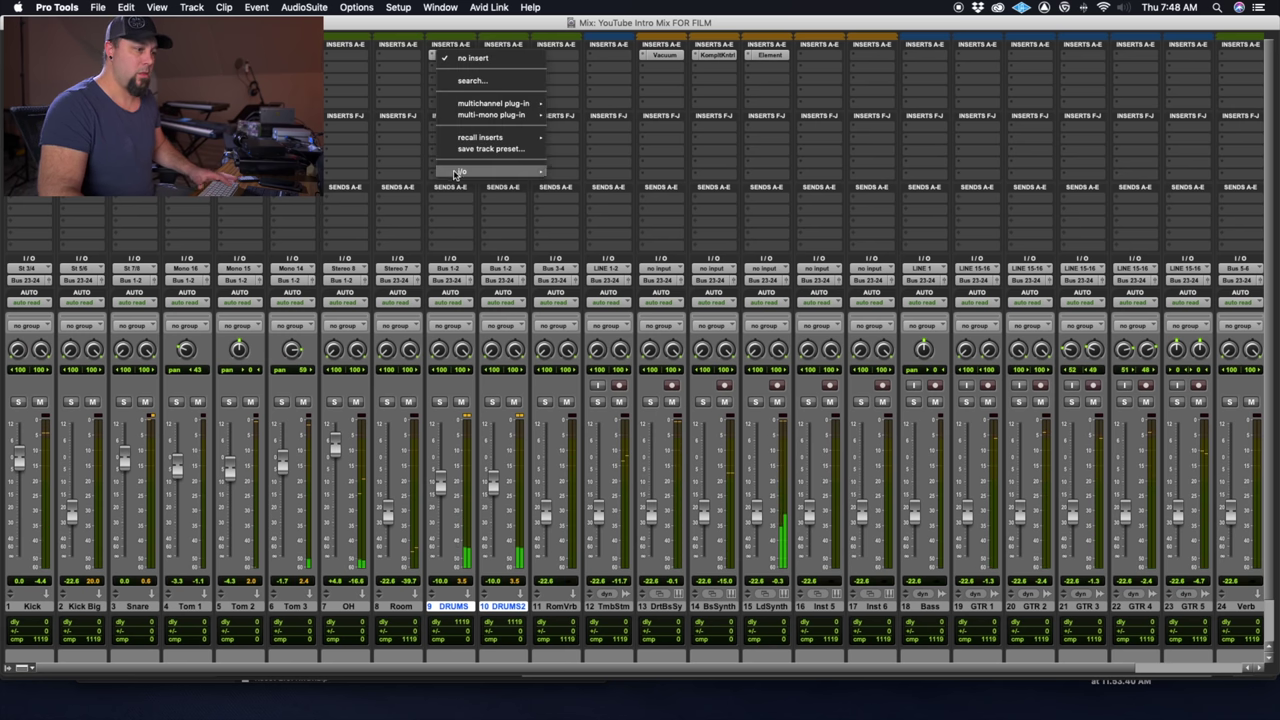
mouse_move(520, 171)
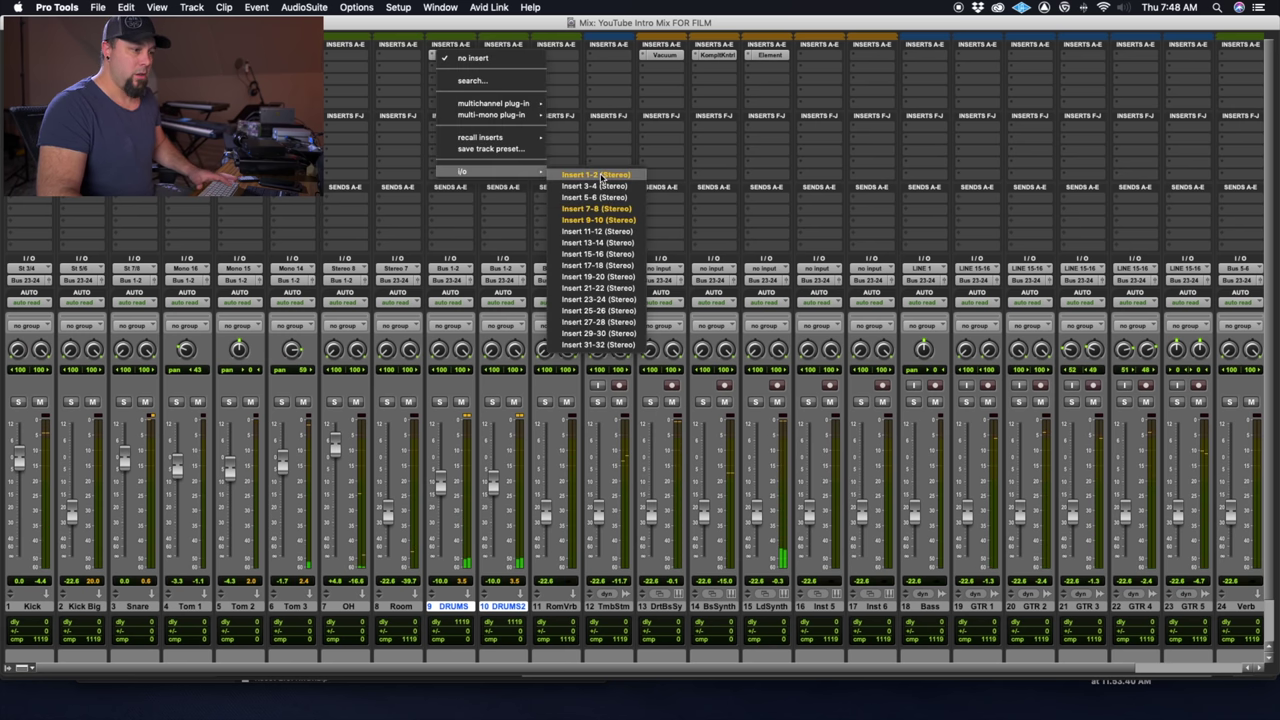
click(620, 256)
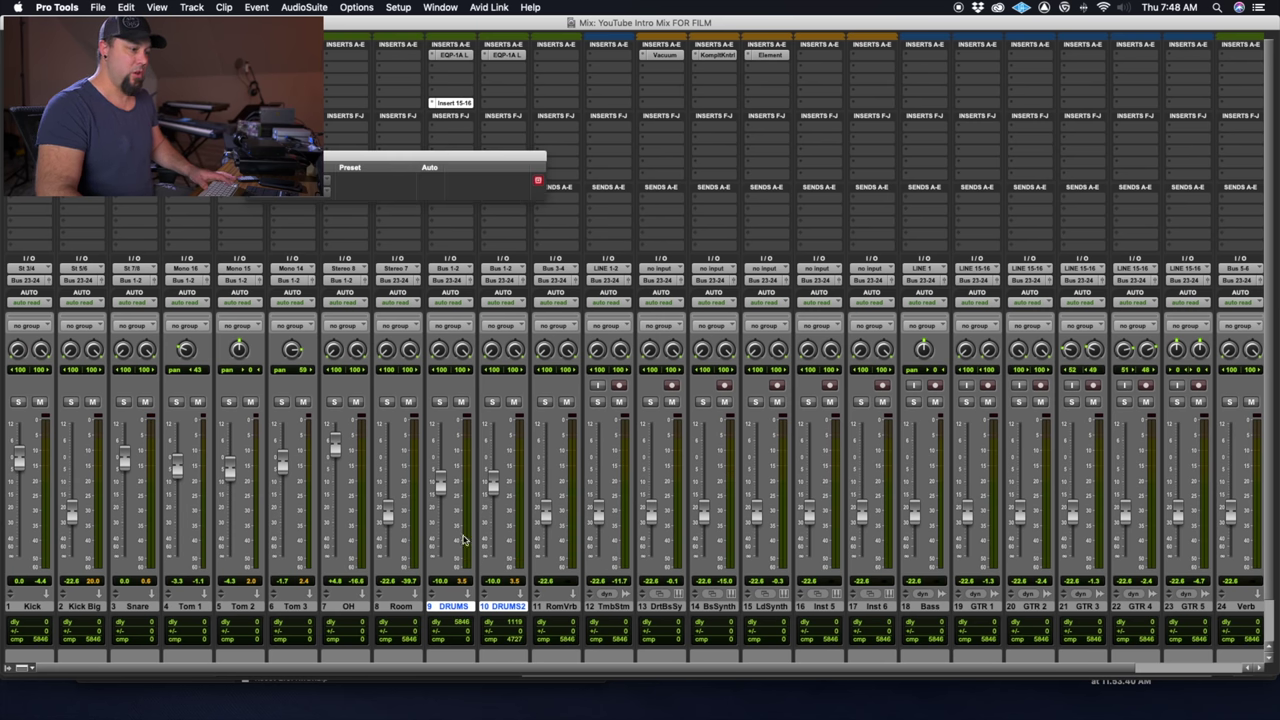
click(252, 156)
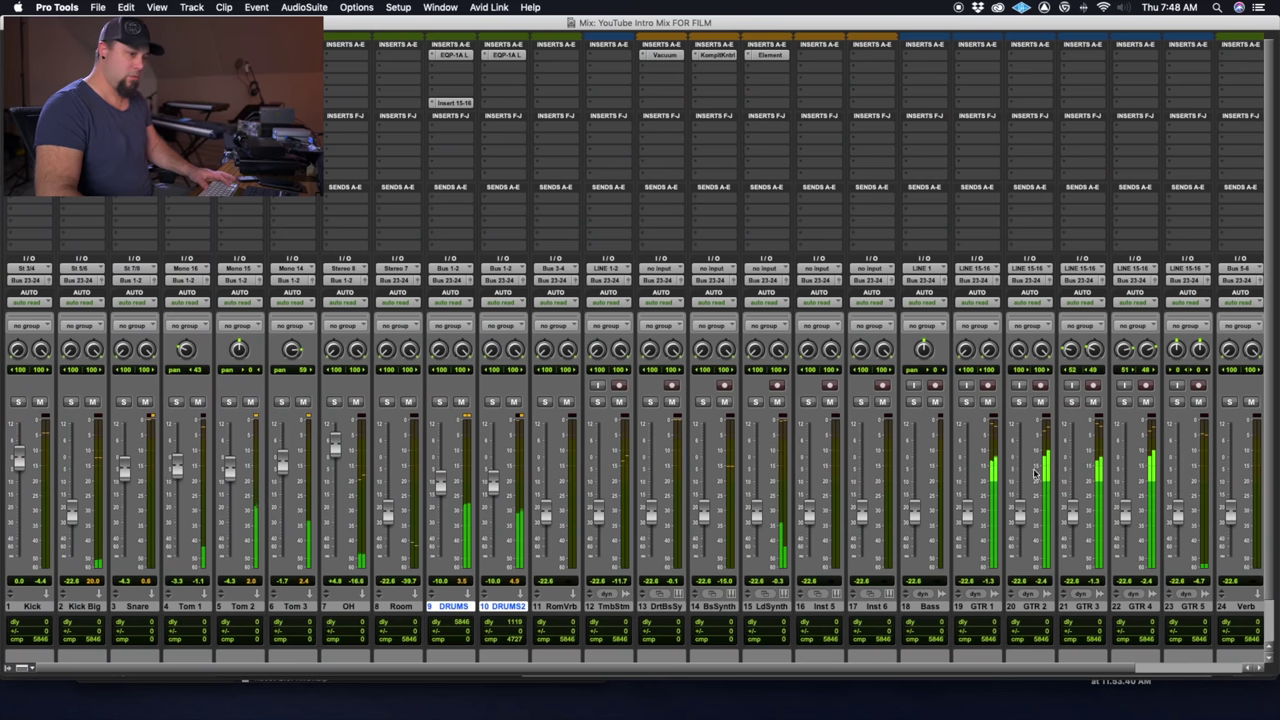
Examine the Master track's LINE 7-8 send settings and close the send window.
scroll(1073, 475, right, 3)
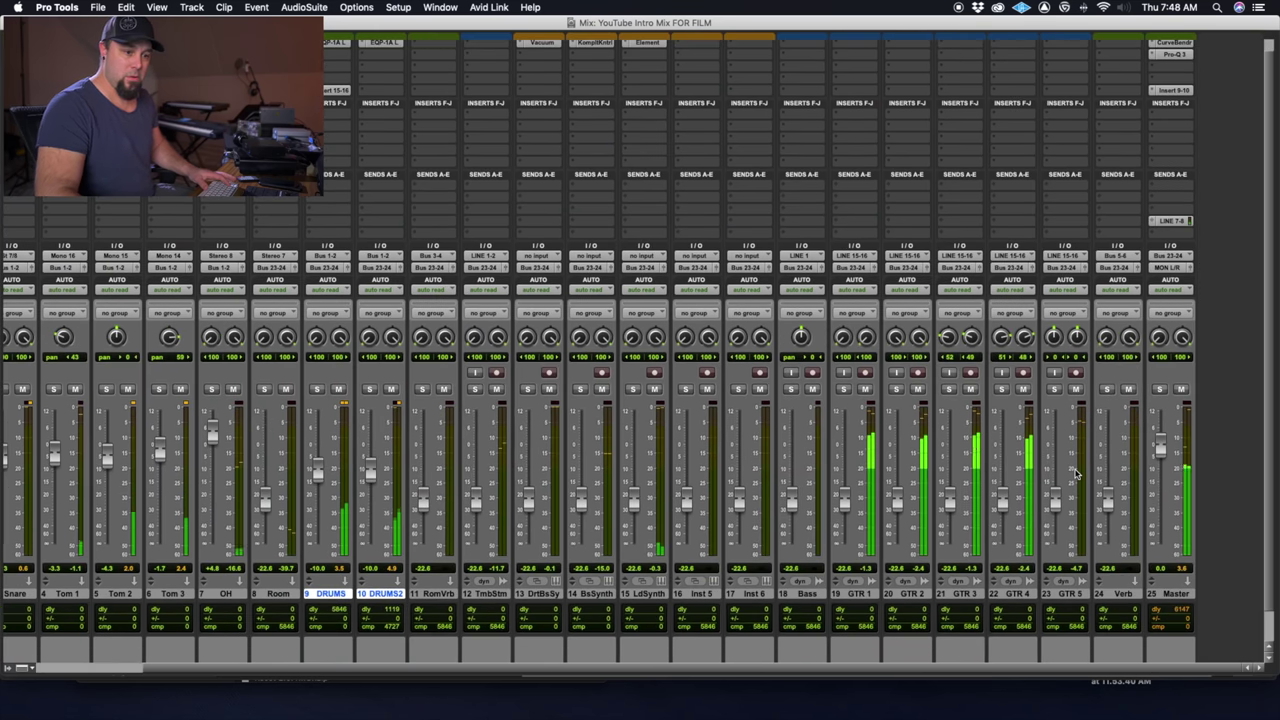
click(1172, 221)
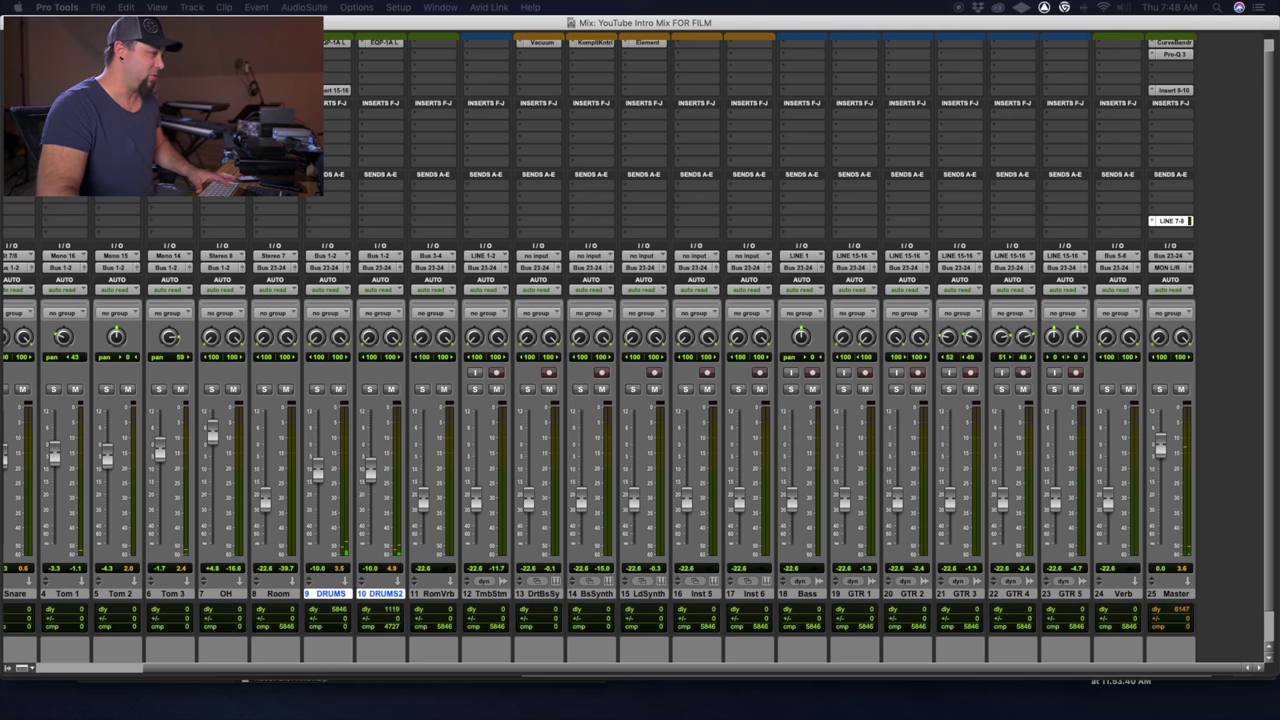
drag(2, 64, 617, 64)
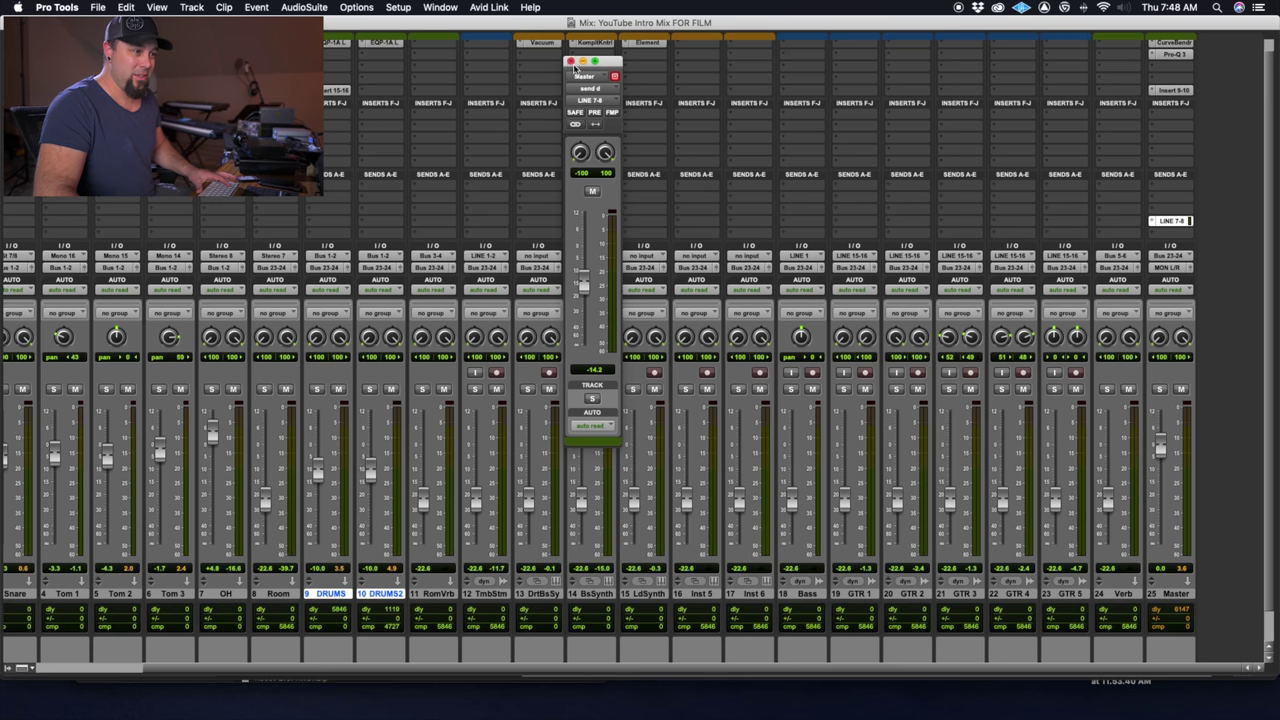
click(571, 62)
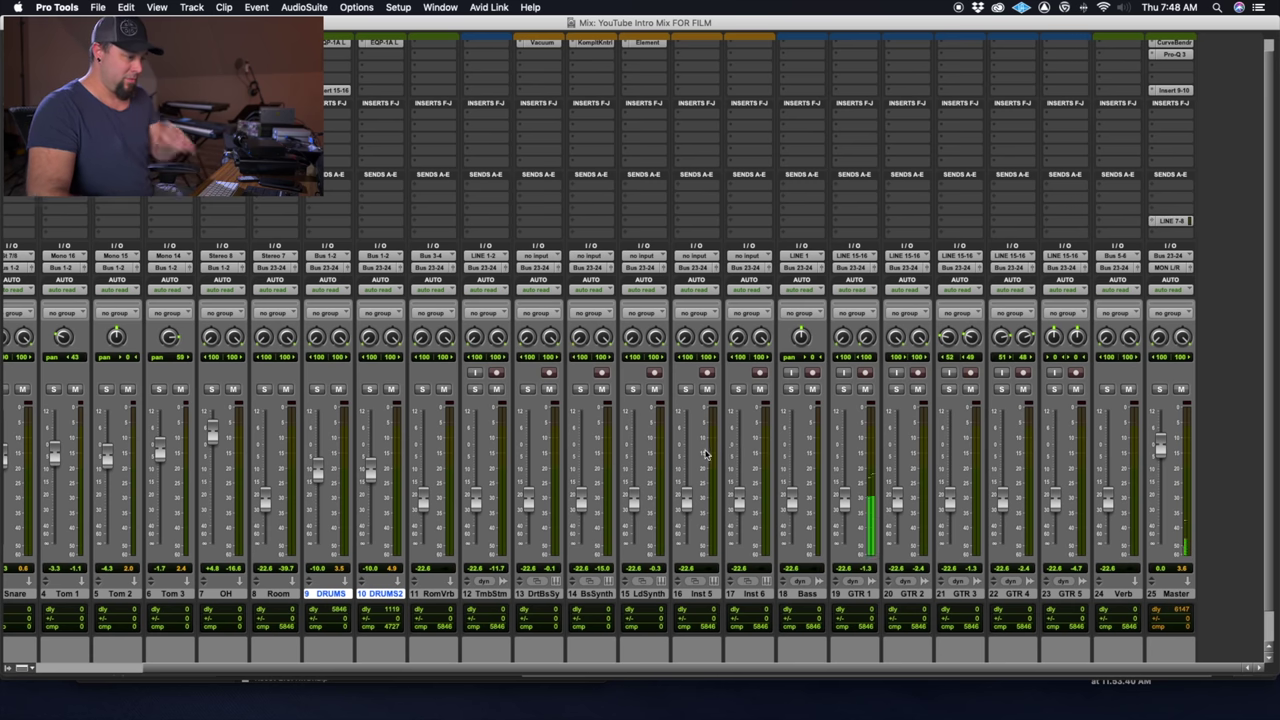
Set the Snare track's volume fader to -5.4 dB.
scroll(380, 445, left, 3)
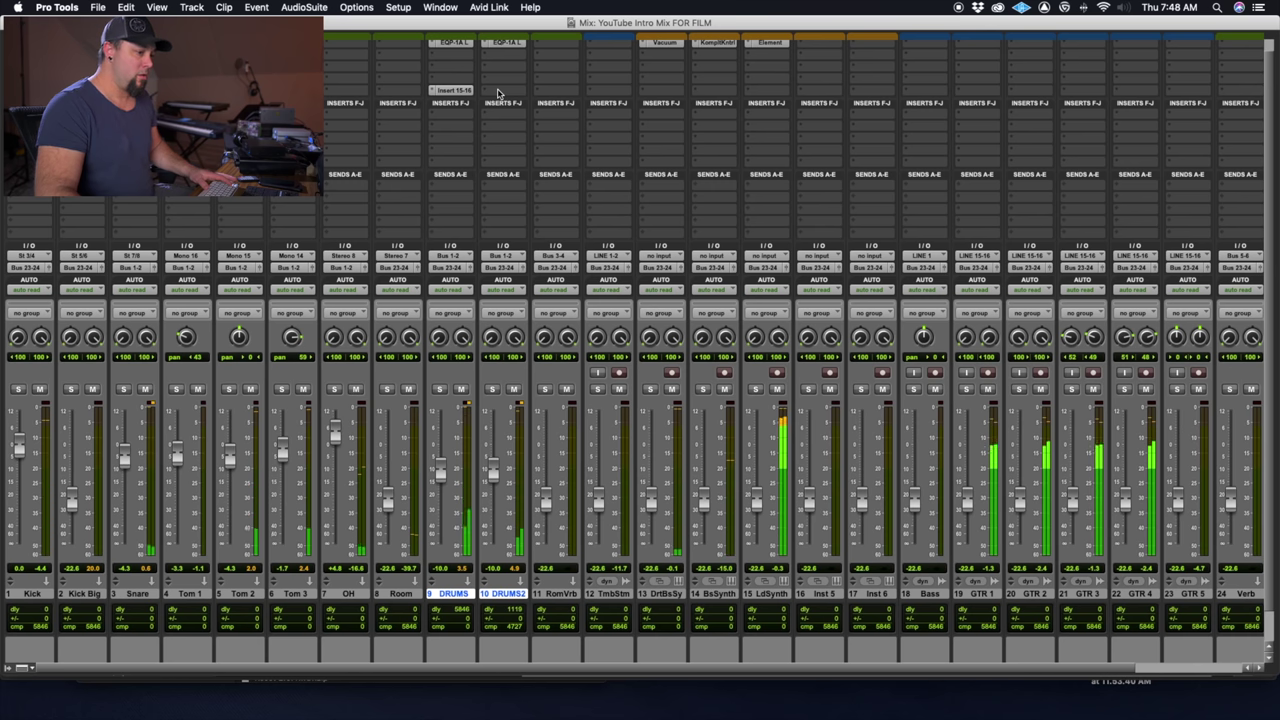
drag(124, 454, 124, 457)
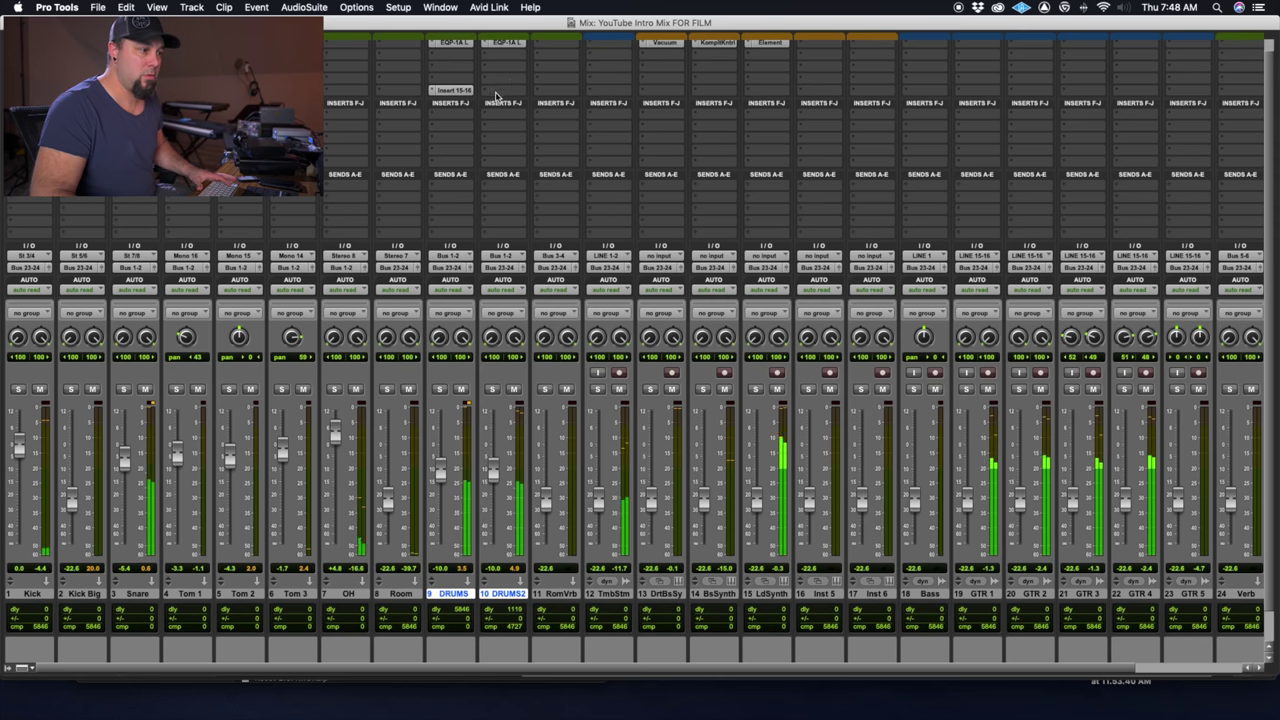
Insert the stereo Black Box Analog Design HG-2 harmonic plug-in in the DRUMS2 track's fifth insert slot.
click(503, 54)
mouse_move(519, 91)
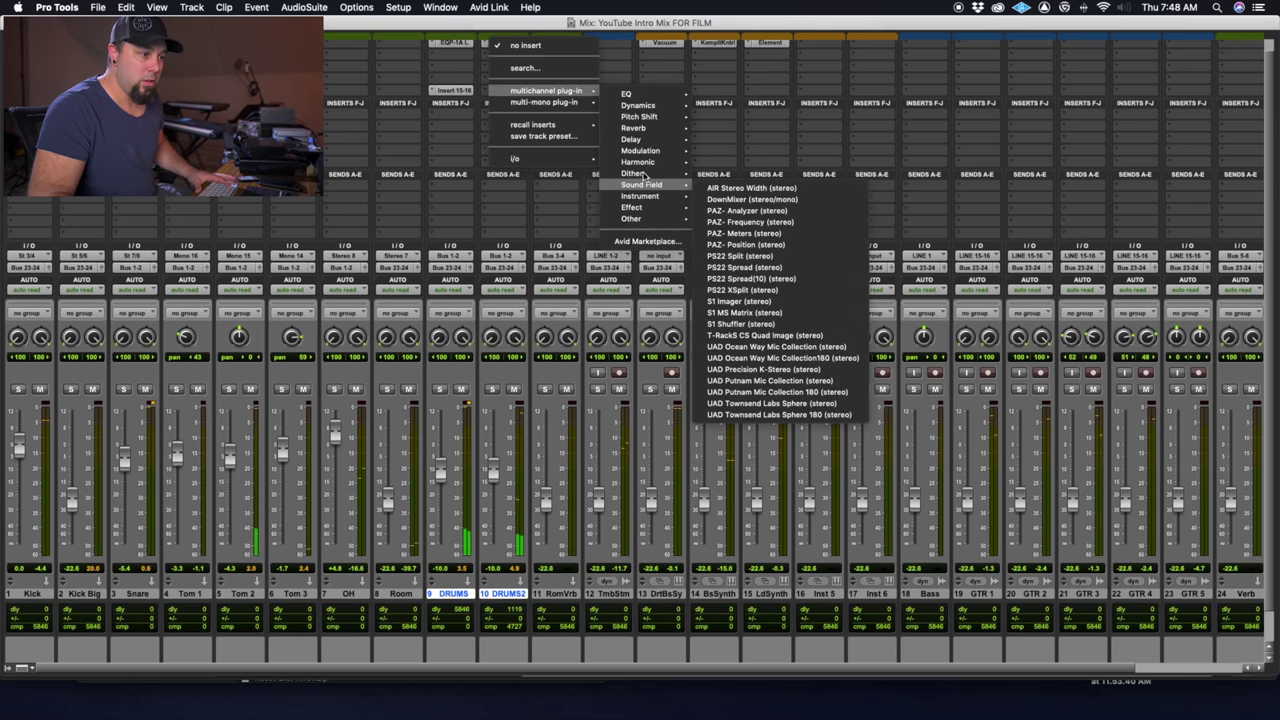
mouse_move(650, 97)
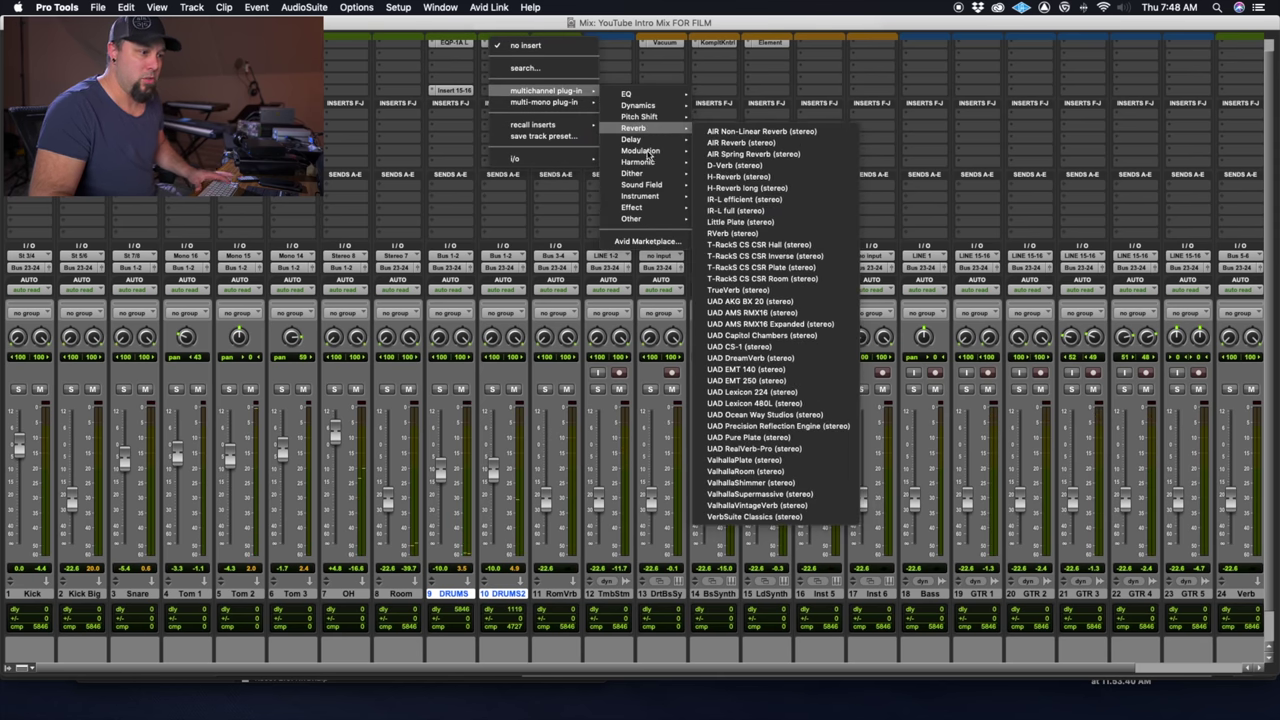
mouse_move(653, 161)
click(830, 83)
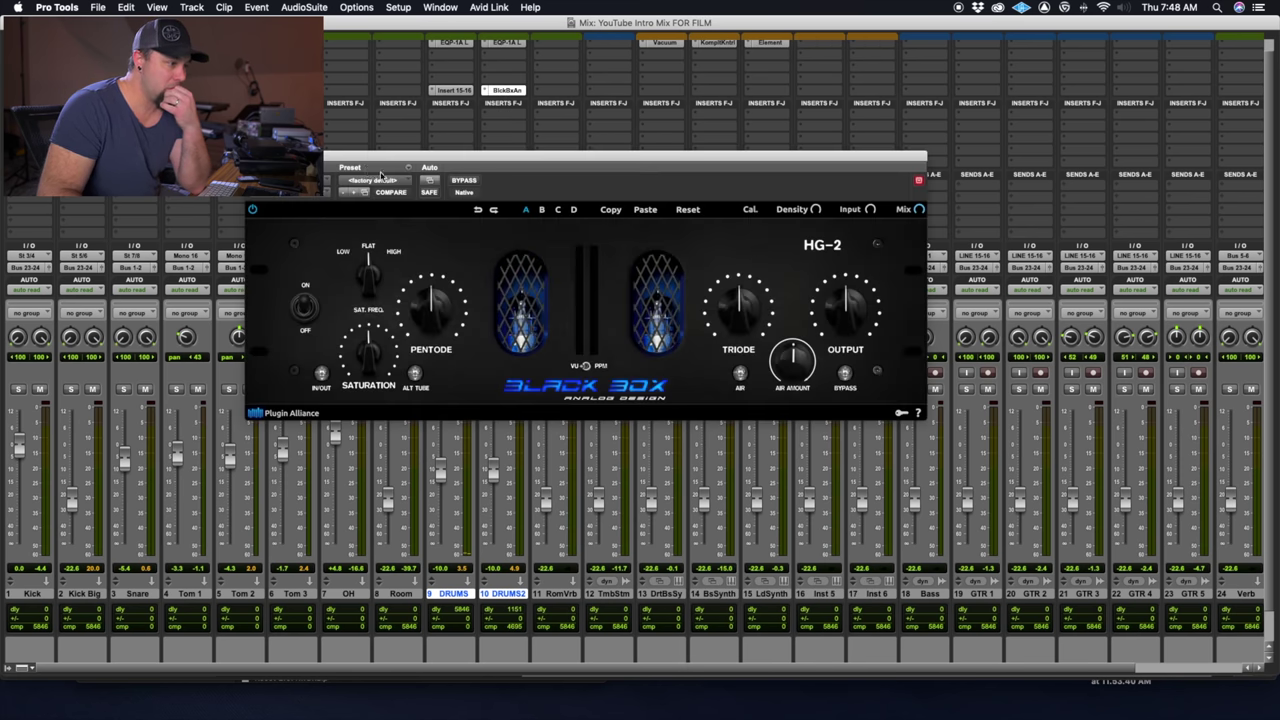
In the HG-2, lower Pentode, raise Triode, enable the saturation circuit and Alt Tube, set Saturation slightly below centre, and close the plug-in.
drag(440, 340, 445, 337)
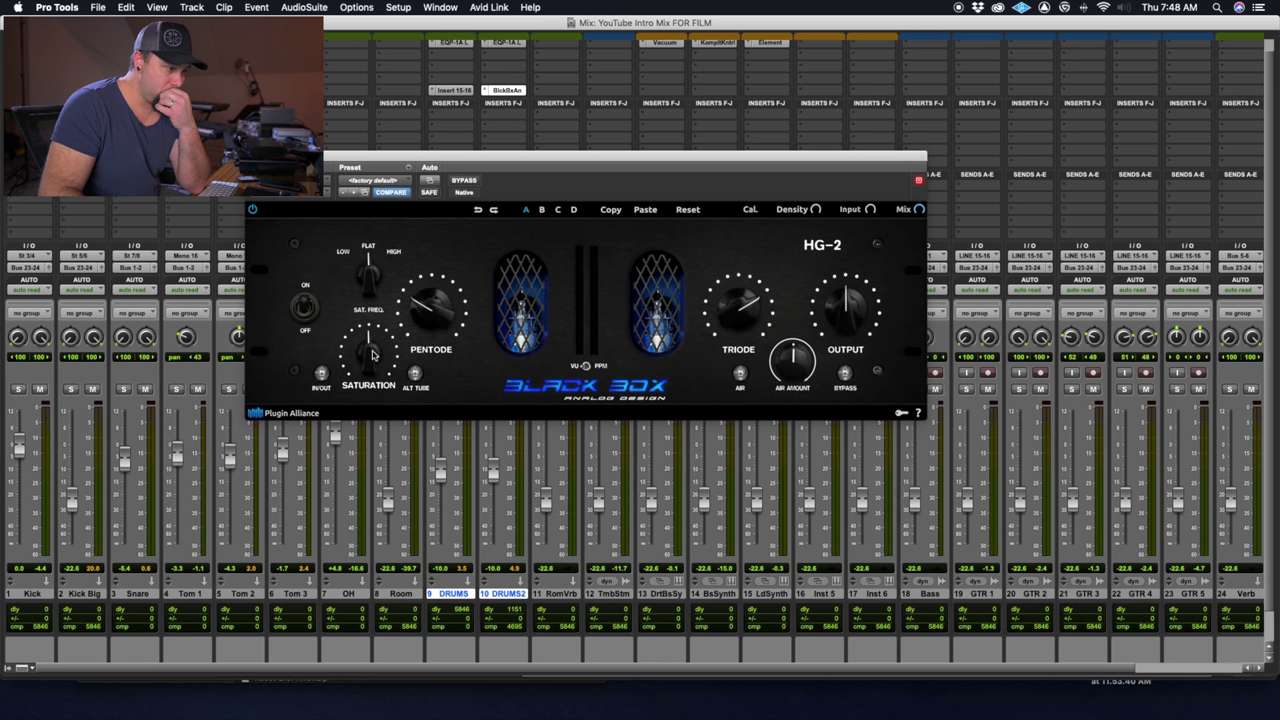
click(322, 374)
click(415, 374)
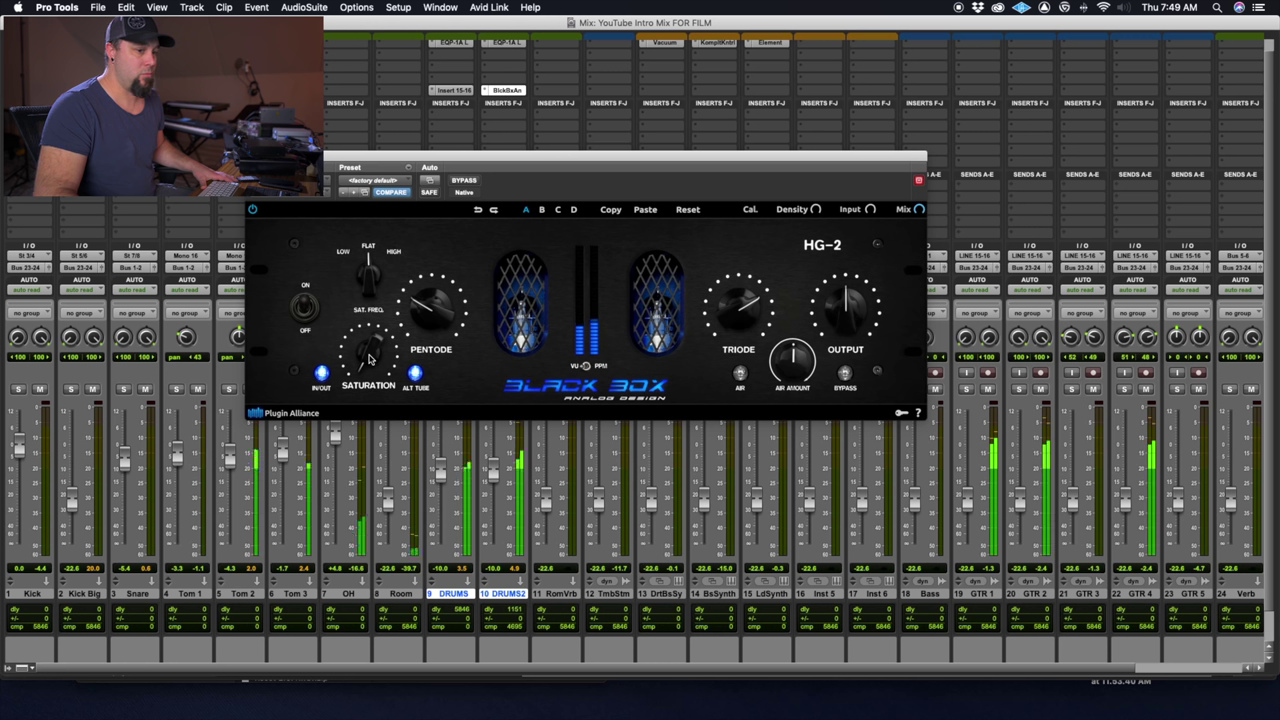
drag(369, 358, 376, 316)
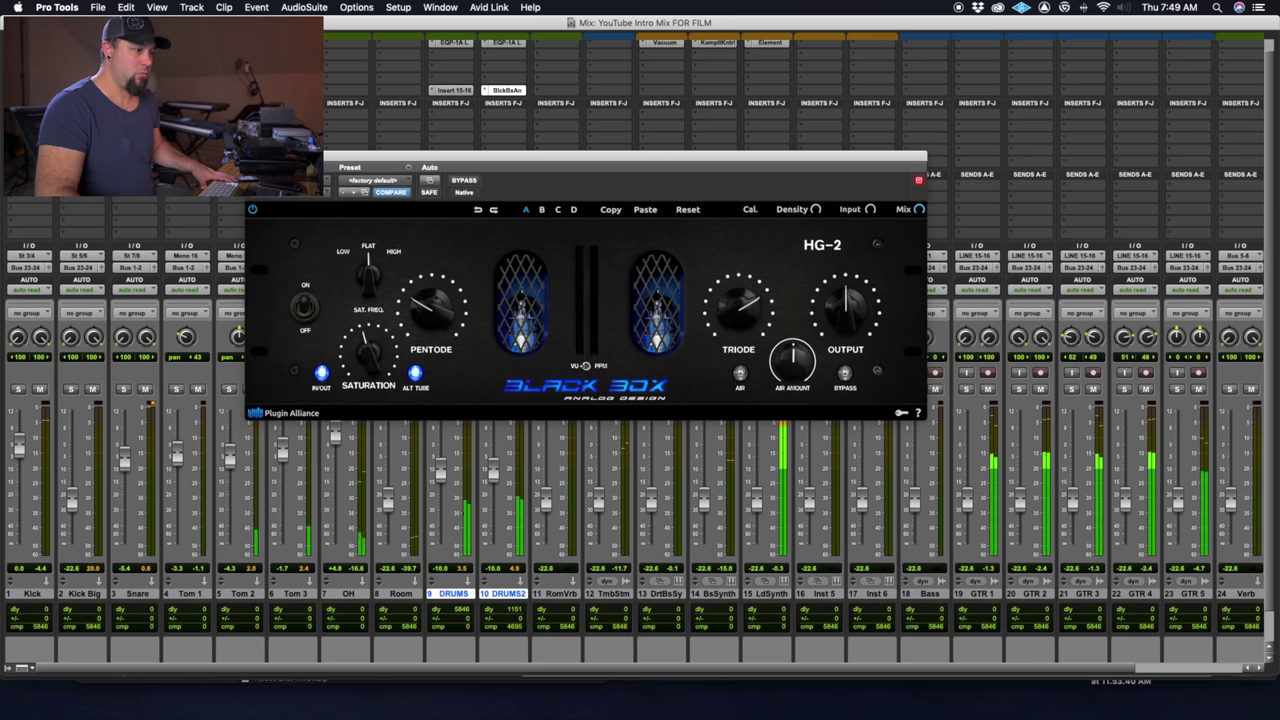
key(super+w)
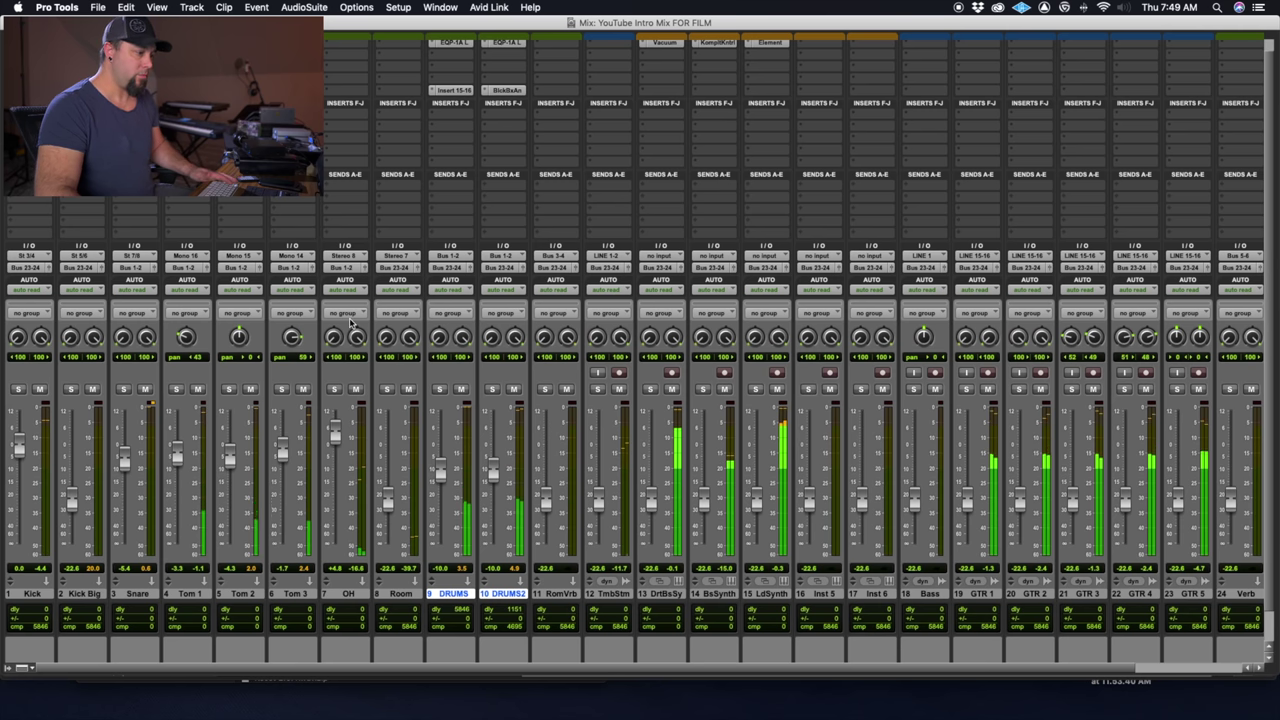
Insert the mono bx_console SSL 4000 E in the Tom 3 track's first insert slot and raise its high-pass filter frequency.
scroll(266, 206, up, 1)
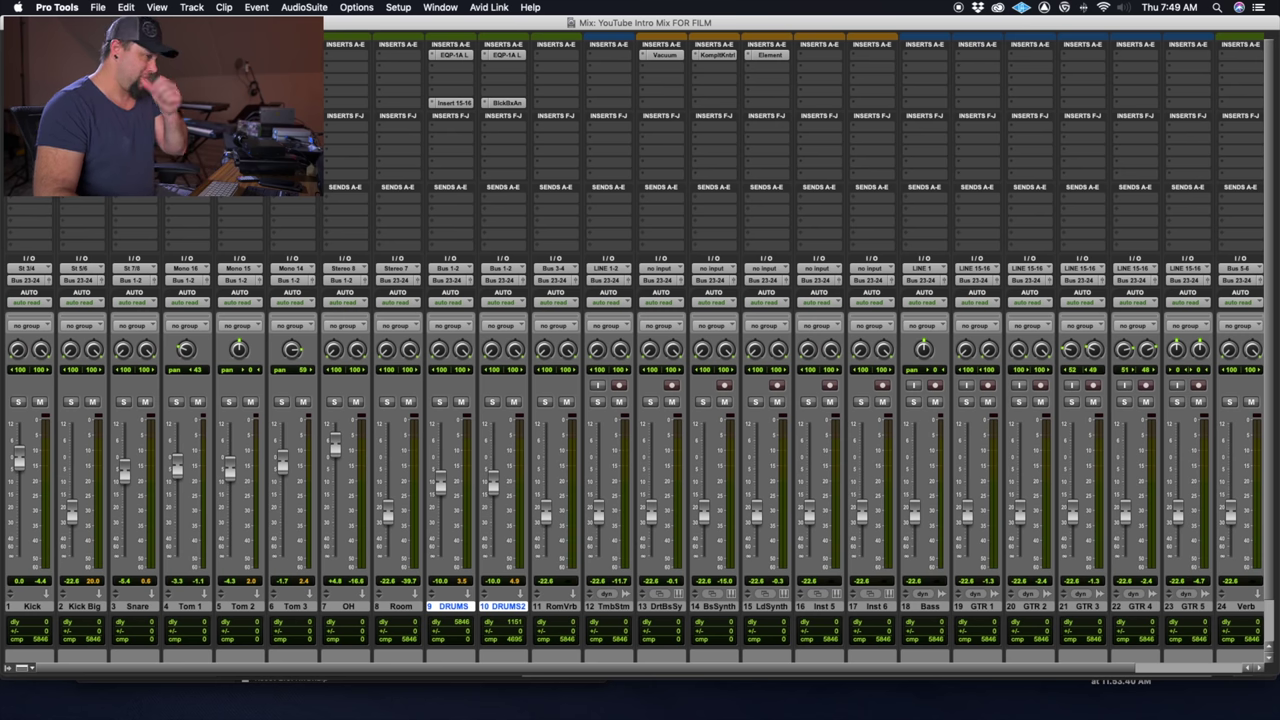
click(304, 7)
mouse_move(410, 58)
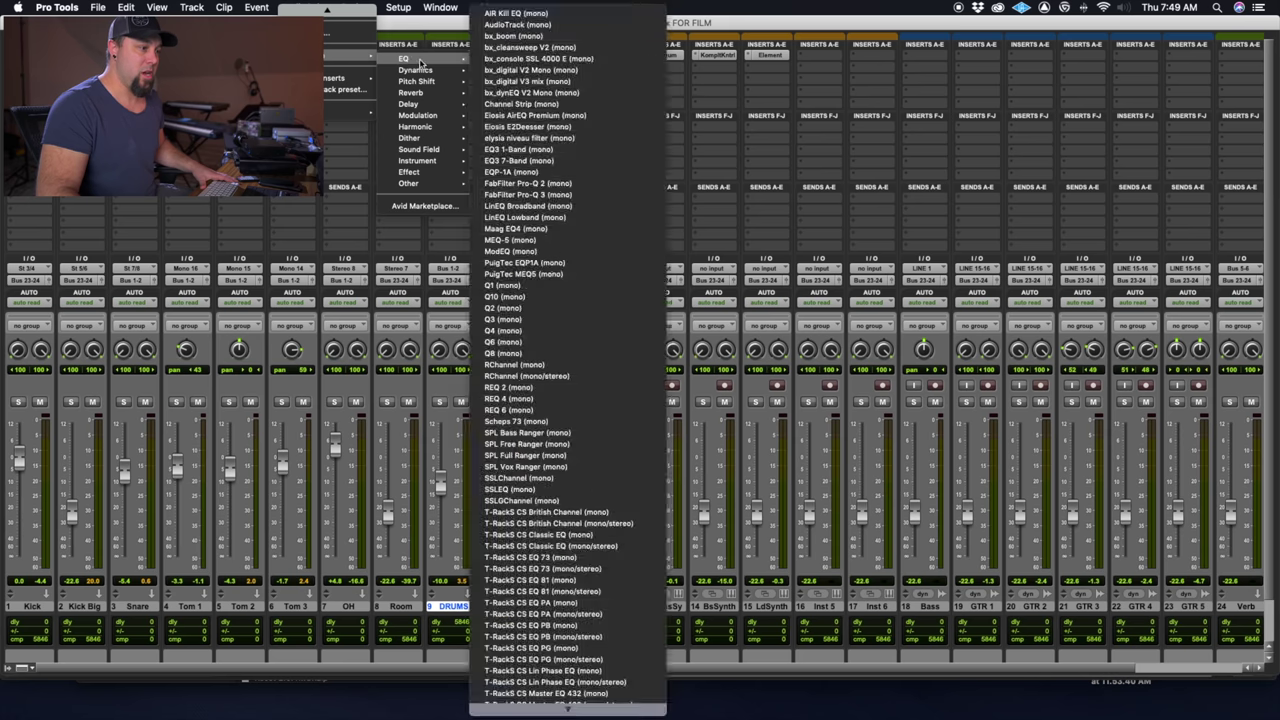
click(557, 57)
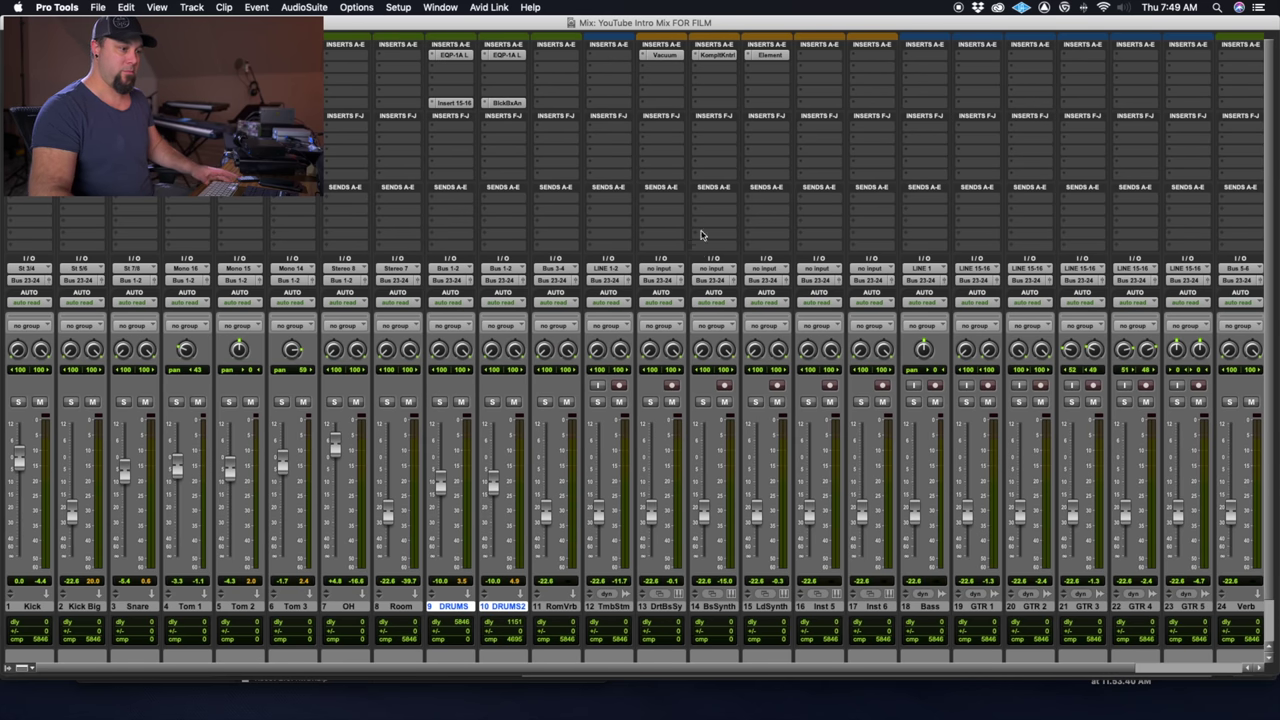
drag(537, 136, 590, 38)
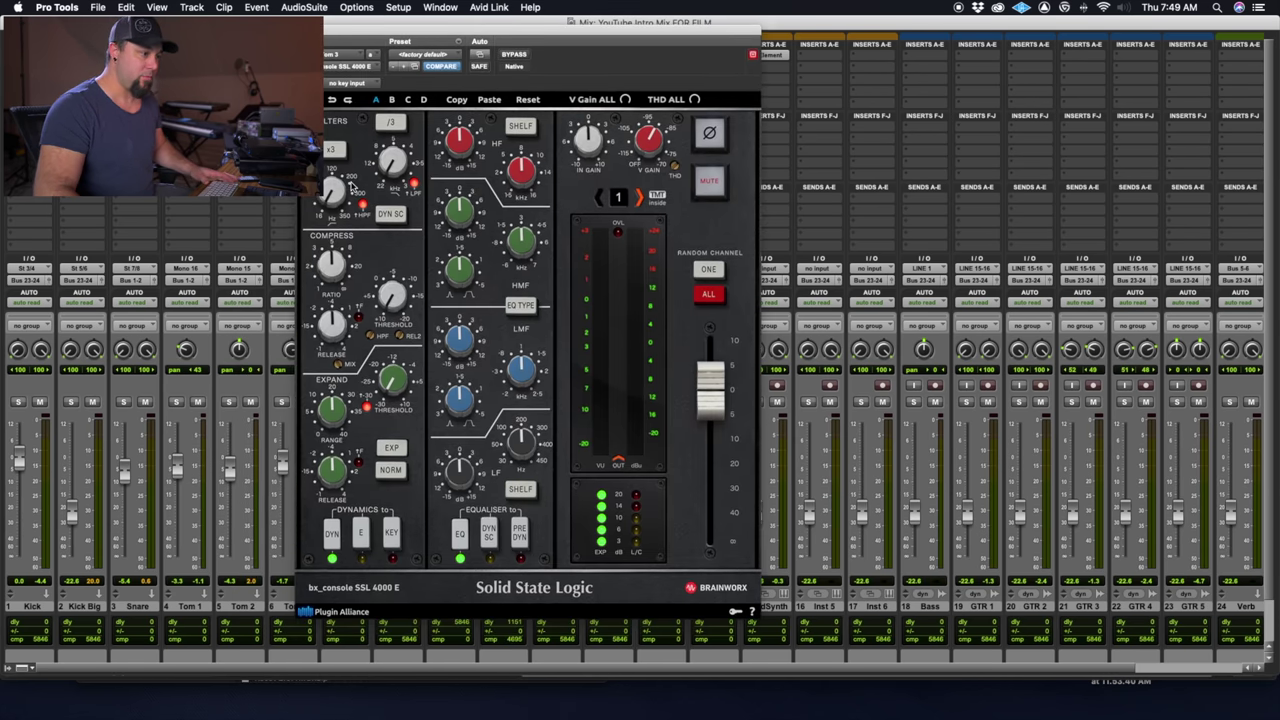
drag(333, 197, 341, 163)
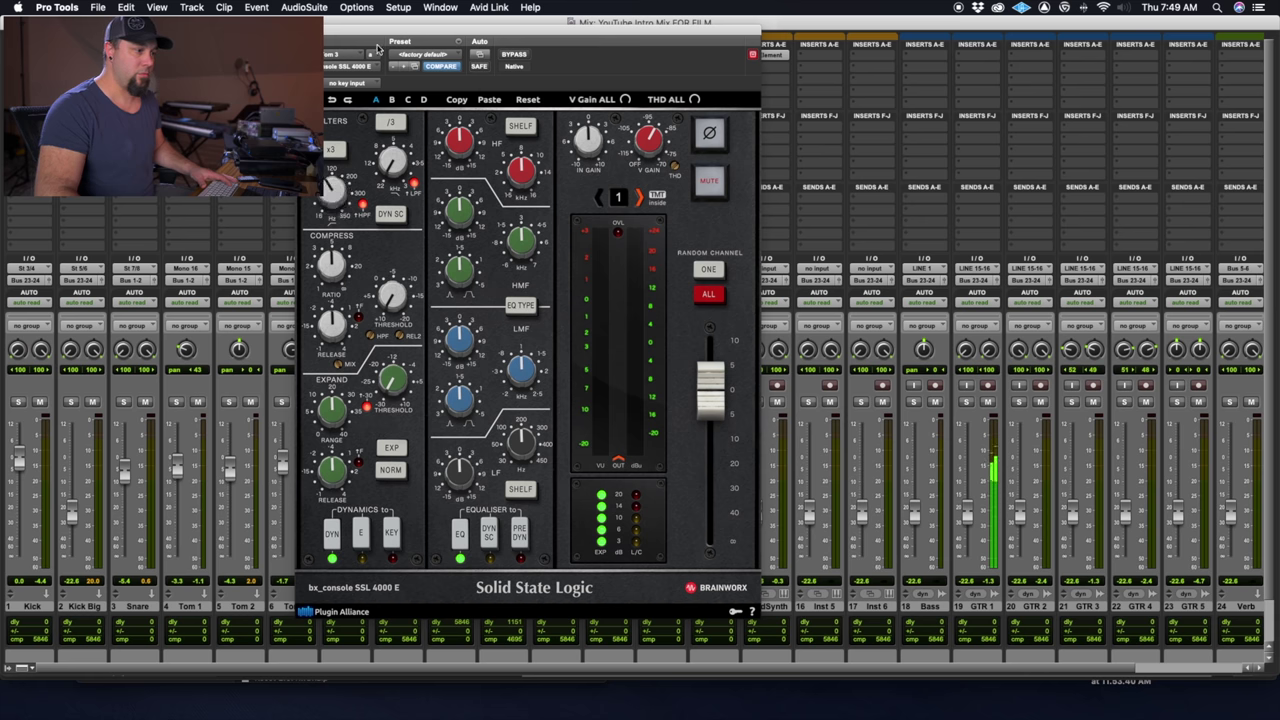
drag(378, 30, 545, 31)
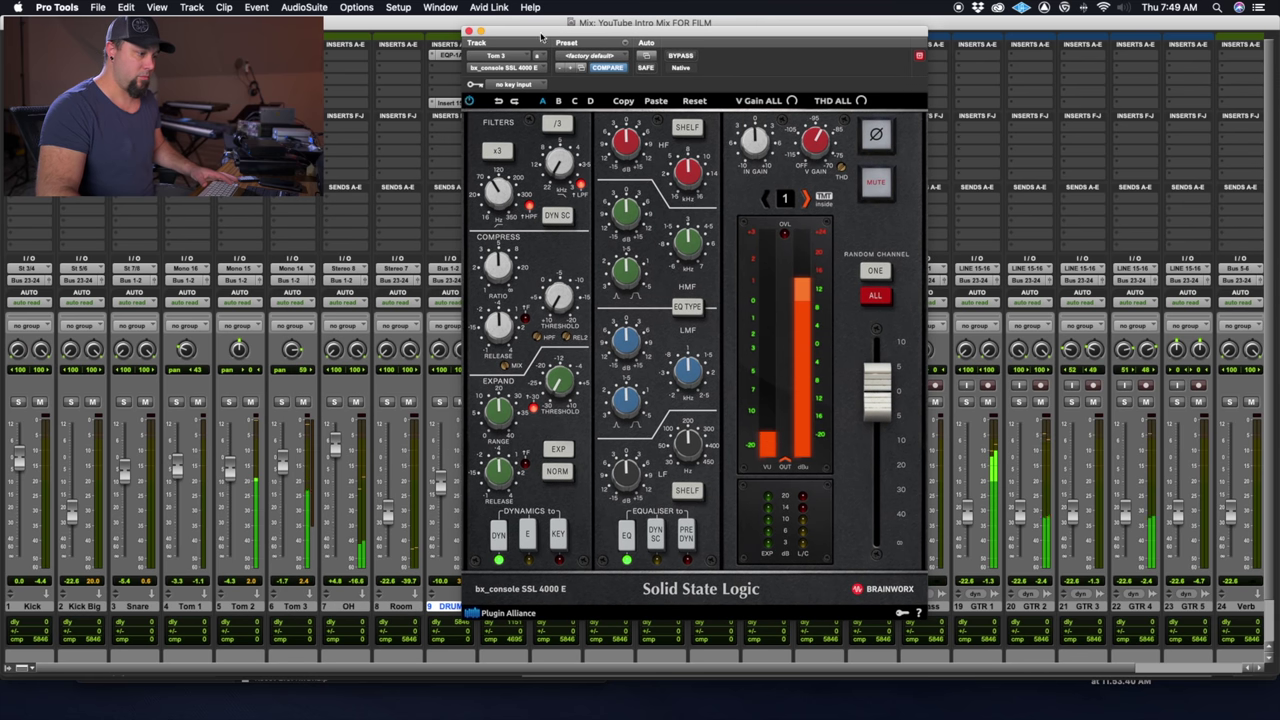
Audition the Tom 1, Tom 2 and Tom 3 tracks in solo and clear their solos.
click(282, 402)
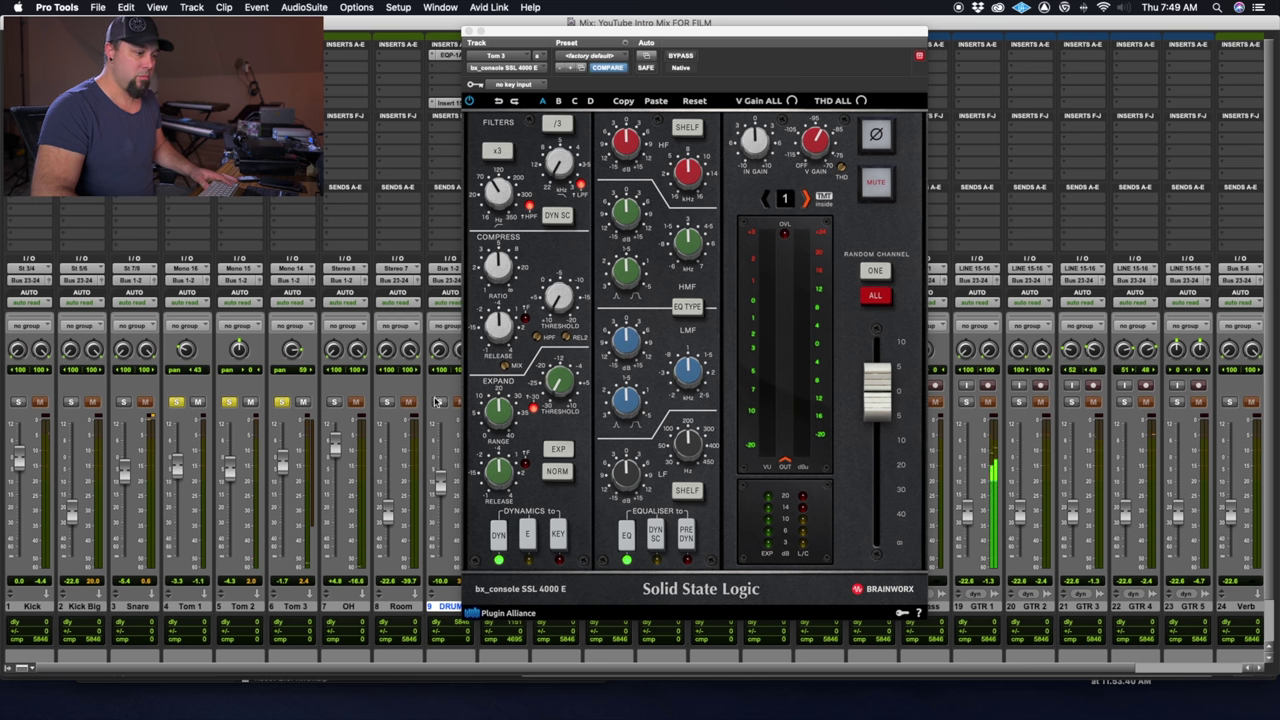
click(283, 403)
click(232, 403)
click(172, 402)
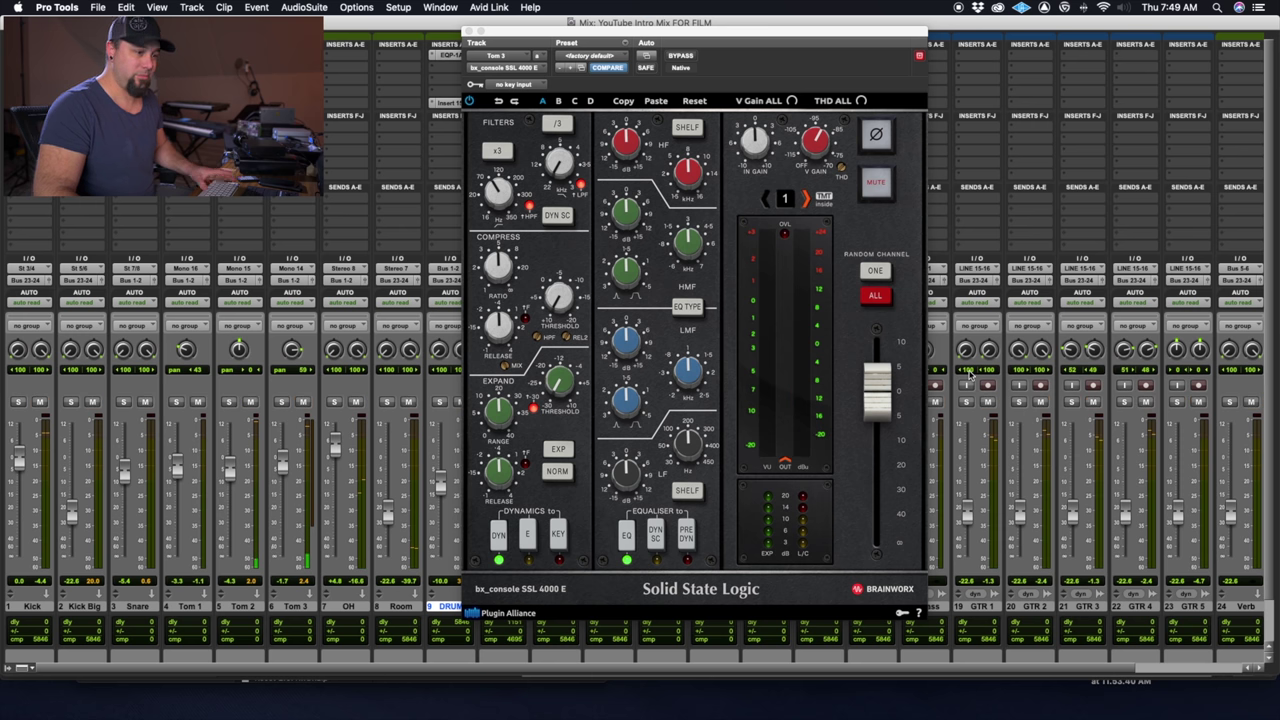
Shape Tom 3's console EQ with a lower-frequency LMF cut, an HF boost and a low-frequency LF boost in bell mode.
drag(689, 366, 645, 346)
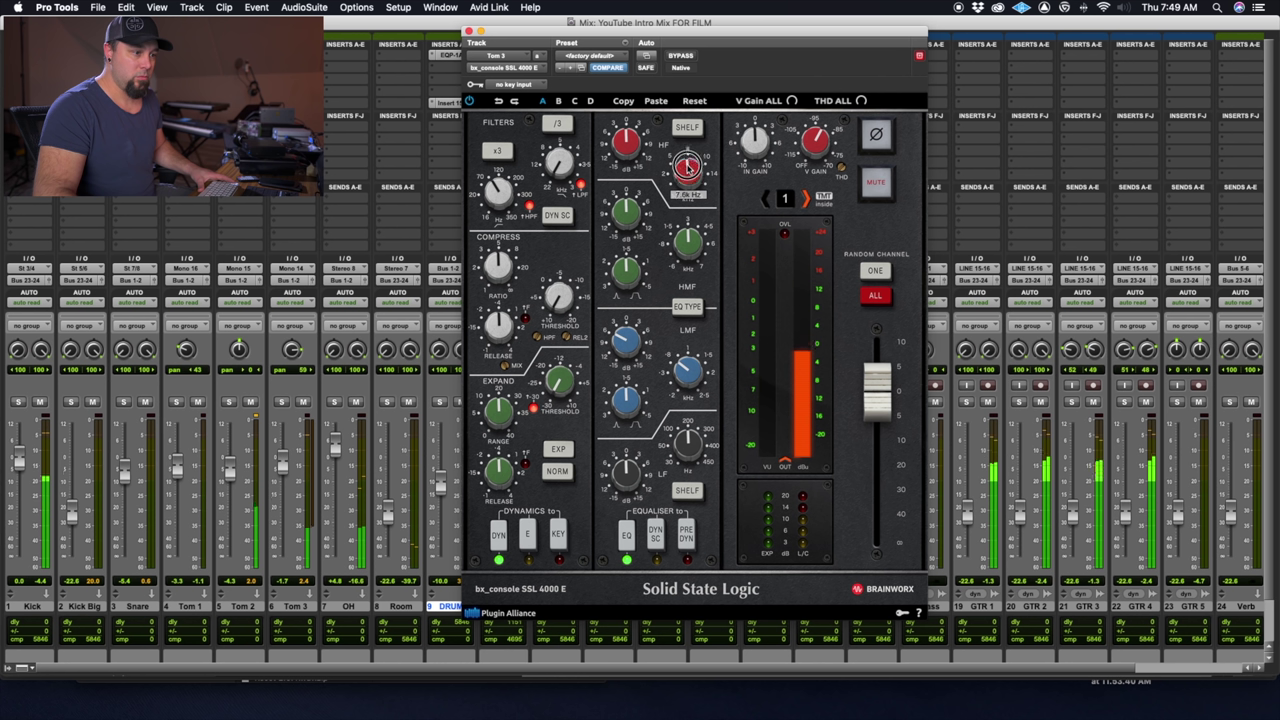
drag(627, 147, 645, 121)
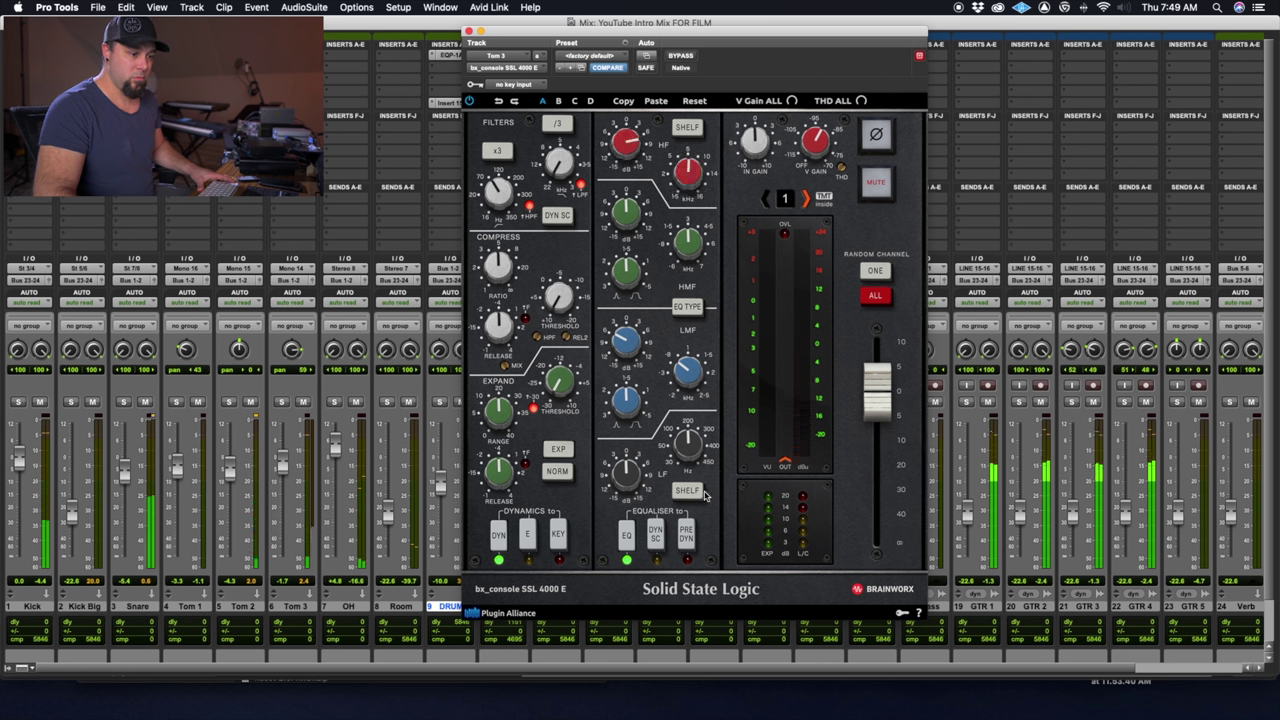
drag(687, 451, 627, 458)
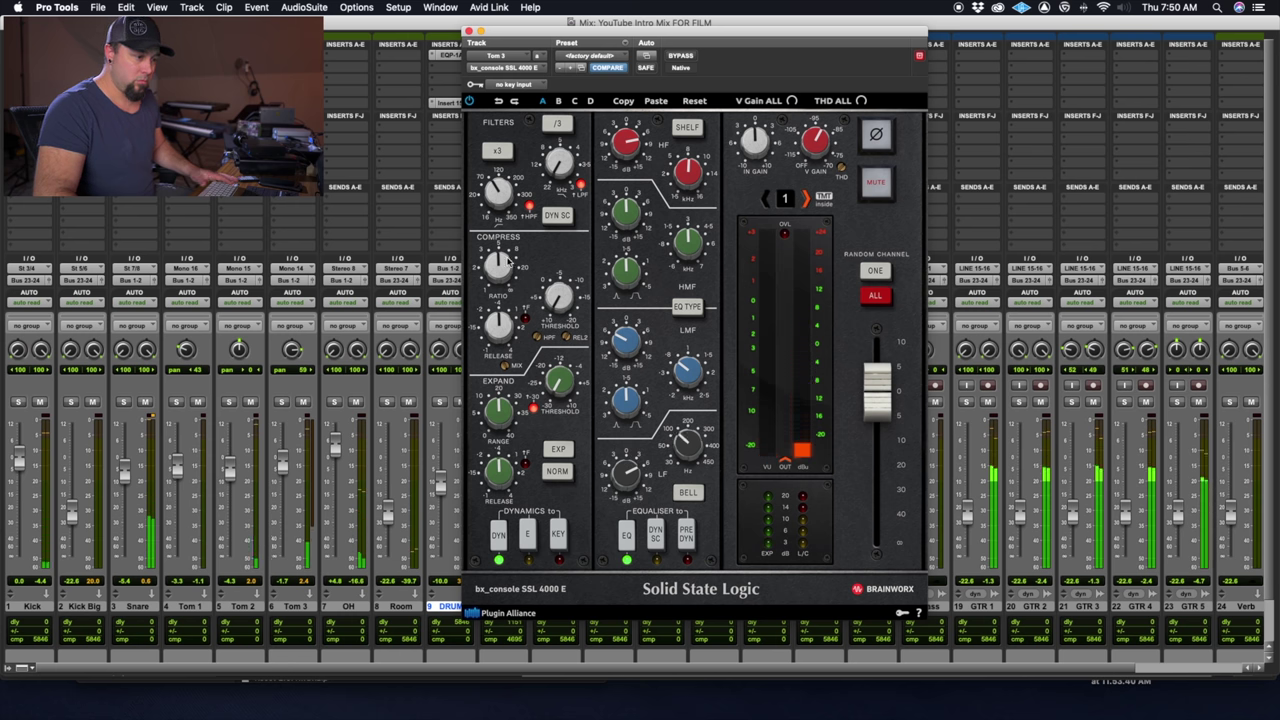
Compress Tom 3 with a lower ratio, shorter release and adjusted threshold, raise the console's V Gain, and close the plug-in.
drag(503, 268, 573, 264)
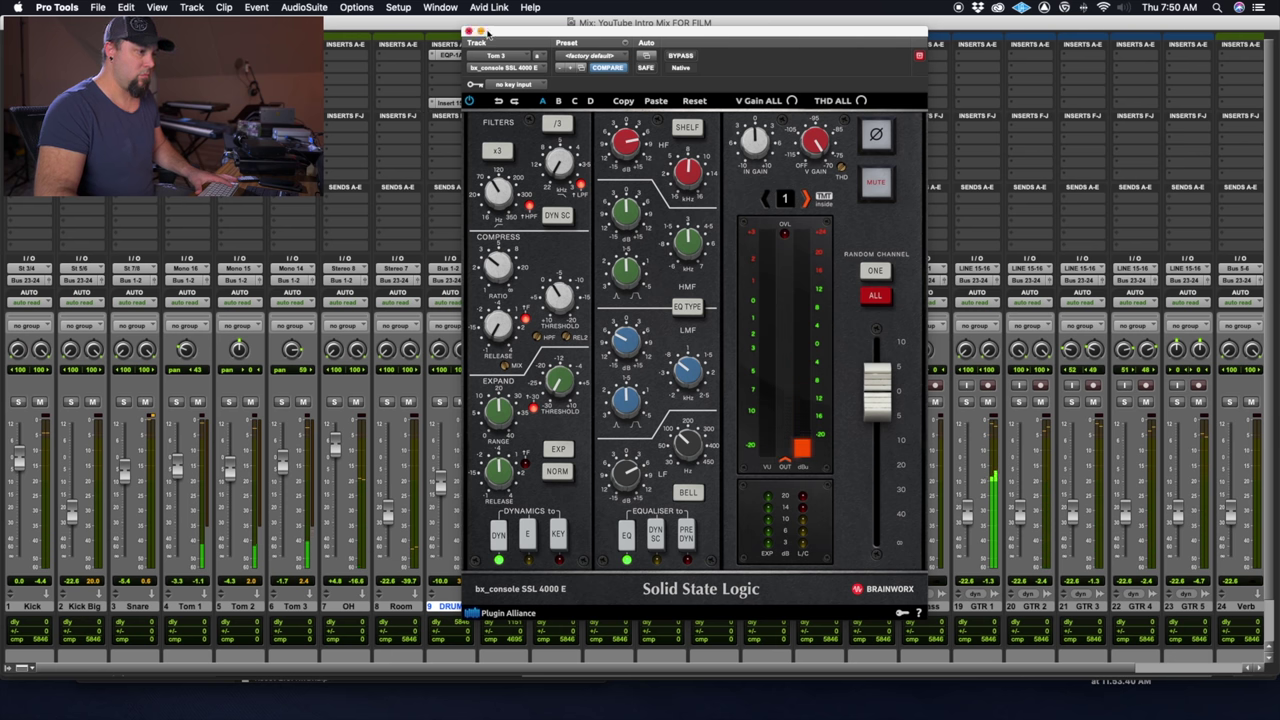
drag(499, 35, 565, 32)
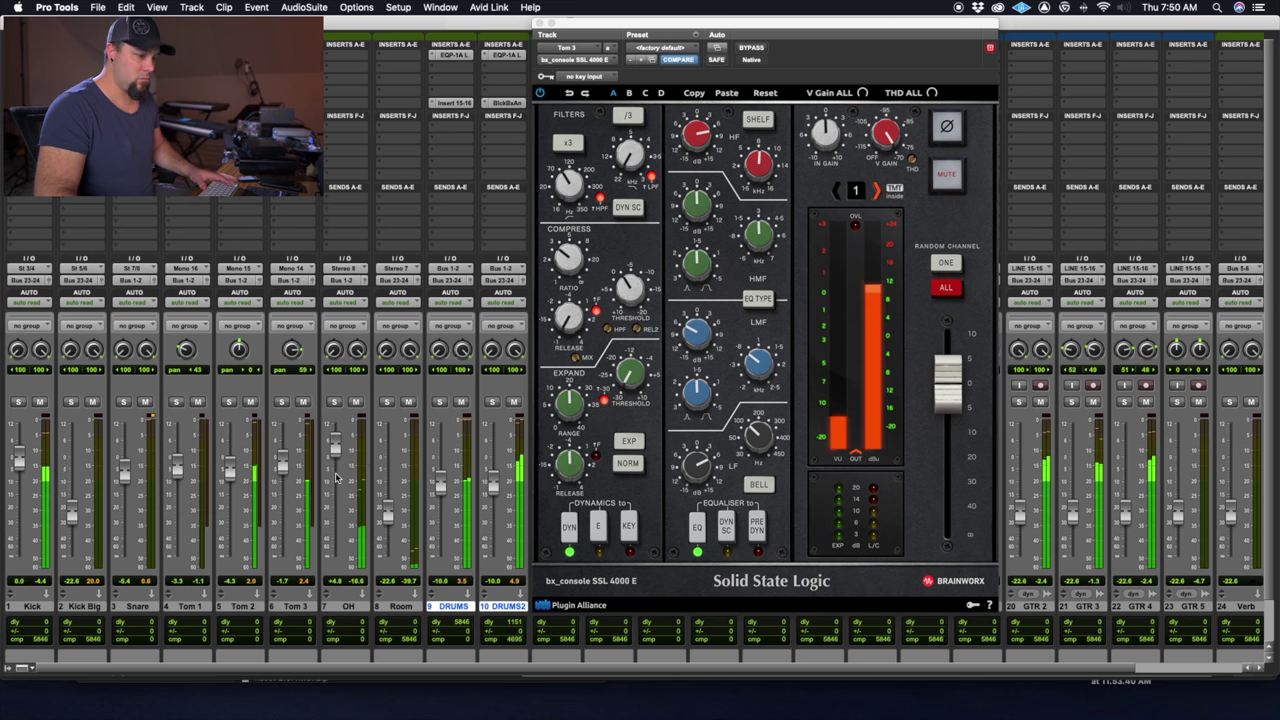
click(539, 22)
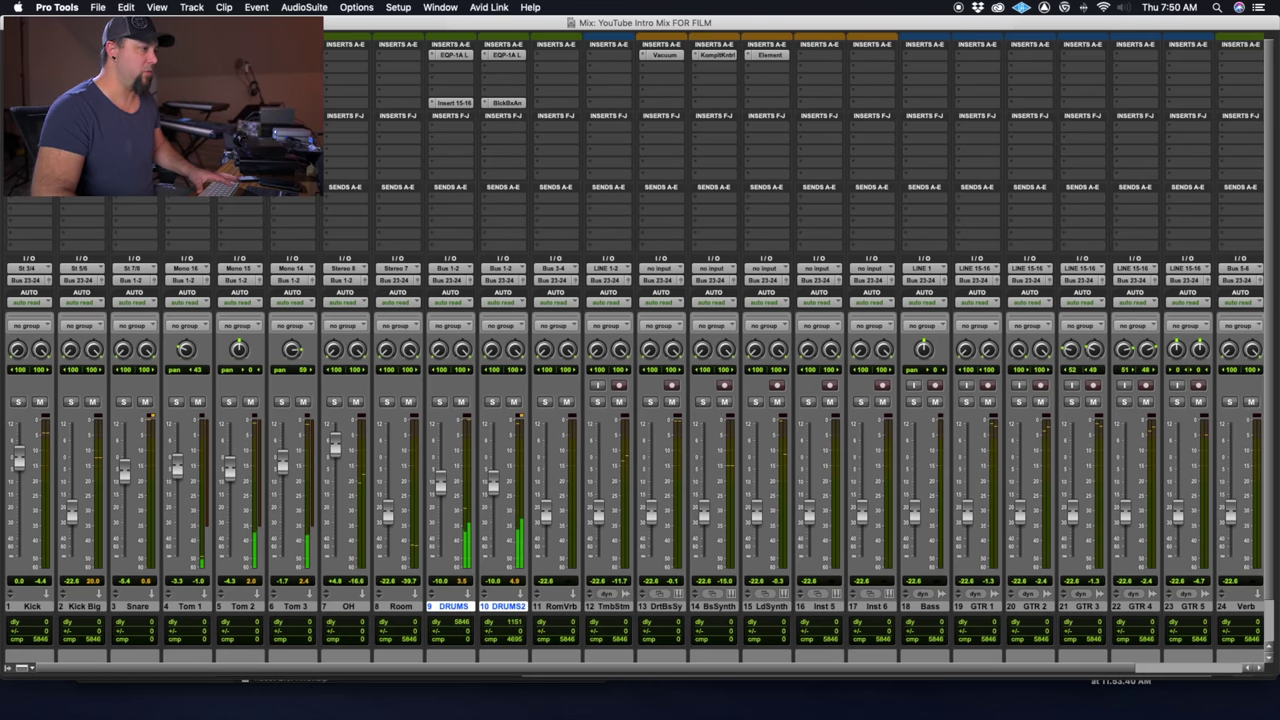
Insert the stereo FabFilter Pro-Q 3 in the Kick track's first insert slot and set its processing mode to Natural Phase.
click(30, 55)
mouse_move(72, 56)
mouse_move(153, 59)
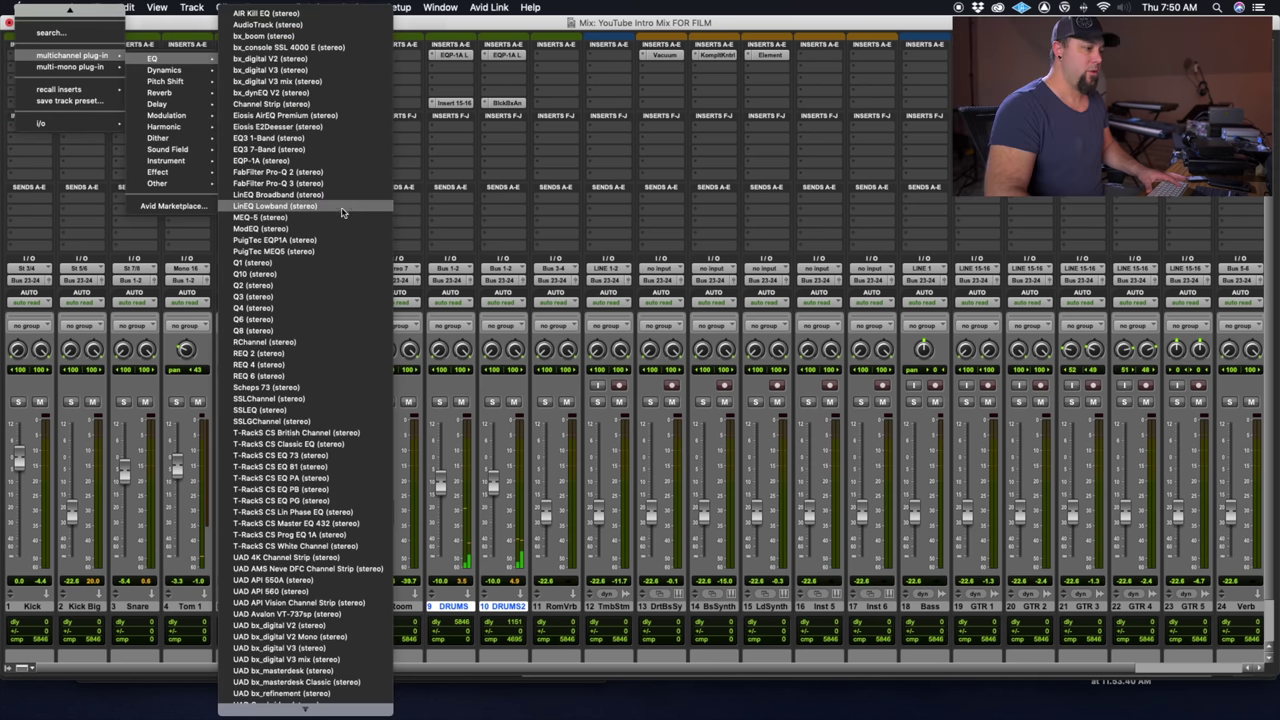
click(350, 184)
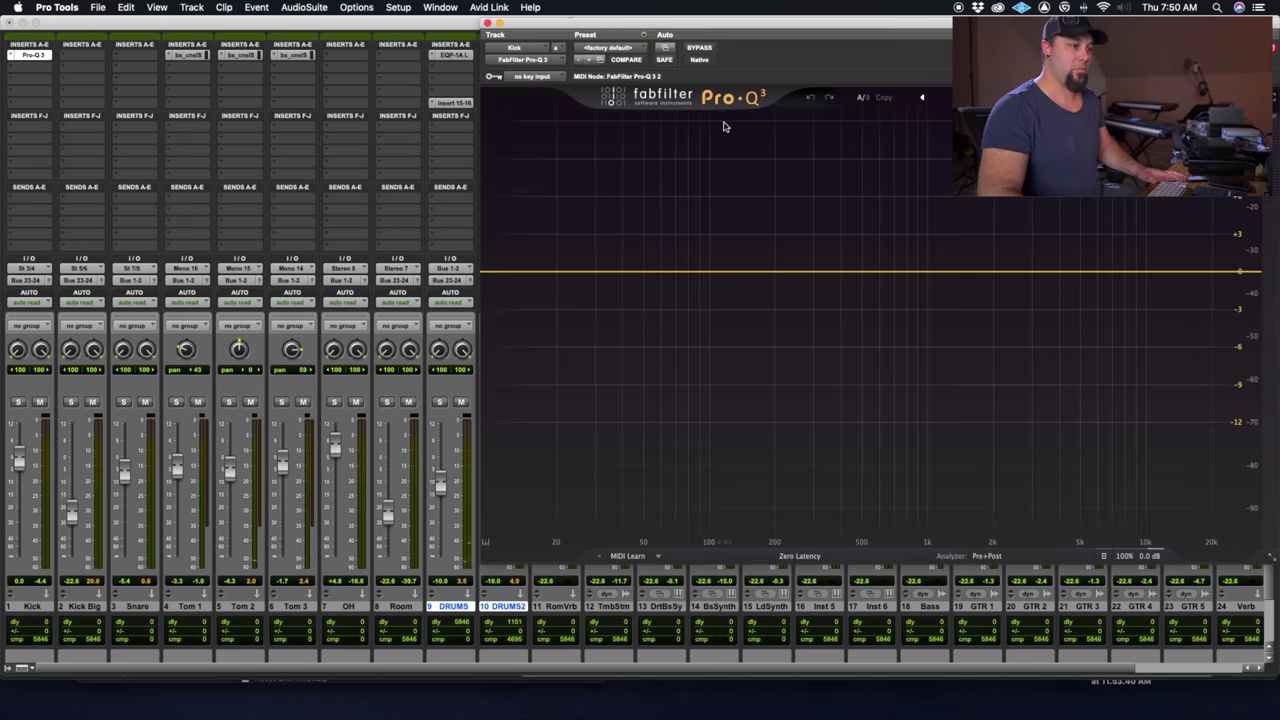
drag(755, 23, 412, 51)
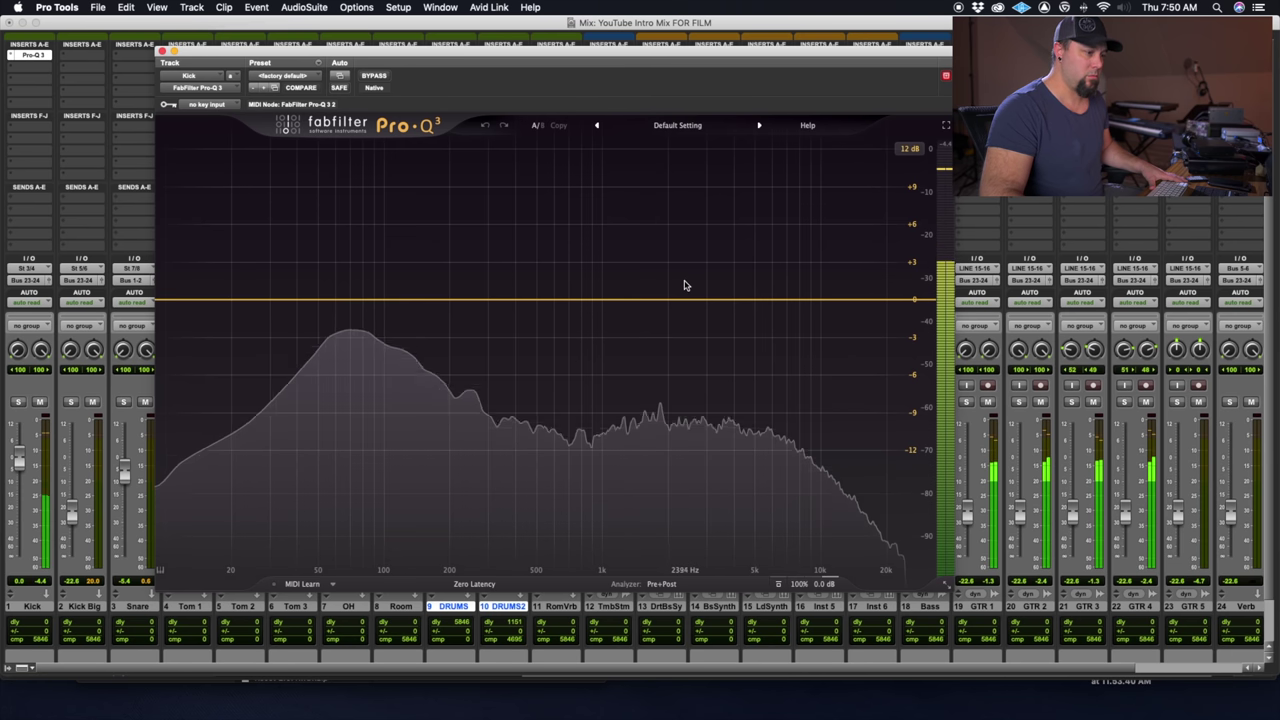
click(482, 585)
click(474, 614)
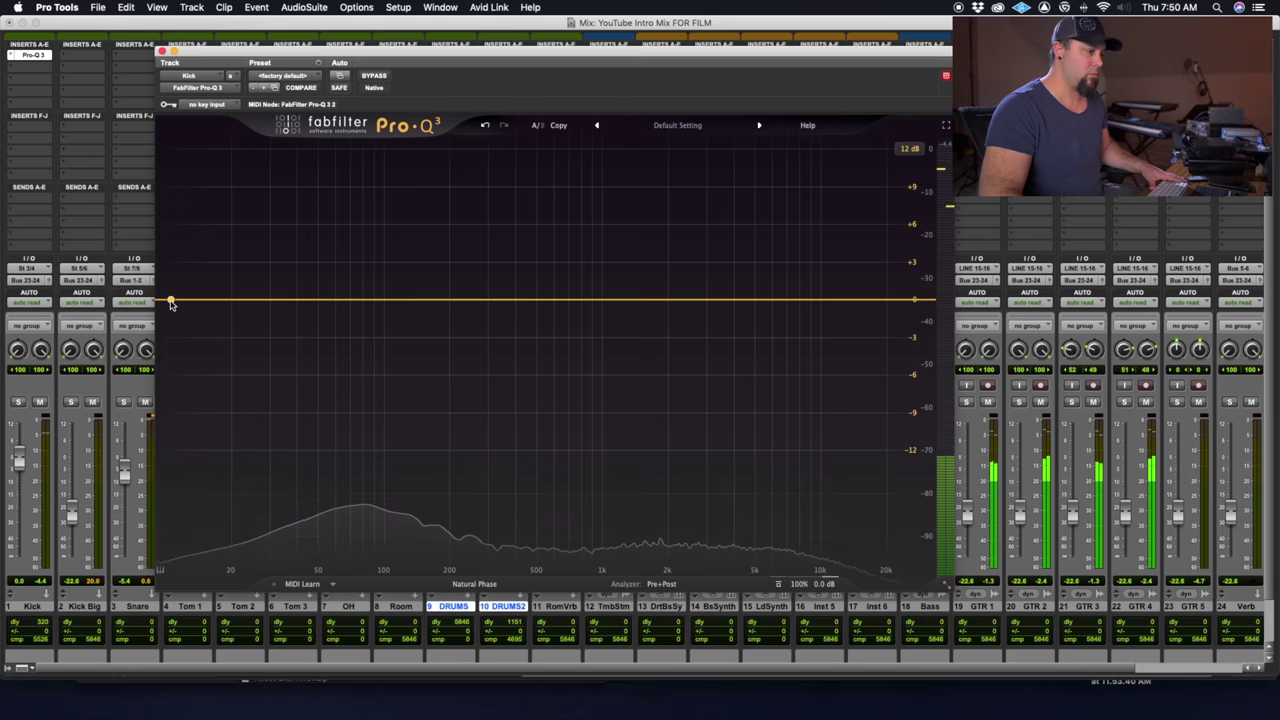
Add a low cut just above 20 Hz and a bell boost of +8.30 dB at 3508.2 Hz to the Kick's Pro-Q 3.
double_click(165, 301)
drag(165, 301, 250, 301)
drag(612, 298, 635, 128)
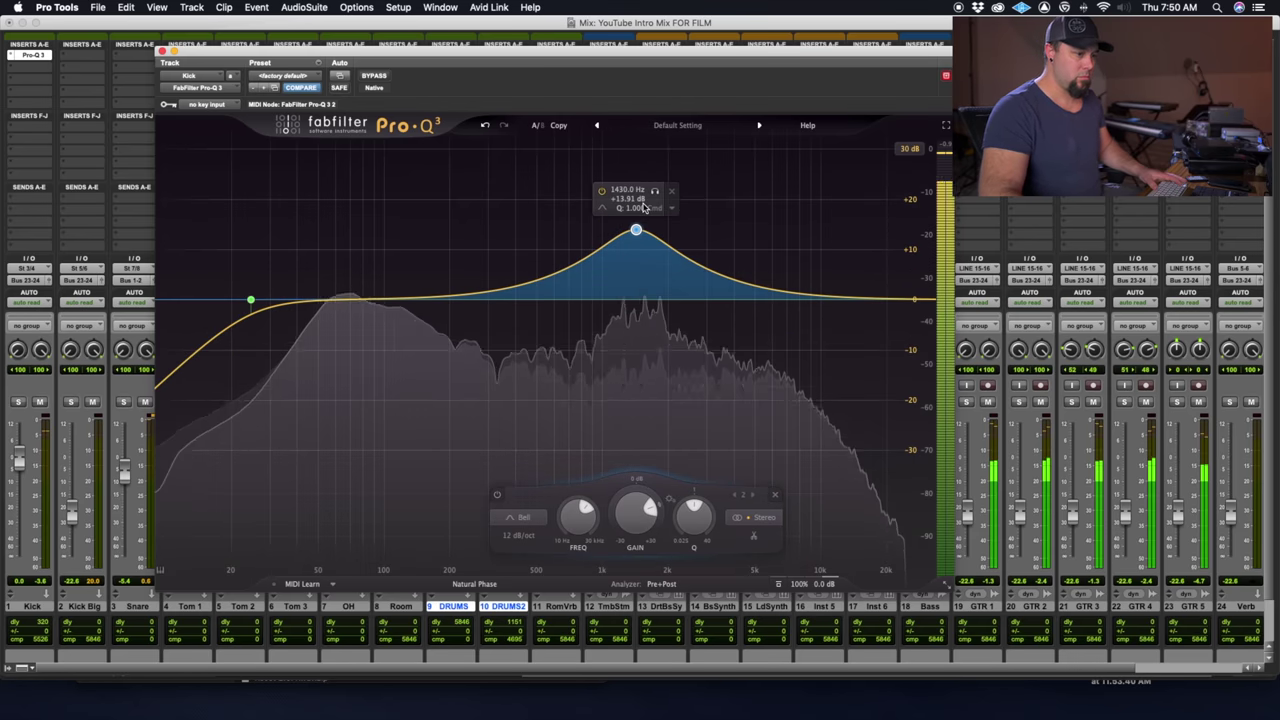
drag(636, 231, 636, 272)
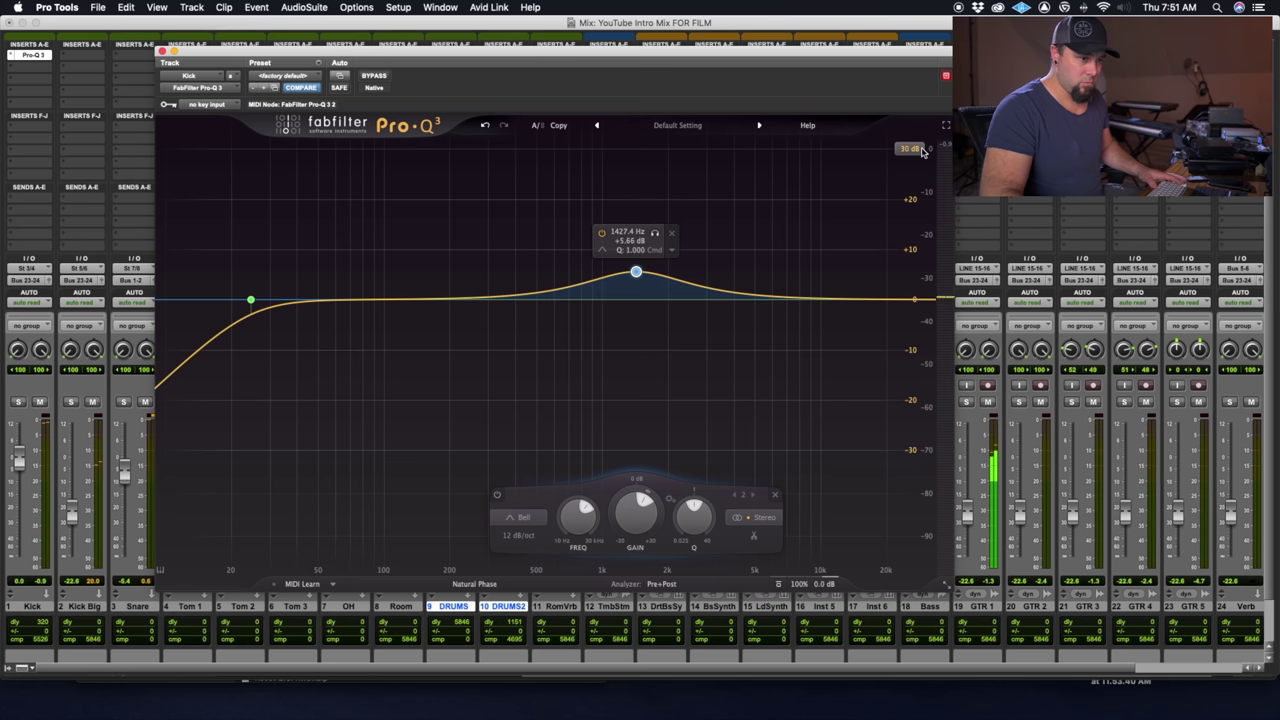
drag(636, 262, 721, 196)
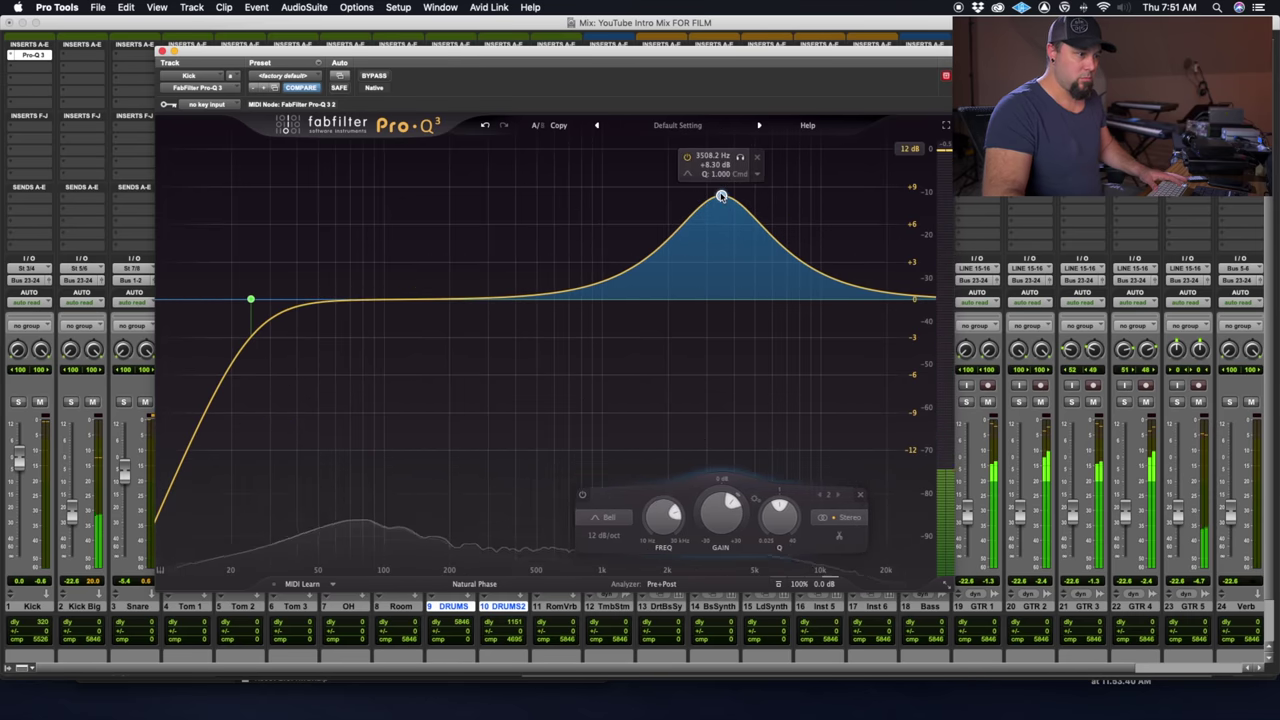
Replace the Kick's Pro-Q 3 with the stereo bx_console SSL 4000 E and boost the console's HF band.
click(10, 57)
mouse_move(204, 58)
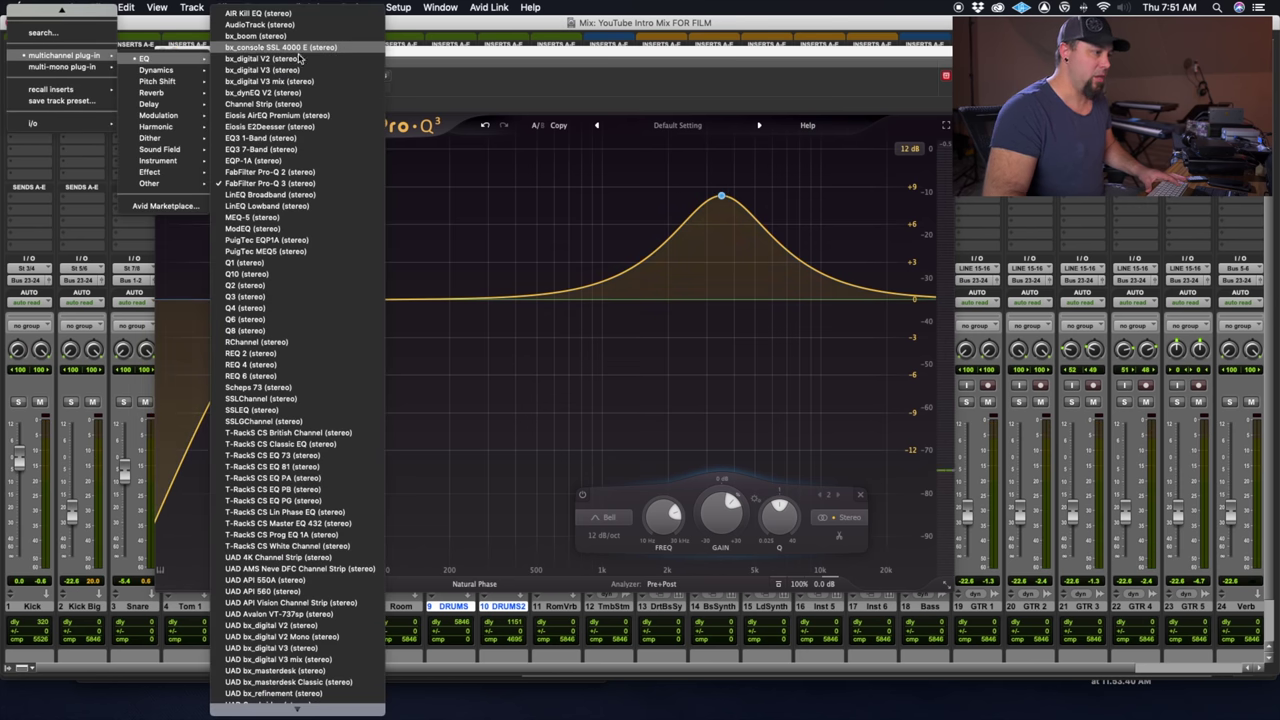
click(402, 164)
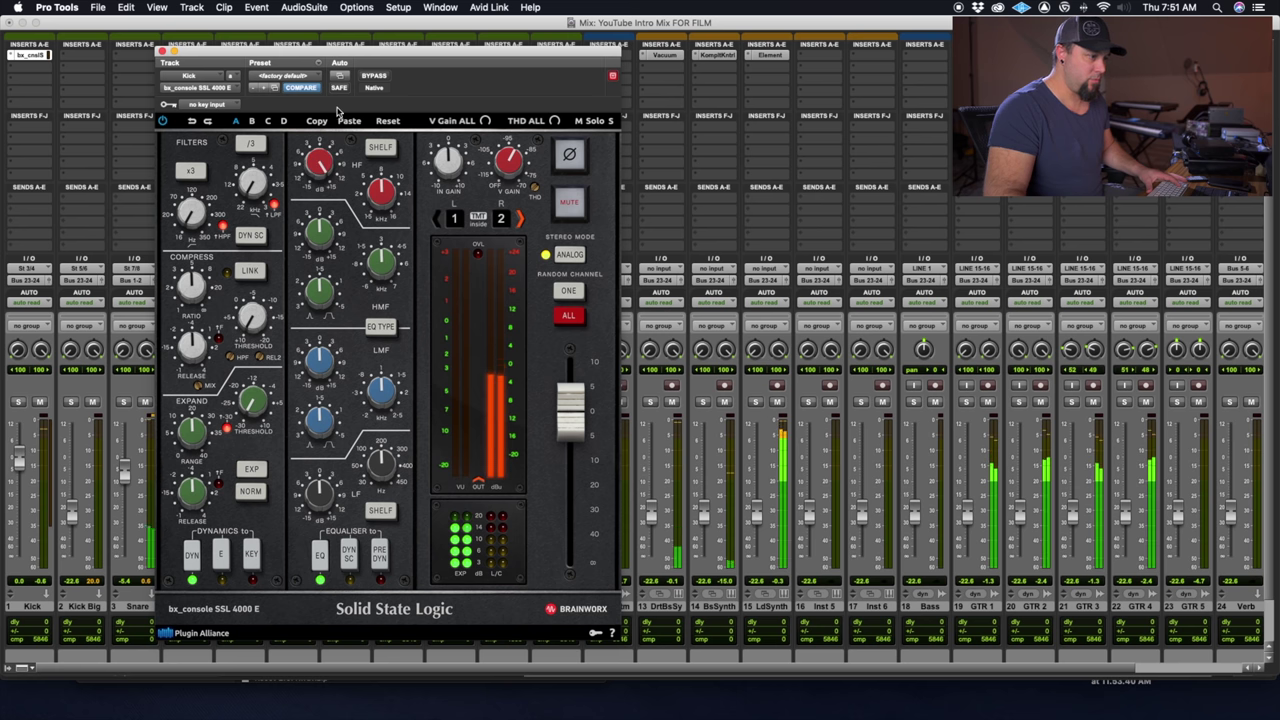
drag(322, 161, 322, 173)
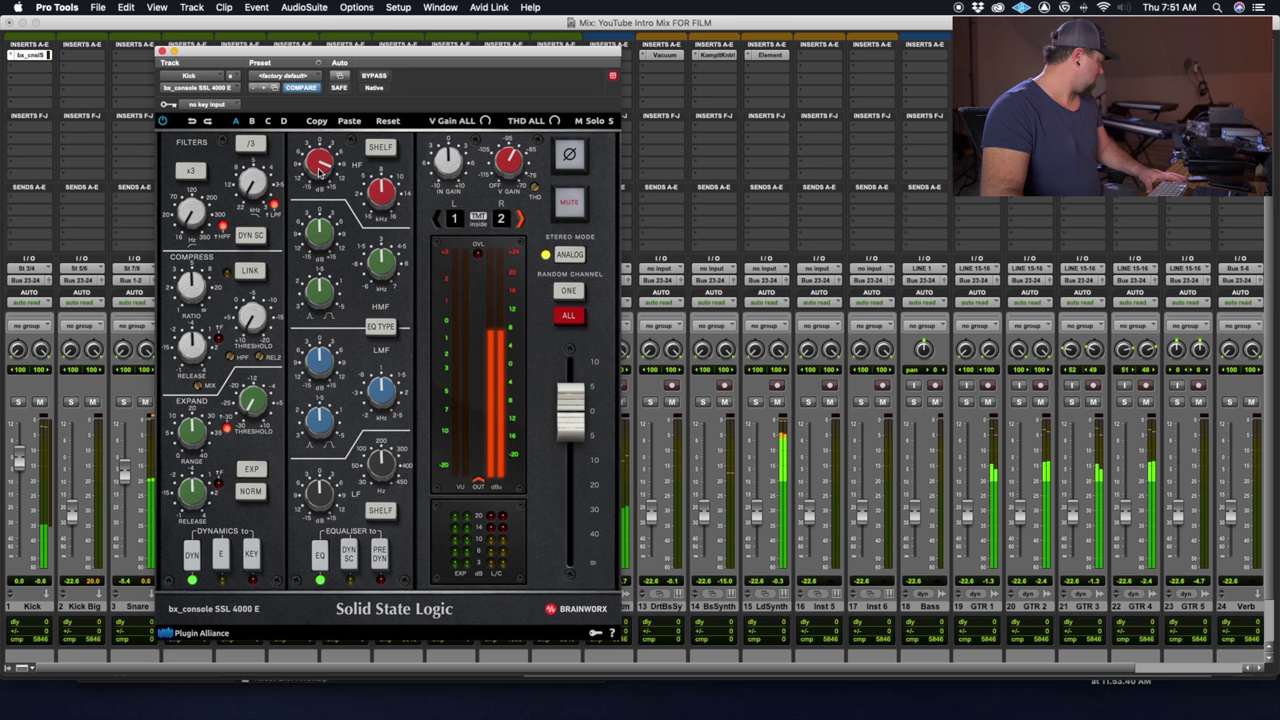
drag(319, 172, 320, 169)
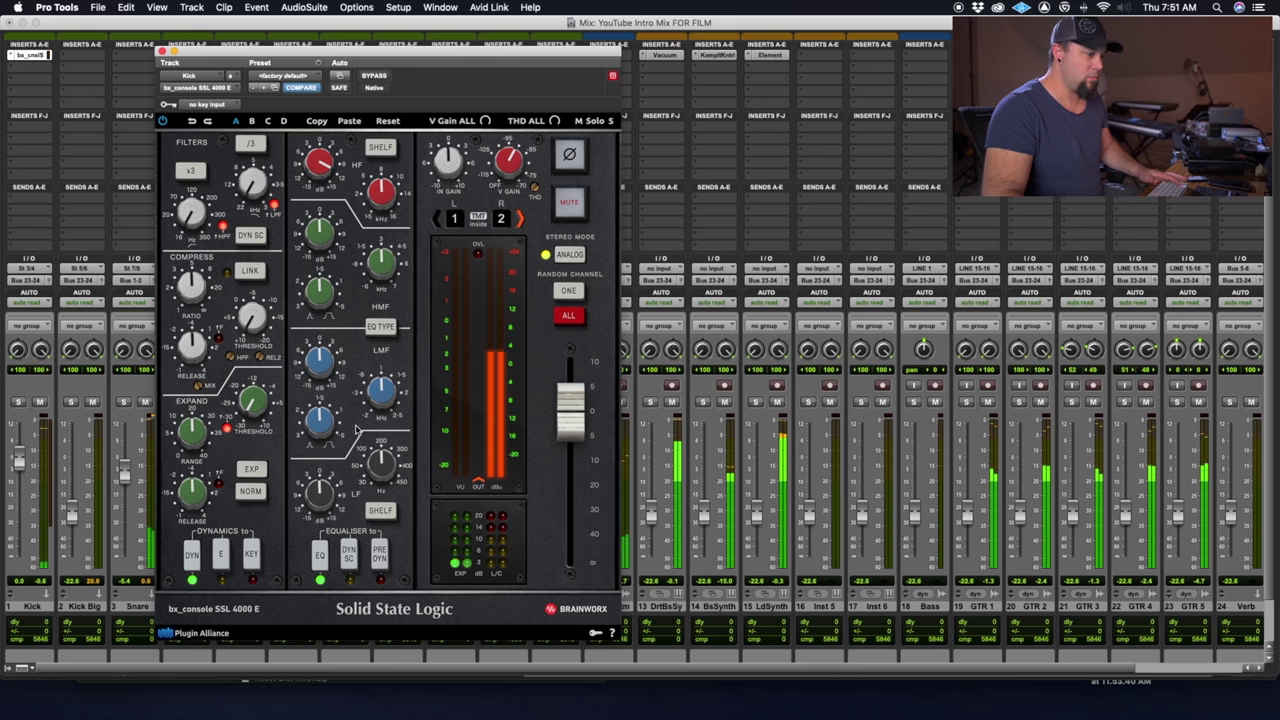
Shape the Kick's console EQ with a higher high-pass cutoff, a lower-frequency LF boost in bell mode and an HMF boost, and close the plug-in.
drag(200, 213, 205, 198)
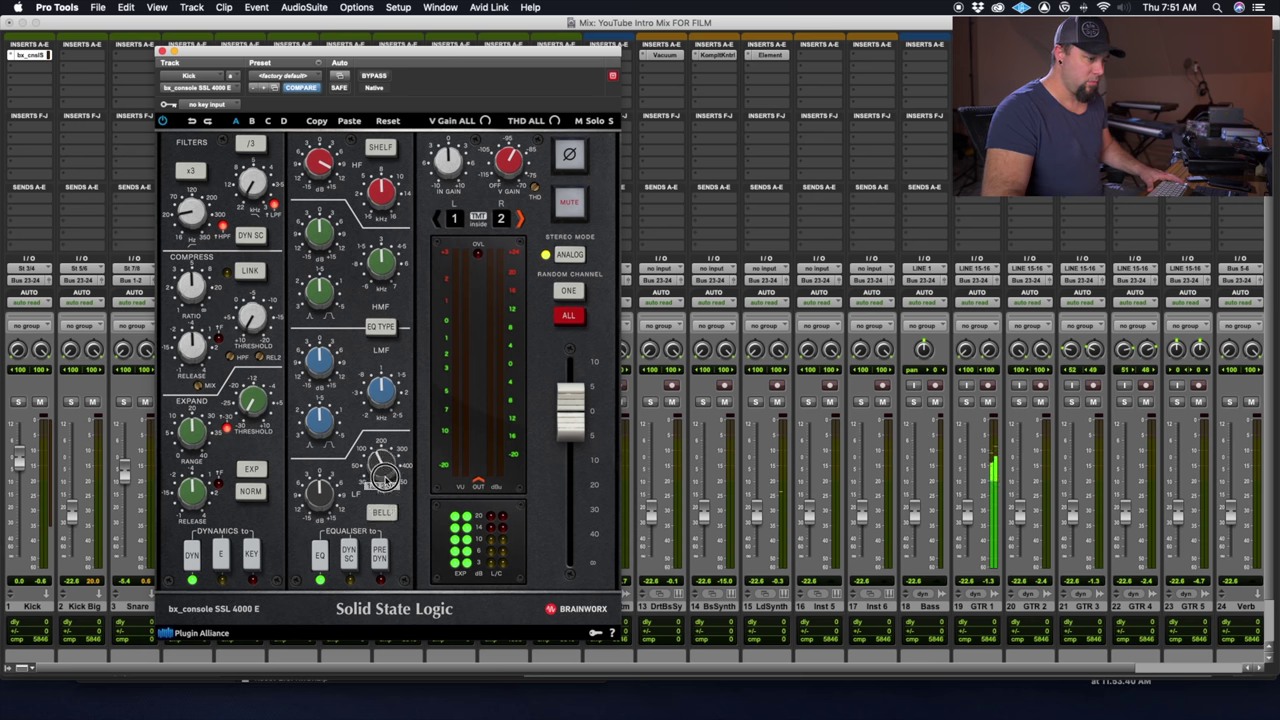
drag(325, 498, 328, 490)
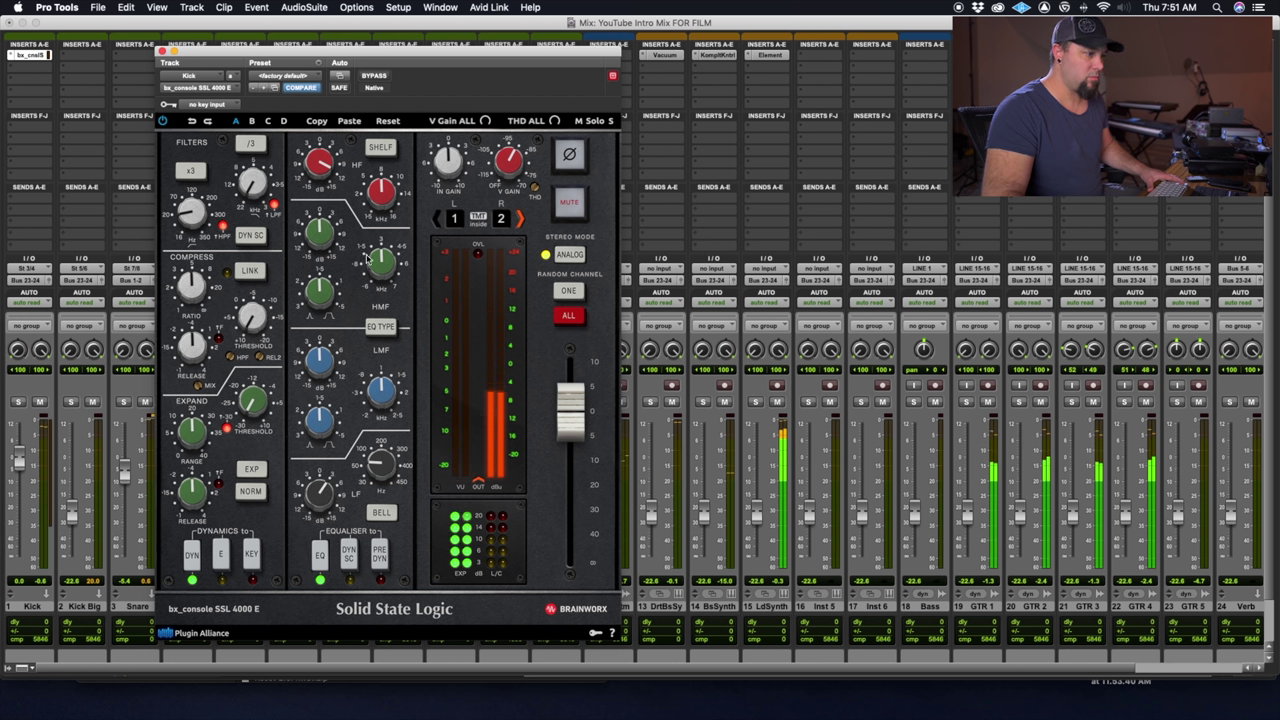
drag(325, 246, 325, 244)
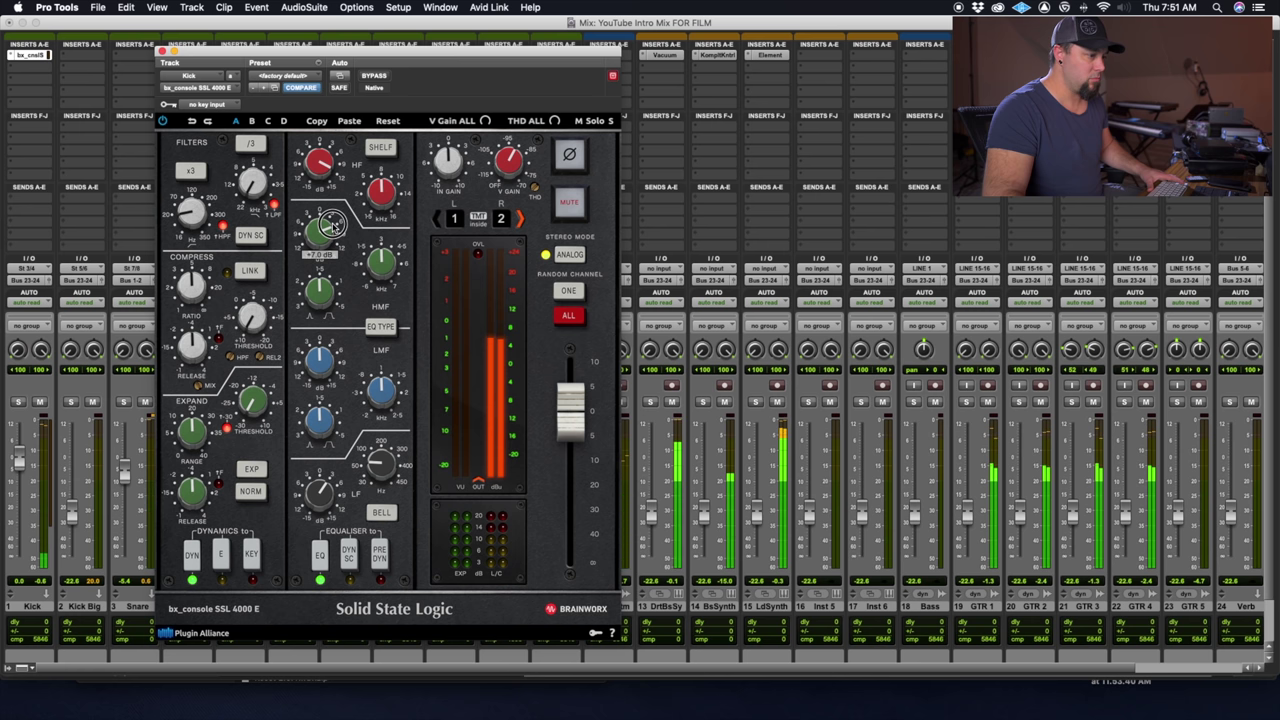
drag(386, 260, 385, 271)
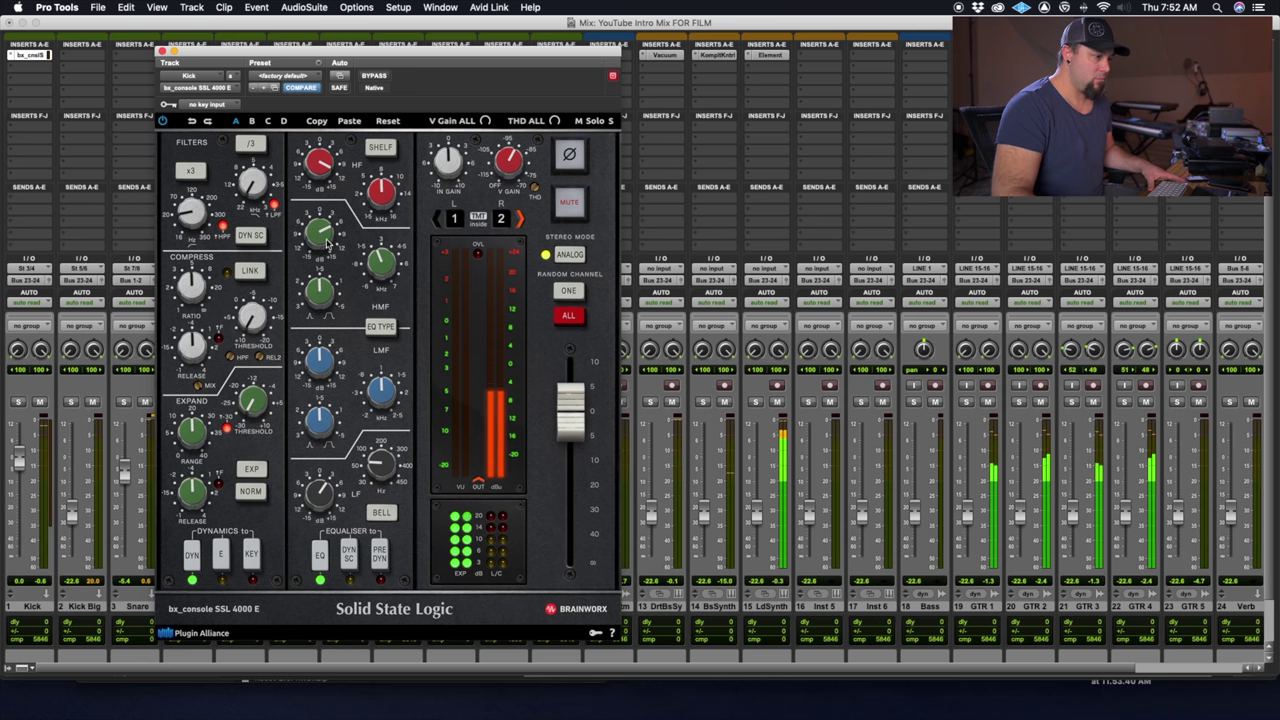
drag(380, 260, 380, 247)
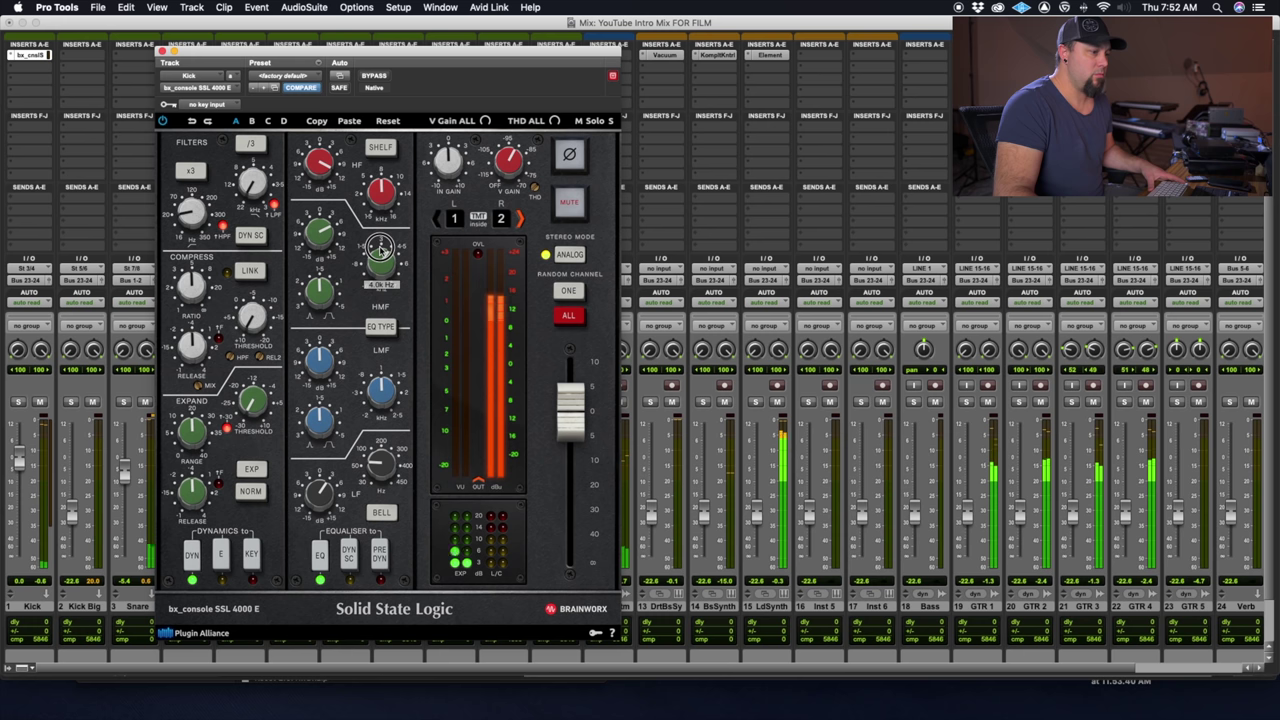
mouse_move(314, 237)
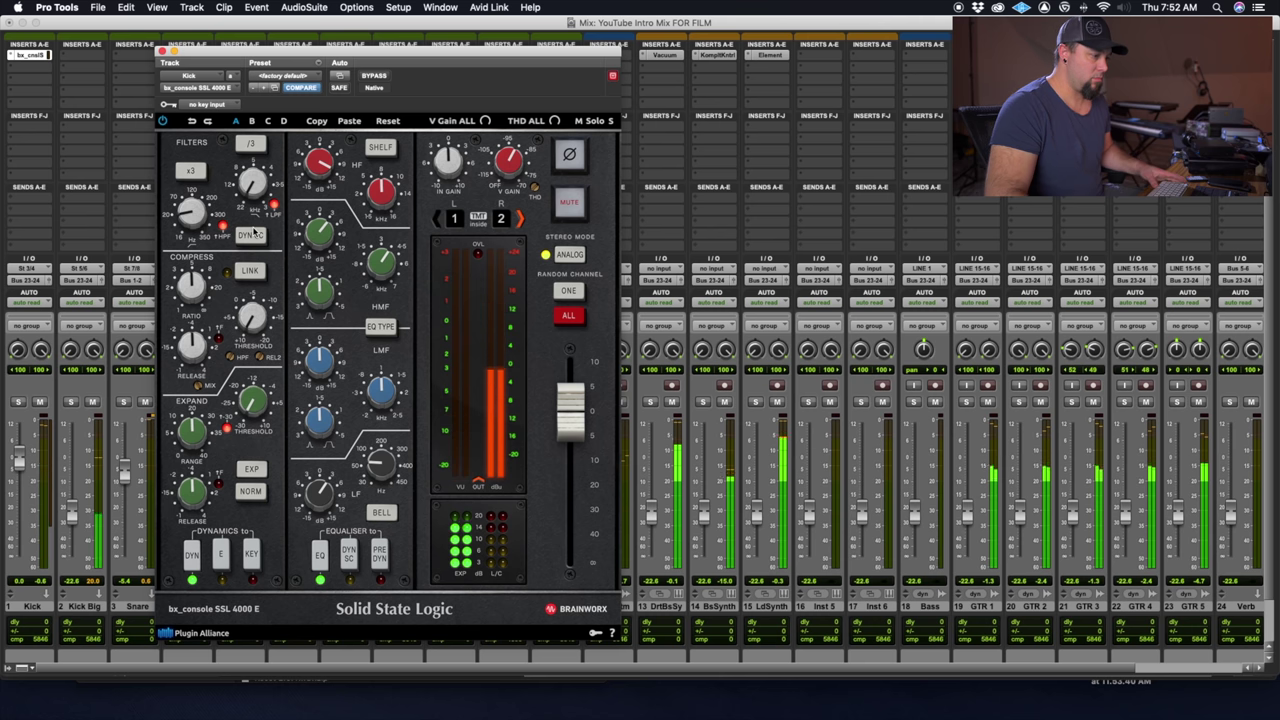
click(162, 51)
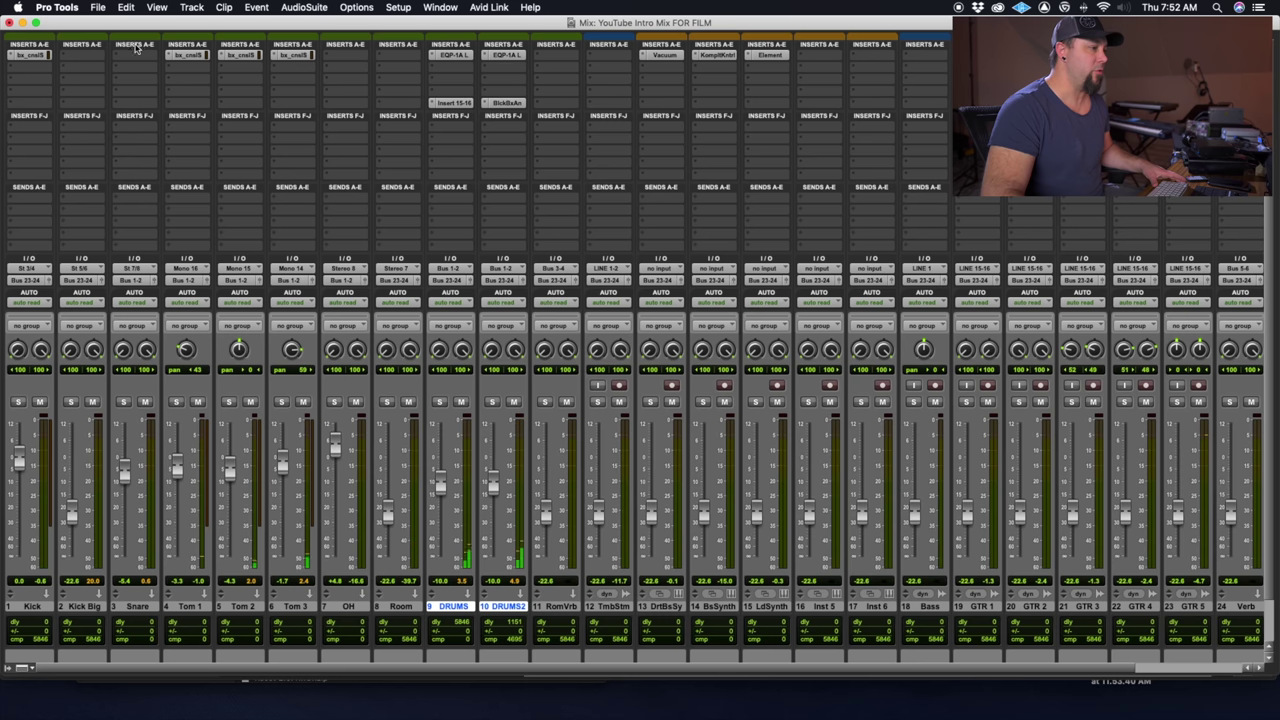
Insert the stereo bx_console SSL 4000 E in the Snare track's first insert slot.
click(128, 57)
click(445, 233)
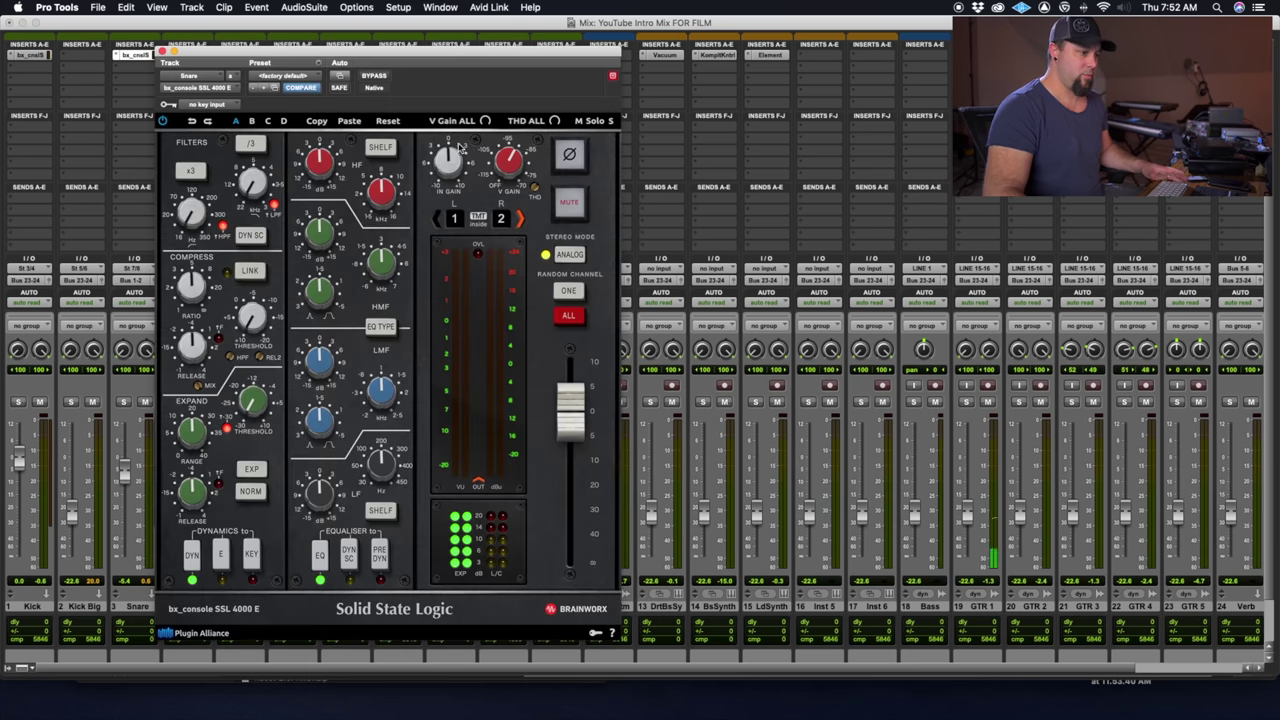
drag(441, 52, 445, 39)
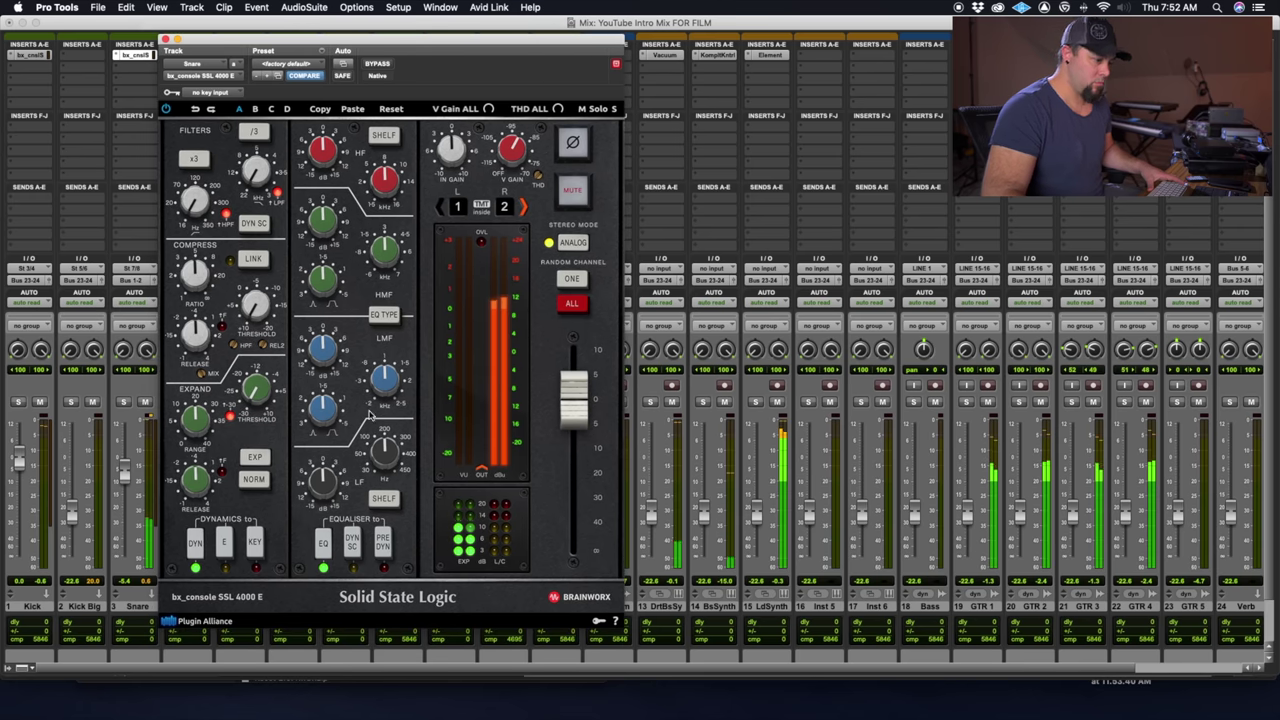
Boost the Snare's LF band in bell mode at a lower frequency, raise the high-pass cutoff, and lower the Snare fader to -7.0 dB.
click(384, 498)
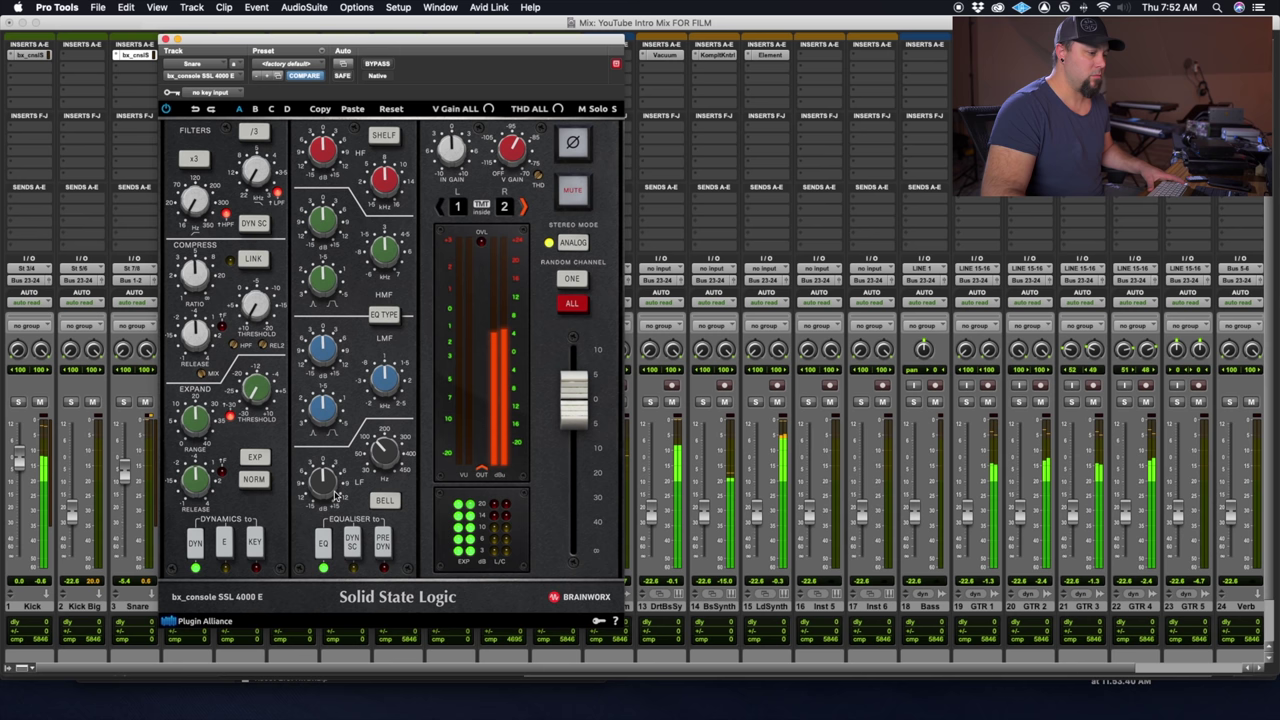
drag(328, 455, 328, 454)
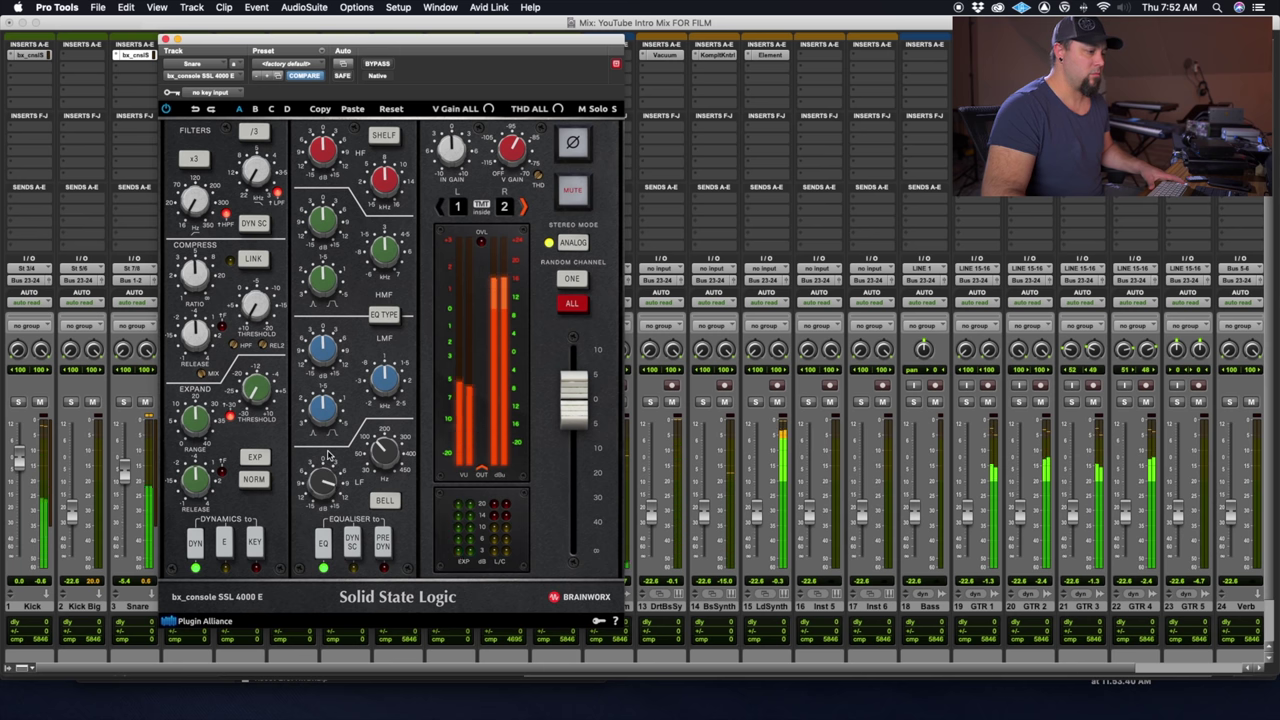
drag(126, 474, 127, 484)
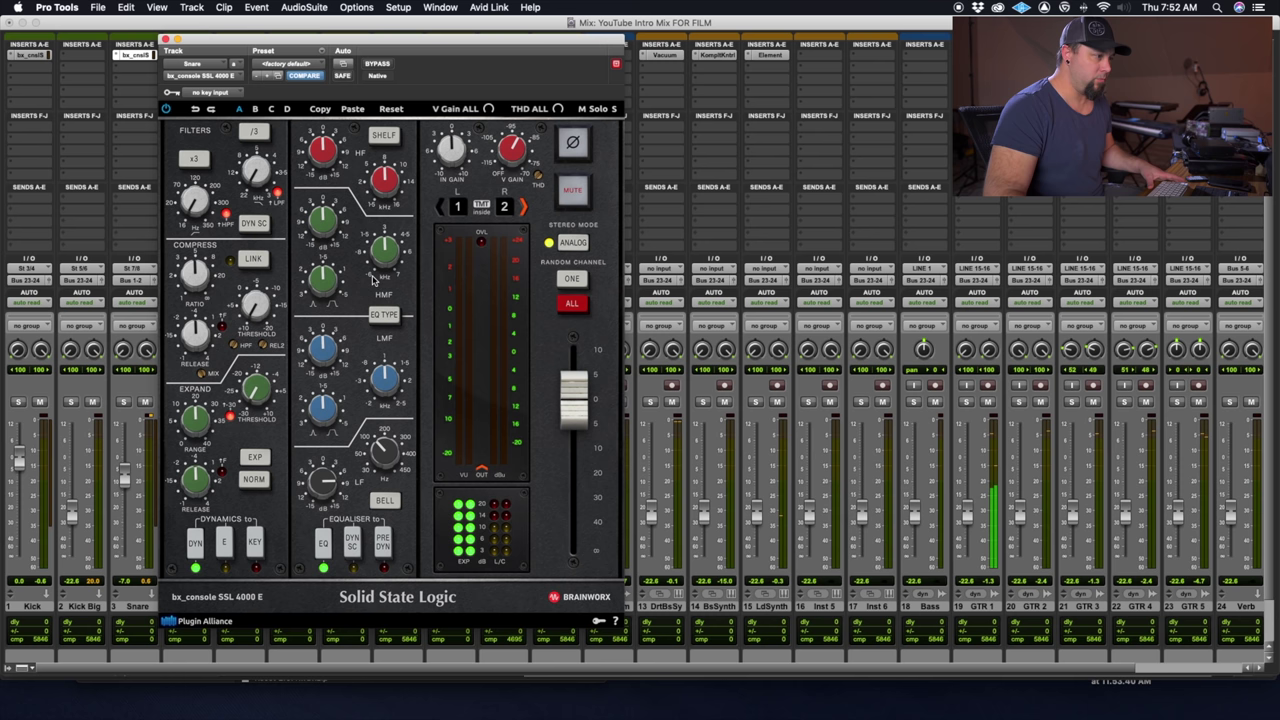
drag(190, 208, 195, 197)
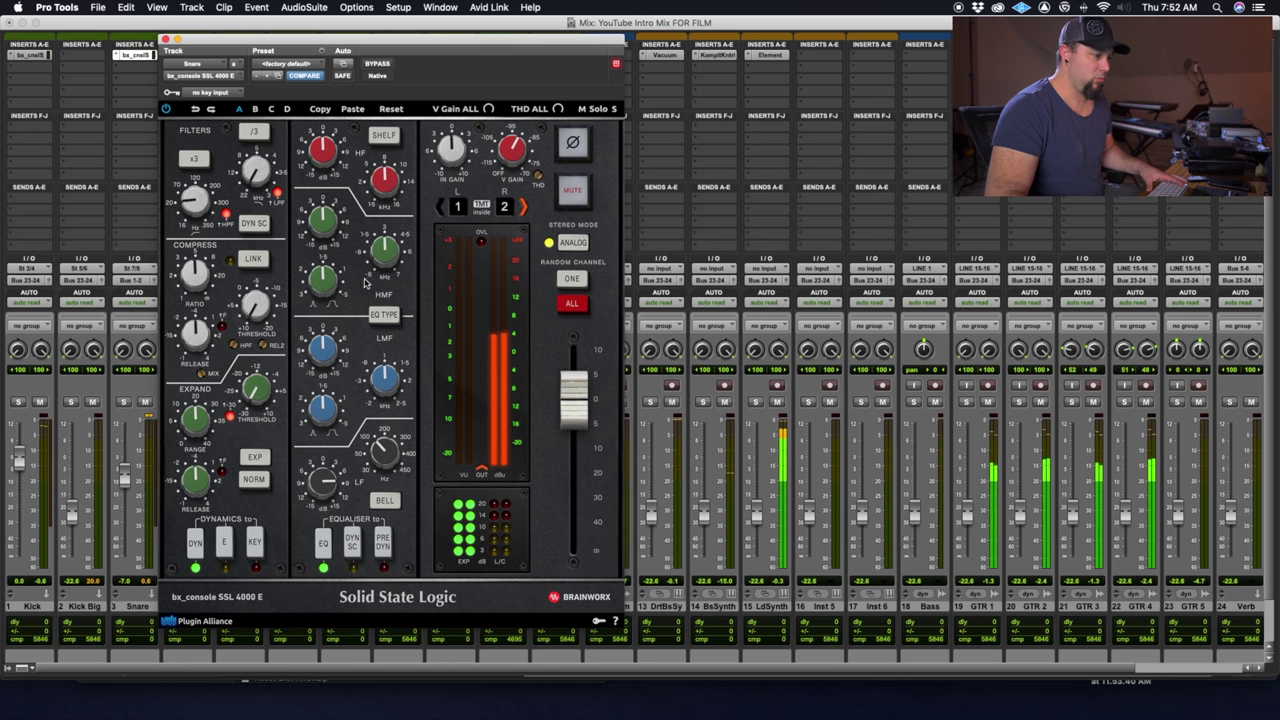
Boost the HF and HMF bands of the Snare's console EQ and sweep the LMF band to a higher frequency.
mouse_move(328, 154)
mouse_down()
mouse_move(335, 134)
mouse_move(322, 155)
mouse_up()
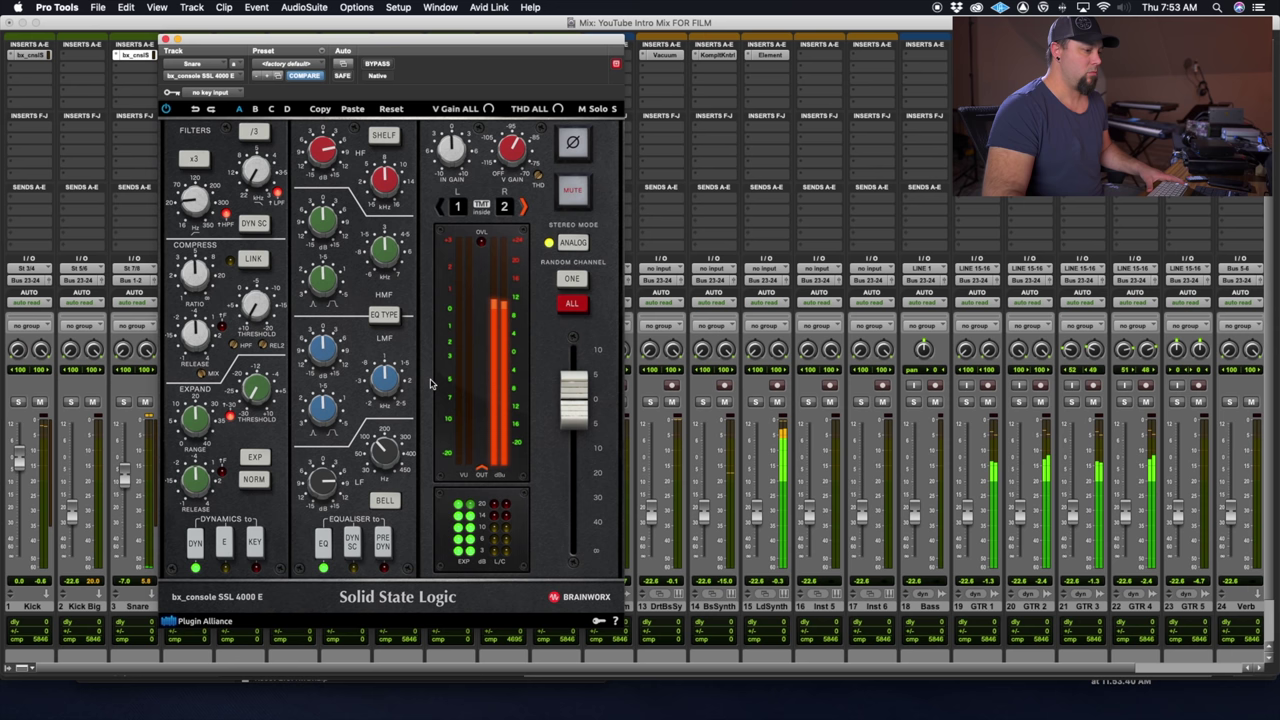
mouse_move(325, 350)
mouse_down()
mouse_move(340, 320)
mouse_move(339, 343)
mouse_up()
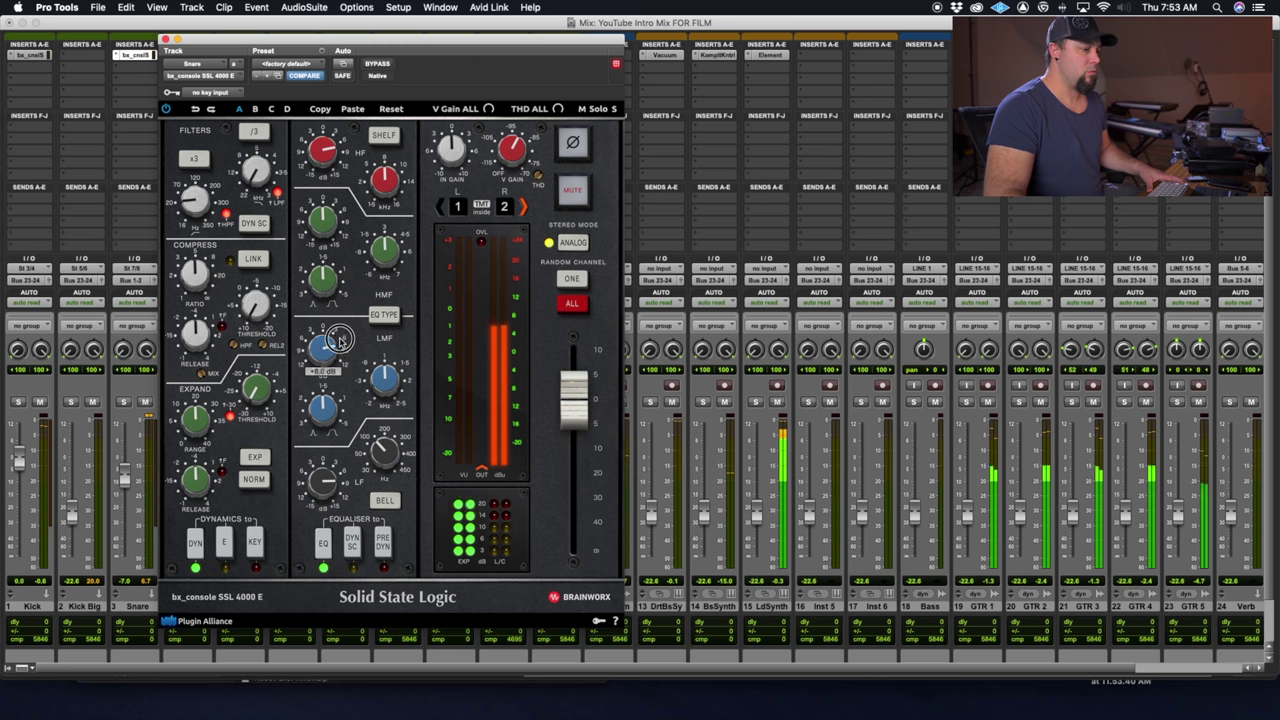
mouse_move(398, 356)
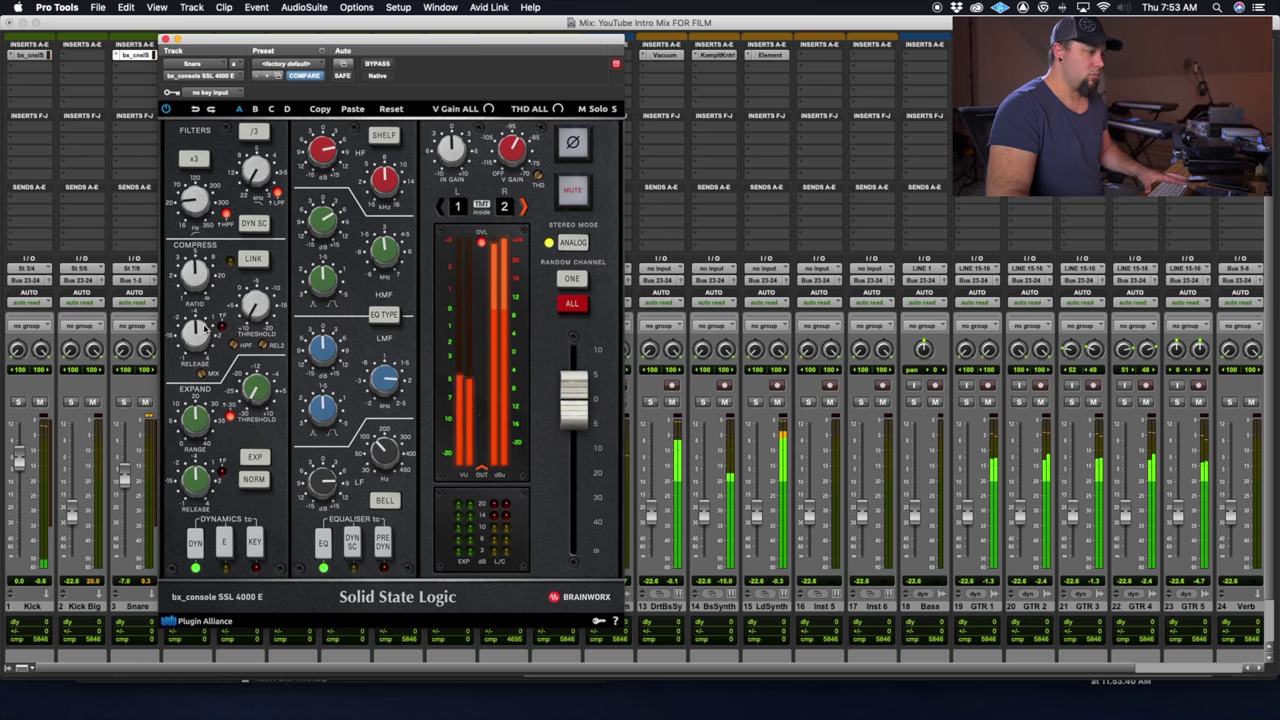
Insert the stereo Black Box Analog Design HG-2 in the Kick's third insert slot, adjust its saturation, and lower the Kick fader to -5.2 dB.
click(37, 88)
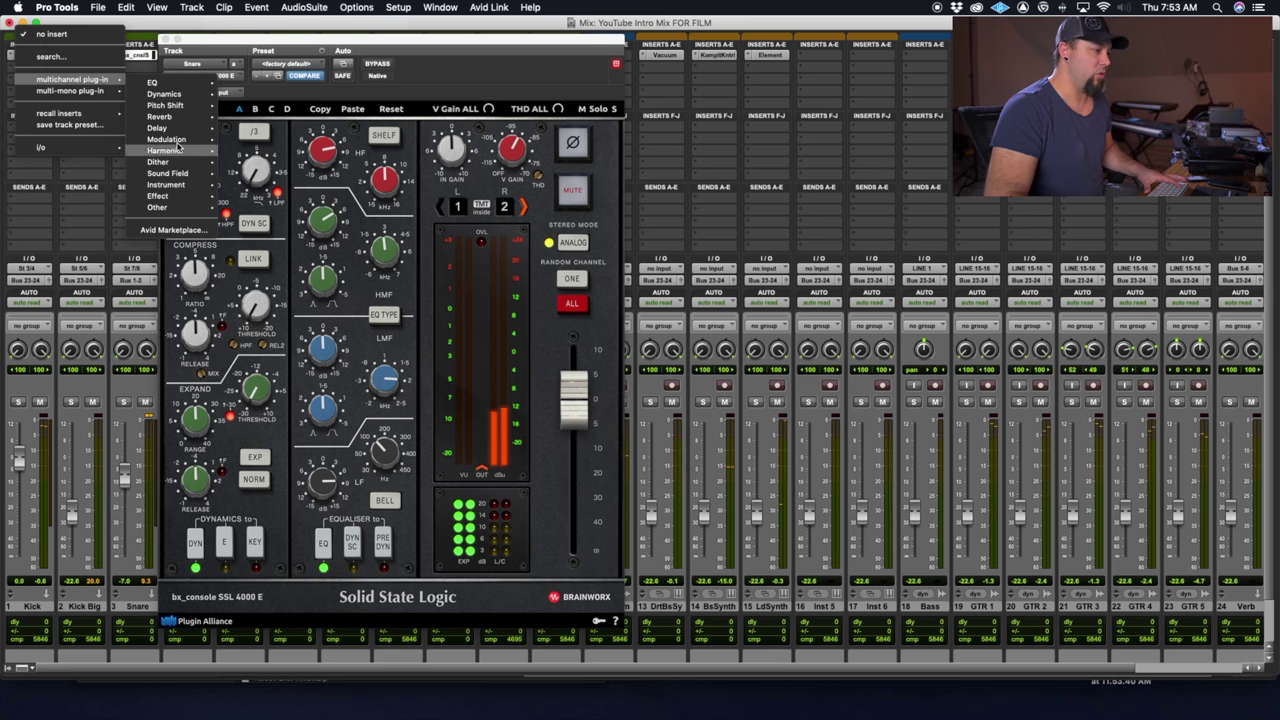
mouse_move(172, 151)
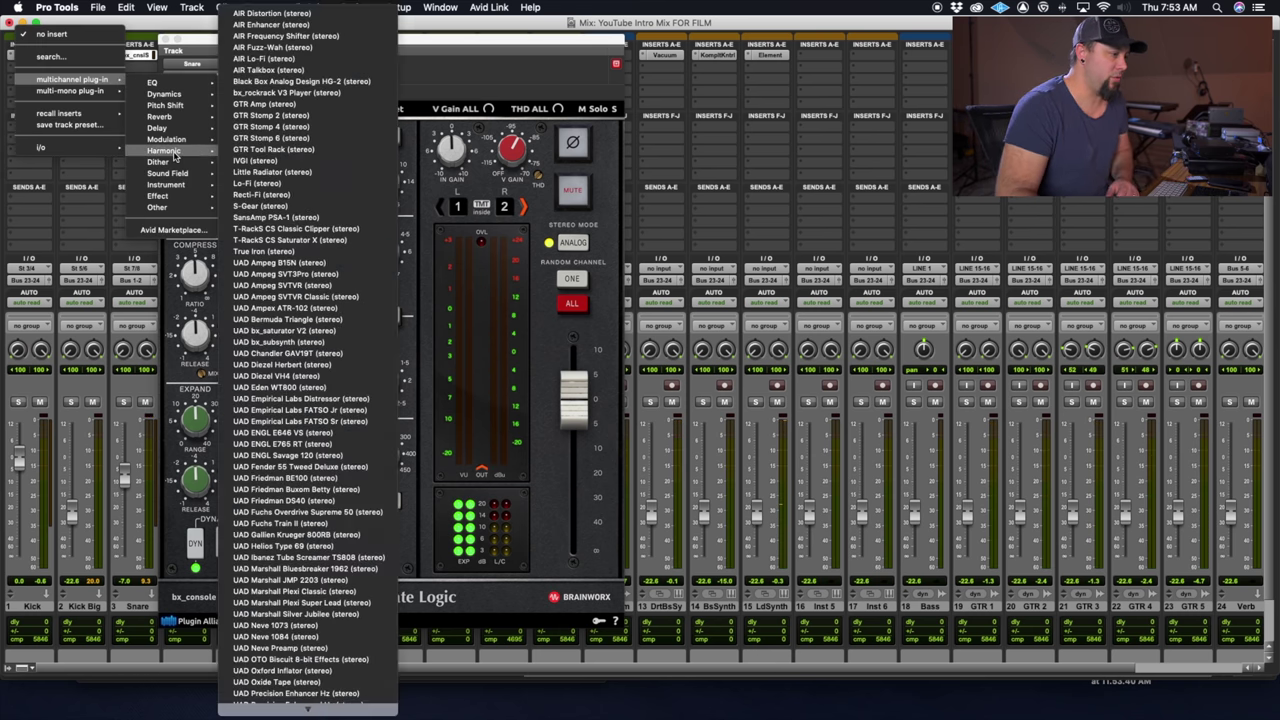
click(342, 83)
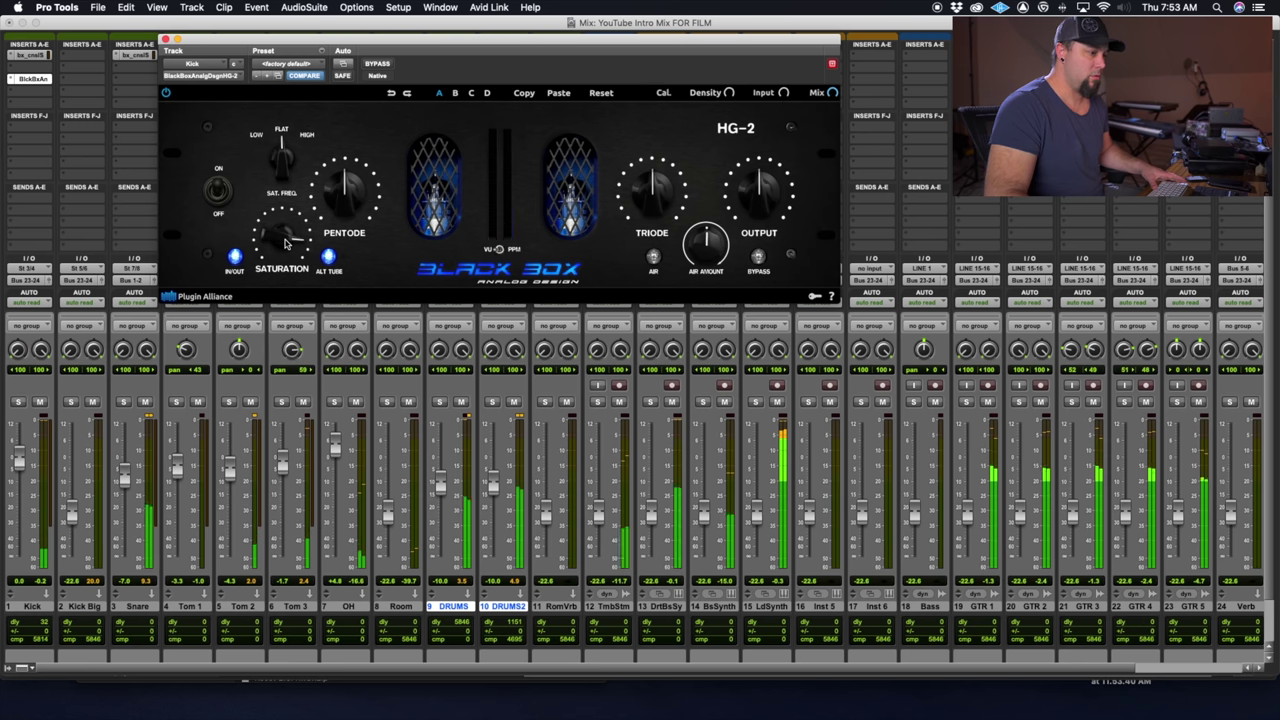
drag(285, 240, 283, 244)
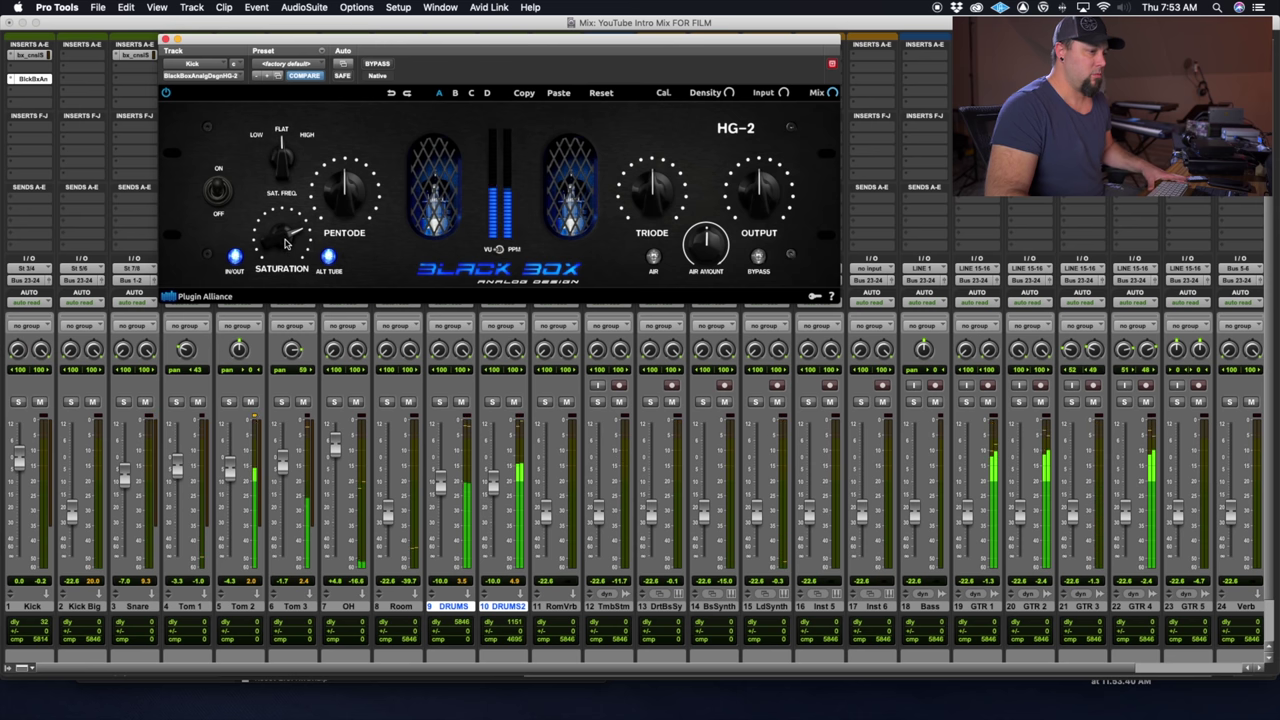
drag(16, 450, 21, 469)
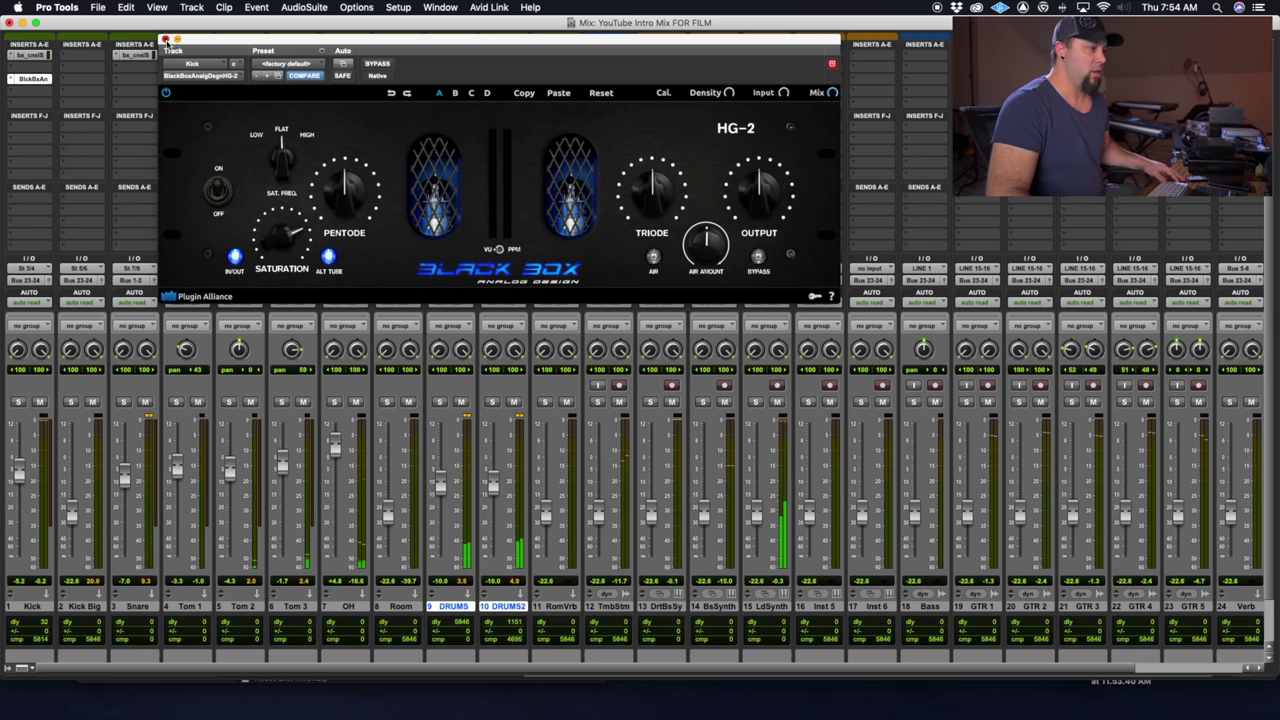
Copy the Kick's HG-2 to the Snare's third insert slot with less saturation, lower the Snare fader to -10.2 dB, and close the plug-in.
click(36, 79)
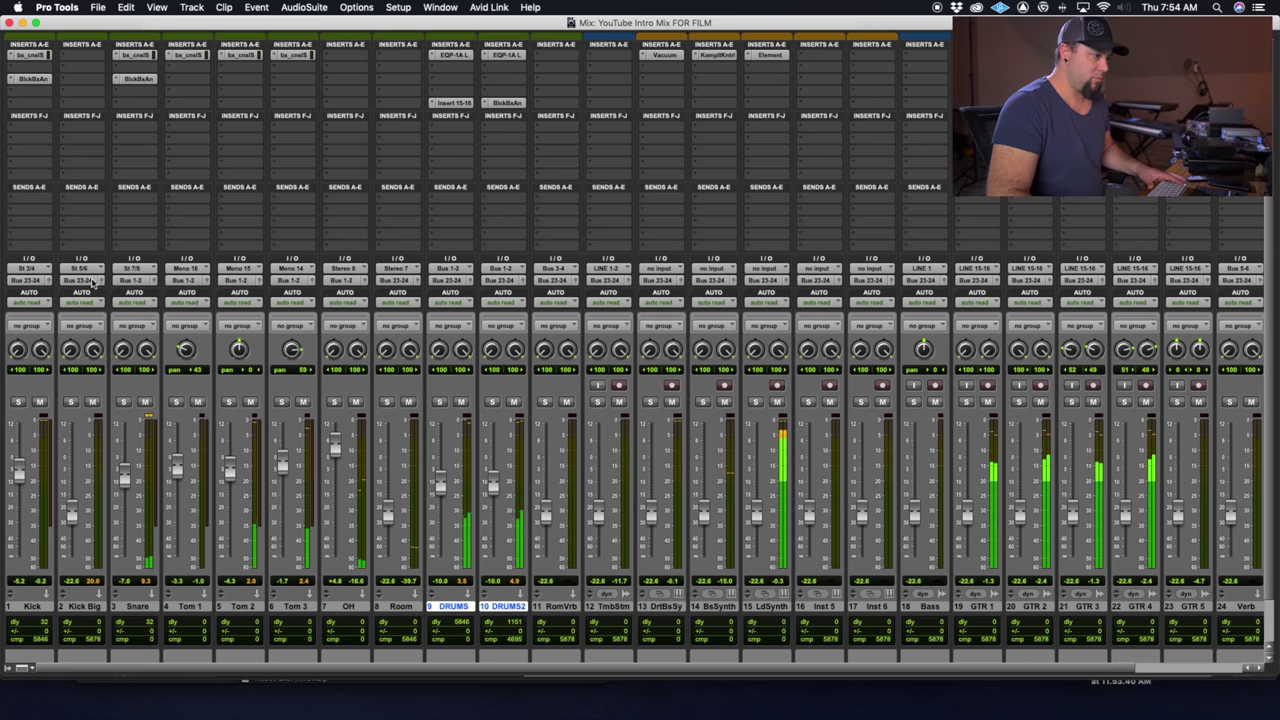
click(131, 80)
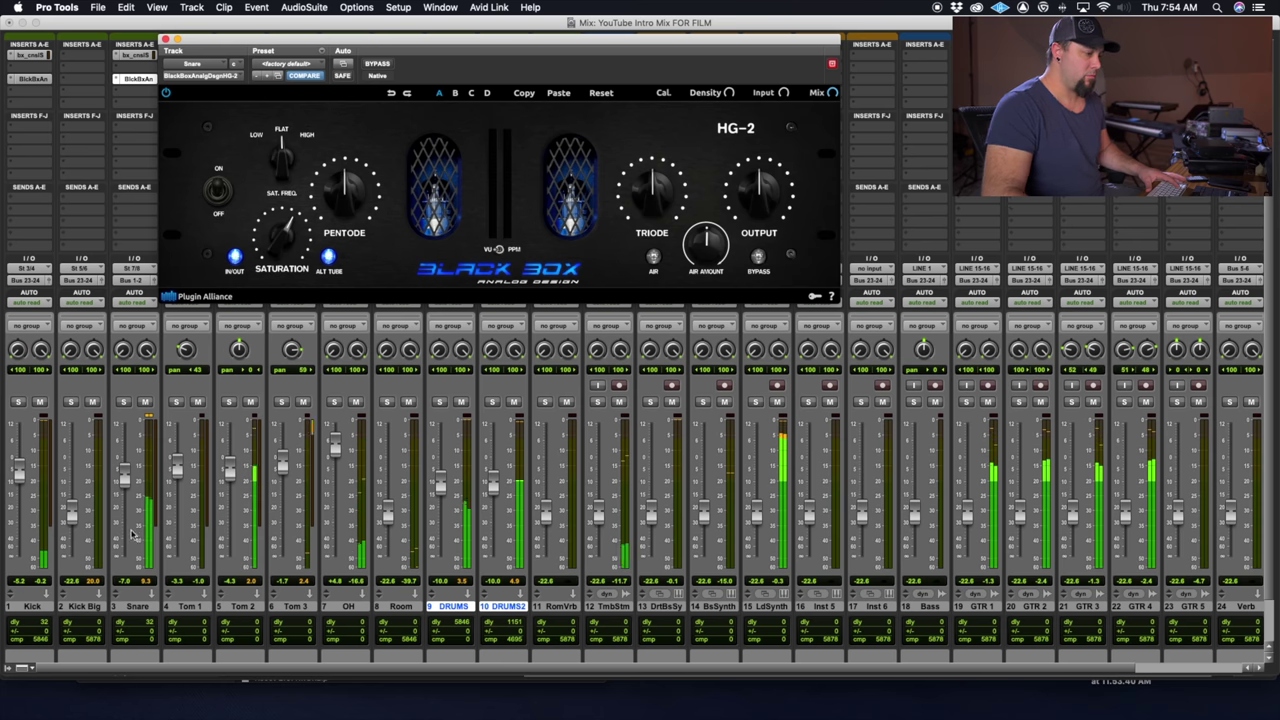
drag(123, 476, 122, 479)
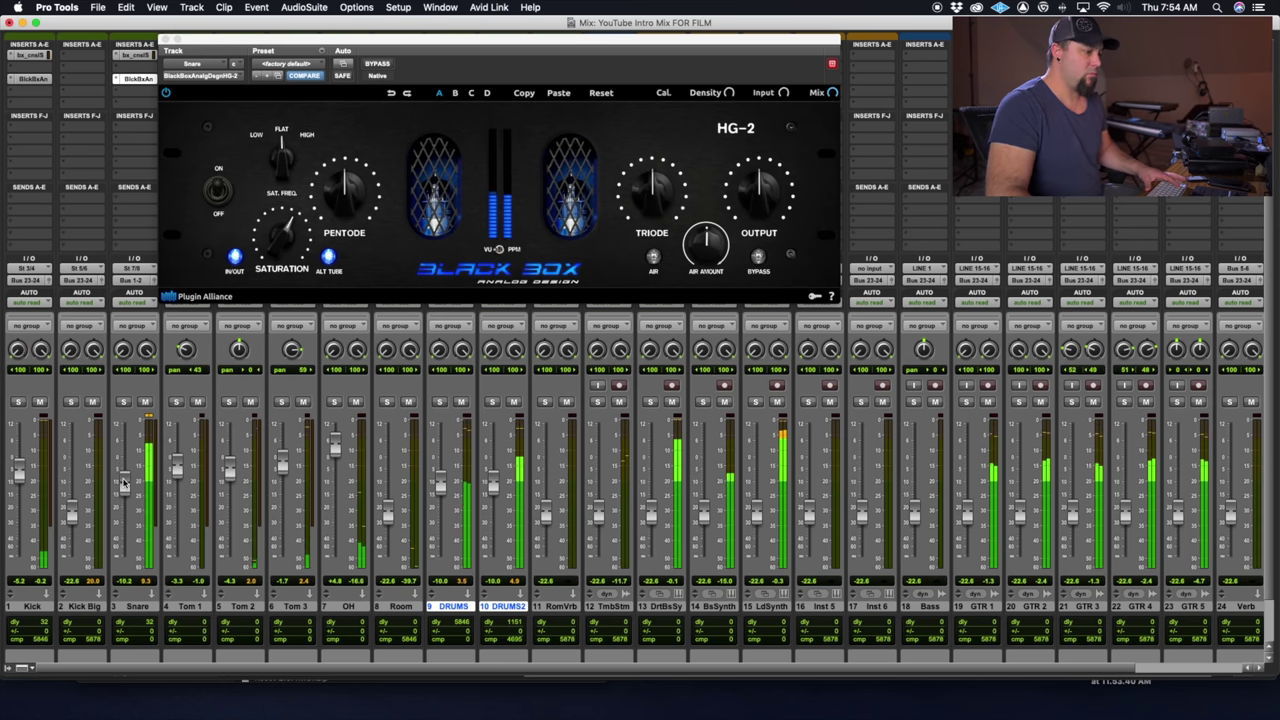
click(166, 40)
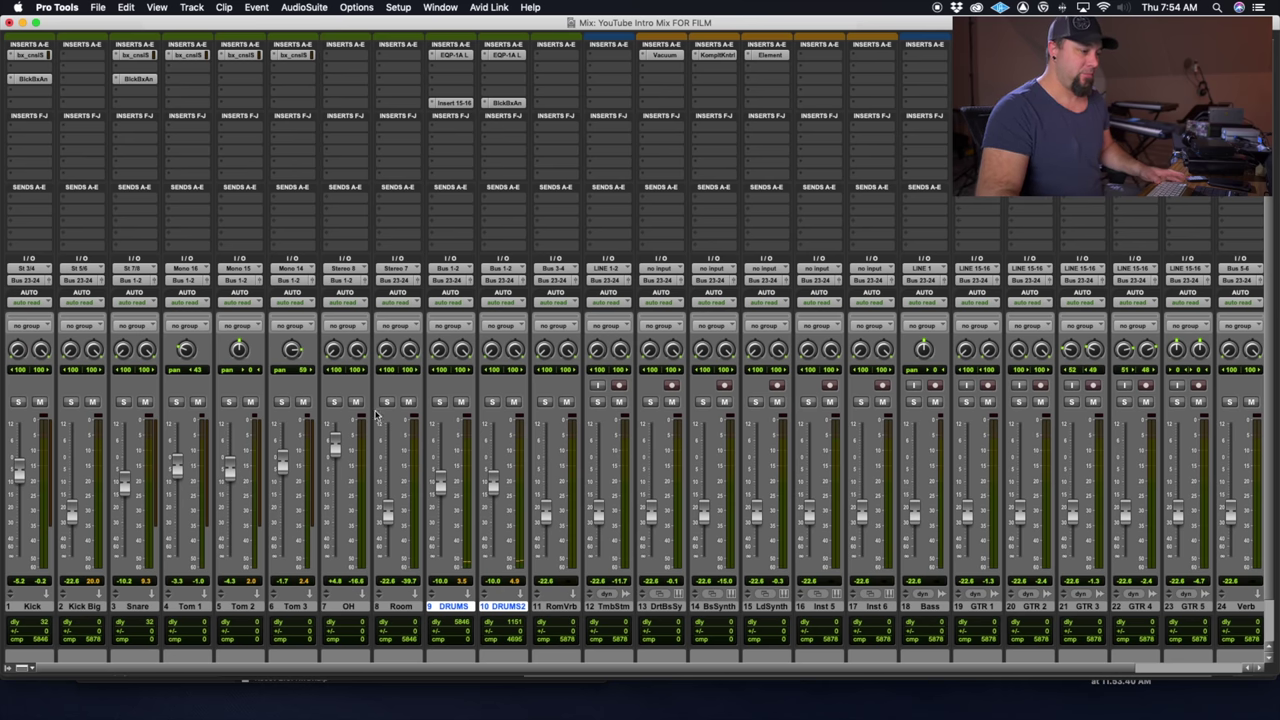
Insert the stereo bx_console SSL 4000 E in the OH track's first insert slot and raise its In Gain.
click(343, 60)
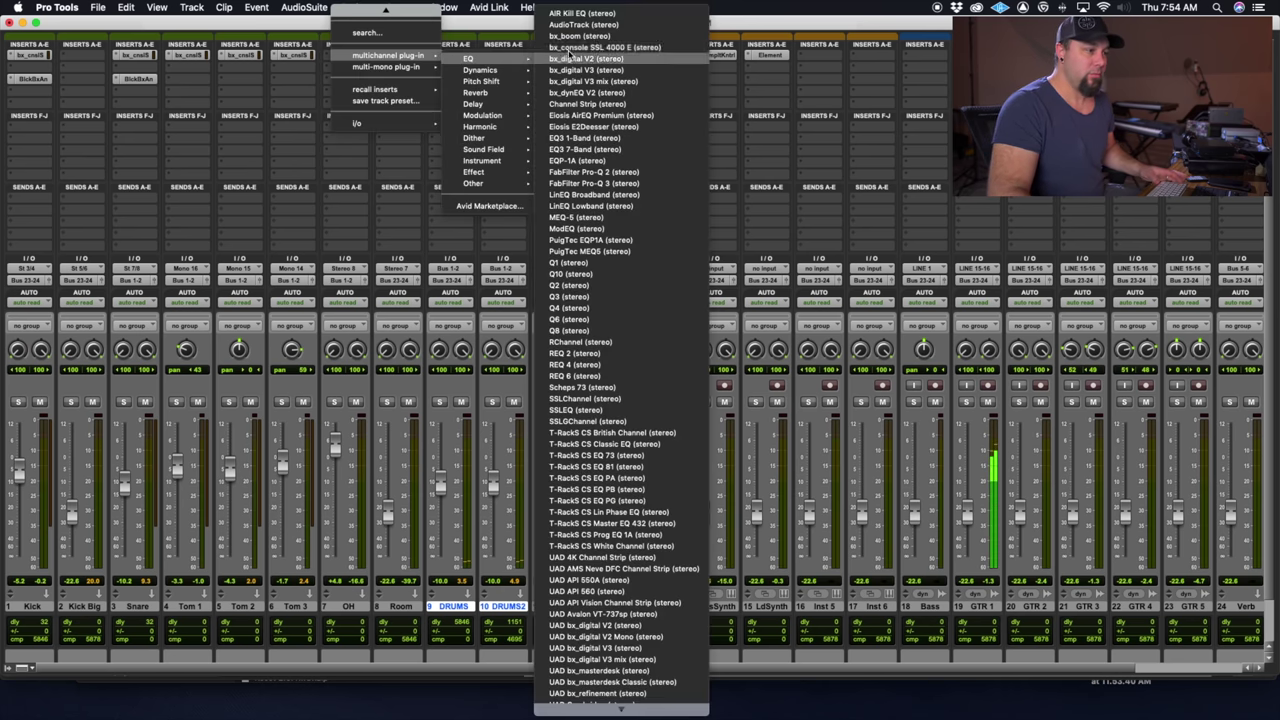
click(597, 290)
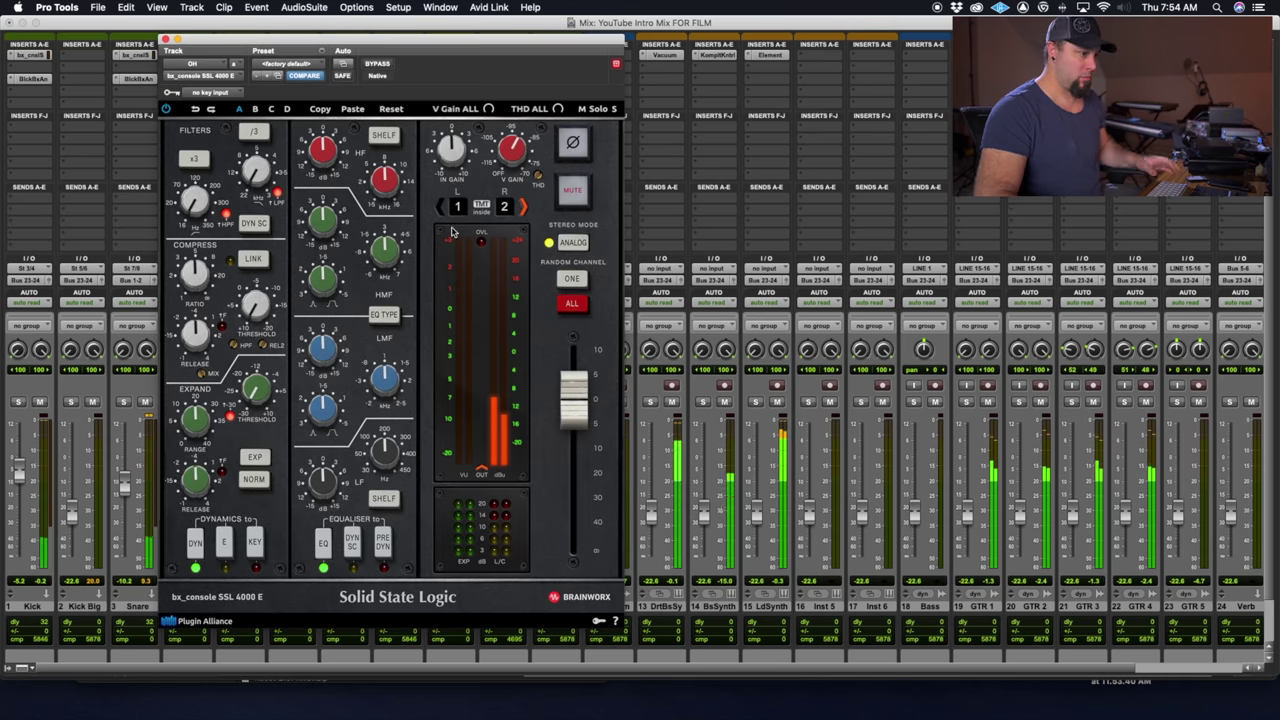
drag(477, 31, 837, 37)
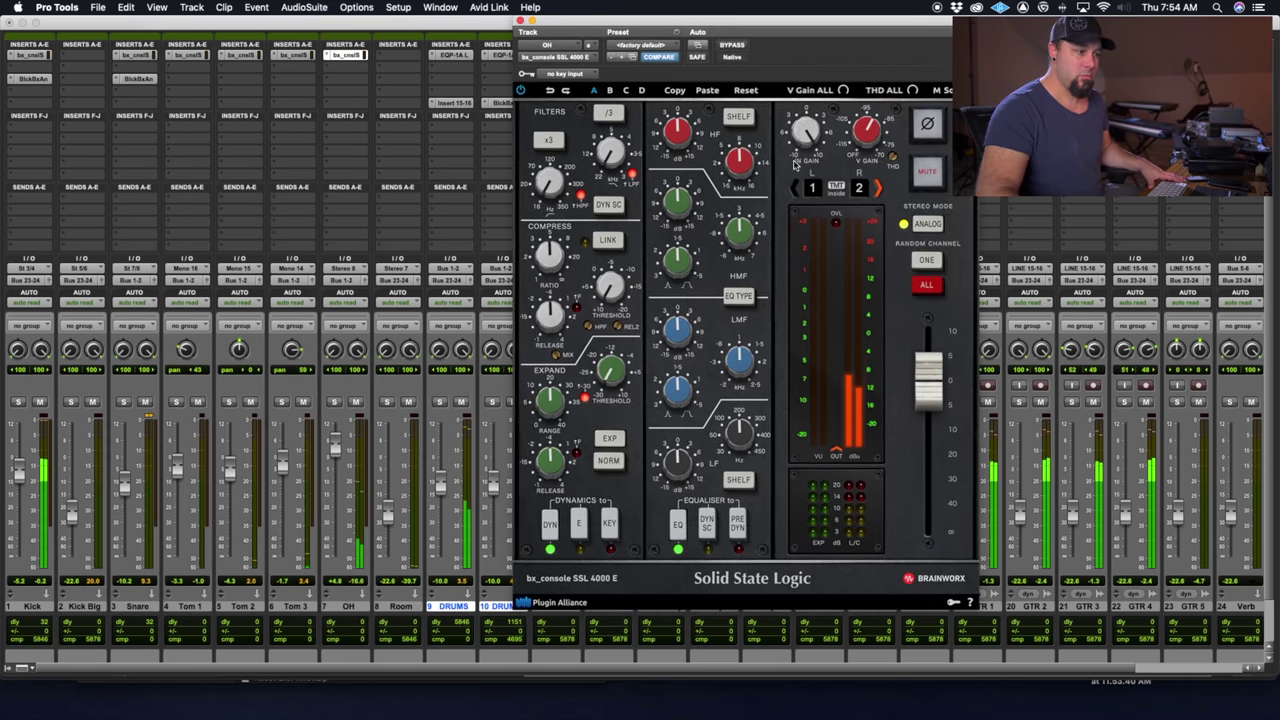
Shape the OH console EQ by sweeping the LMF band, cutting the HMF at a higher frequency with a lower Q setting, and raising the high-pass cutoff.
drag(686, 340, 686, 318)
drag(747, 362, 686, 339)
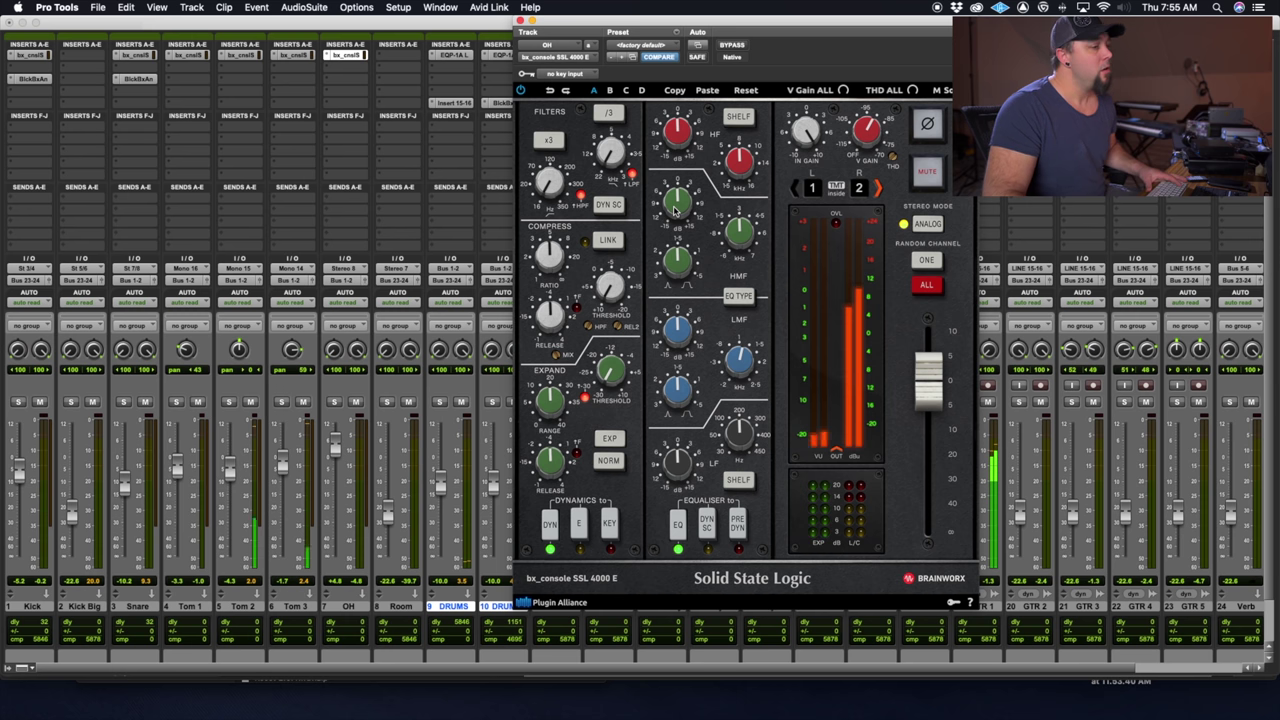
drag(675, 208, 751, 222)
drag(686, 264, 688, 274)
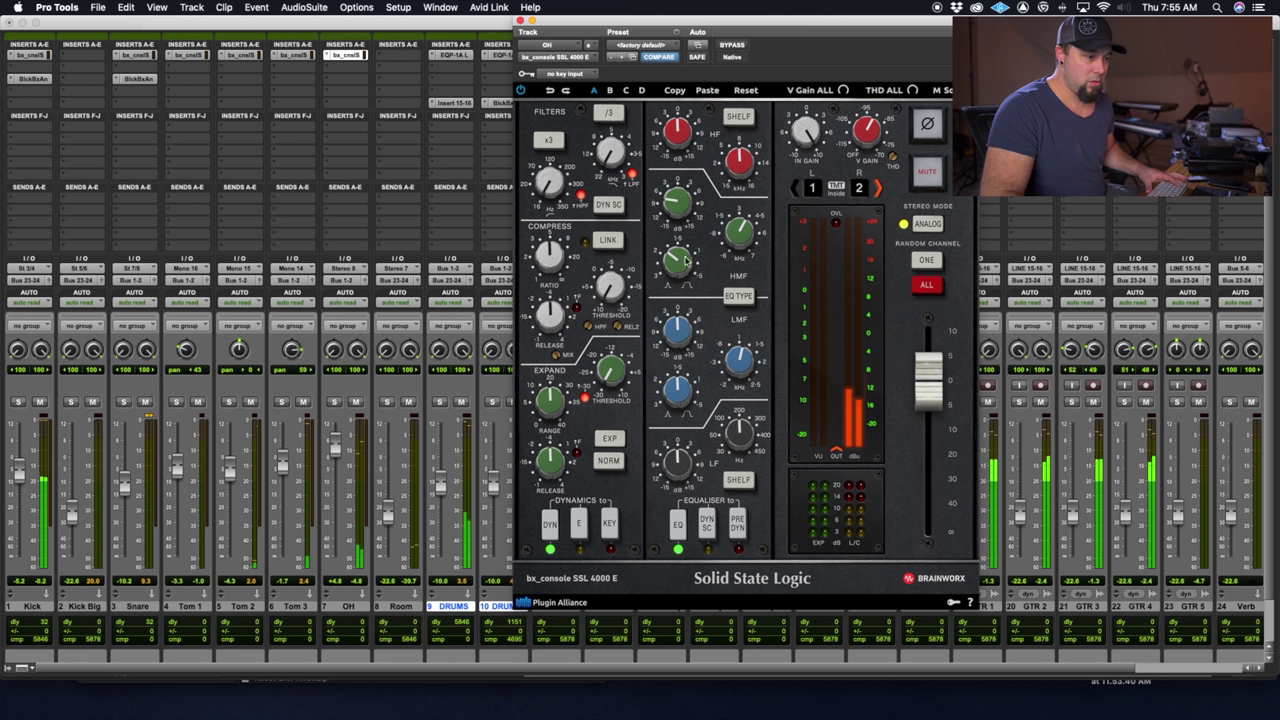
drag(743, 228, 745, 228)
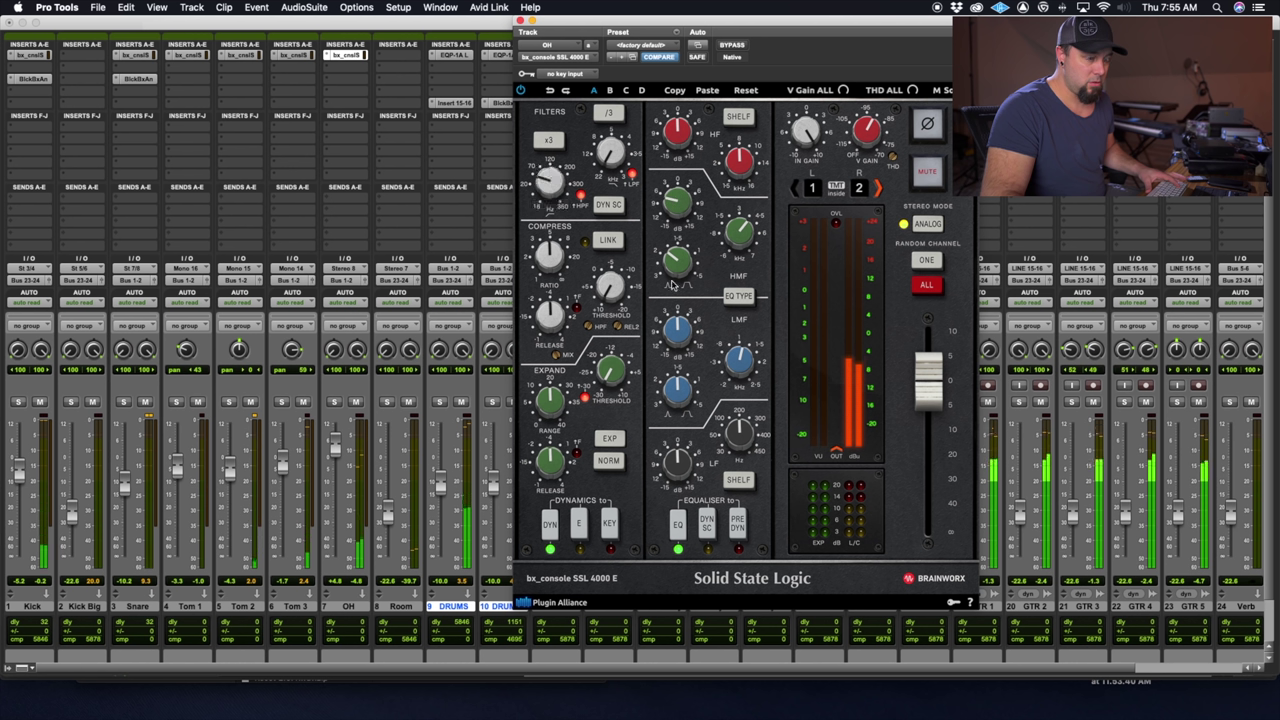
Close the OH console EQ and lower the OH fader to +1.9 dB.
mouse_move(680, 207)
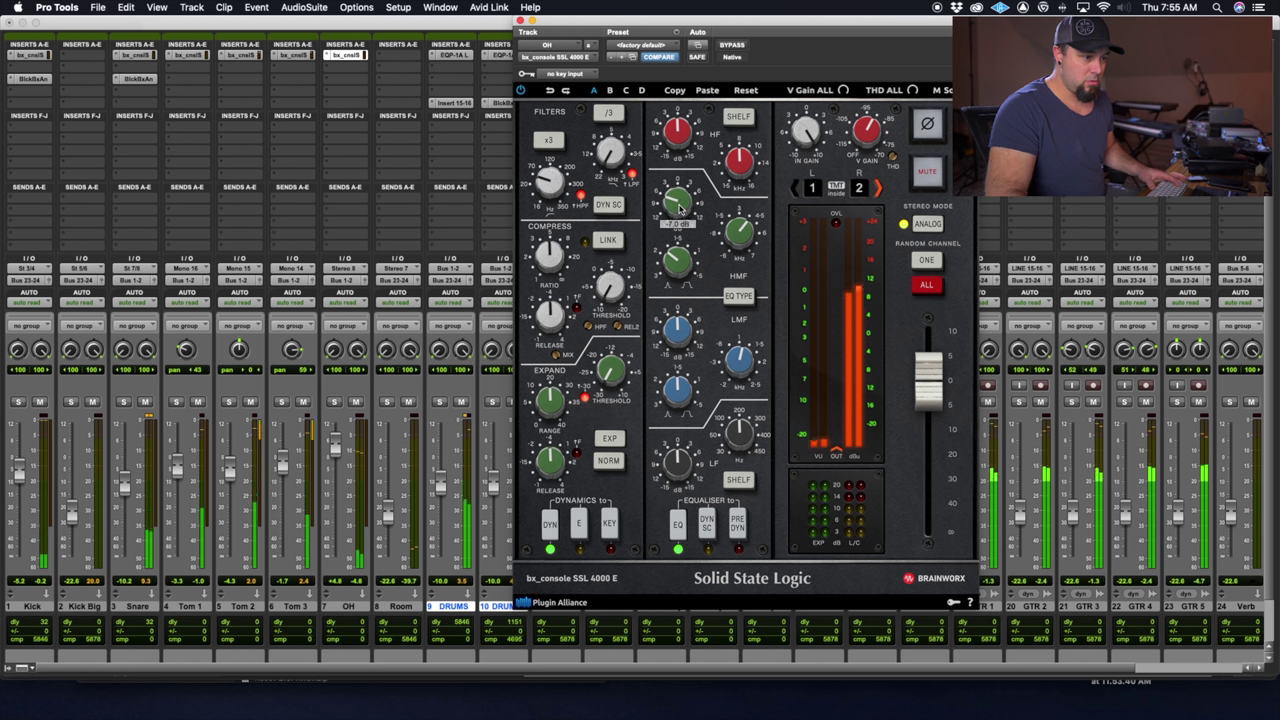
mouse_move(740, 236)
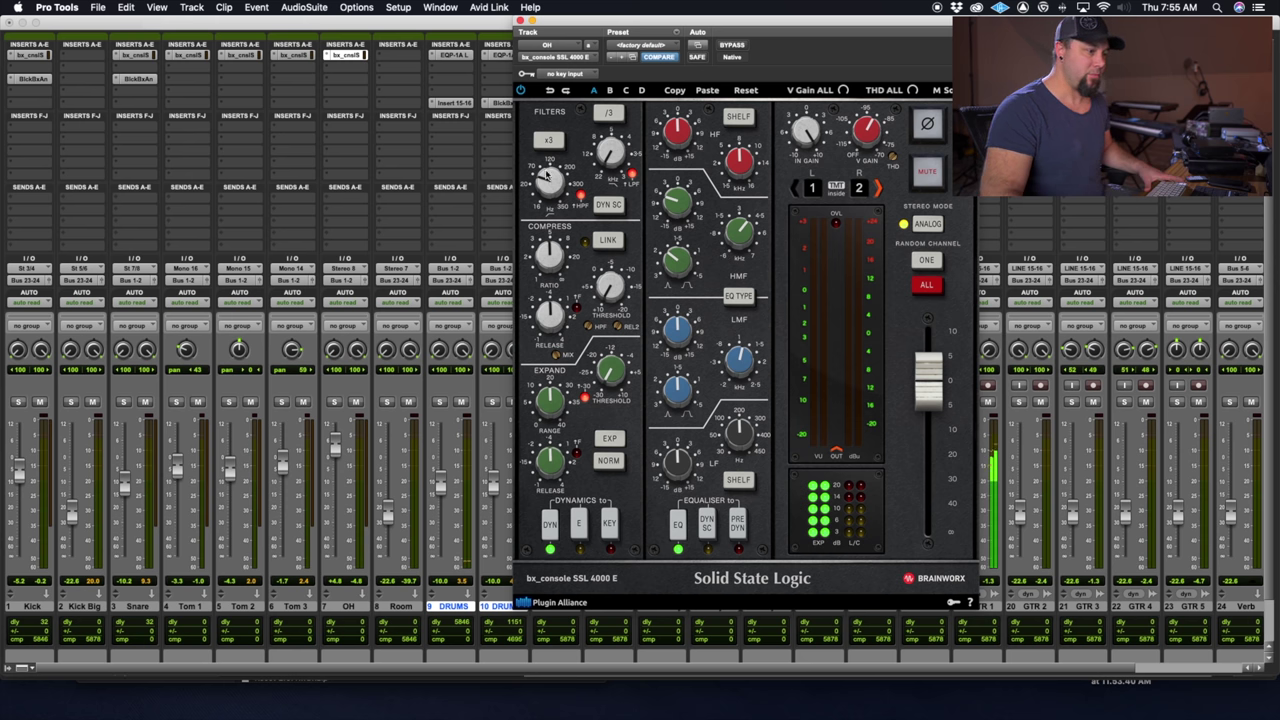
click(520, 20)
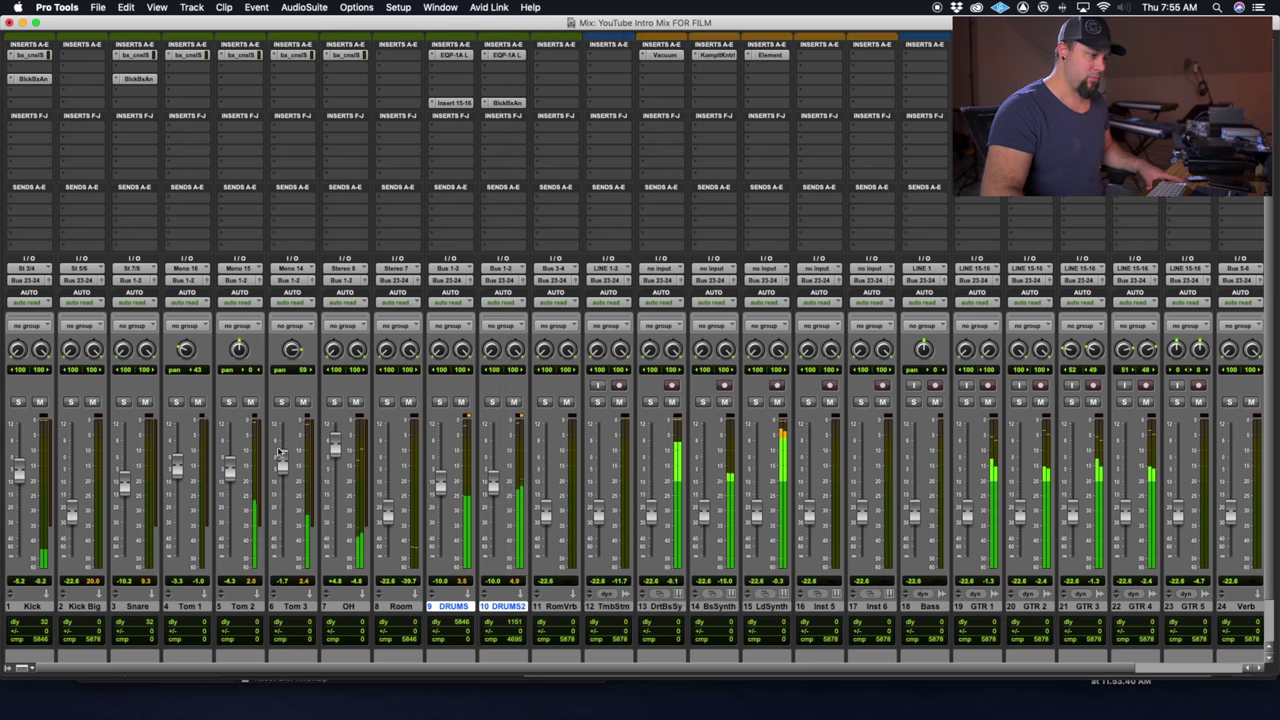
drag(336, 446, 338, 454)
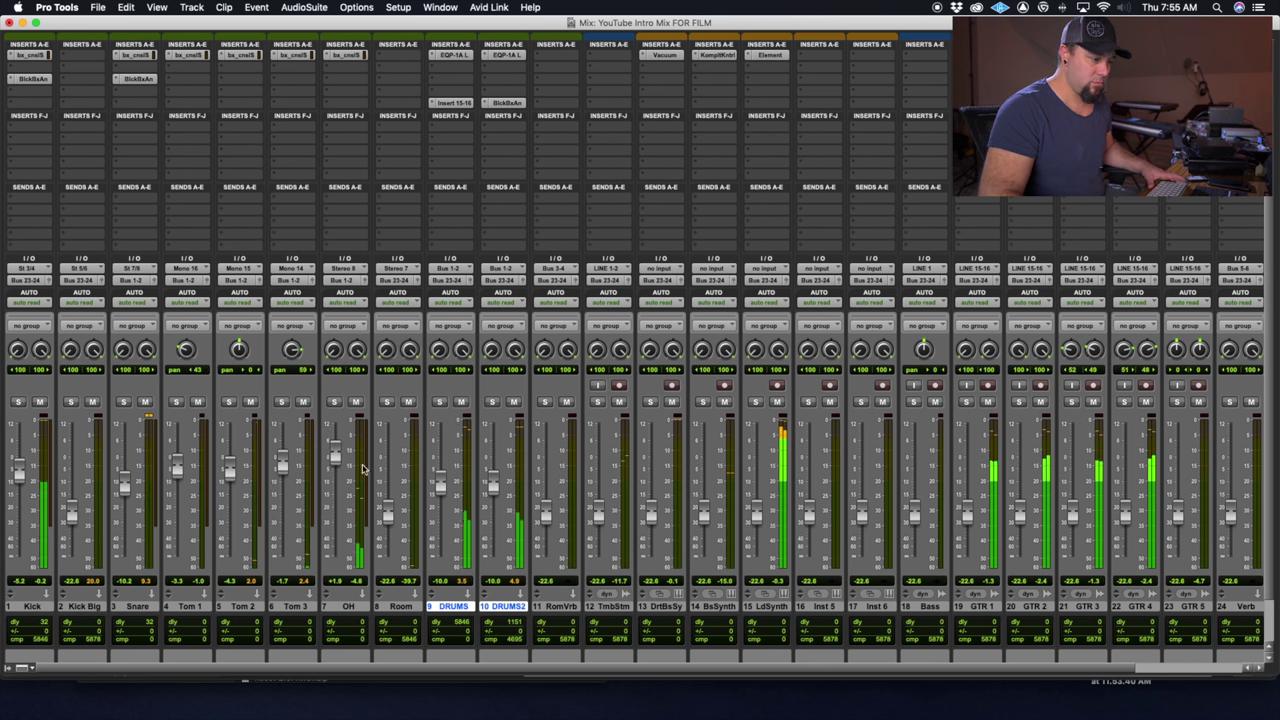
Raise the Room fader to +12.0 dB and insert the stereo bx_console SSL 4000 E in its first insert slot with In Gain at 10 dB.
drag(388, 512, 399, 433)
click(398, 57)
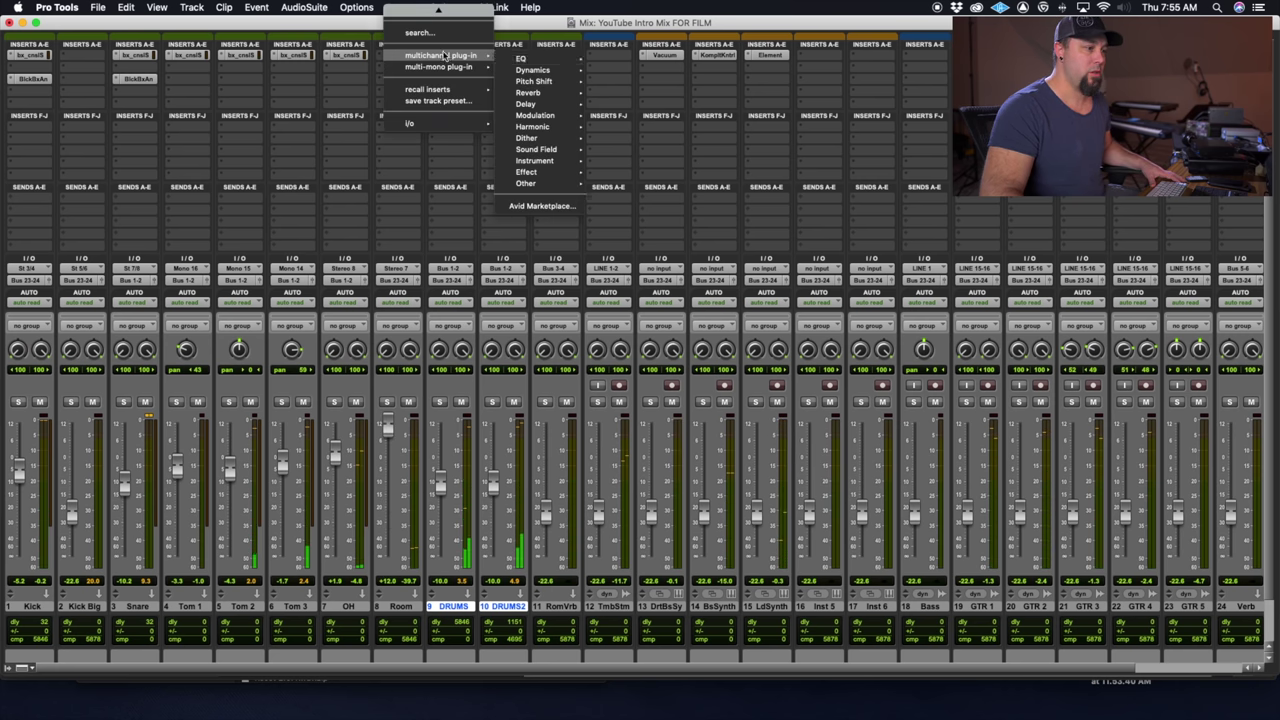
click(680, 188)
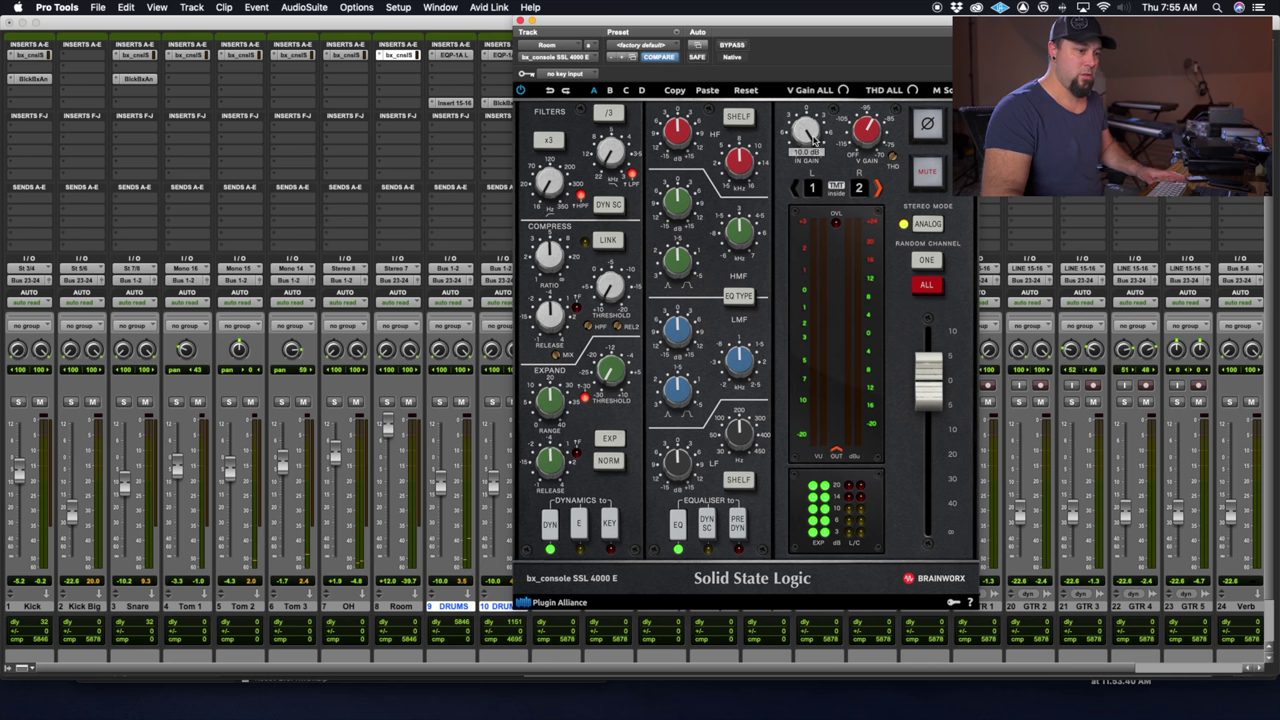
drag(617, 22, 735, 22)
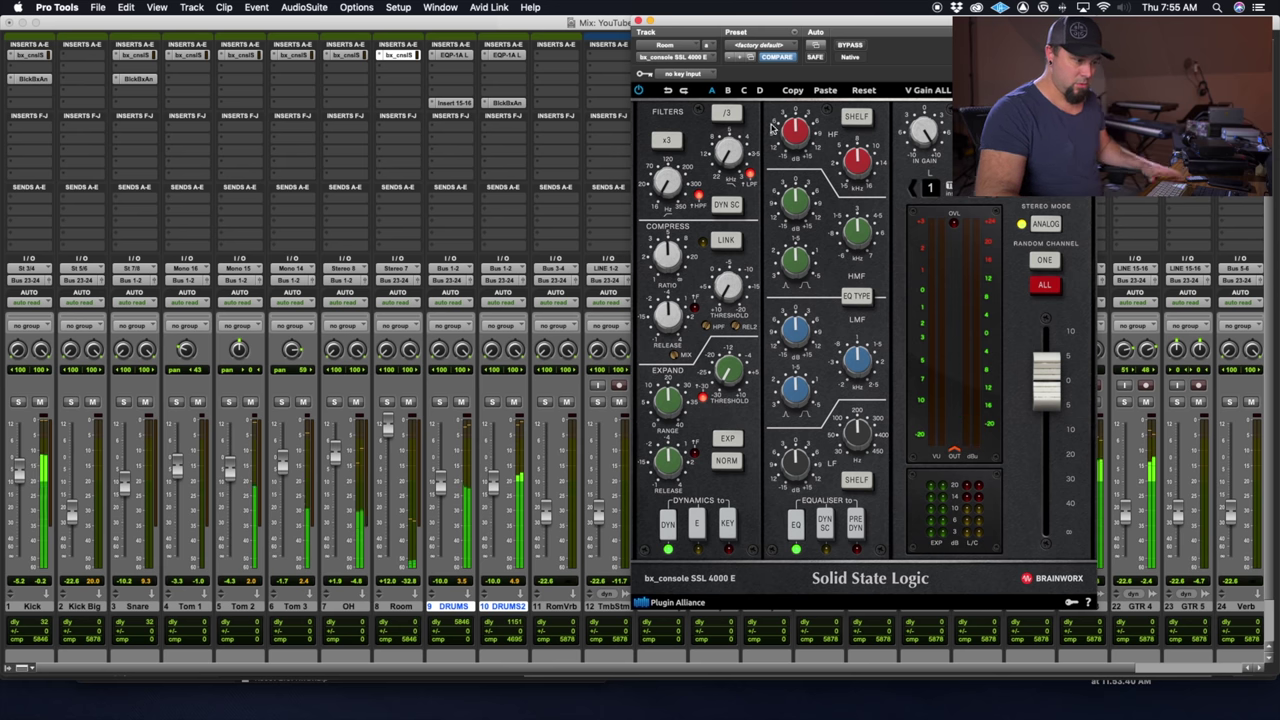
Move the Room's console EQ to the second insert slot and insert the stereo FabFilter Pro-Q 3 in the first slot.
click(399, 63)
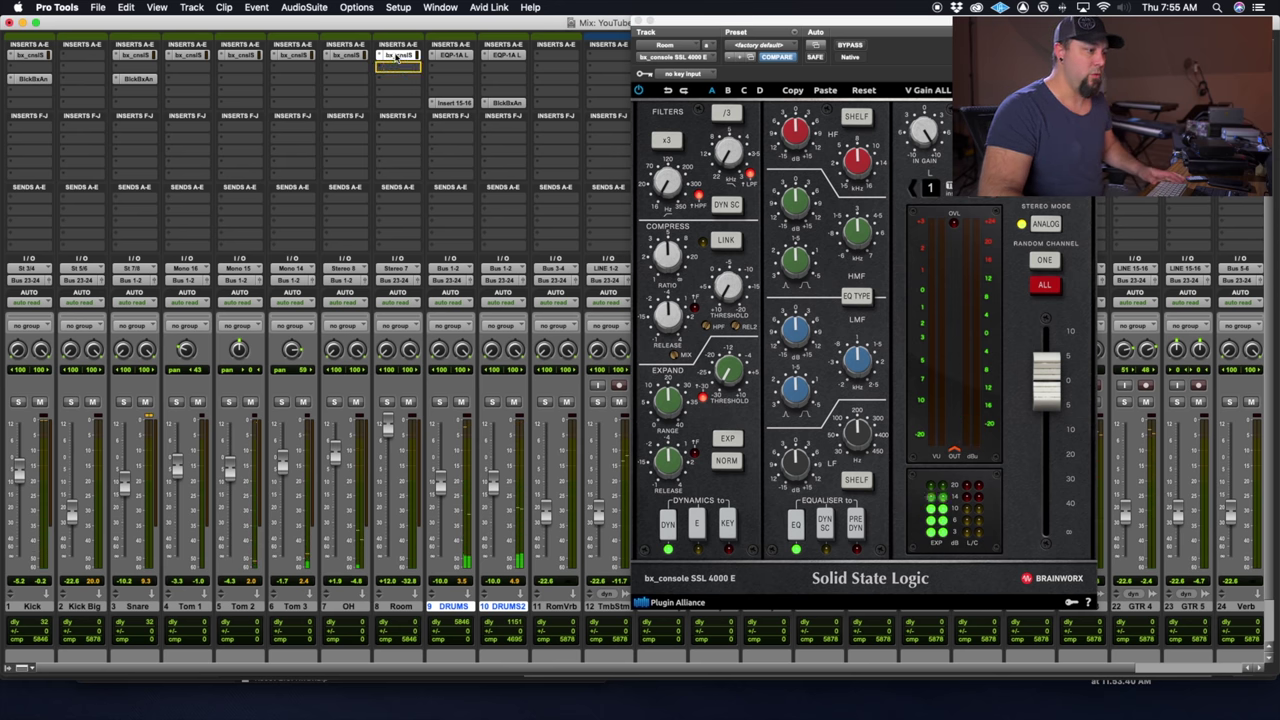
click(399, 58)
mouse_move(440, 55)
mouse_move(520, 58)
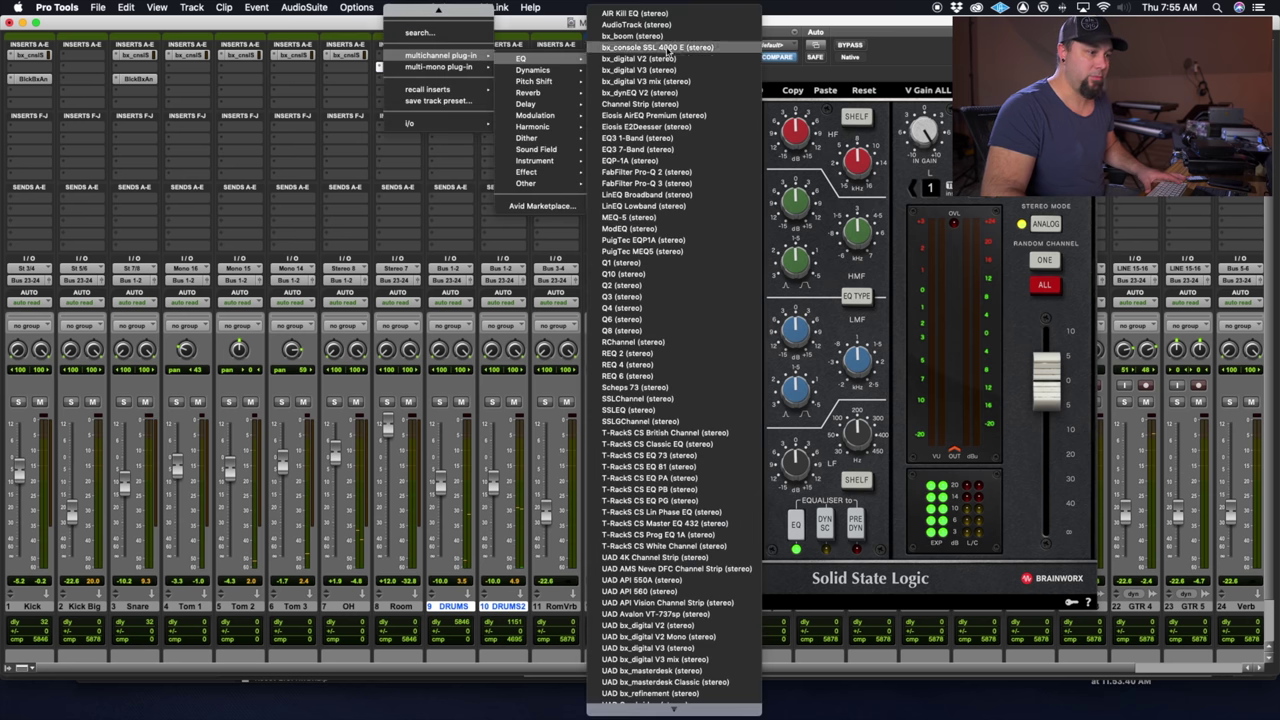
key(Escape)
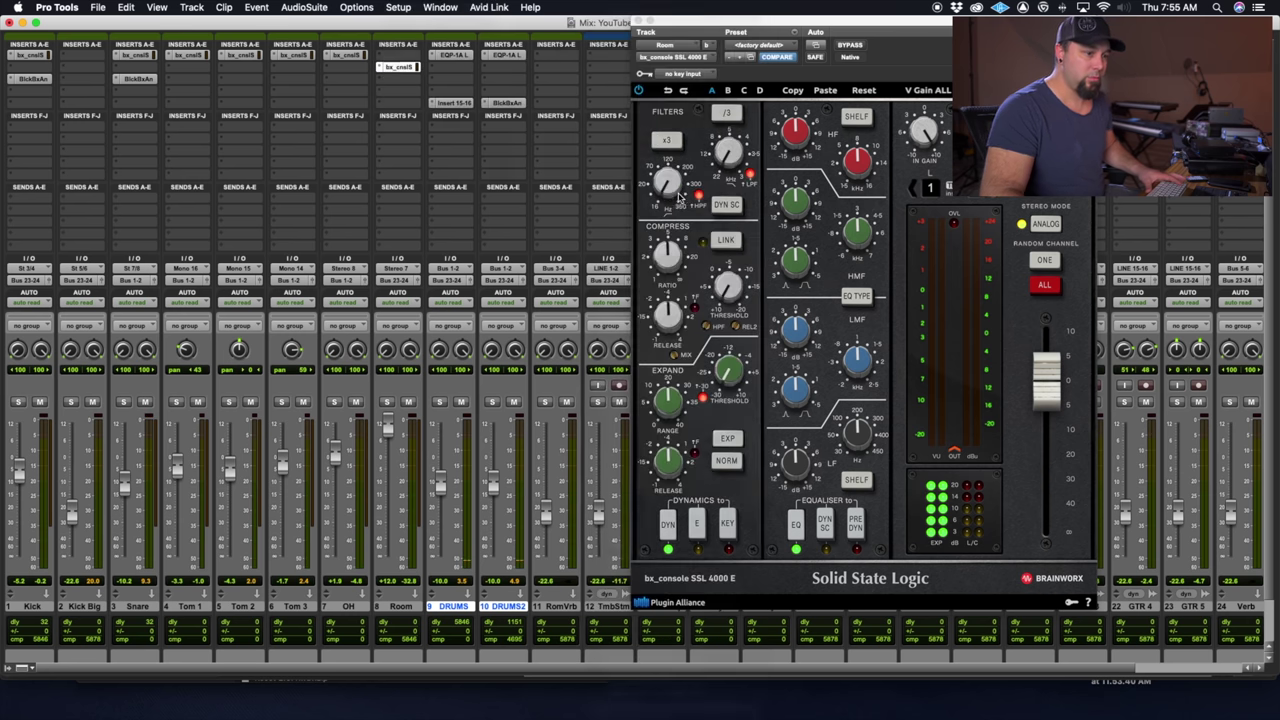
Raise the Room Pro-Q 3's Output Level to about +26 dB, close the plug-in, and lower the Room fader to -0.6 dB.
drag(979, 19, 606, 52)
drag(914, 592, 923, 482)
drag(482, 53, 676, 32)
key(space)
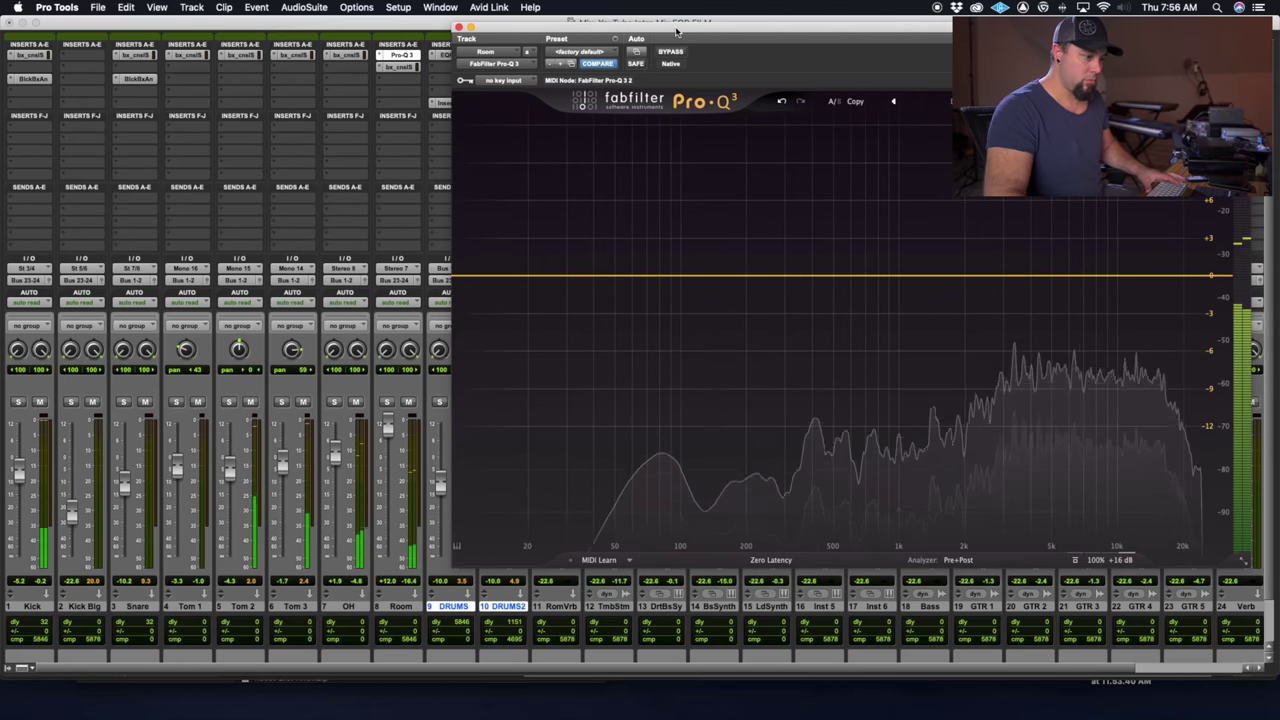
mouse_move(1118, 563)
mouse_move(1108, 502)
mouse_down()
mouse_move(1109, 483)
mouse_move(1110, 498)
mouse_up()
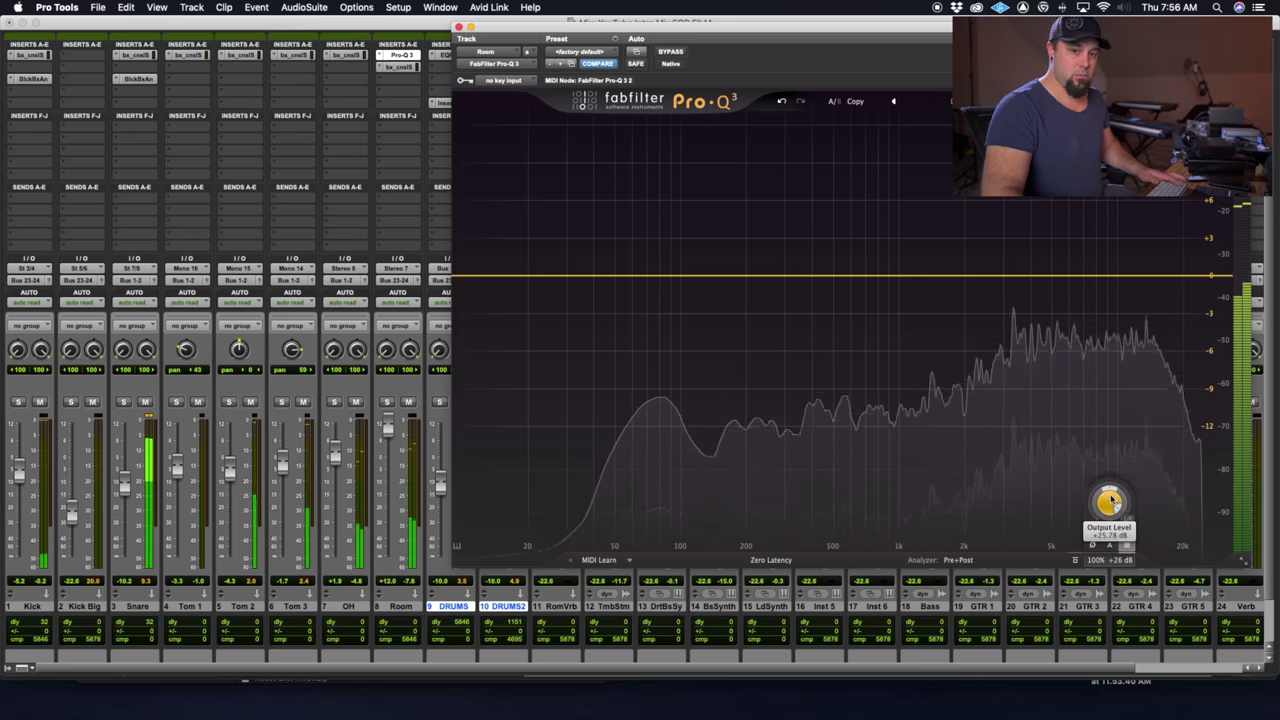
click(459, 27)
drag(387, 425, 390, 452)
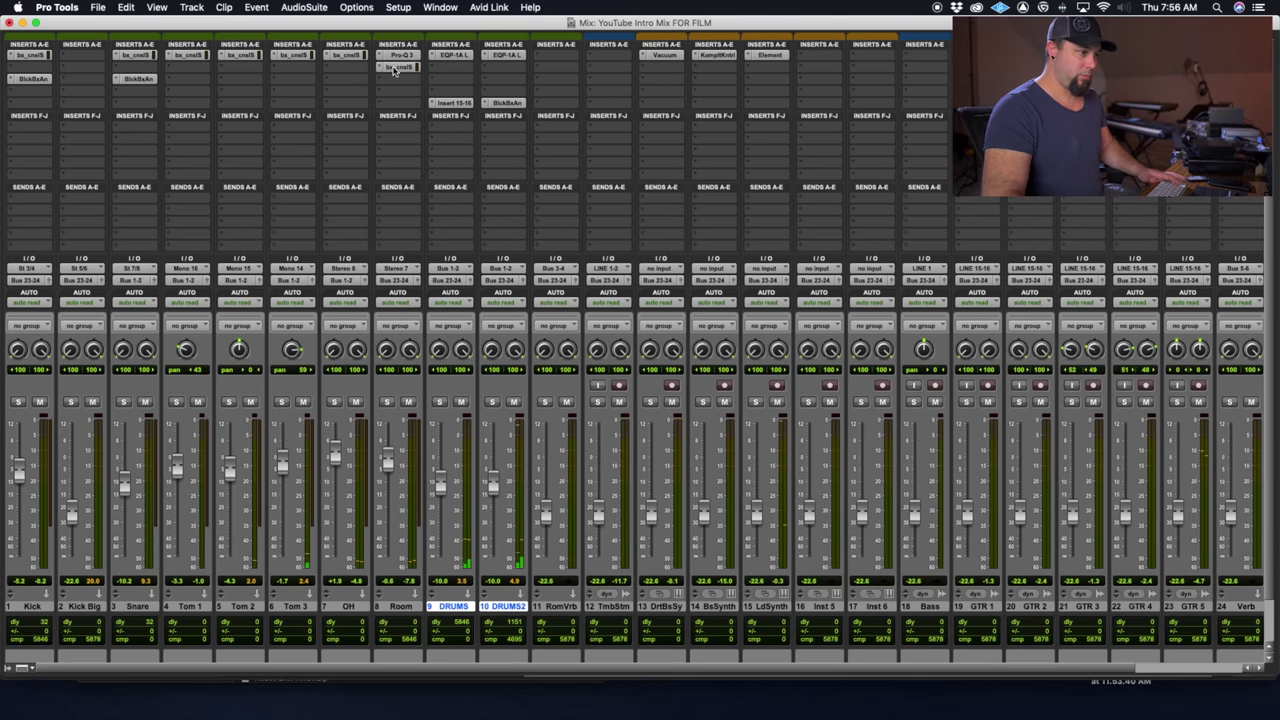
Shape the Room console with tighter filters, compression and a broad low-frequency LMF cut, close it, and lower the Room fader to -6.8 dB.
click(396, 67)
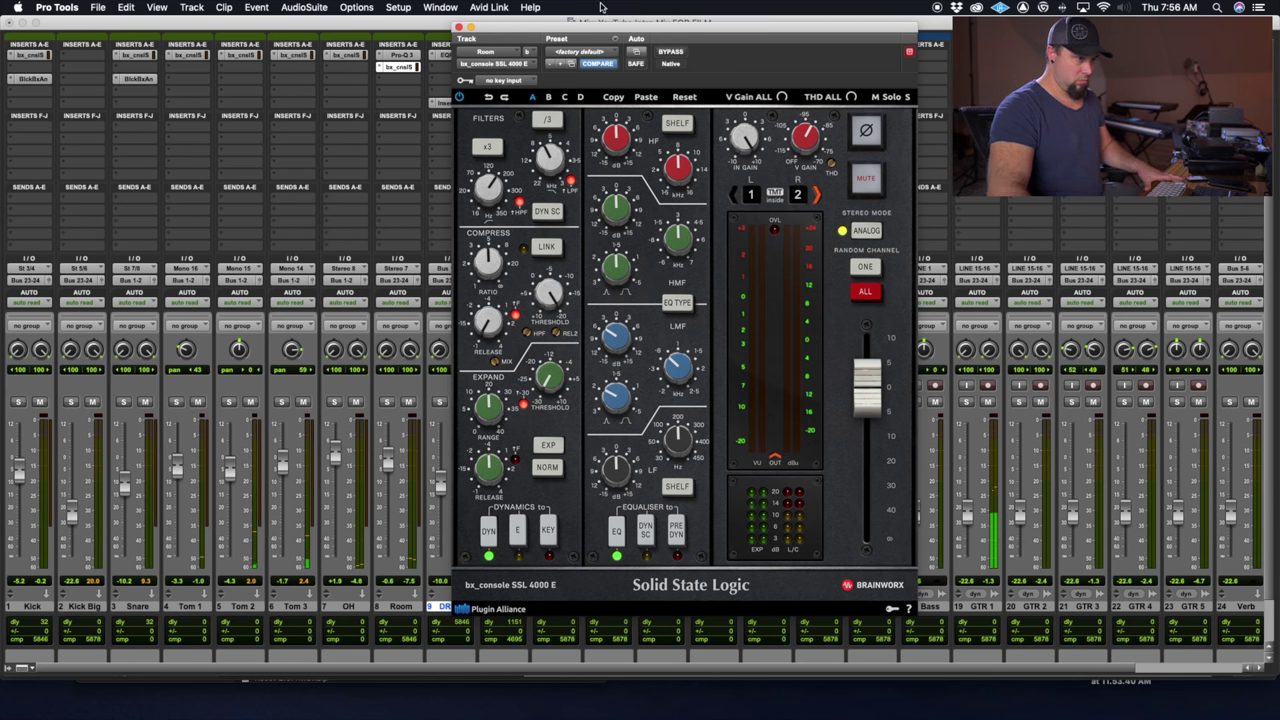
drag(585, 22, 697, 19)
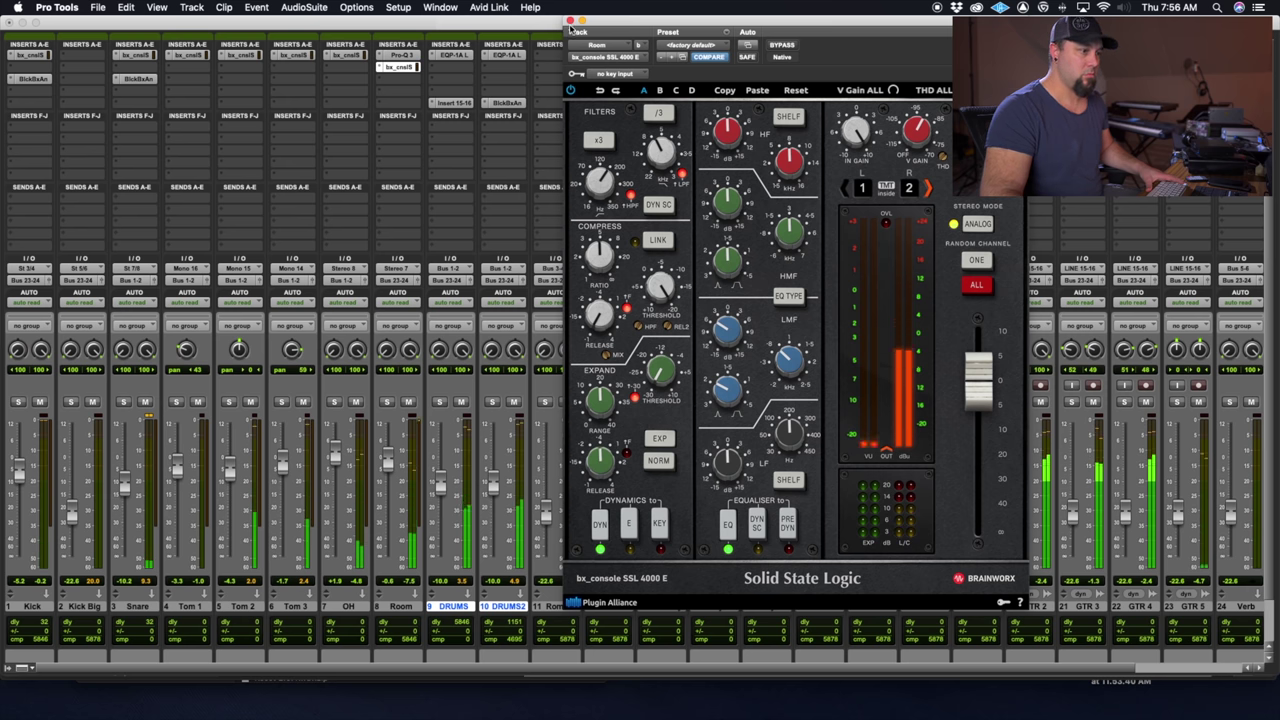
click(570, 20)
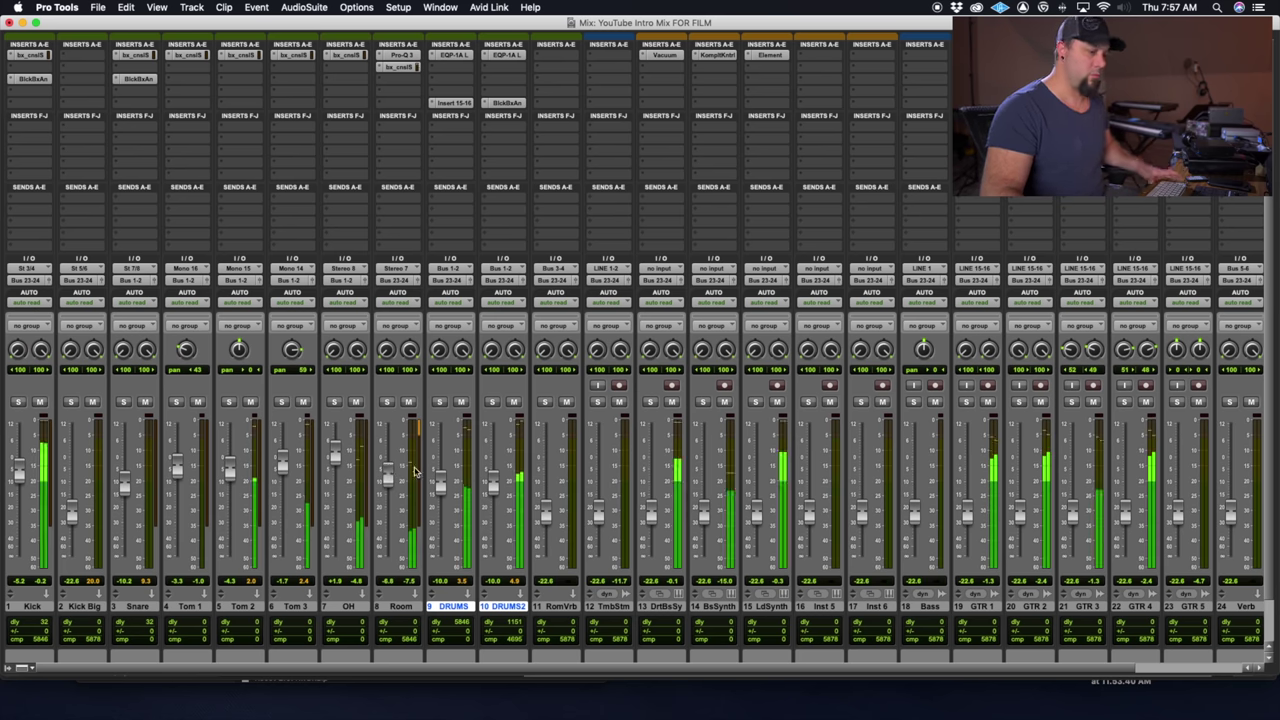
Check the input assignment of the RomVrb track.
click(413, 608)
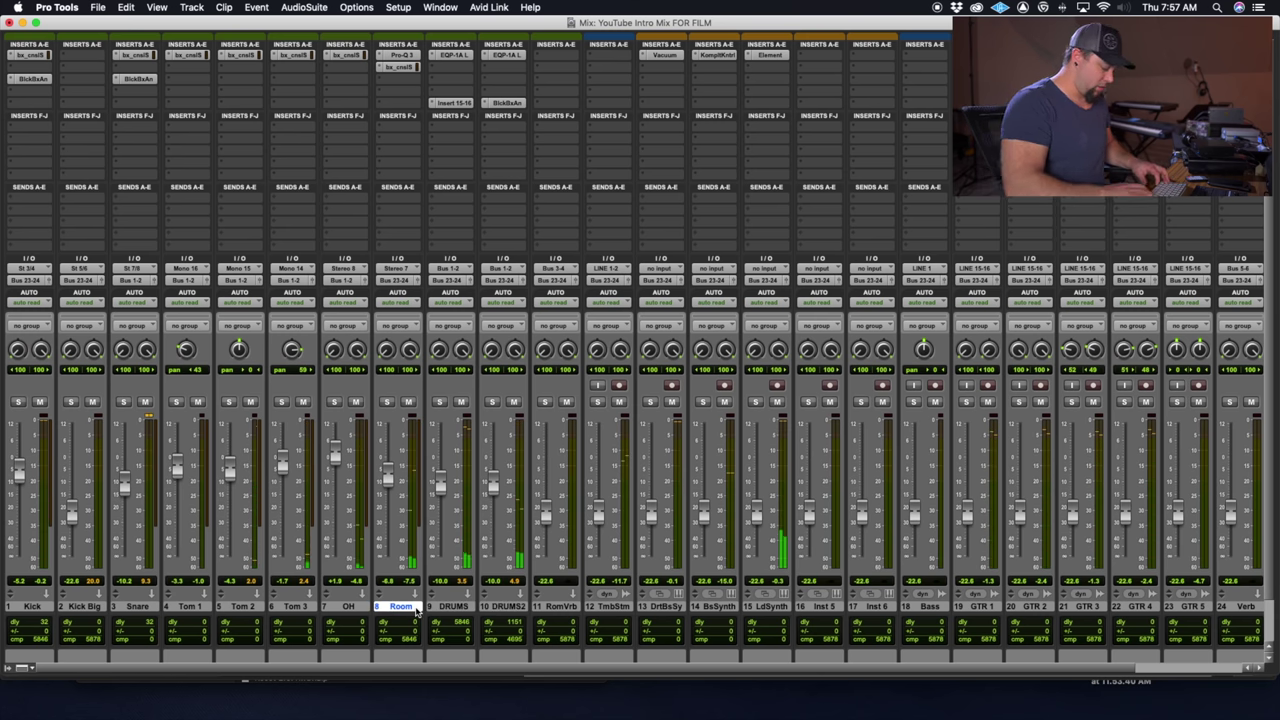
click(517, 608)
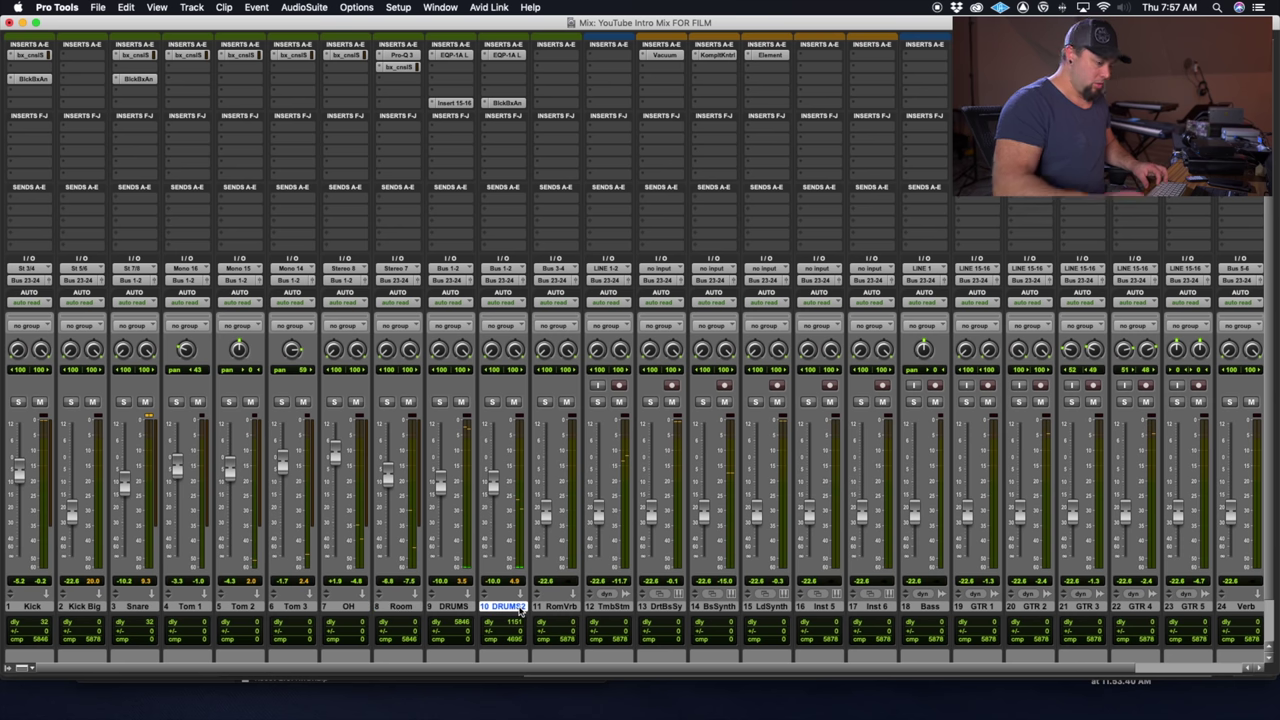
click(557, 268)
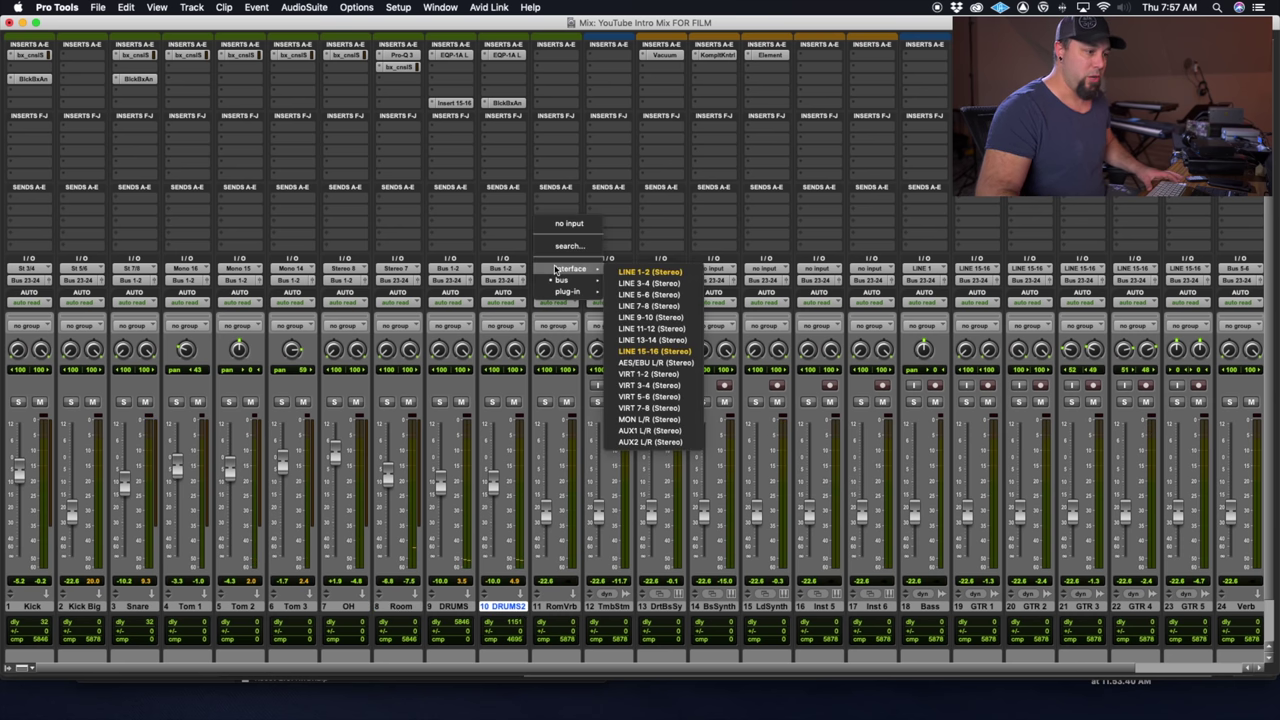
click(561, 383)
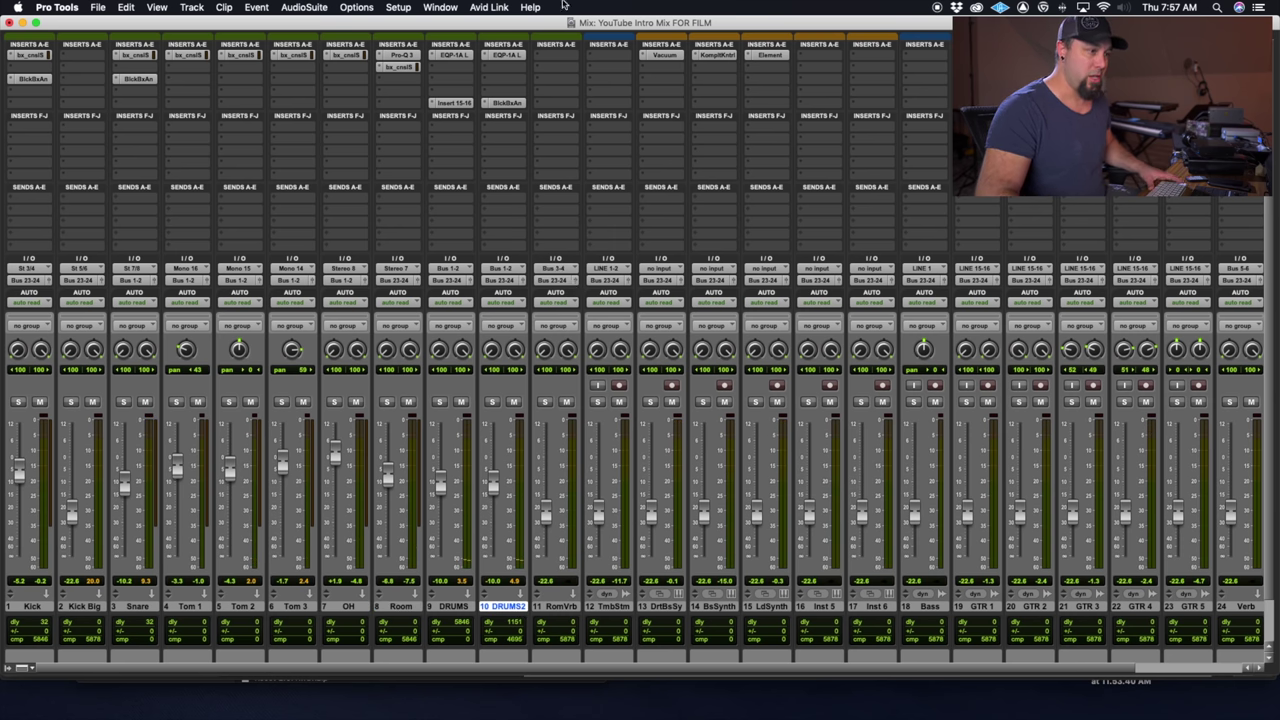
Insert the stereo ValhallaRoom reverb in the RomVrb track's first insert slot.
click(557, 55)
mouse_move(706, 141)
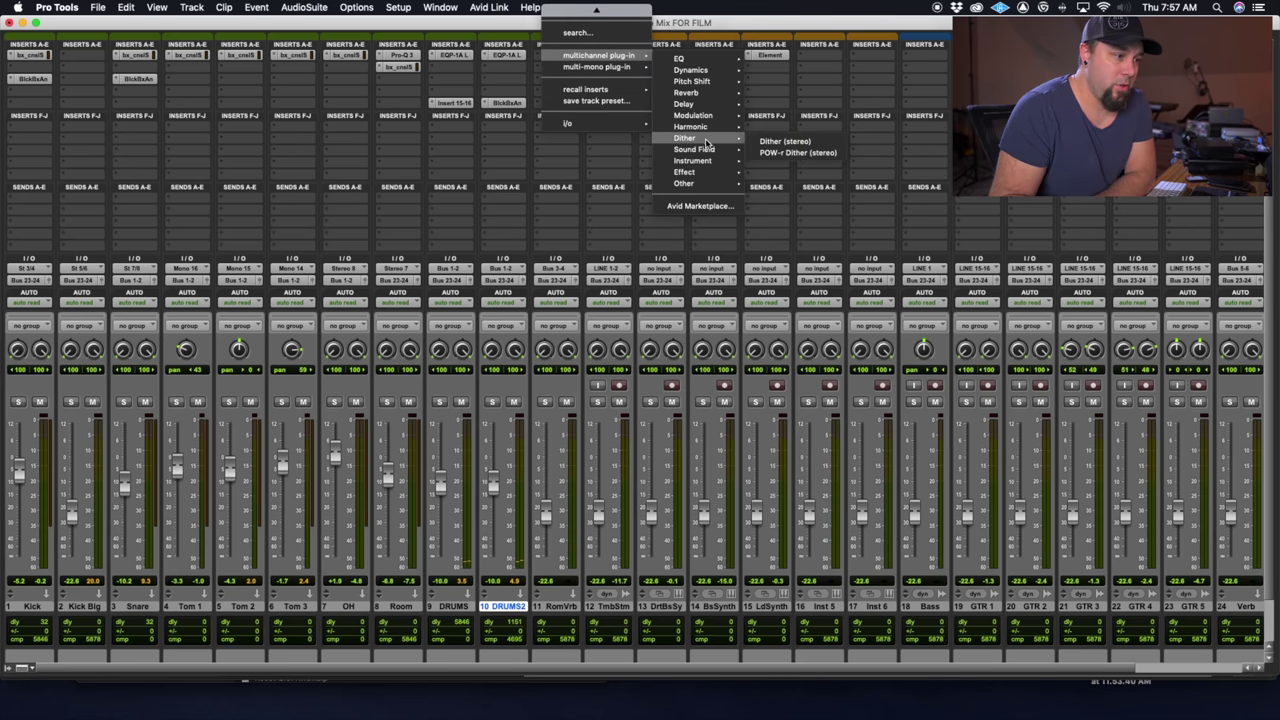
mouse_move(686, 92)
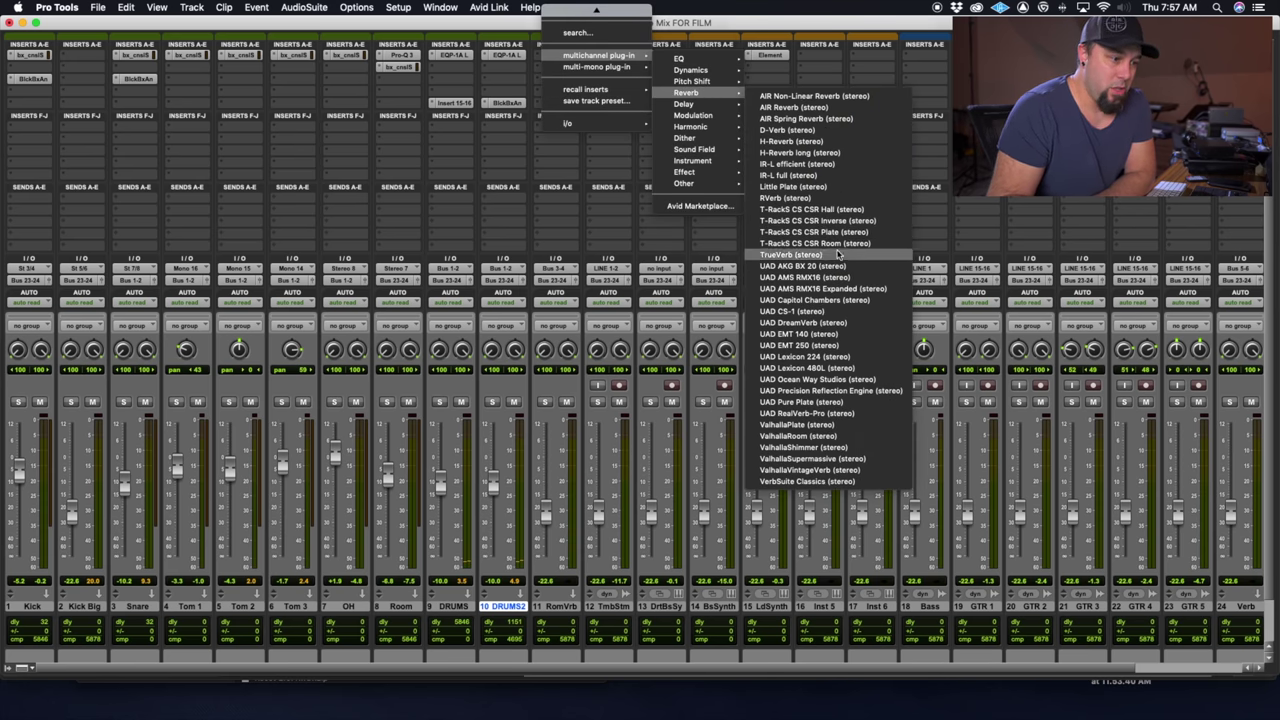
click(876, 437)
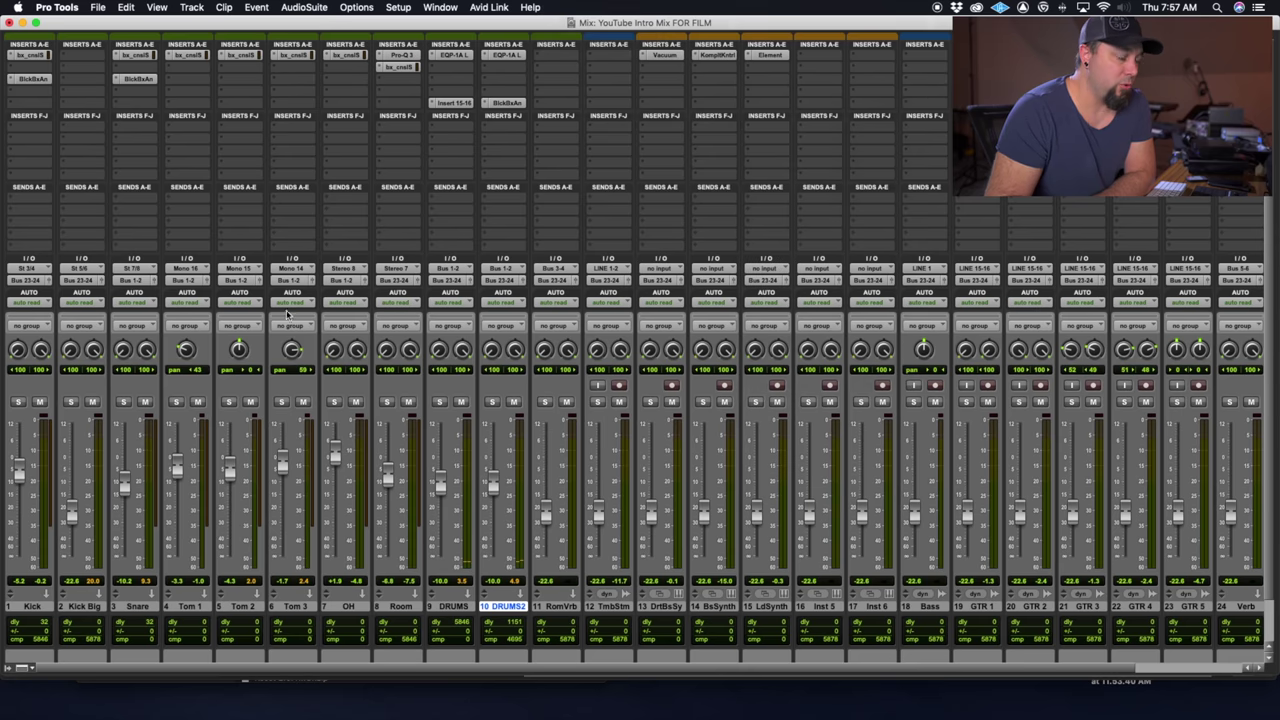
drag(742, 18, 642, 153)
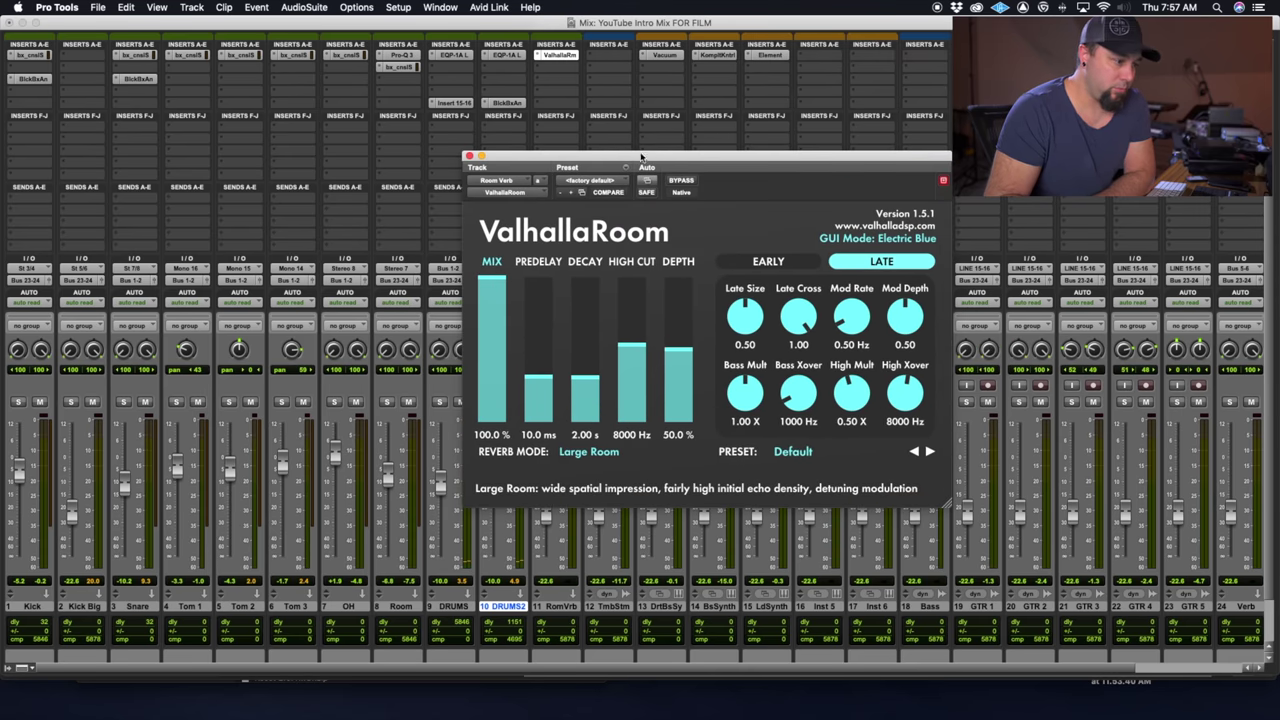
drag(543, 158, 640, 134)
Add a Bus 3-4 send in the Snare's second send slot and raise its level to +12.0 dB.
click(133, 210)
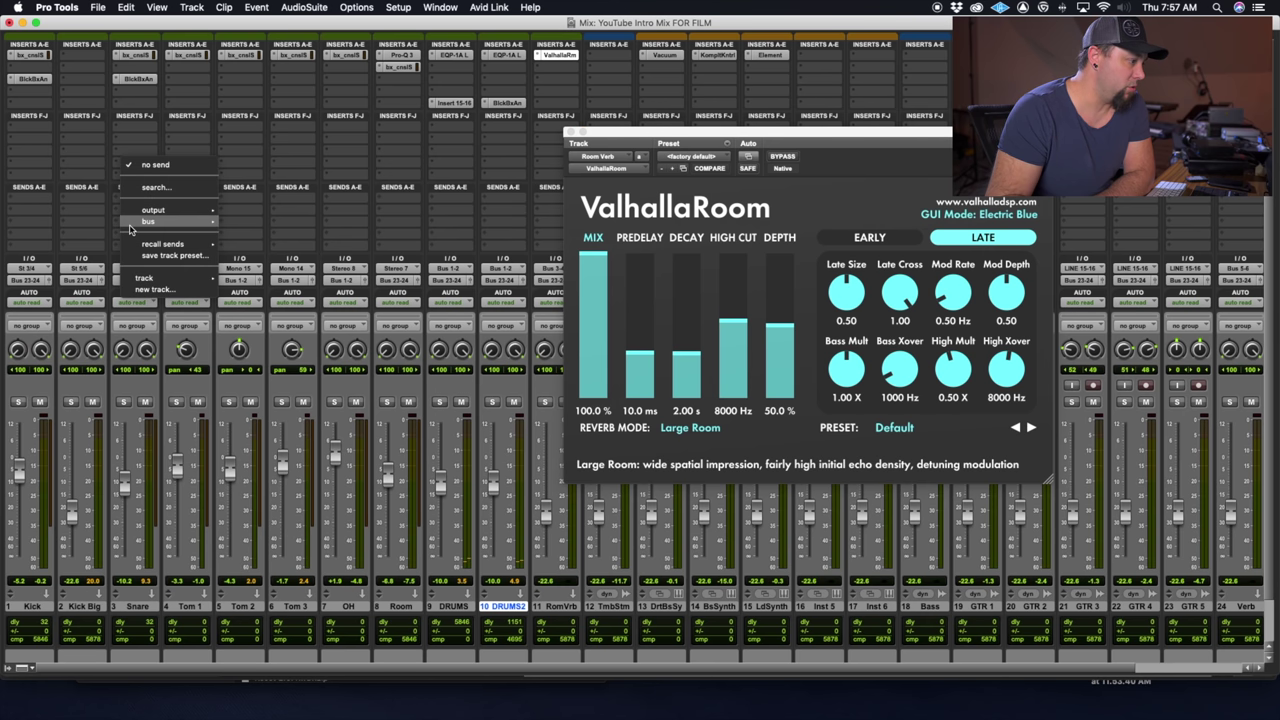
mouse_move(150, 222)
click(265, 258)
drag(584, 345, 584, 260)
drag(600, 62, 412, 82)
drag(650, 128, 688, 117)
drag(395, 272, 417, 211)
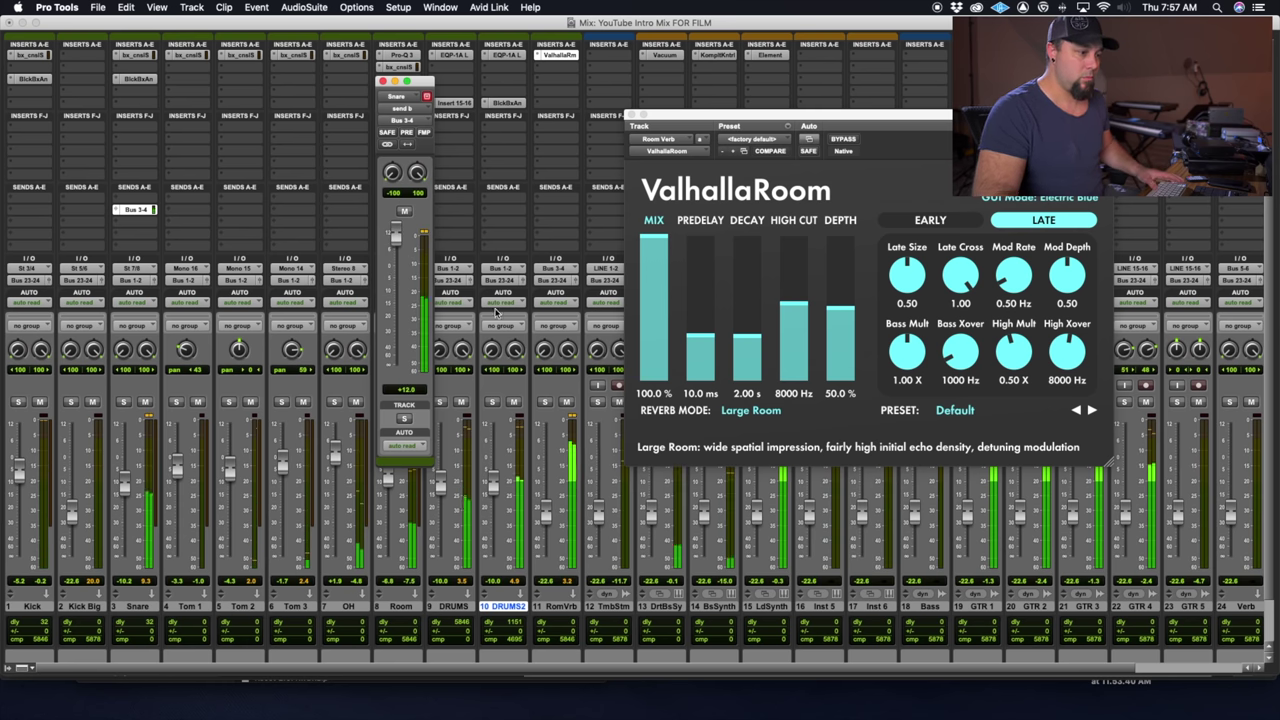
Raise the RomVrb fader to +0.9 dB and lower the Snare's Bus 3-4 send to -12.3 dB.
drag(545, 512, 548, 459)
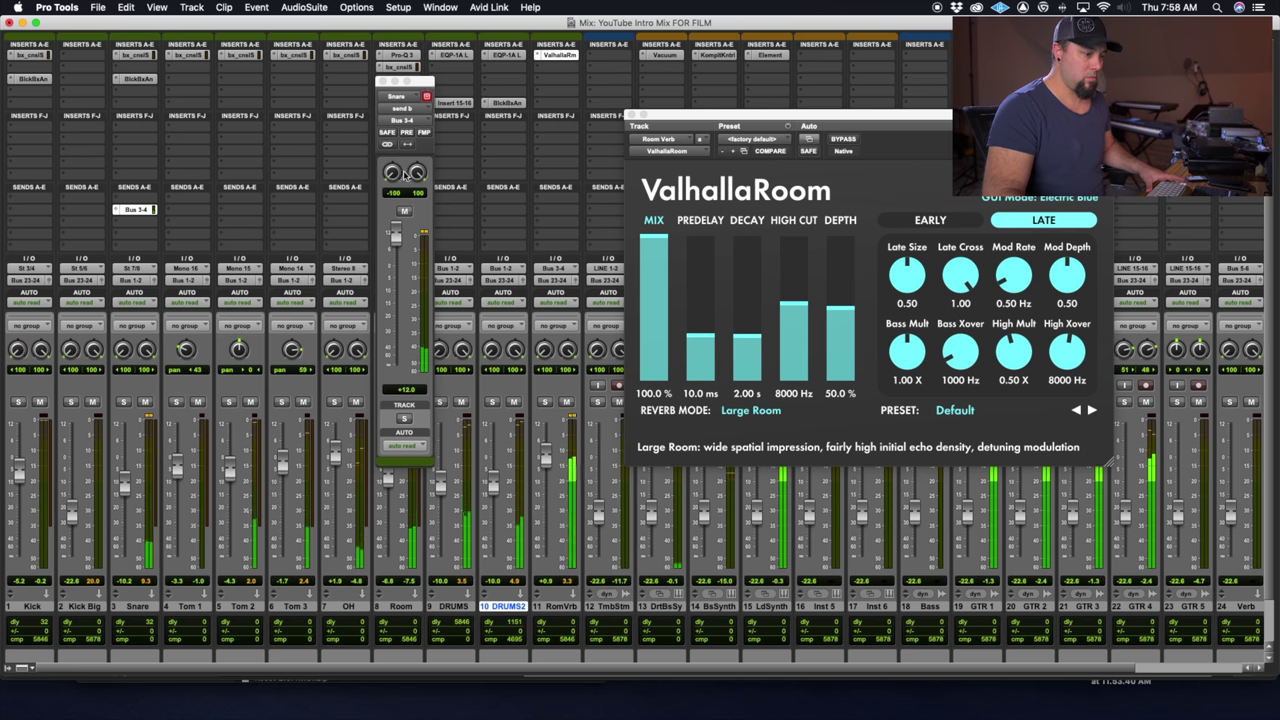
drag(395, 233, 395, 297)
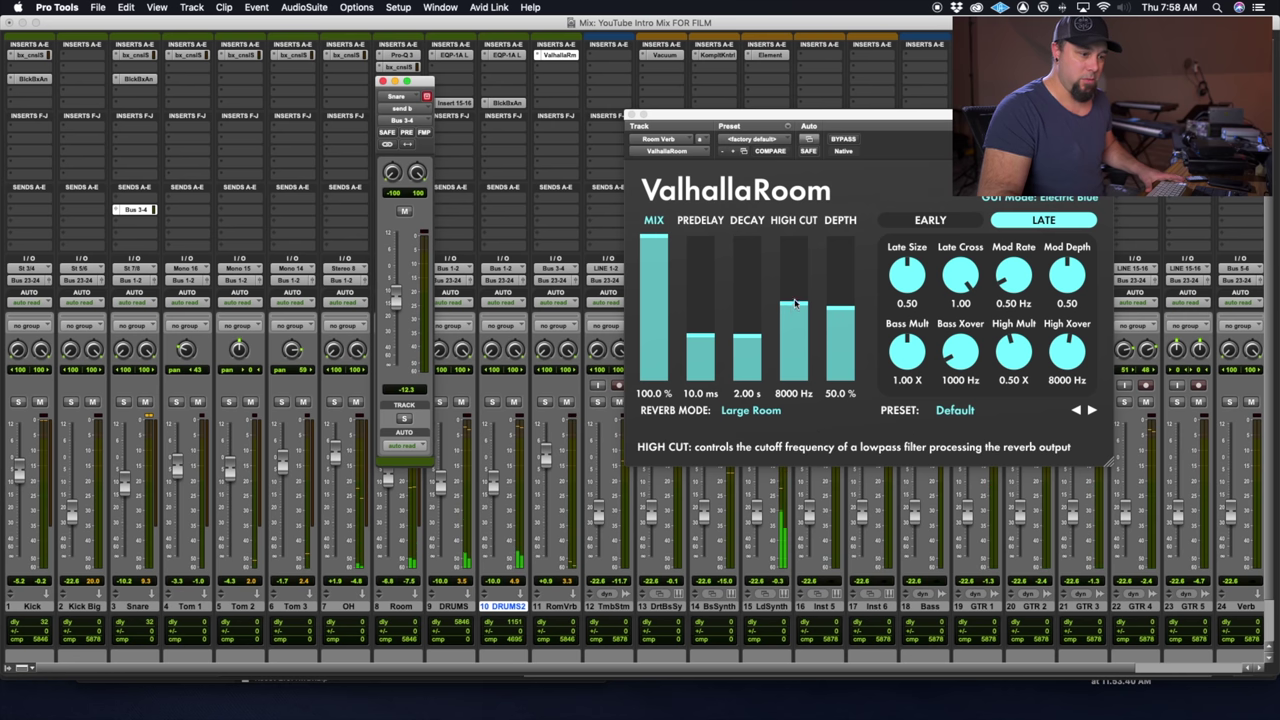
Set ValhallaRoom's High Cut to 5390 Hz and its Predelay to 2.8 ms.
drag(794, 303, 795, 310)
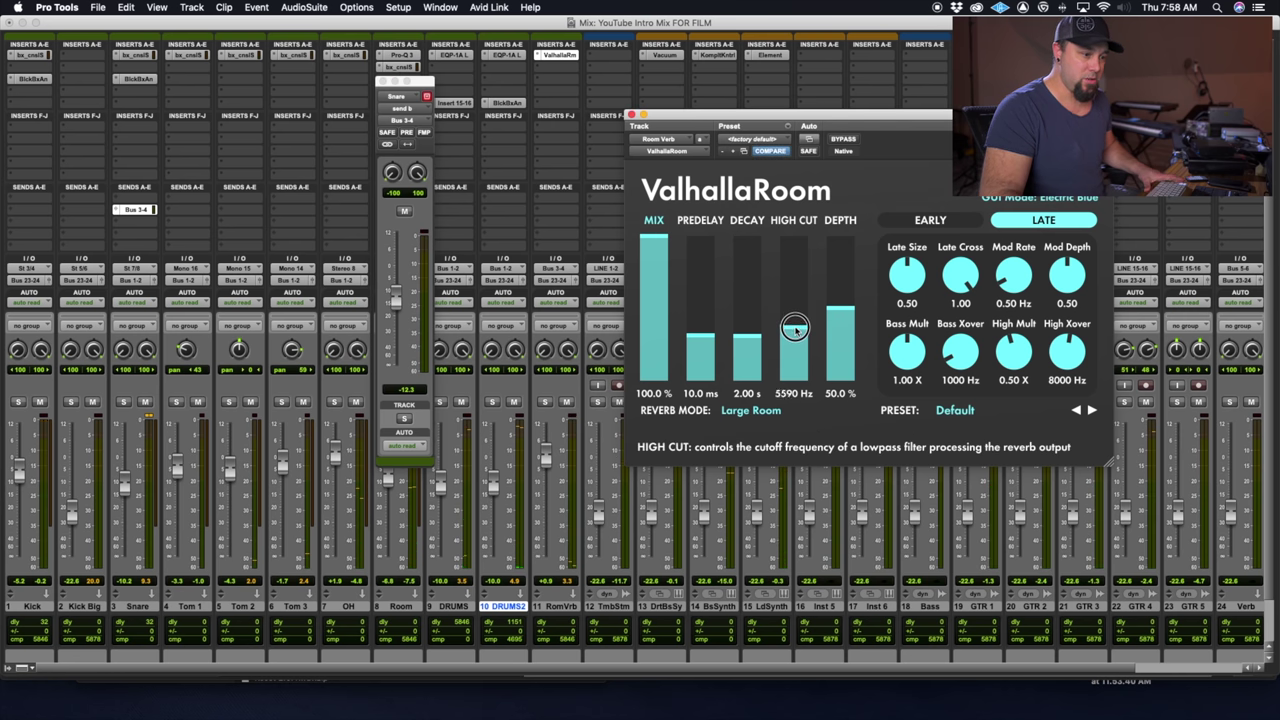
drag(705, 334, 706, 348)
drag(798, 330, 798, 334)
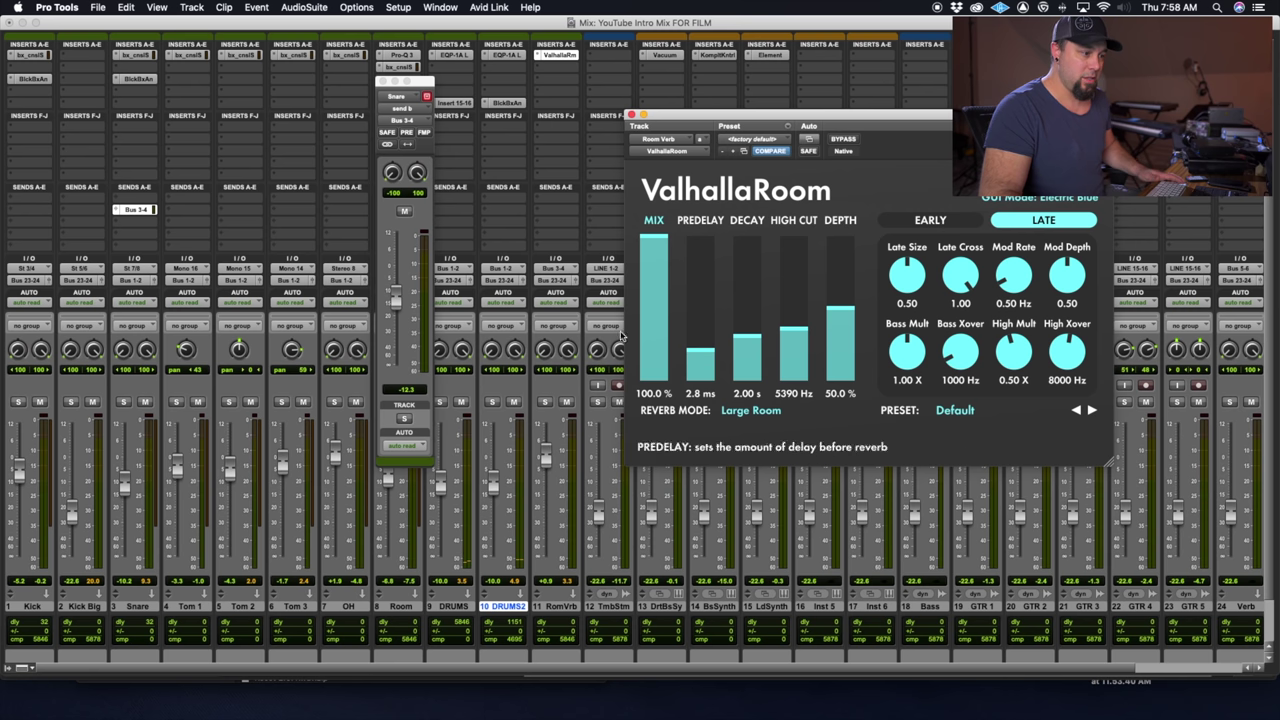
Raise the Snare's Bus 3-4 send to -3.6 dB and set ValhallaRoom's Decay to 2.99 s and Depth to 100%.
click(396, 298)
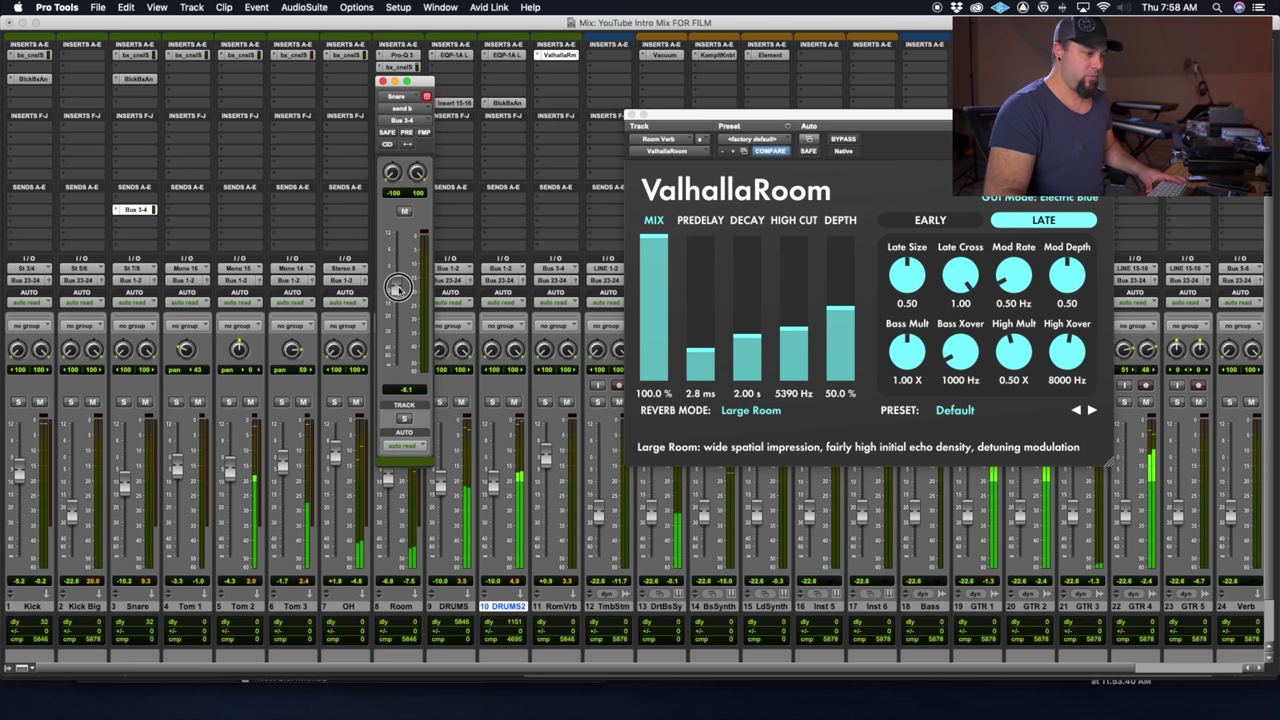
drag(397, 288, 398, 276)
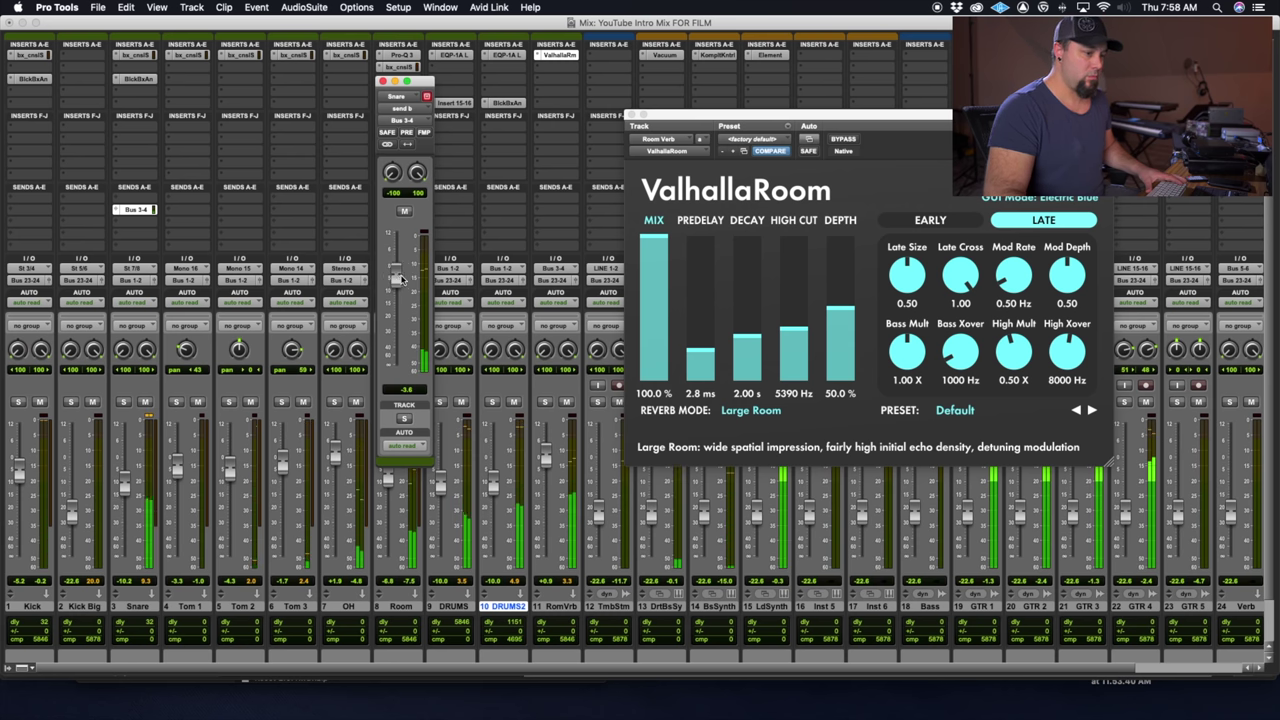
drag(753, 335, 754, 330)
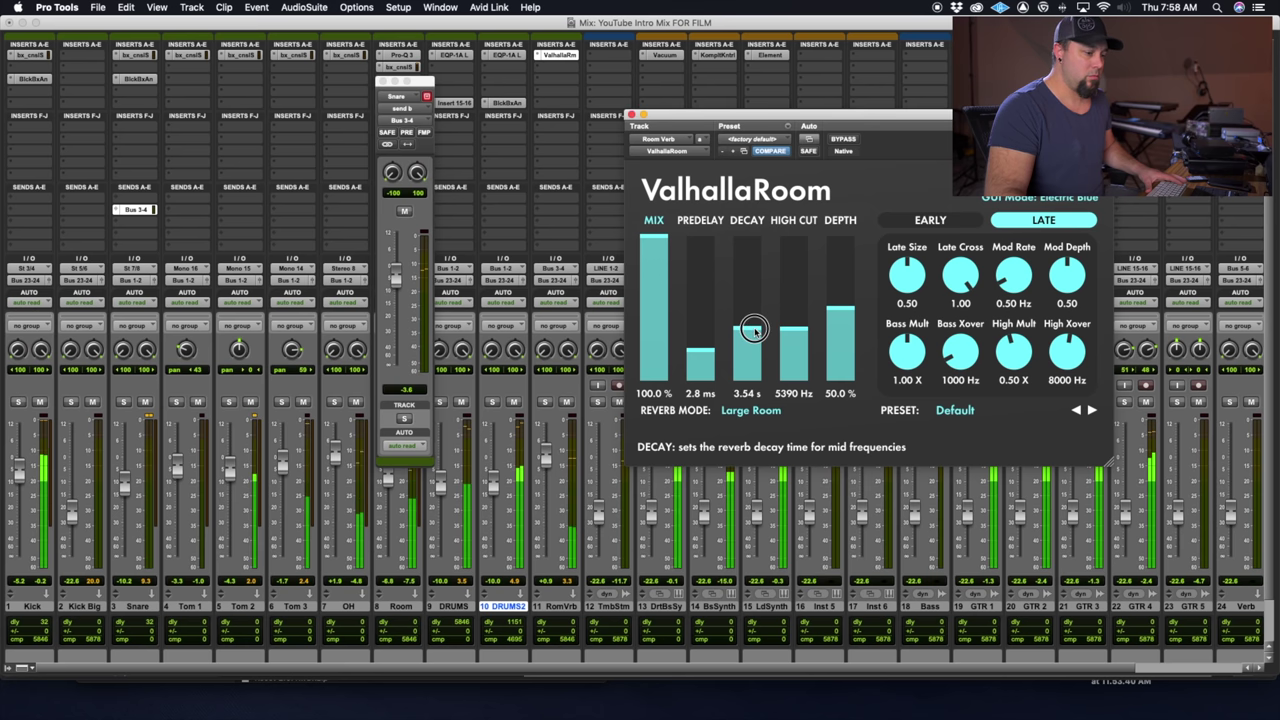
drag(753, 330, 751, 334)
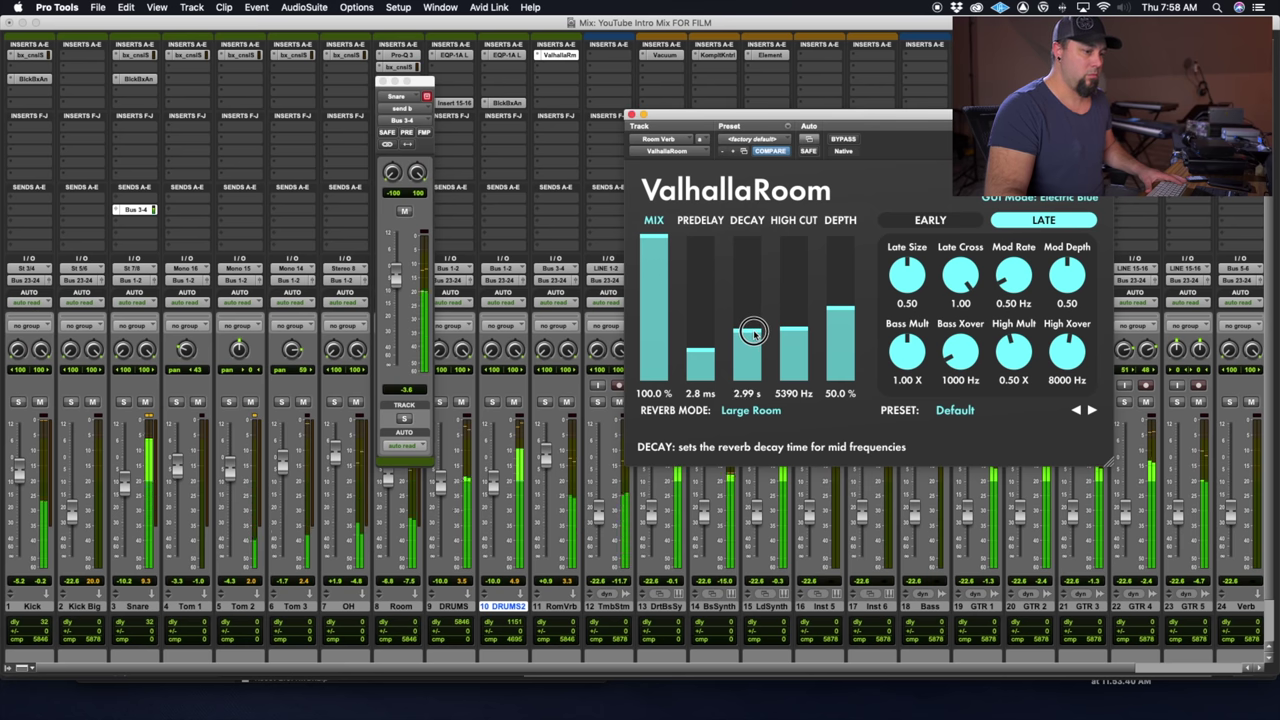
drag(845, 307, 842, 236)
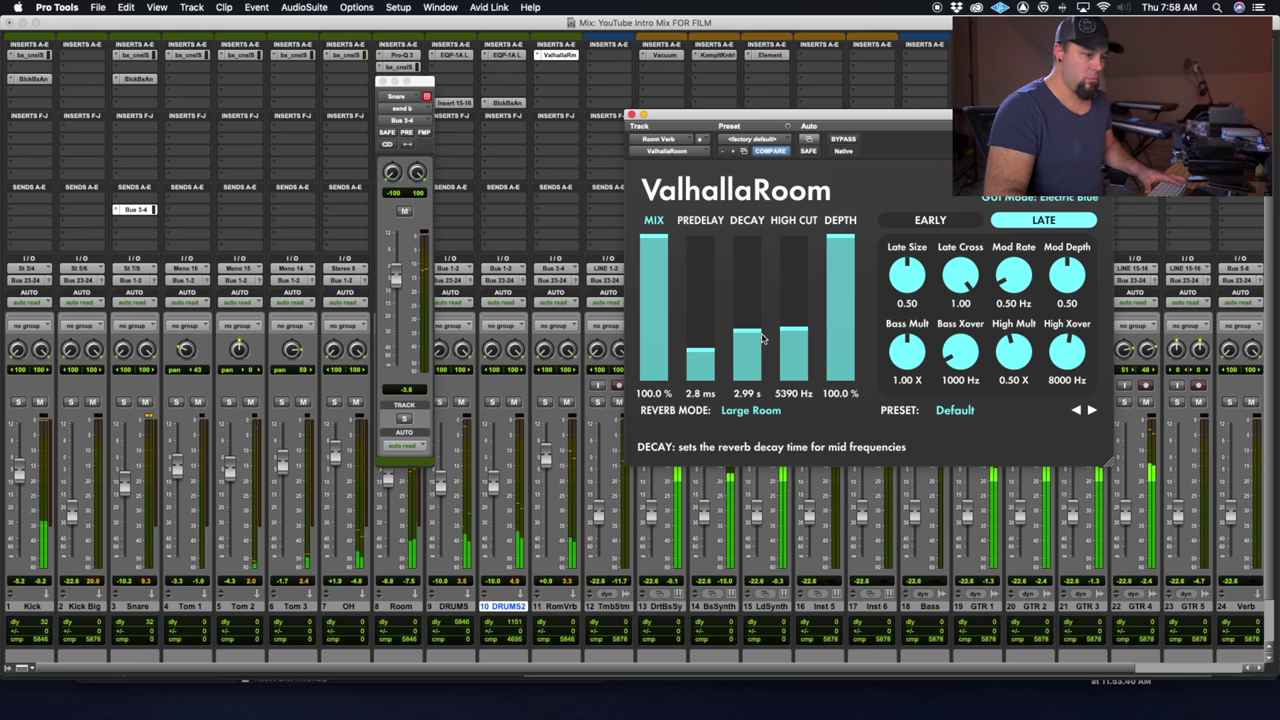
Set ValhallaRoom's Decay to 2.63 s and close the reverb plug-in and the Snare send window.
drag(749, 335, 749, 336)
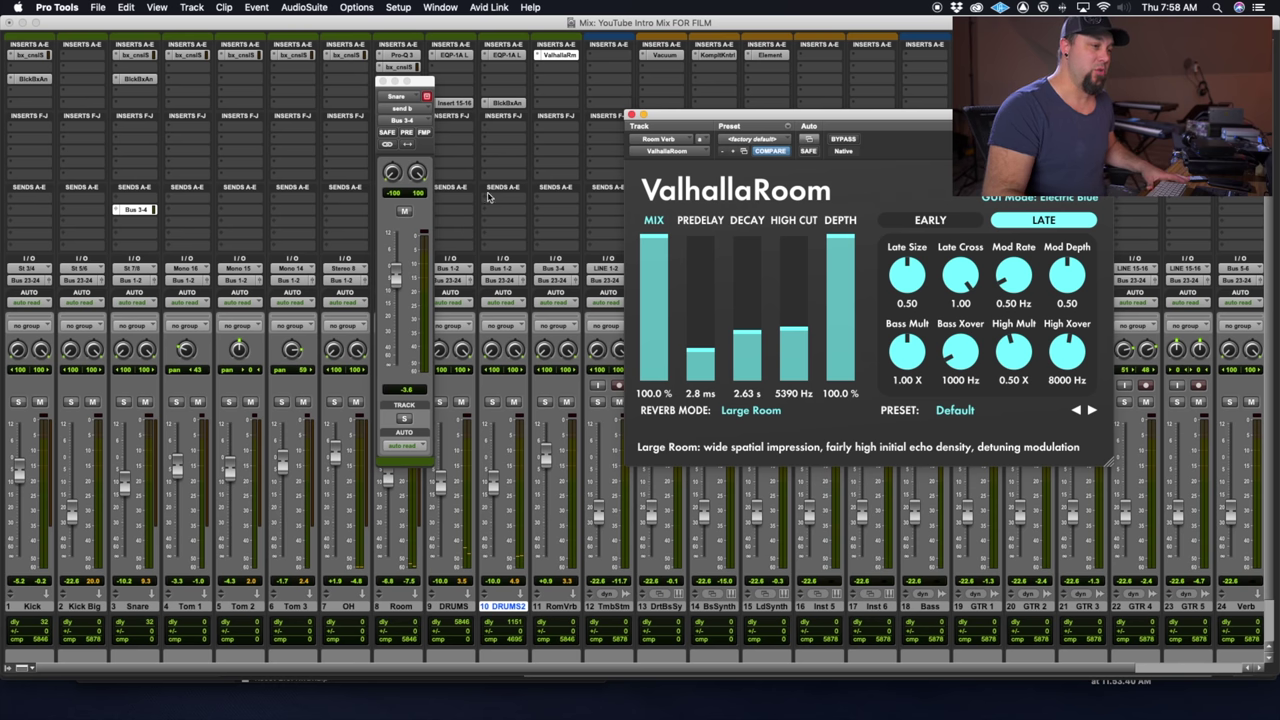
click(631, 115)
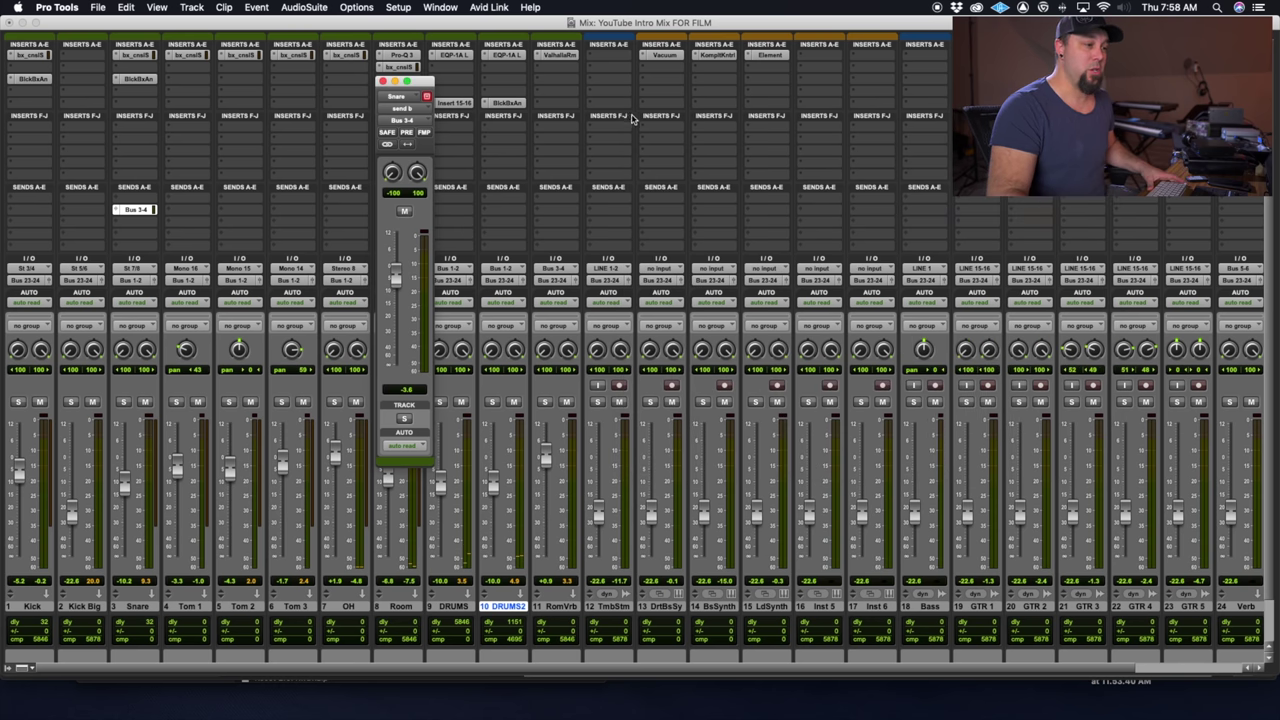
click(381, 82)
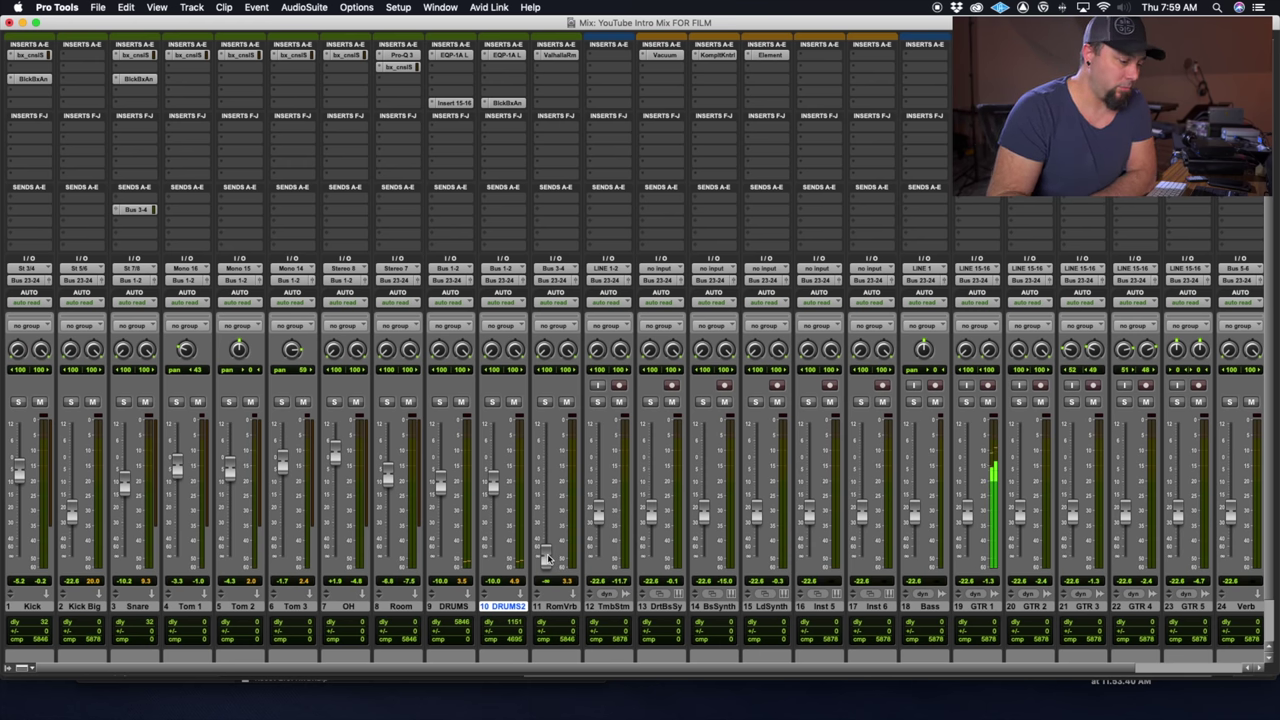
Bring the RomVrb fader up to -3.3 dB, muting and unmuting the track to compare the mix with and without reverb.
drag(547, 558, 548, 469)
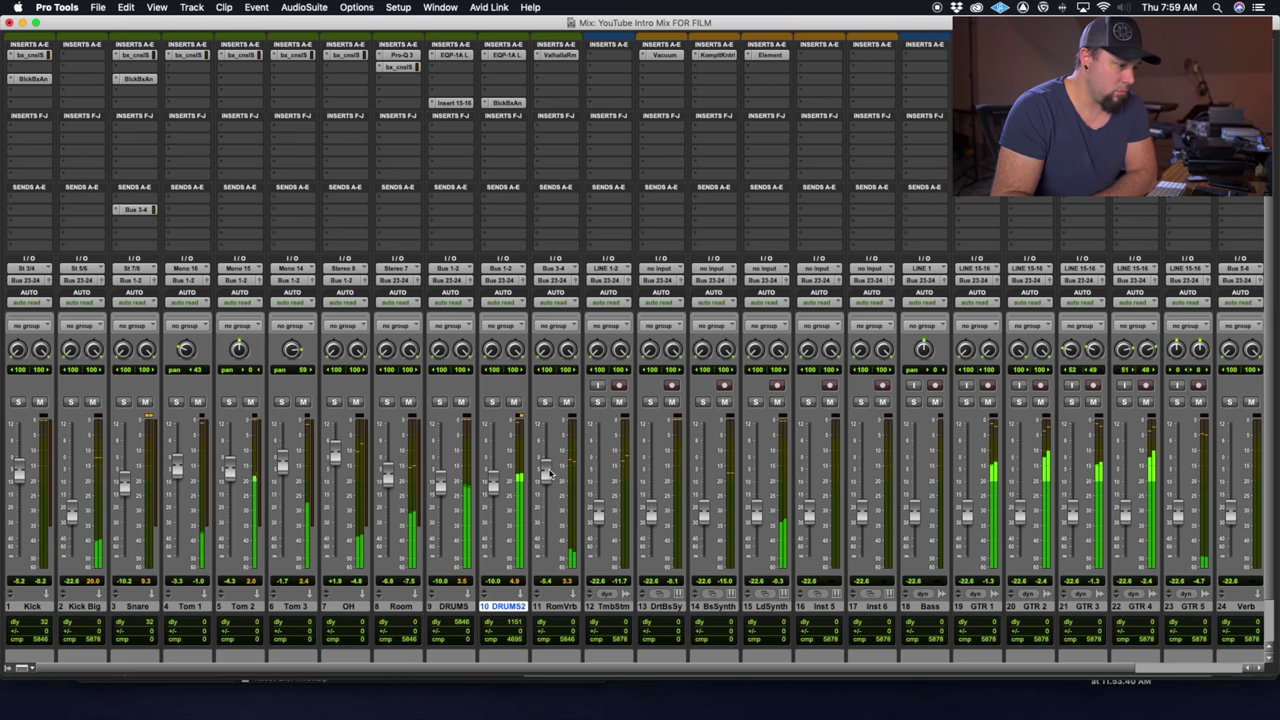
click(567, 402)
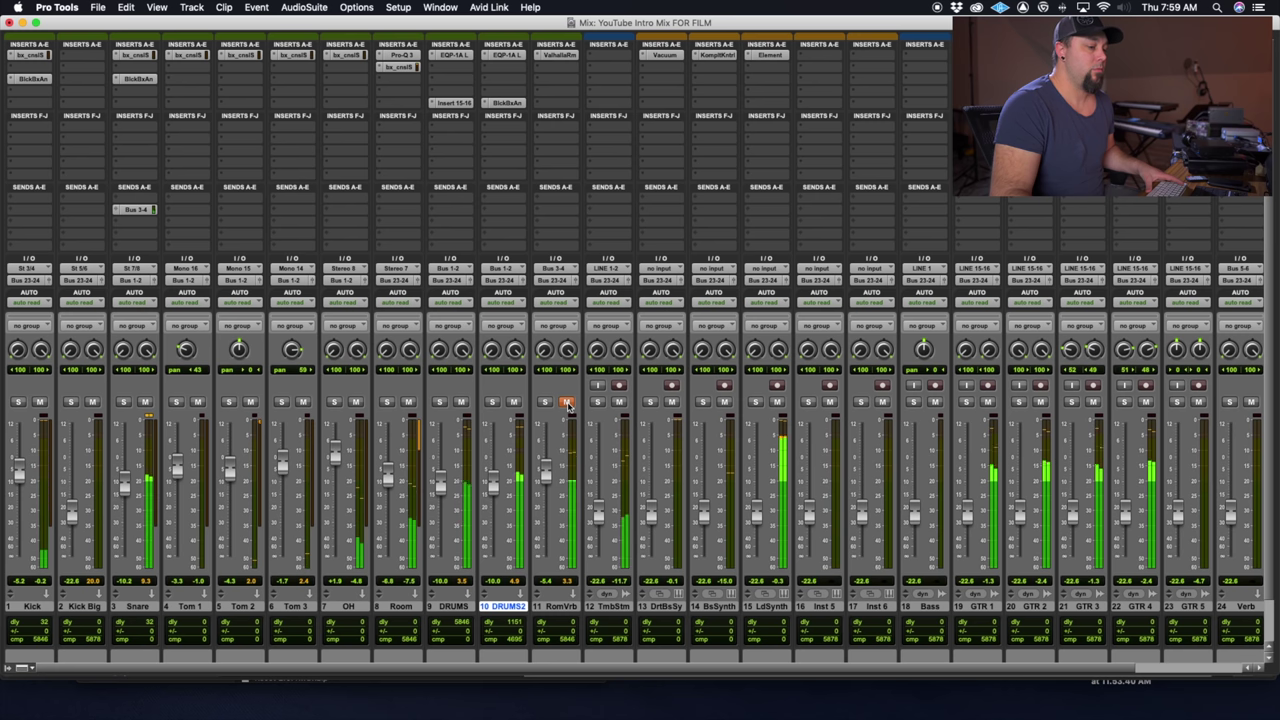
click(567, 402)
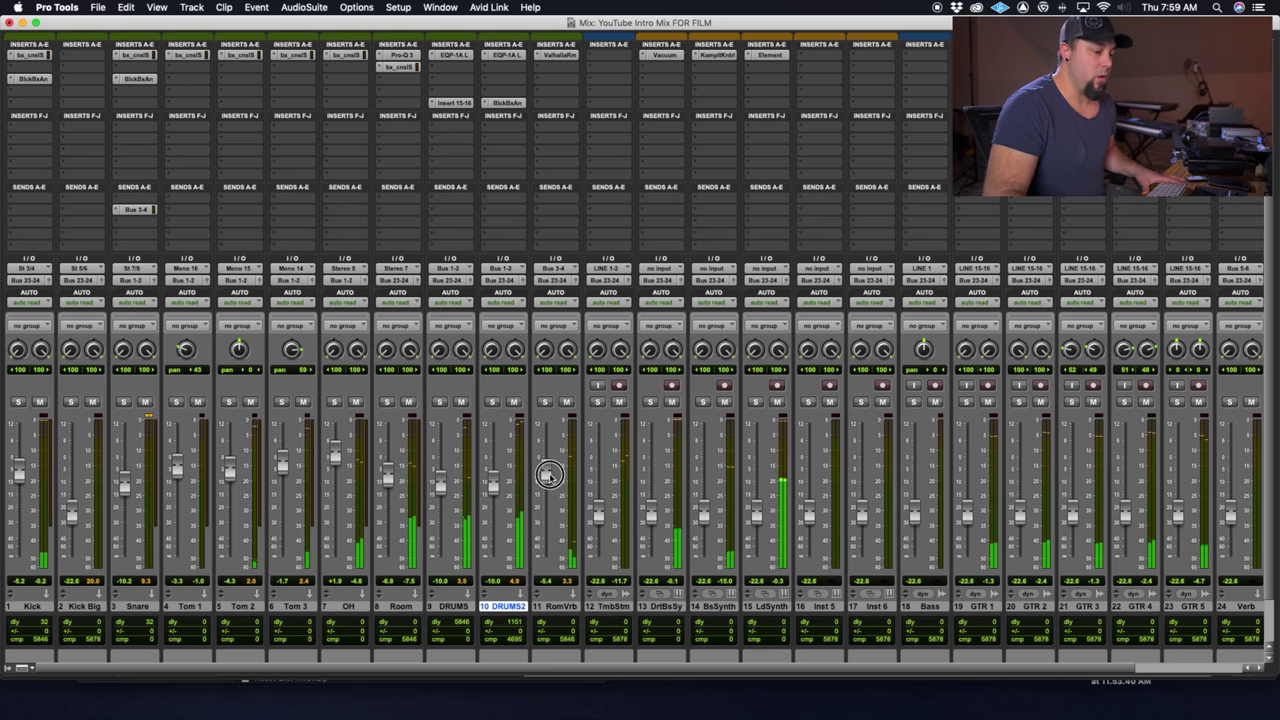
drag(549, 480, 549, 473)
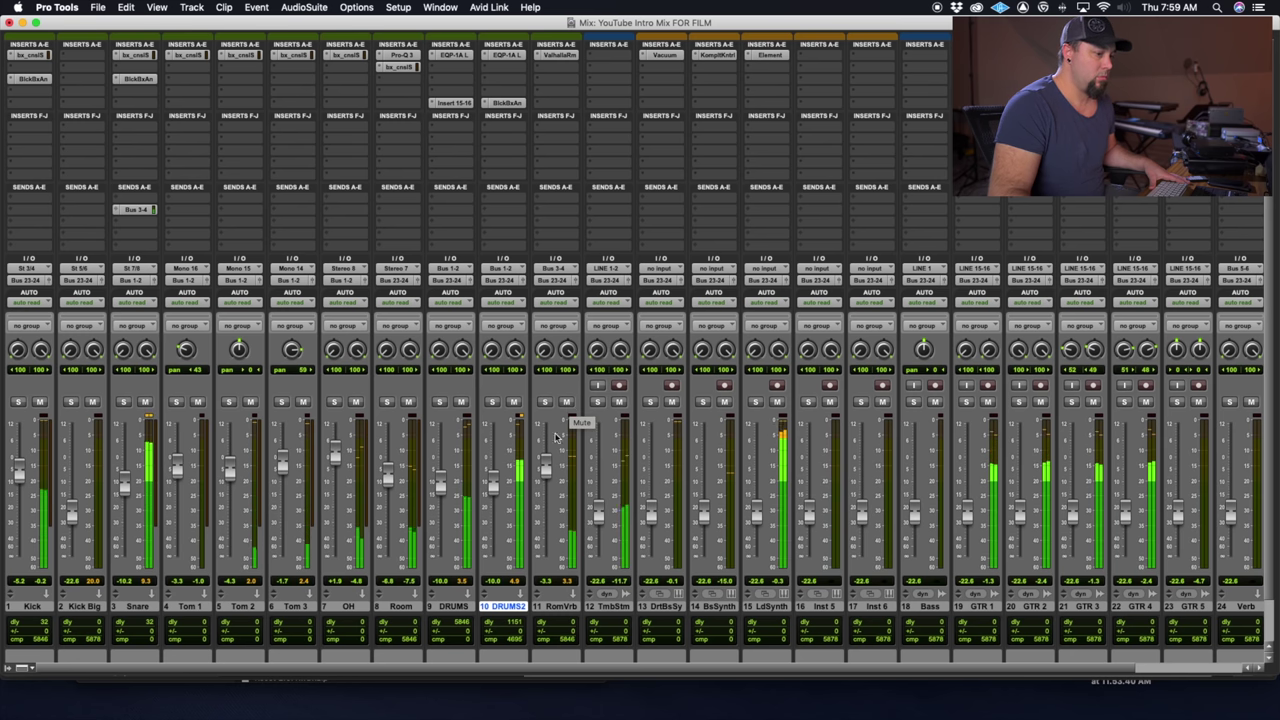
click(567, 402)
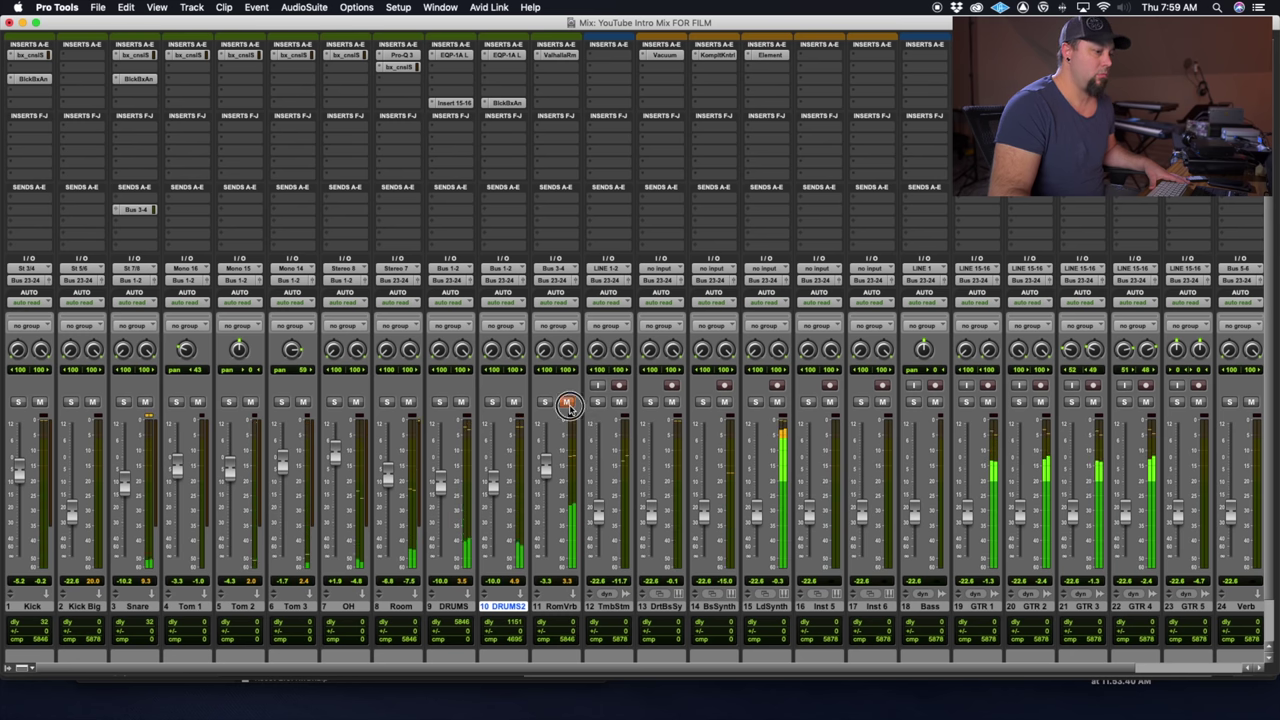
click(567, 403)
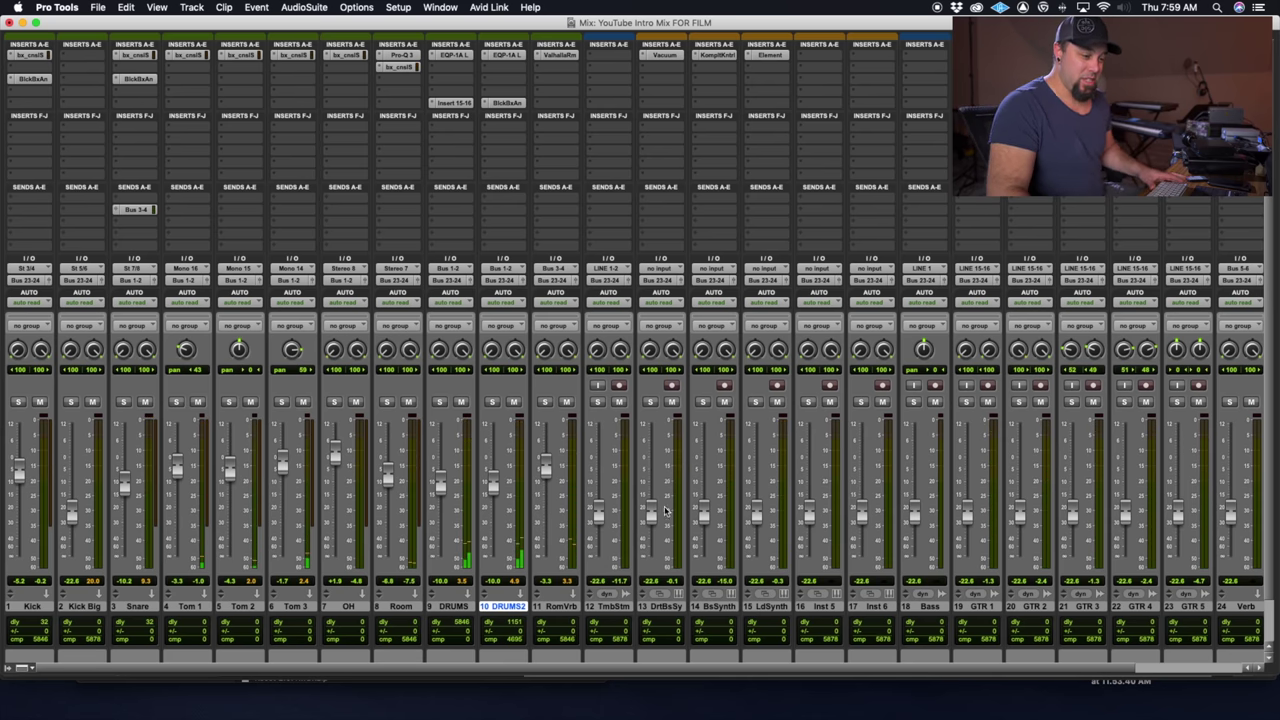
Set the DrtBsSy fader to -9.0 dB and the BsSynth fader to -12.6 dB.
scroll(680, 512, right, 3)
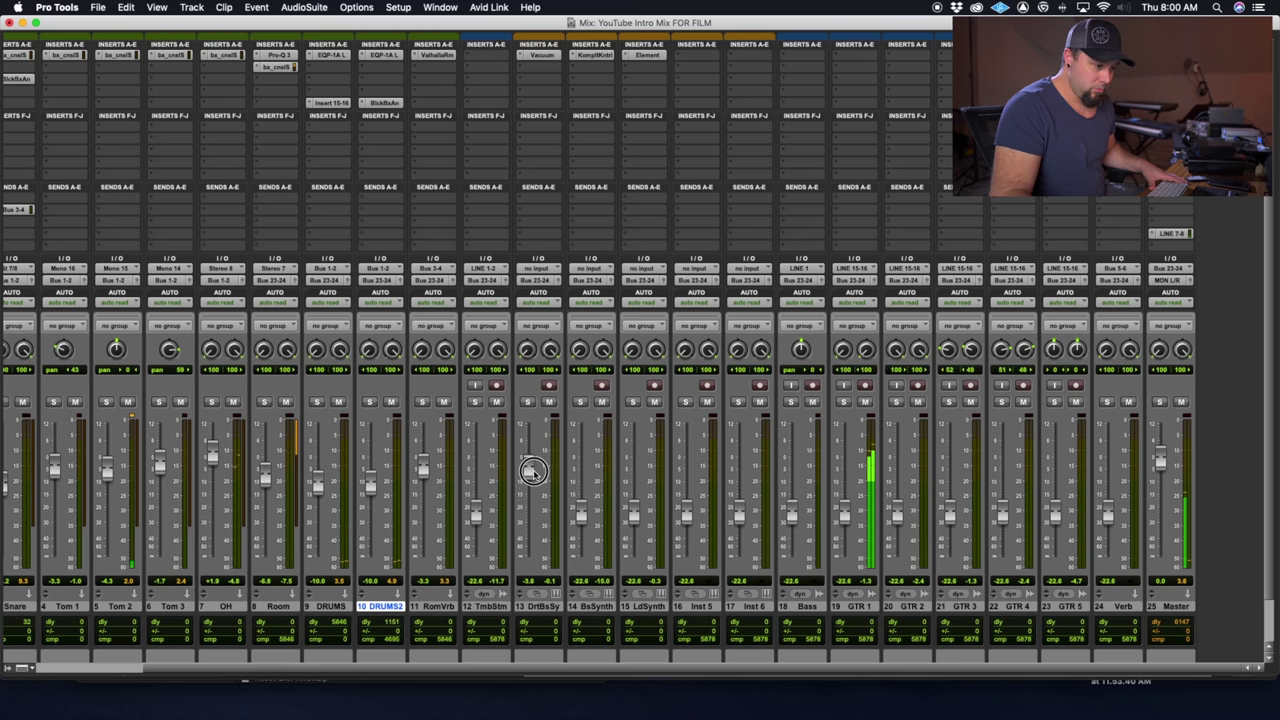
drag(533, 472, 582, 490)
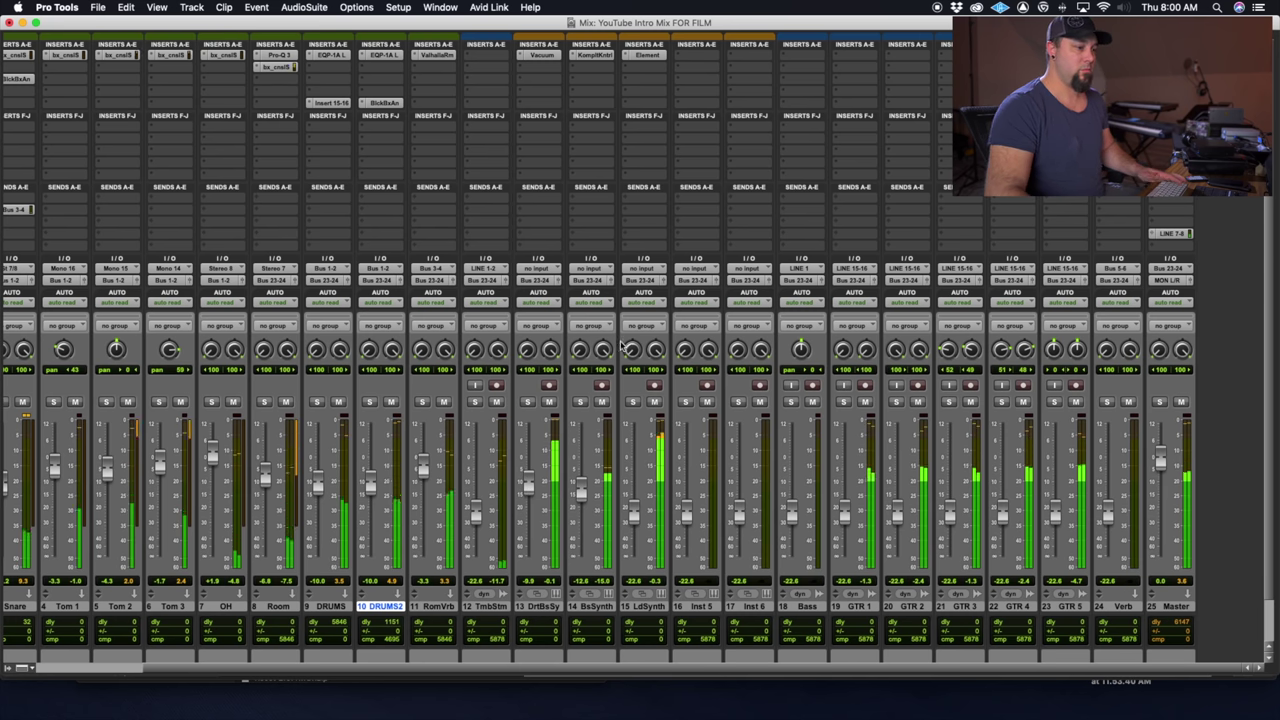
Insert Black Box Analog Design HG-2 (stereo) in the Dirt Bass Synth's second insert slot and enable its saturation In/Out and Alt Tube switches.
click(537, 70)
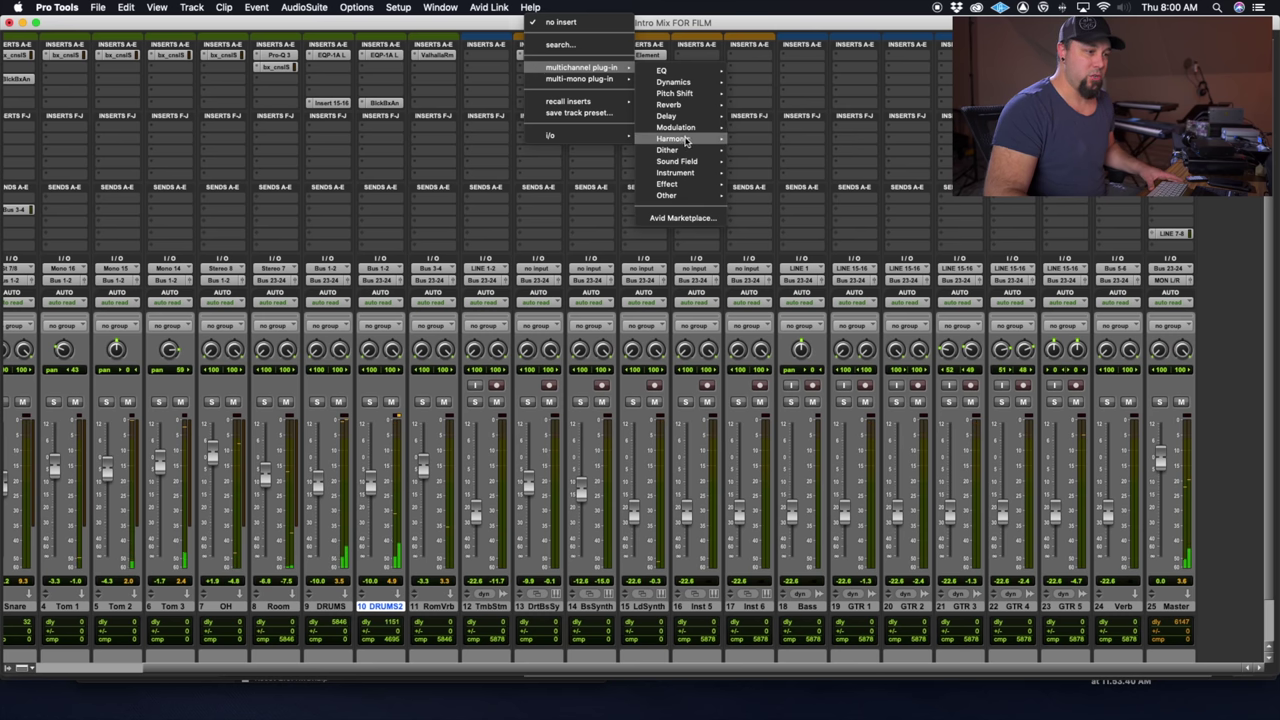
mouse_move(698, 140)
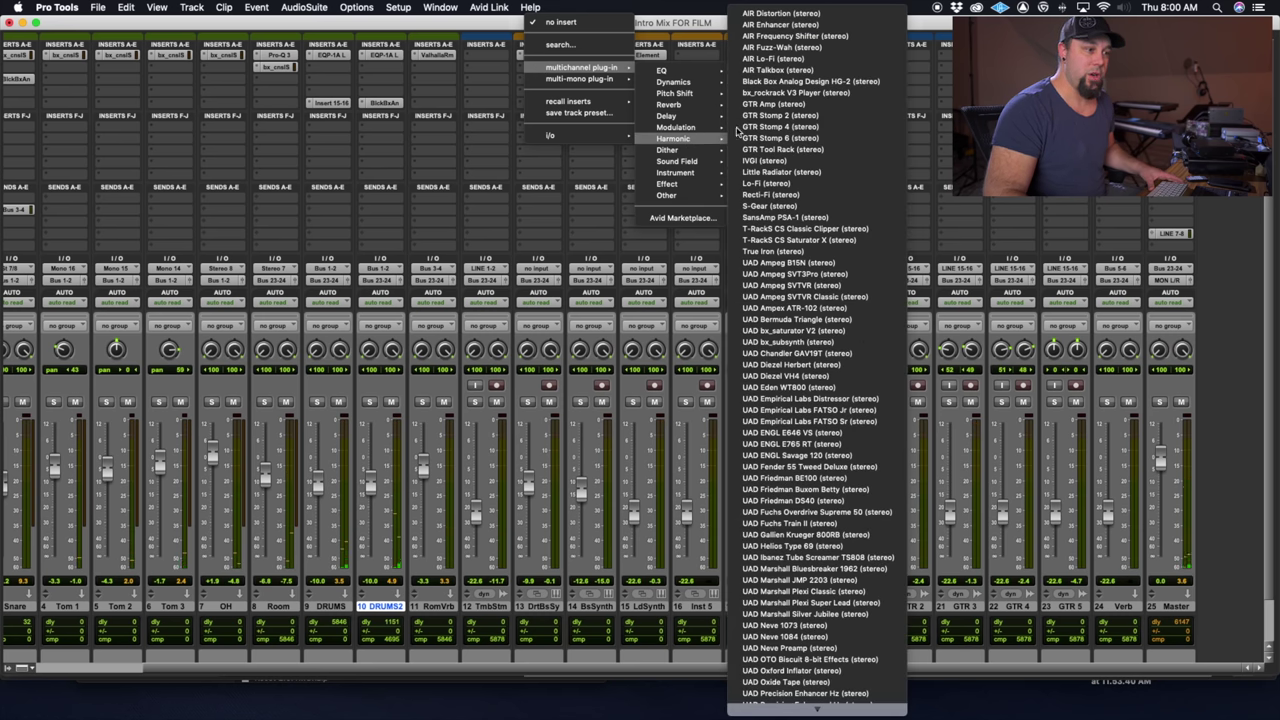
click(822, 82)
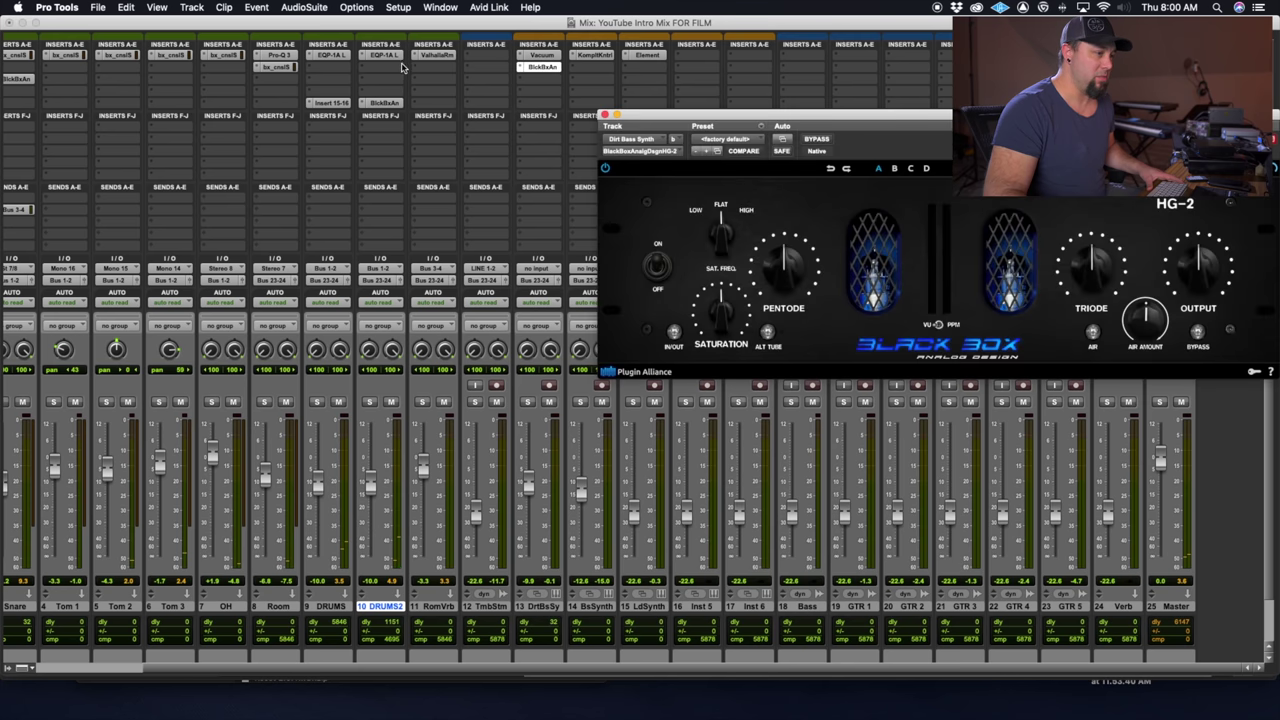
drag(735, 108, 335, 64)
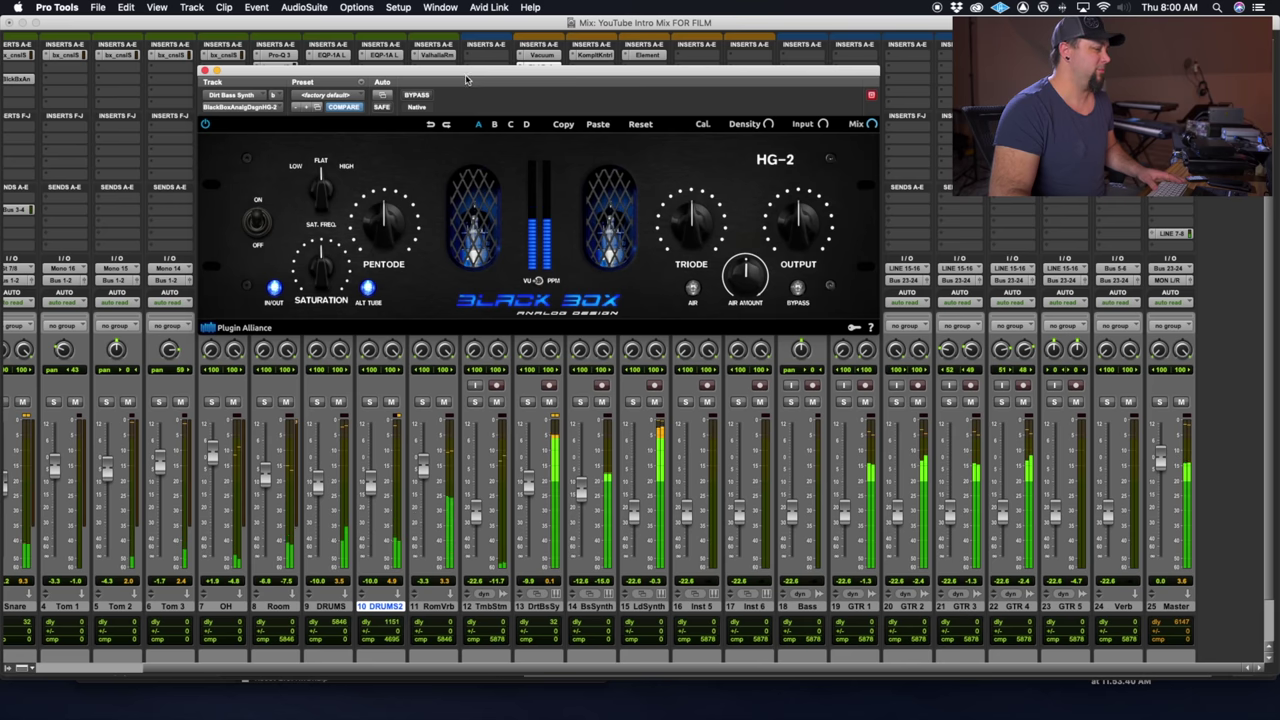
drag(470, 72, 577, 154)
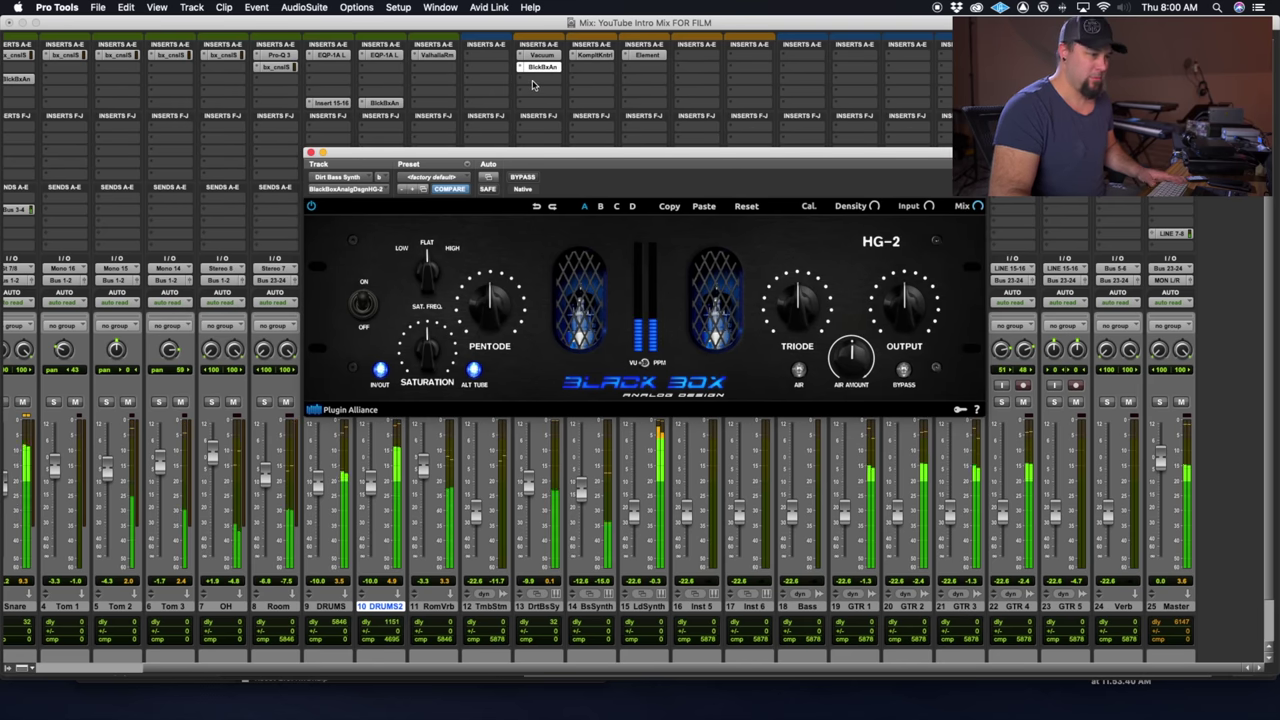
Insert ValhallaDelay (stereo) in the Dirt Bass Synth's third insert slot, after the HG-2.
click(532, 84)
mouse_move(632, 80)
mouse_move(668, 128)
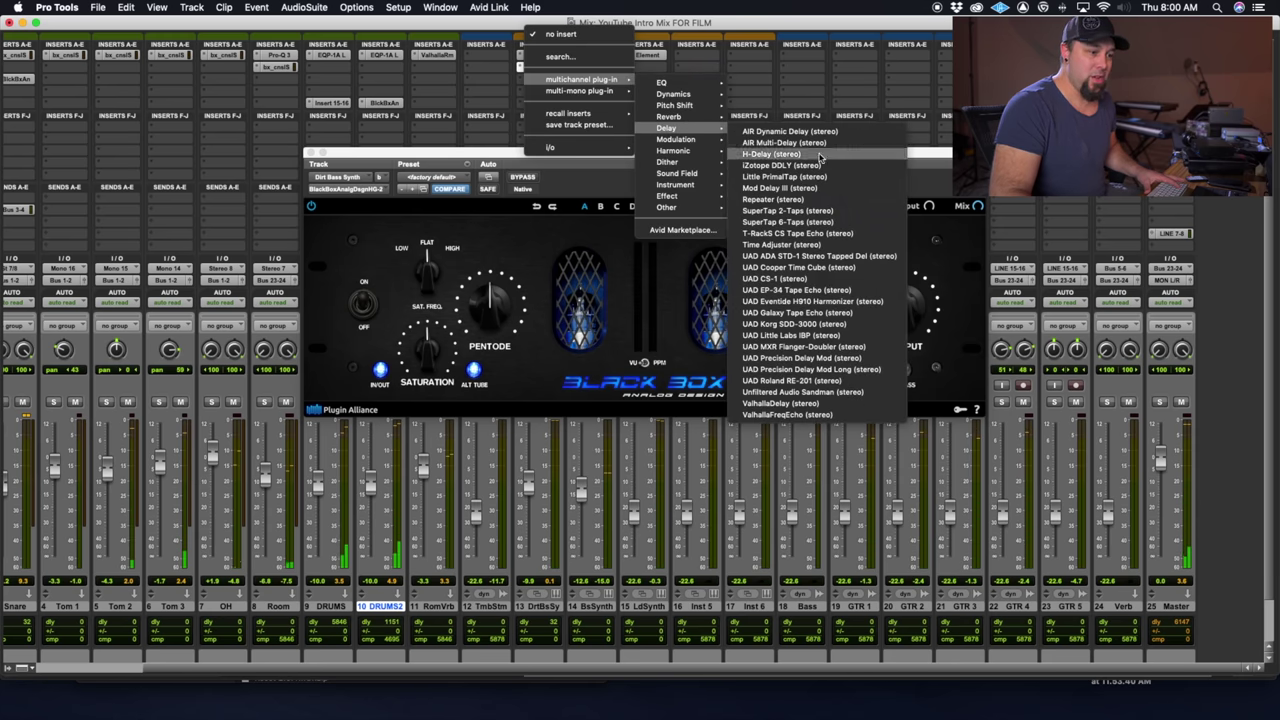
click(848, 406)
drag(516, 146, 508, 118)
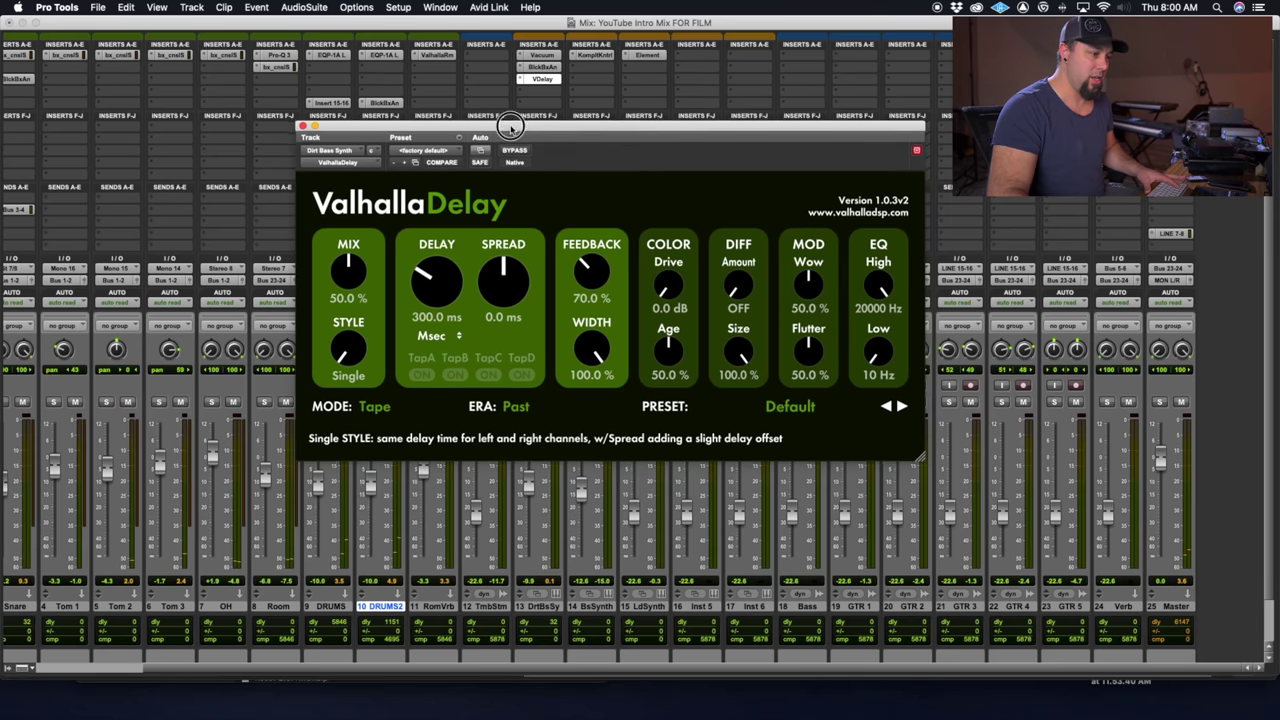
Set ValhallaDelay's Spread to 20.0 ms, delay sync to Note at 1/4, Mix to 40.2% and Feedback to 43.0%.
drag(503, 282, 518, 80)
click(433, 336)
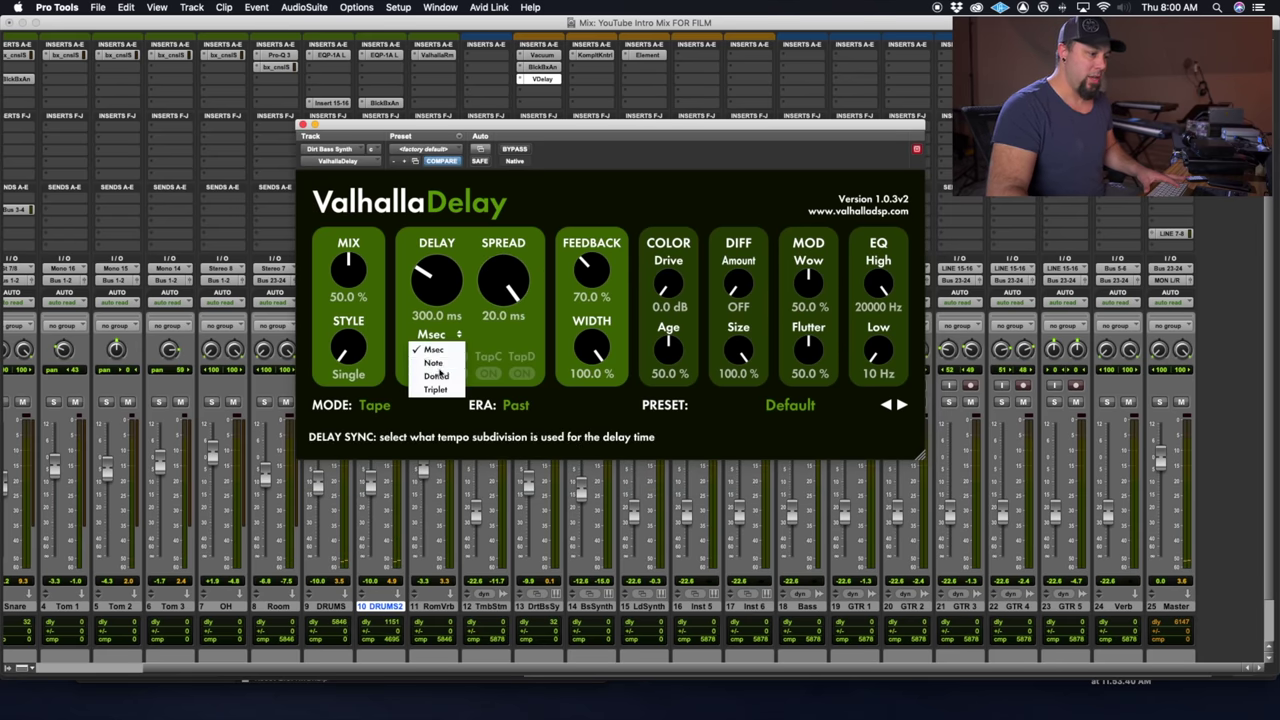
click(441, 364)
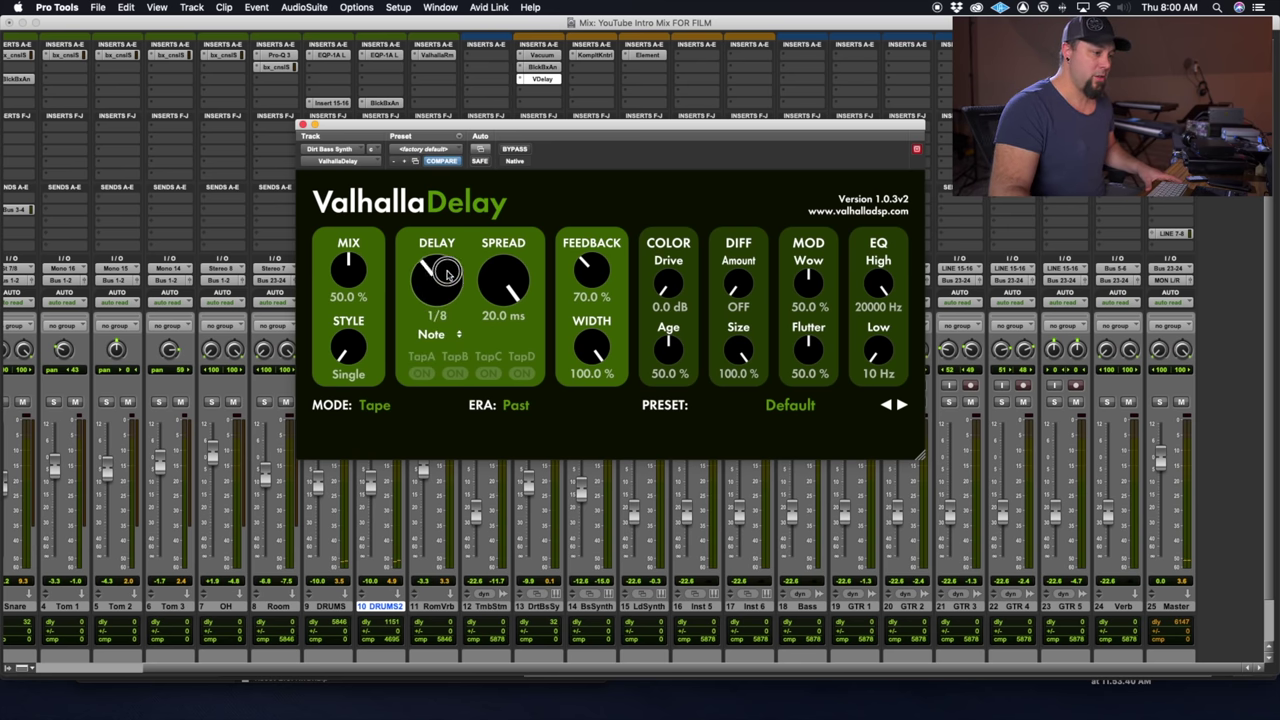
drag(356, 267, 361, 294)
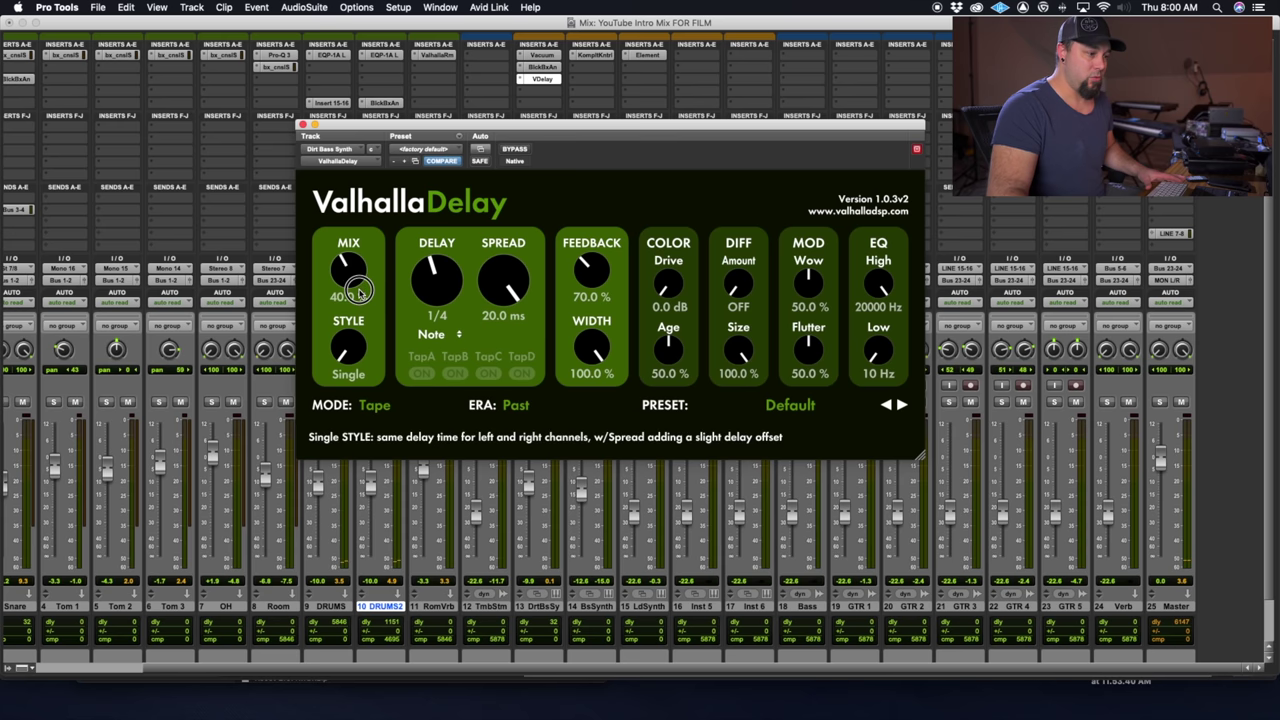
drag(591, 270, 592, 310)
Set ValhallaDelay's EQ High to 3900 Hz and Low to 290 Hz, and reduce Wow and Flutter to 0.0%.
drag(878, 283, 872, 385)
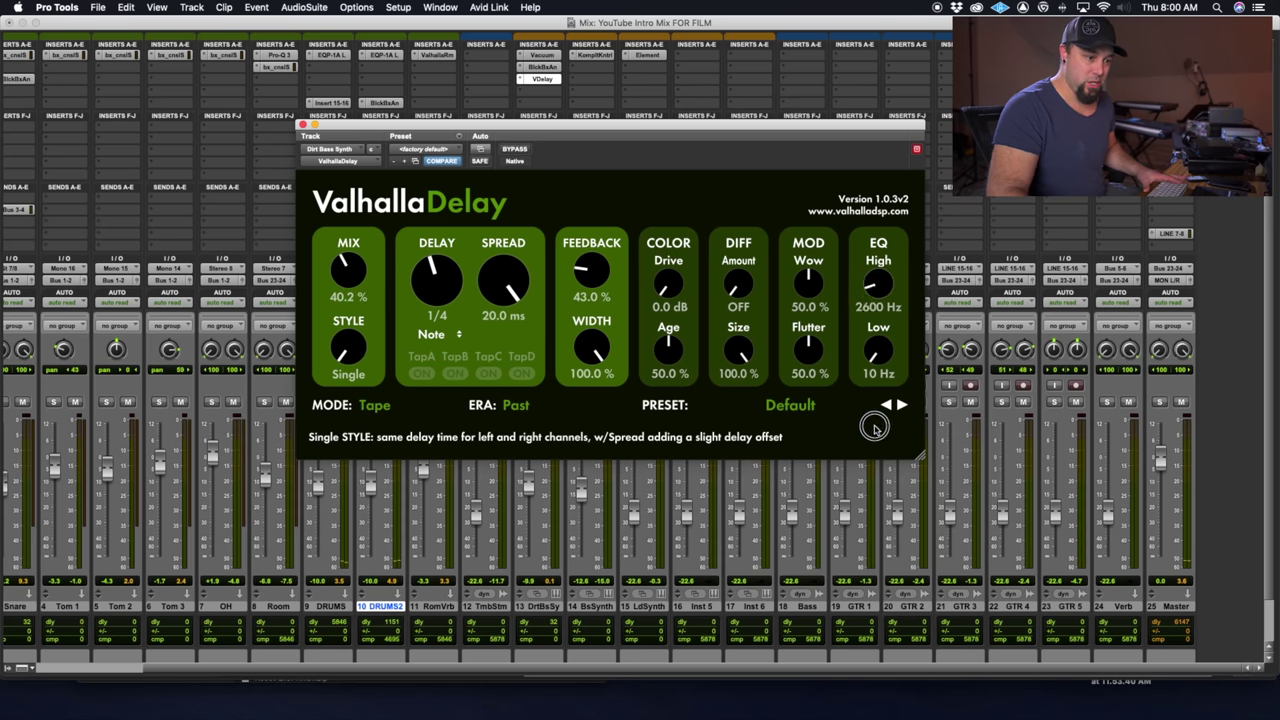
drag(880, 292, 882, 278)
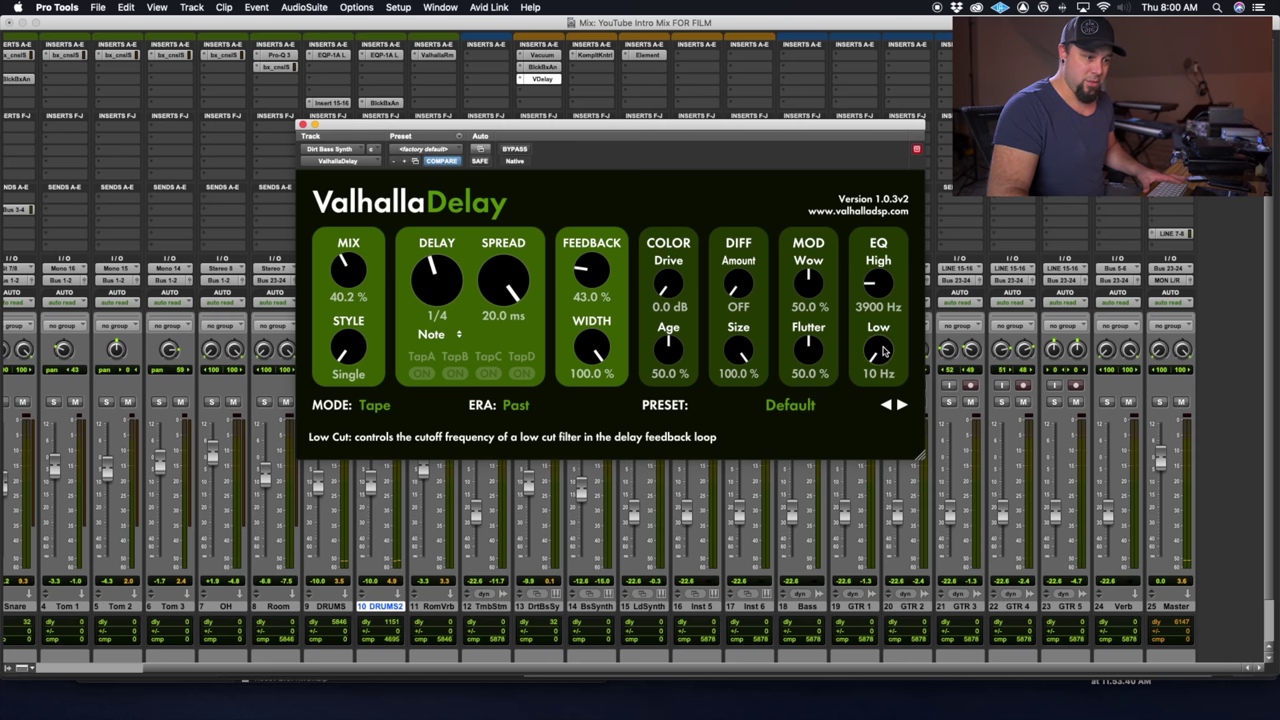
drag(882, 333, 882, 329)
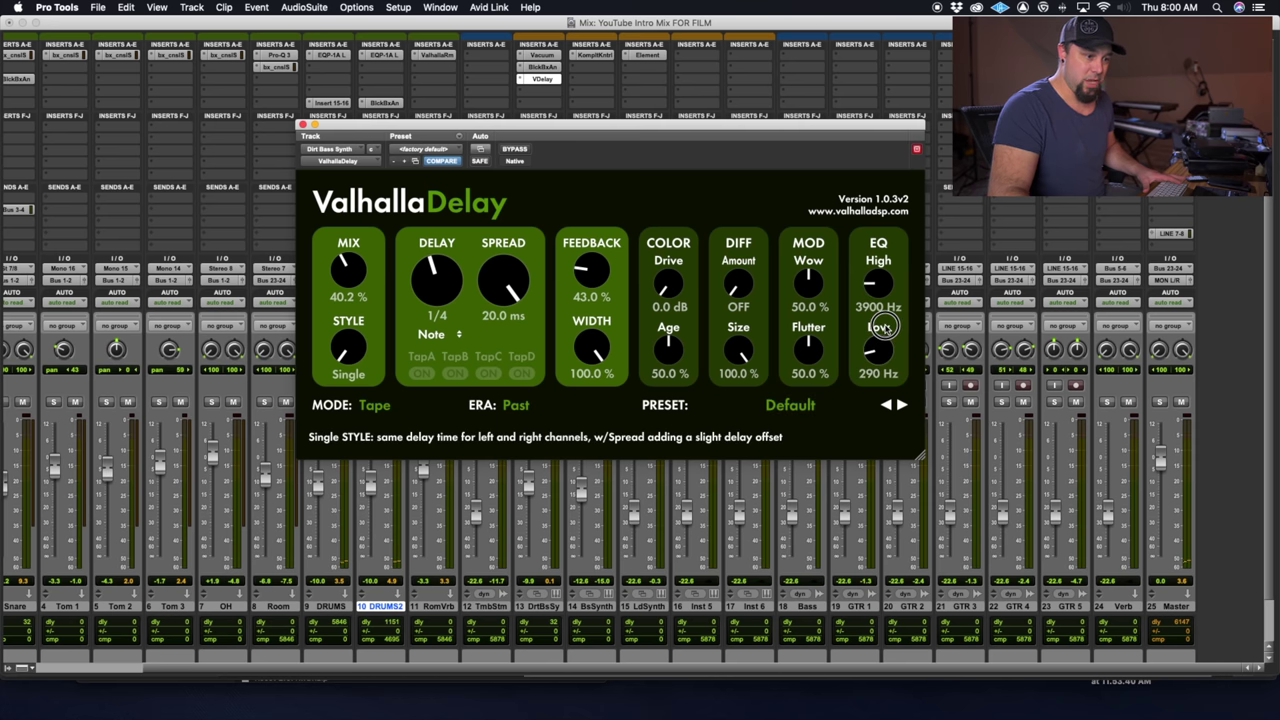
drag(811, 284, 809, 382)
drag(808, 349, 806, 453)
drag(825, 290, 808, 408)
Try ValhallaDelay on the Dirt Bass Synth with Feedback reduced to 0.0%.
drag(430, 133, 391, 101)
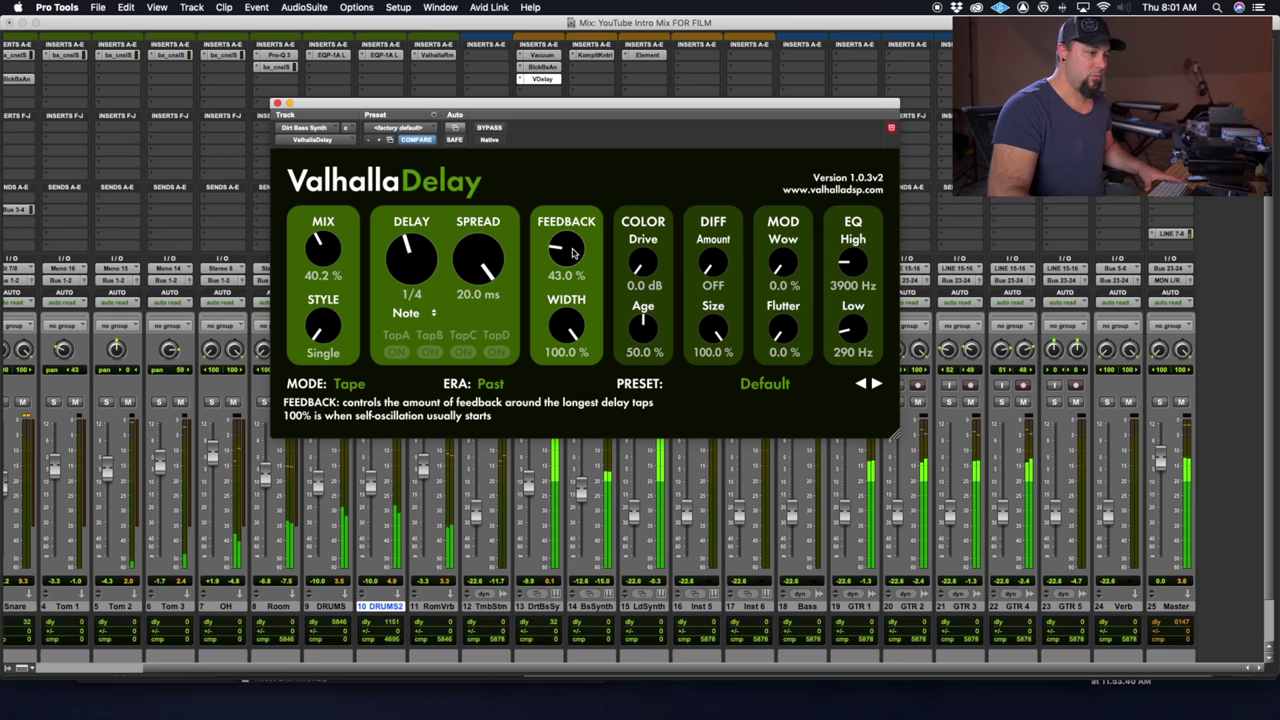
drag(573, 252, 574, 350)
drag(424, 105, 751, 85)
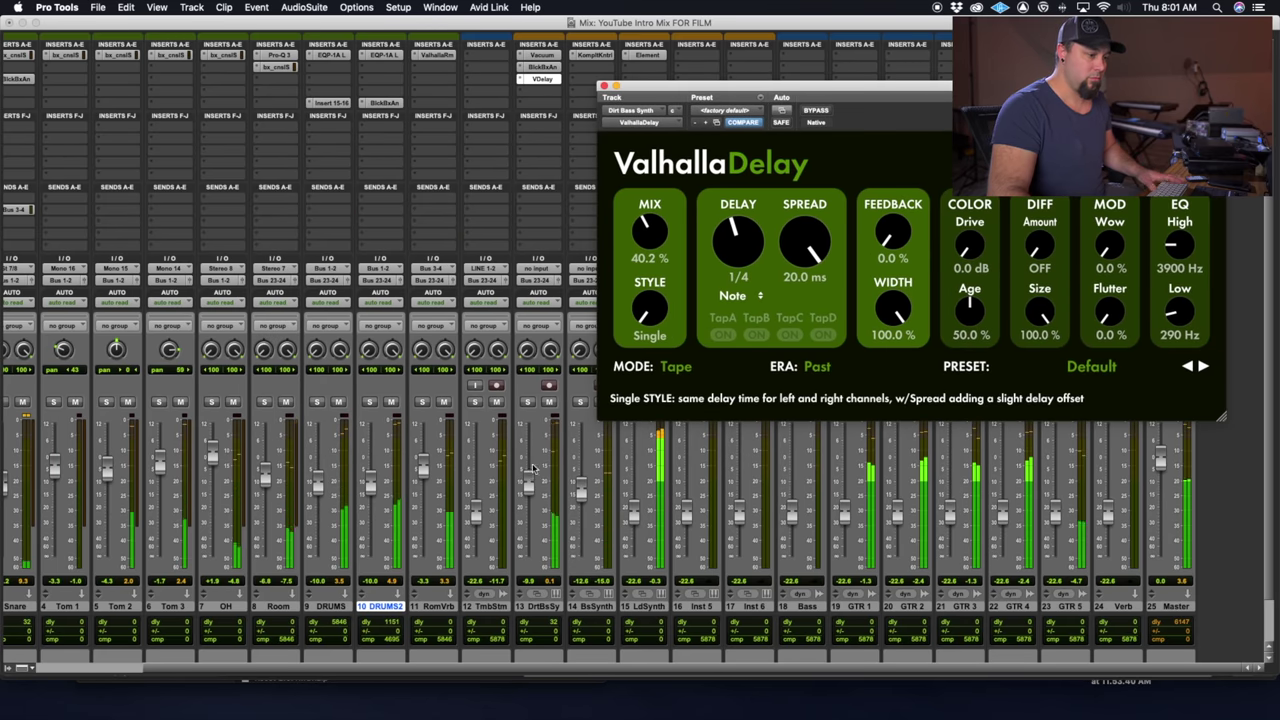
With the Dirt Bass Synth soloed, raise ValhallaDelay's Feedback to 25.8%, close the plug-in and clear the solo.
click(524, 401)
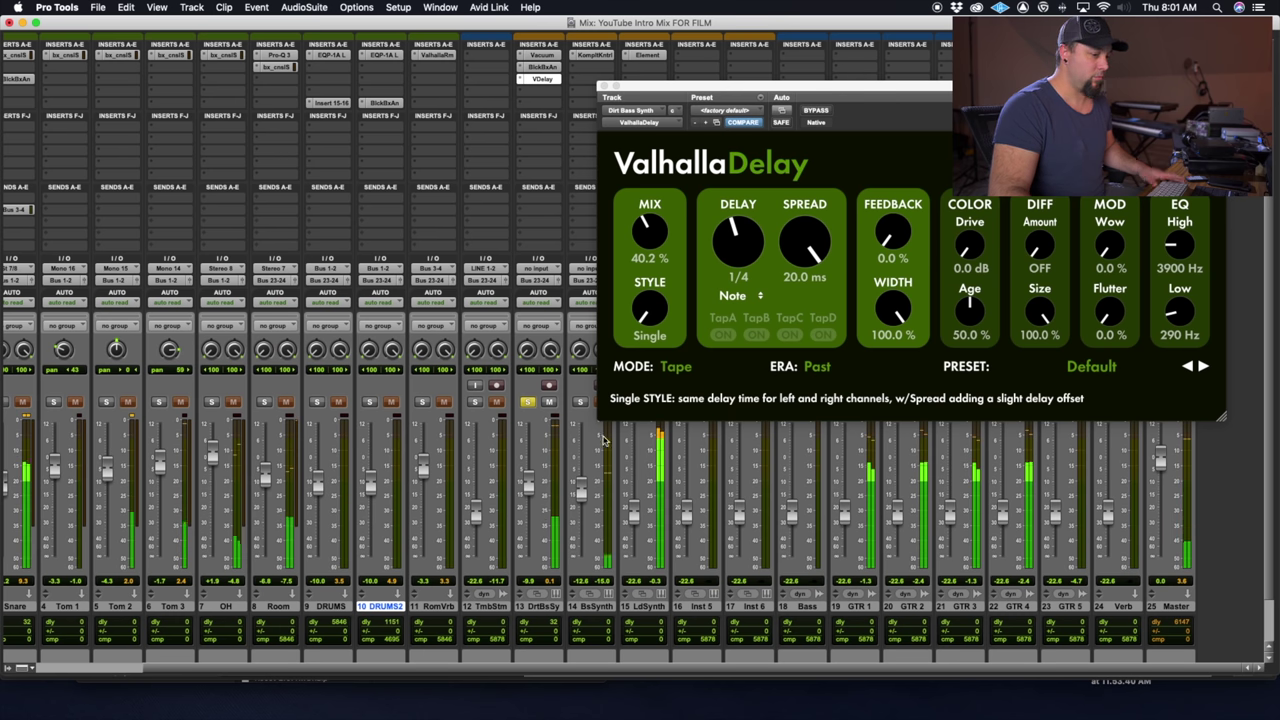
drag(790, 108, 363, 88)
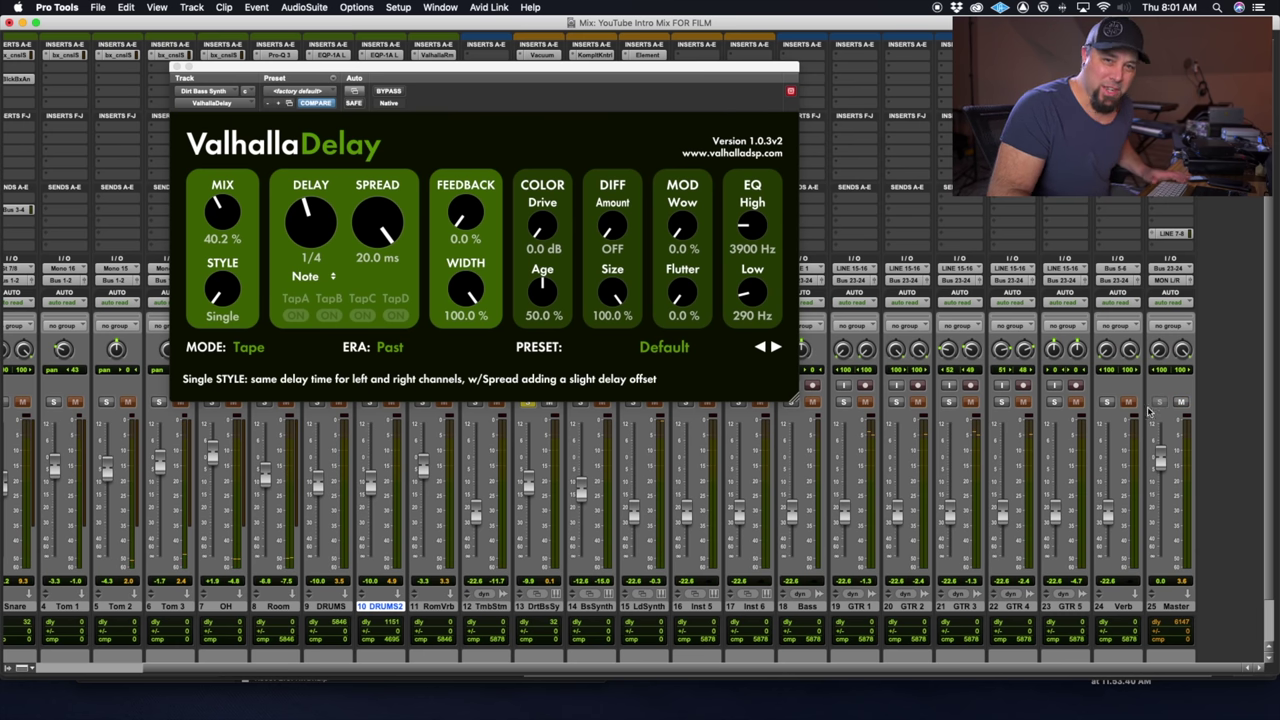
drag(490, 66, 895, 85)
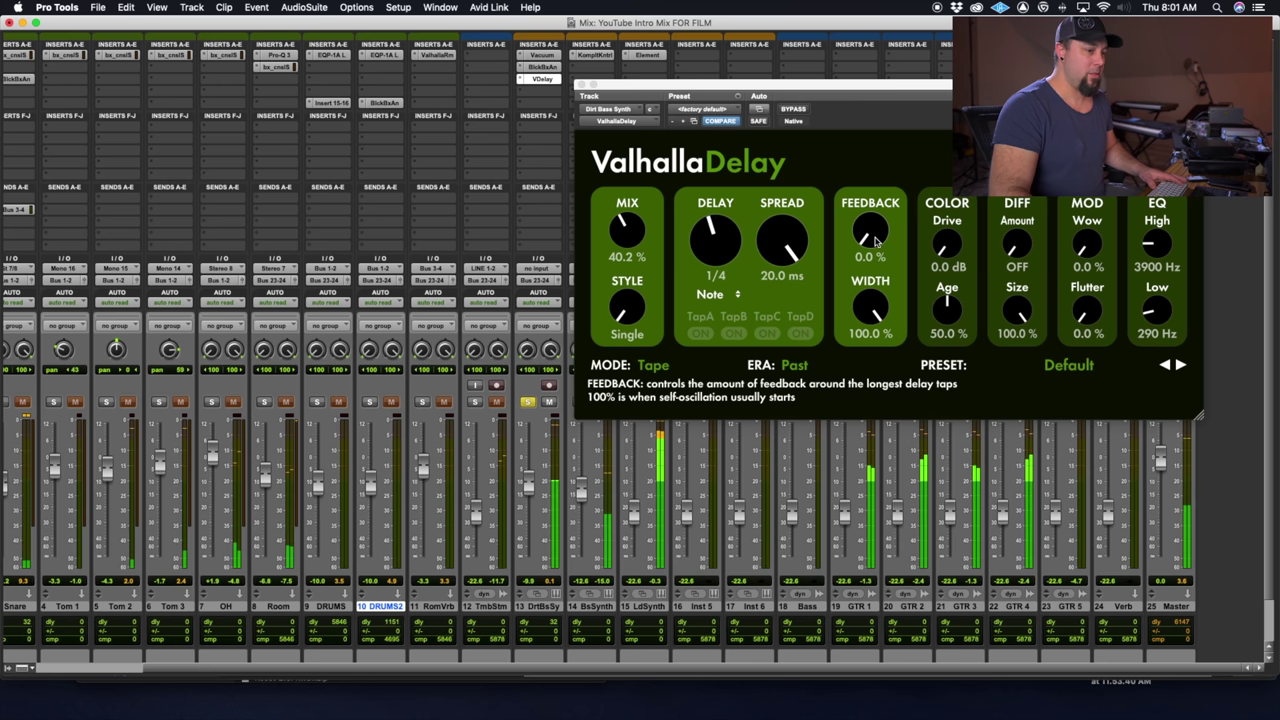
drag(875, 240, 875, 218)
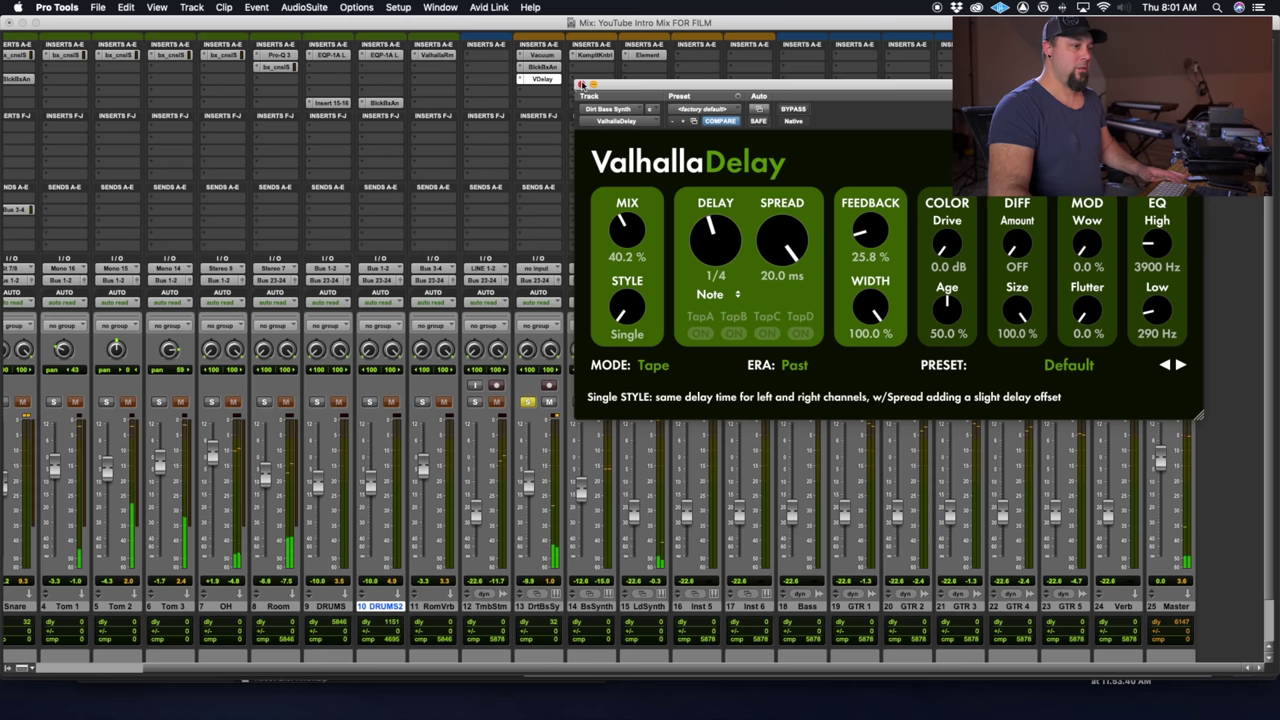
click(581, 85)
click(524, 401)
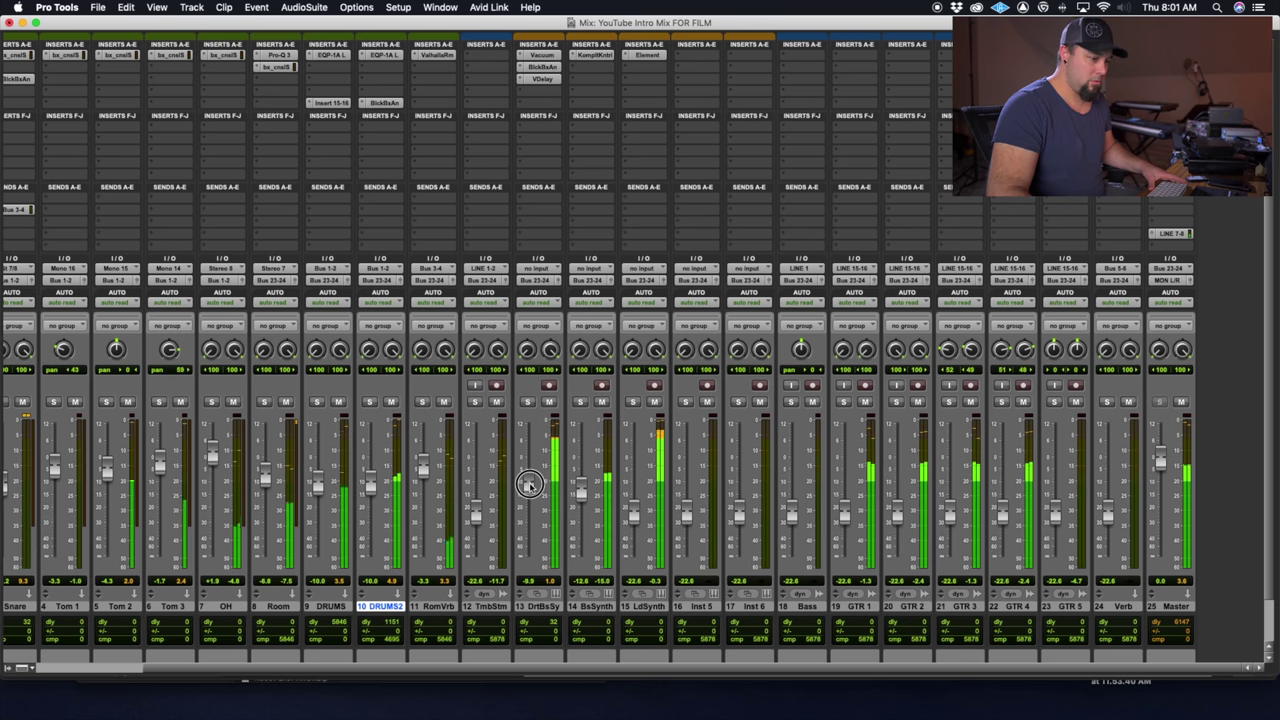
Solo the BsSynth track and place the playback cursor at 2|4|000 in the Edit window.
click(580, 401)
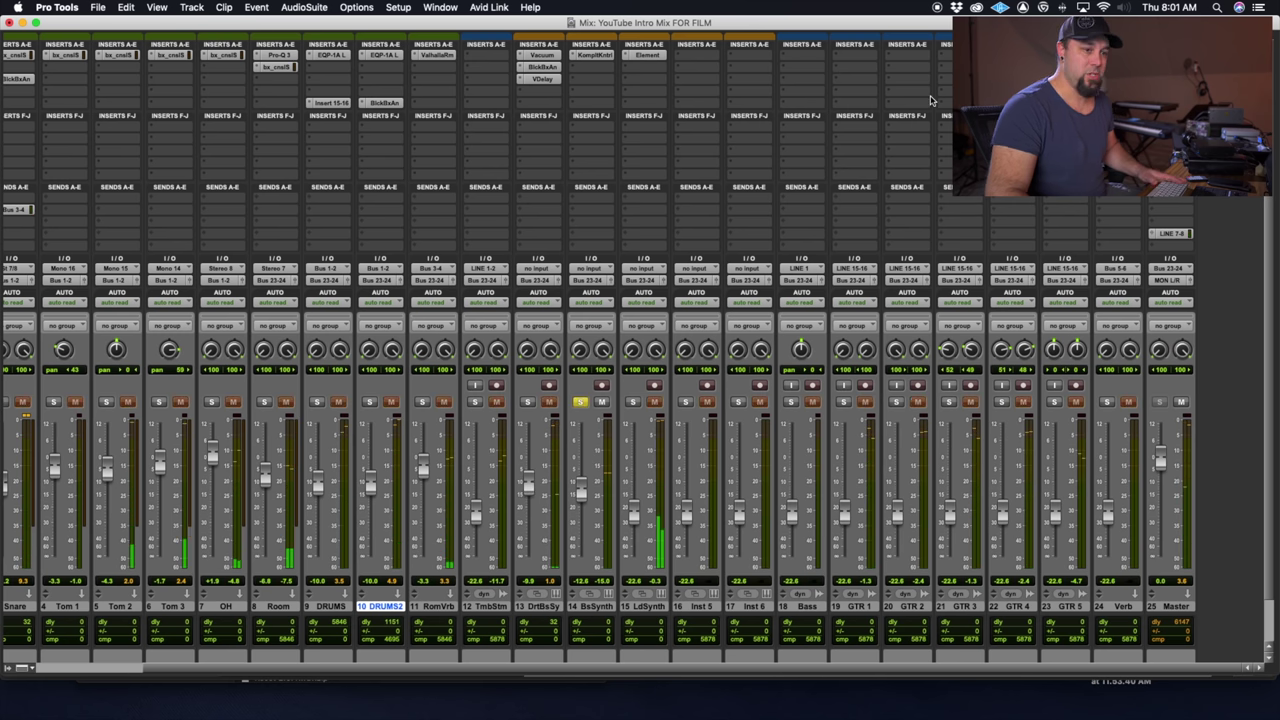
key(super+equal)
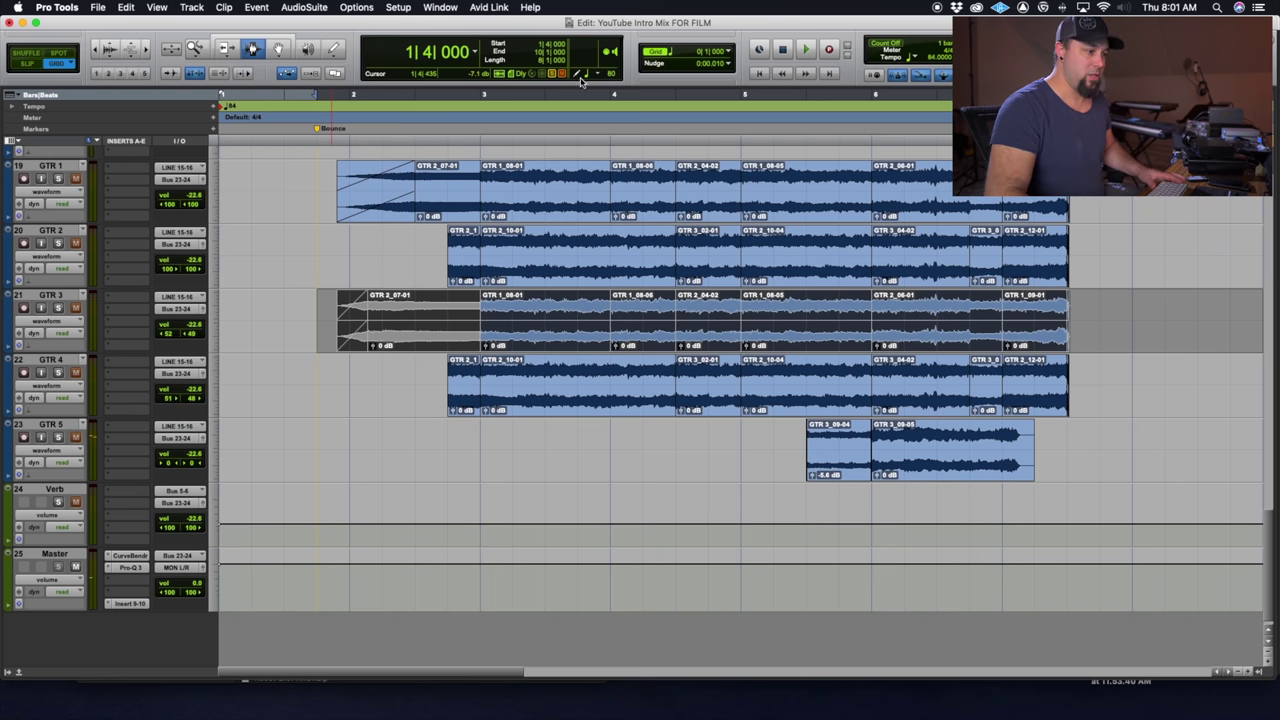
scroll(450, 147, up, 10)
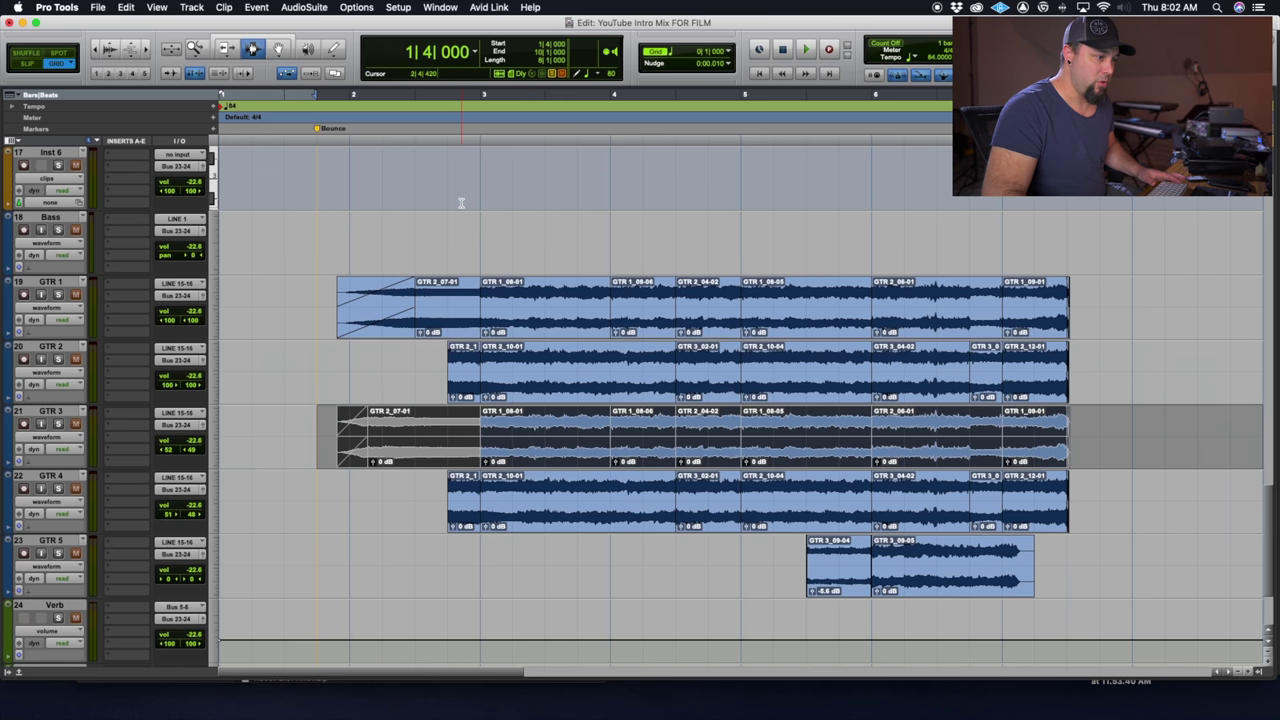
click(449, 206)
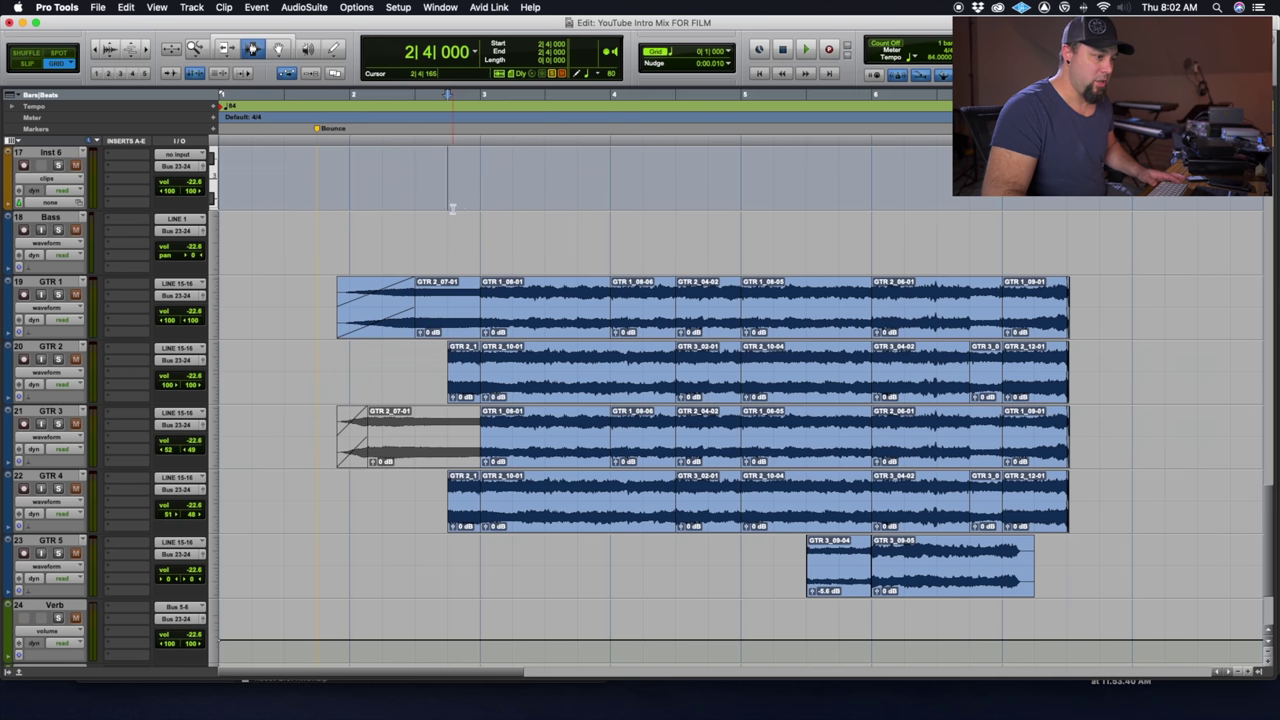
Try different BsSynth levels during playback in the Mix window, clear its solo and set its fader to -16.6 dB.
key(space)
key(super+equal)
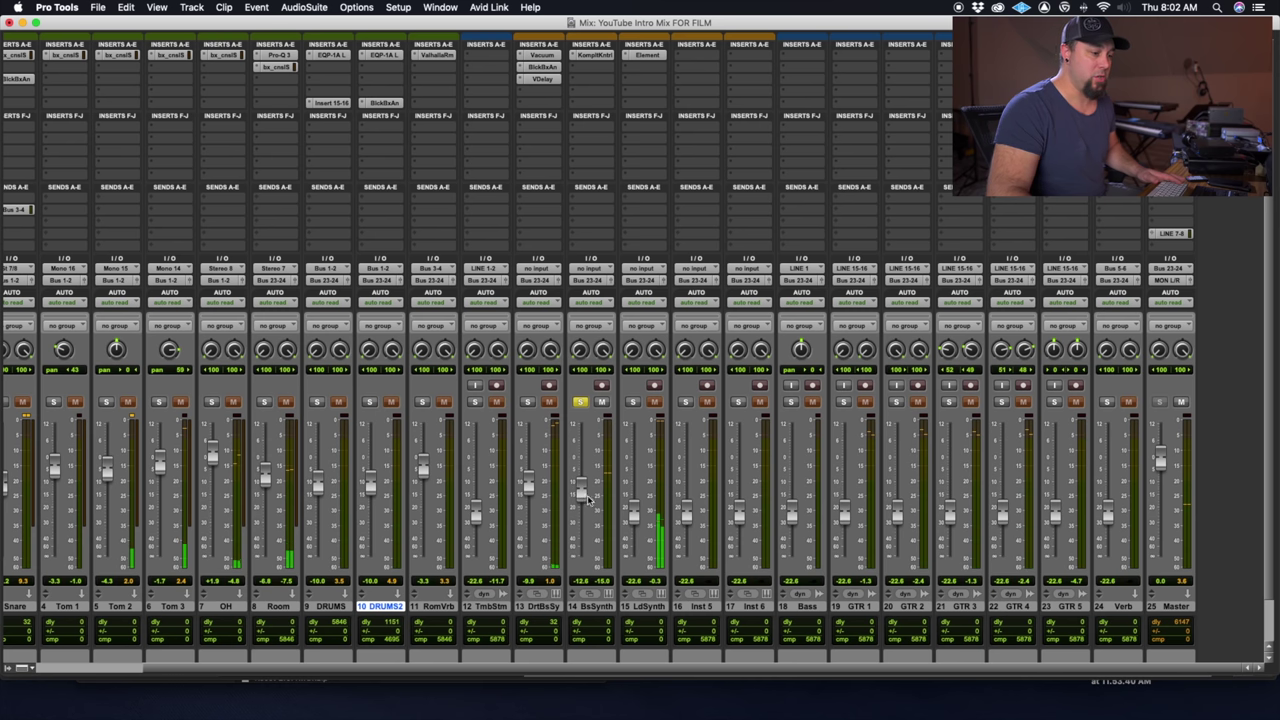
drag(584, 491, 588, 460)
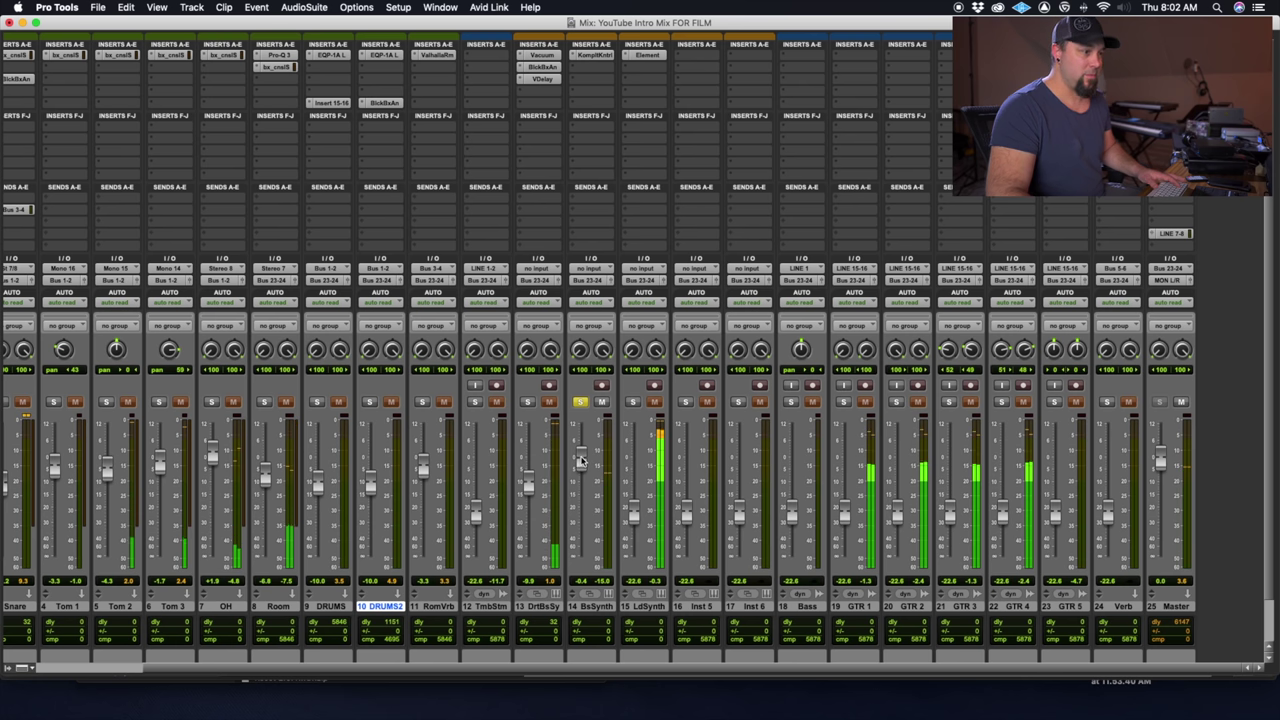
drag(579, 459, 579, 487)
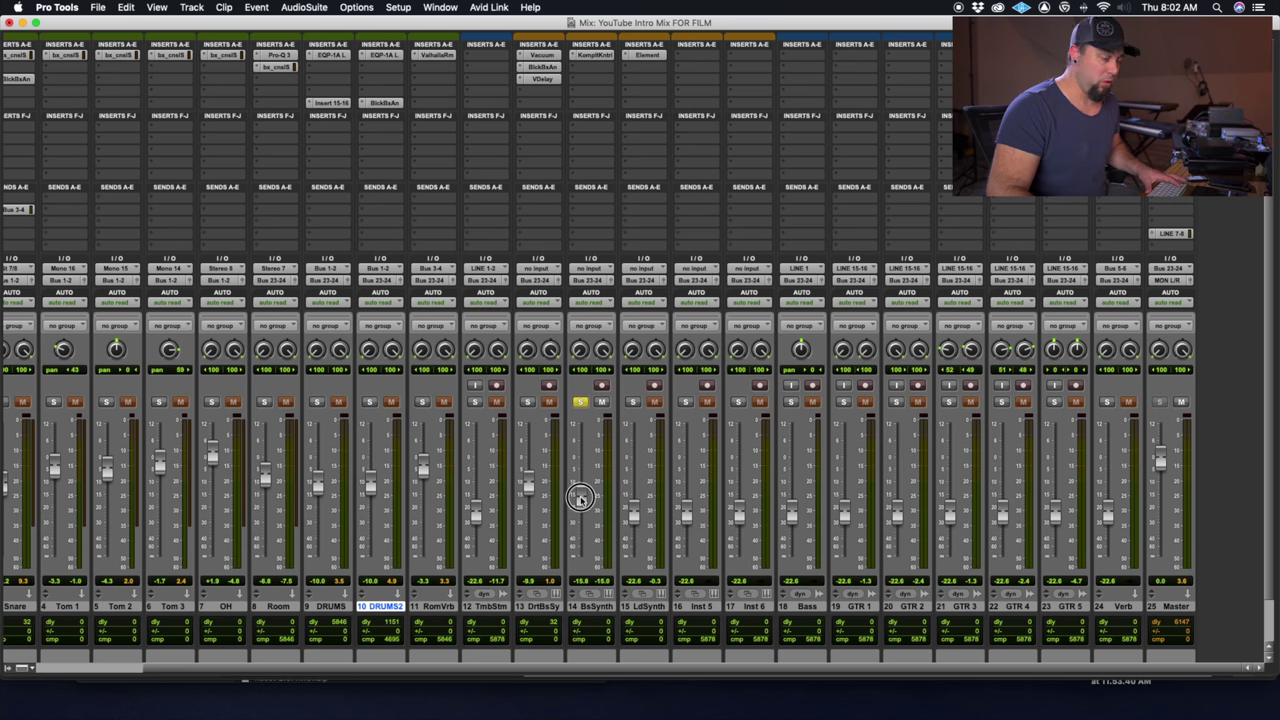
click(580, 402)
drag(580, 548, 634, 478)
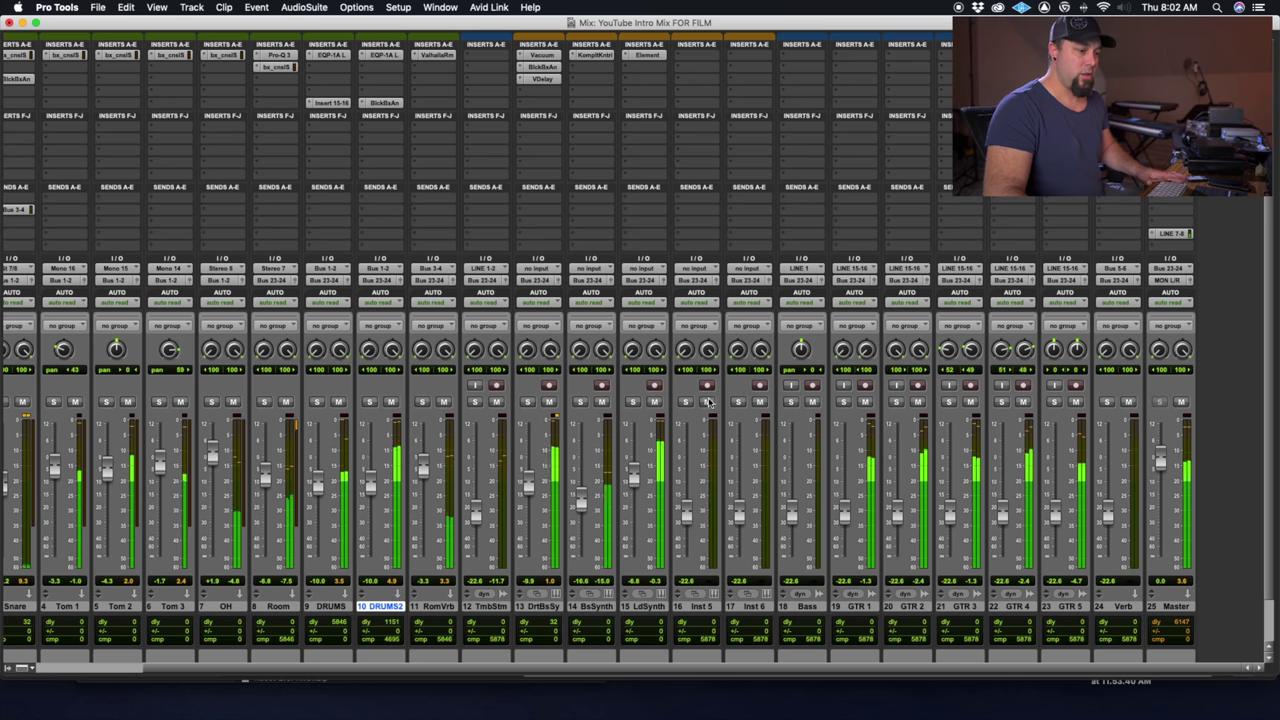
Lower the LdSynth fader all the way and select the Inst 5 track.
drag(631, 478, 643, 640)
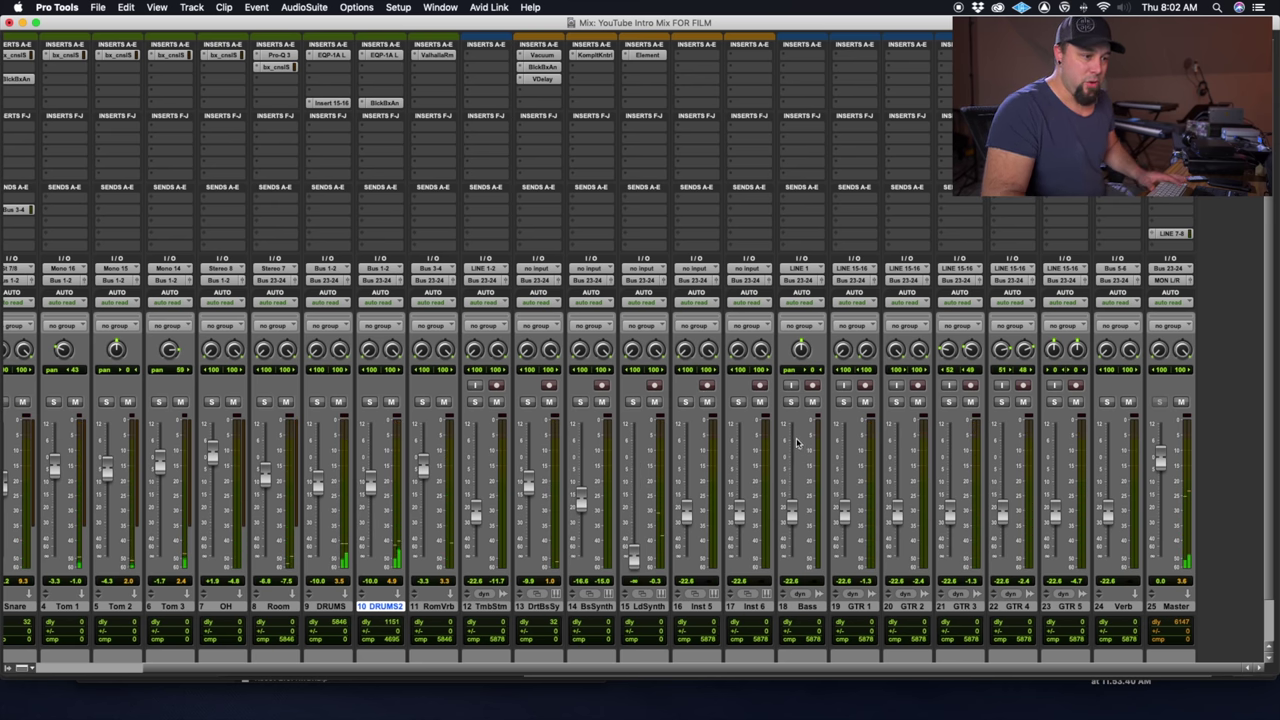
scroll(797, 442, down, 1)
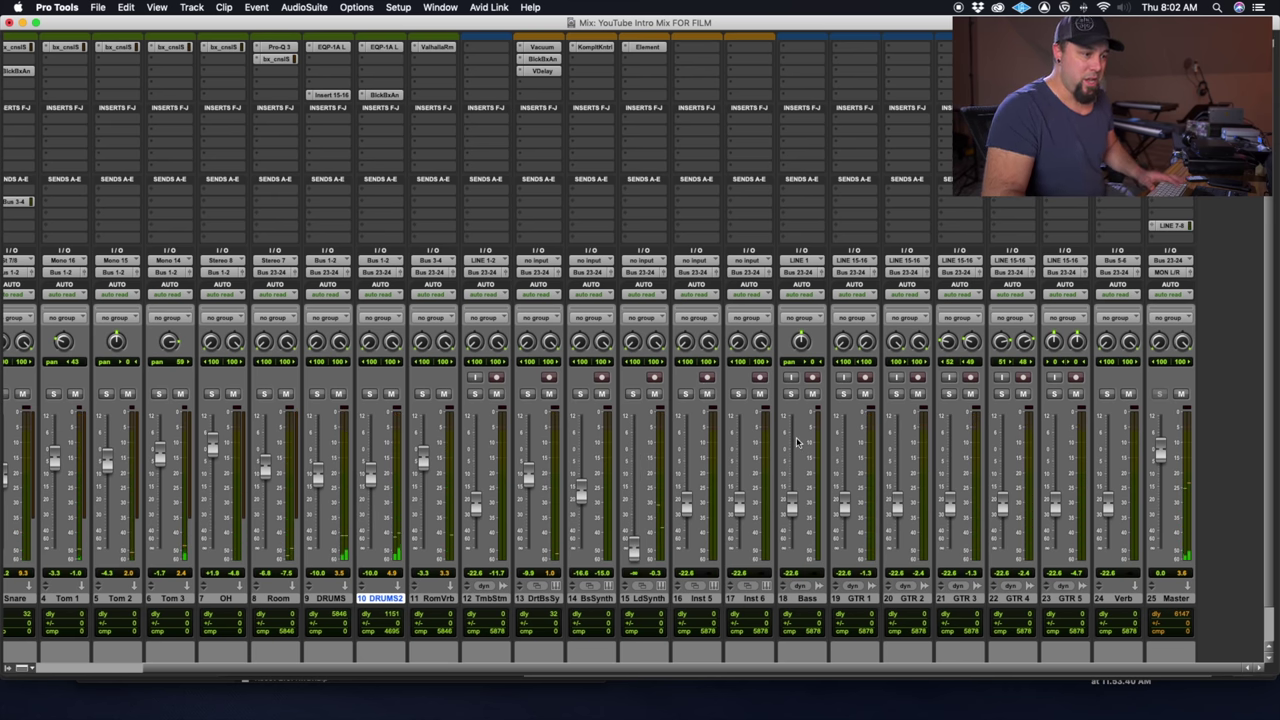
click(704, 598)
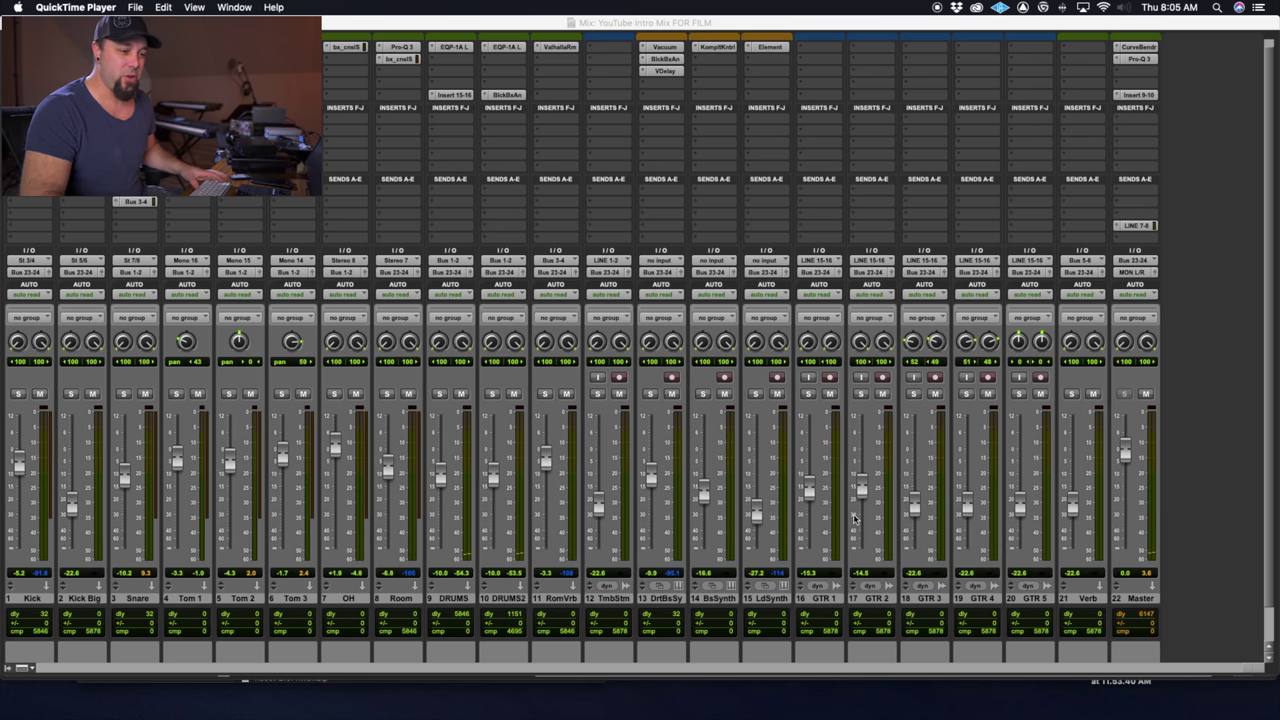
Adjust the guitar levels during playback, pulling GTR 1 and GTR 2 fully down and setting GTR 3 to -14.0 dB and GTR 4 to -13.7 dB.
drag(808, 484, 818, 508)
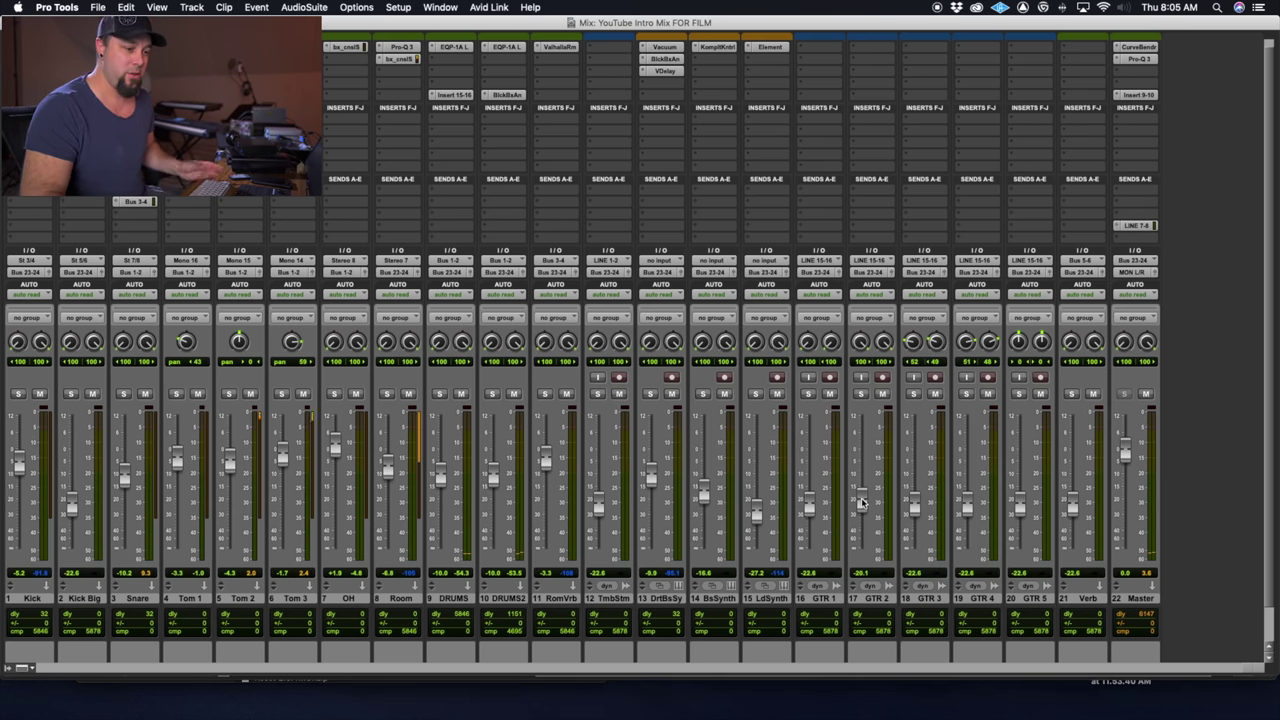
key(space)
drag(808, 506, 866, 497)
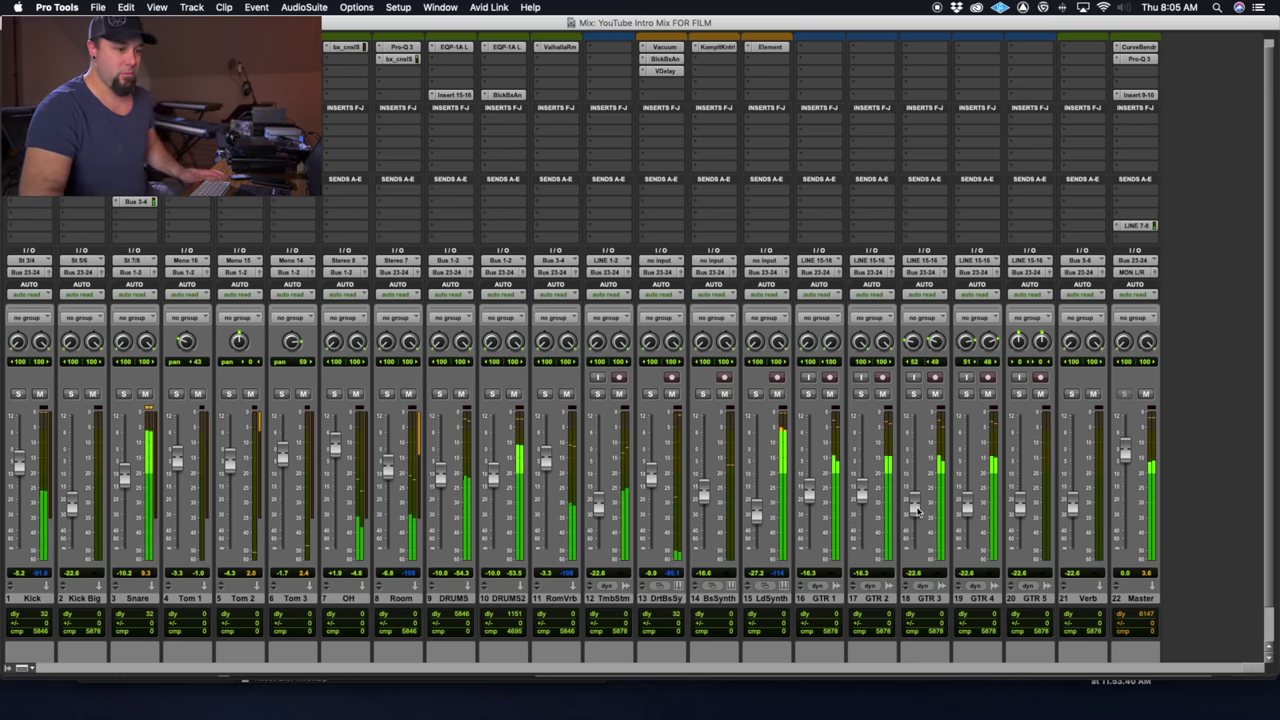
drag(913, 505, 918, 487)
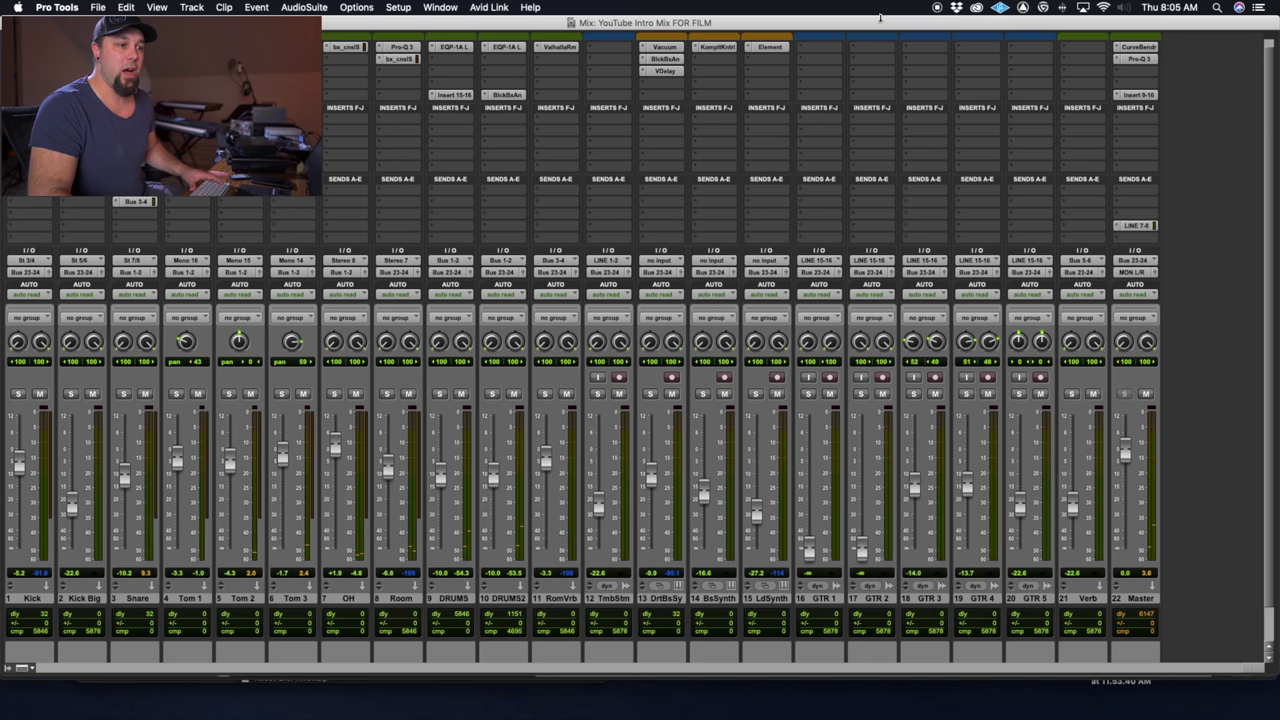
Insert the stereo Little AlterBoy plug-in on GTR 3 and set its Pitch to -12.0.
click(923, 56)
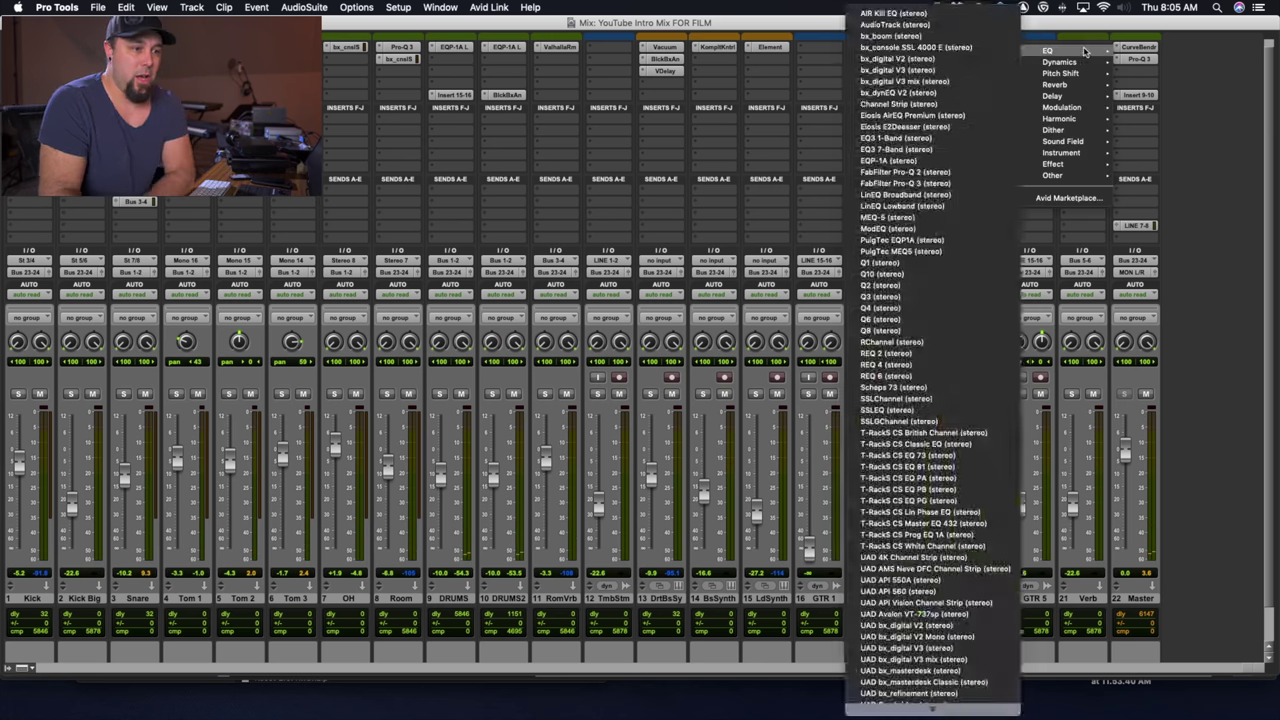
mouse_move(1073, 121)
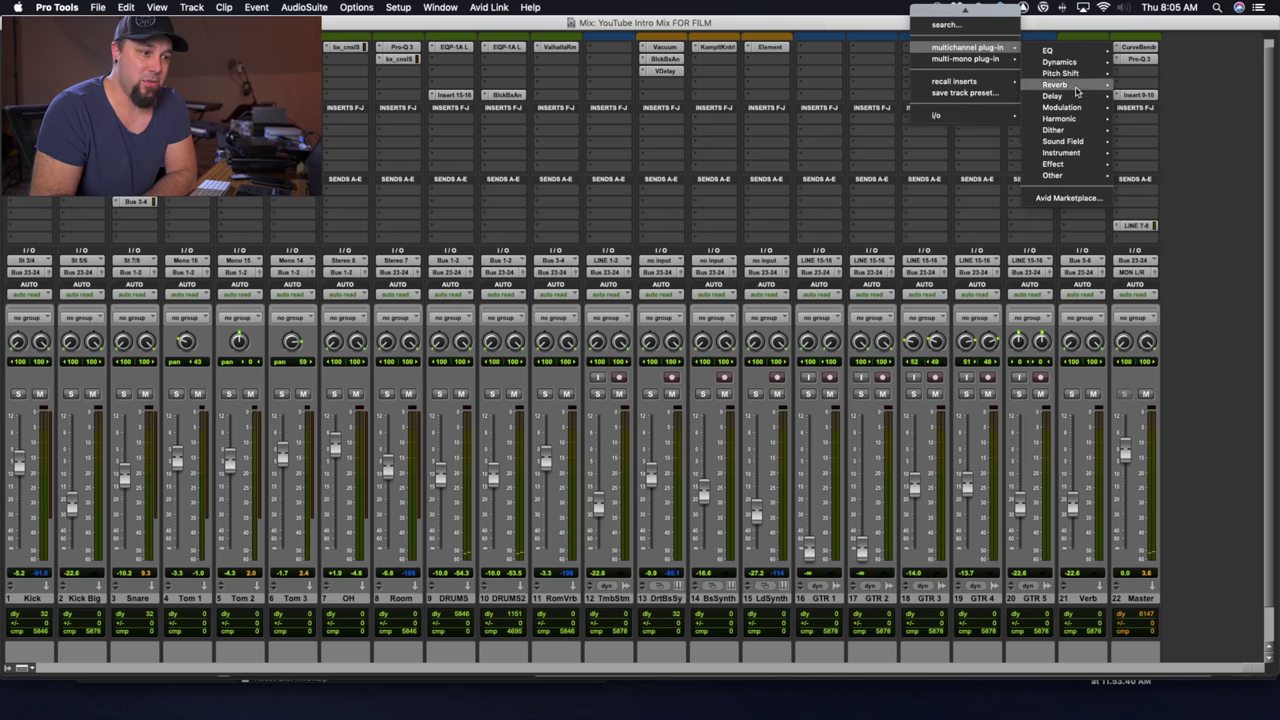
mouse_move(1077, 76)
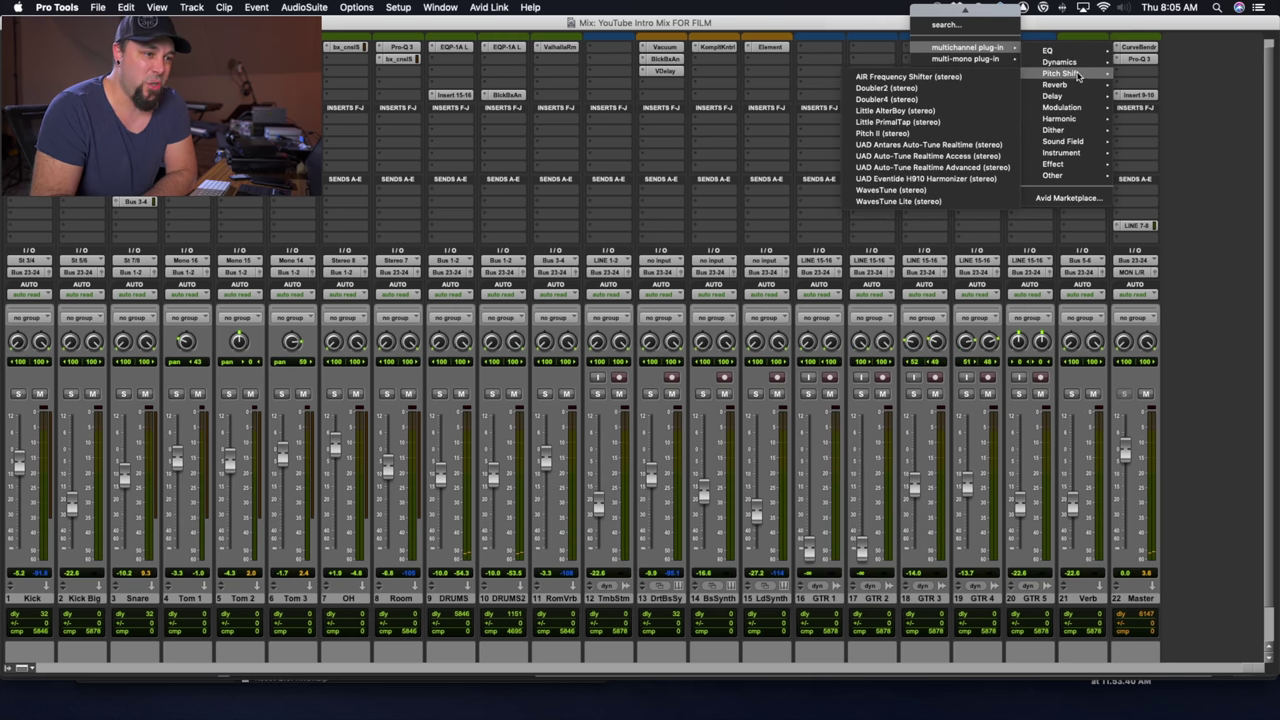
click(953, 112)
drag(838, 88, 588, 83)
drag(417, 235, 420, 300)
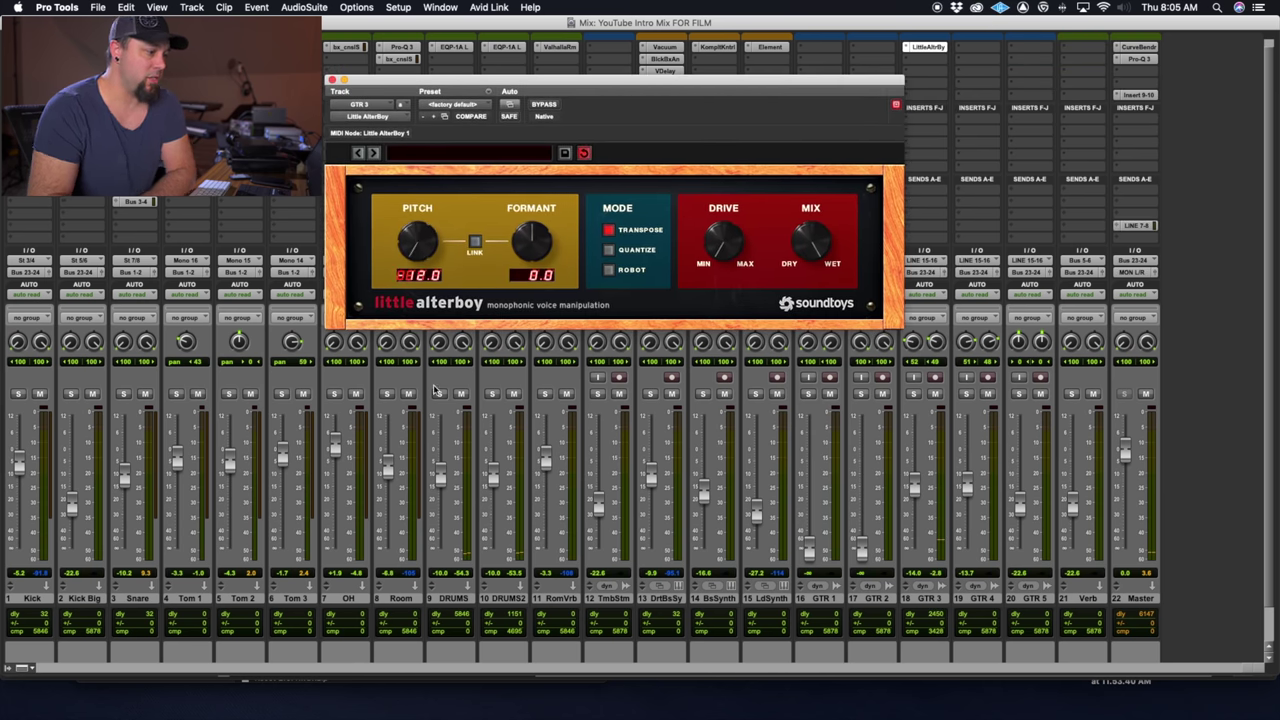
Audition the pitched GTR 3 by raising its fader to -5.9 dB and pulling GTR 4 fully down during playback.
key(space)
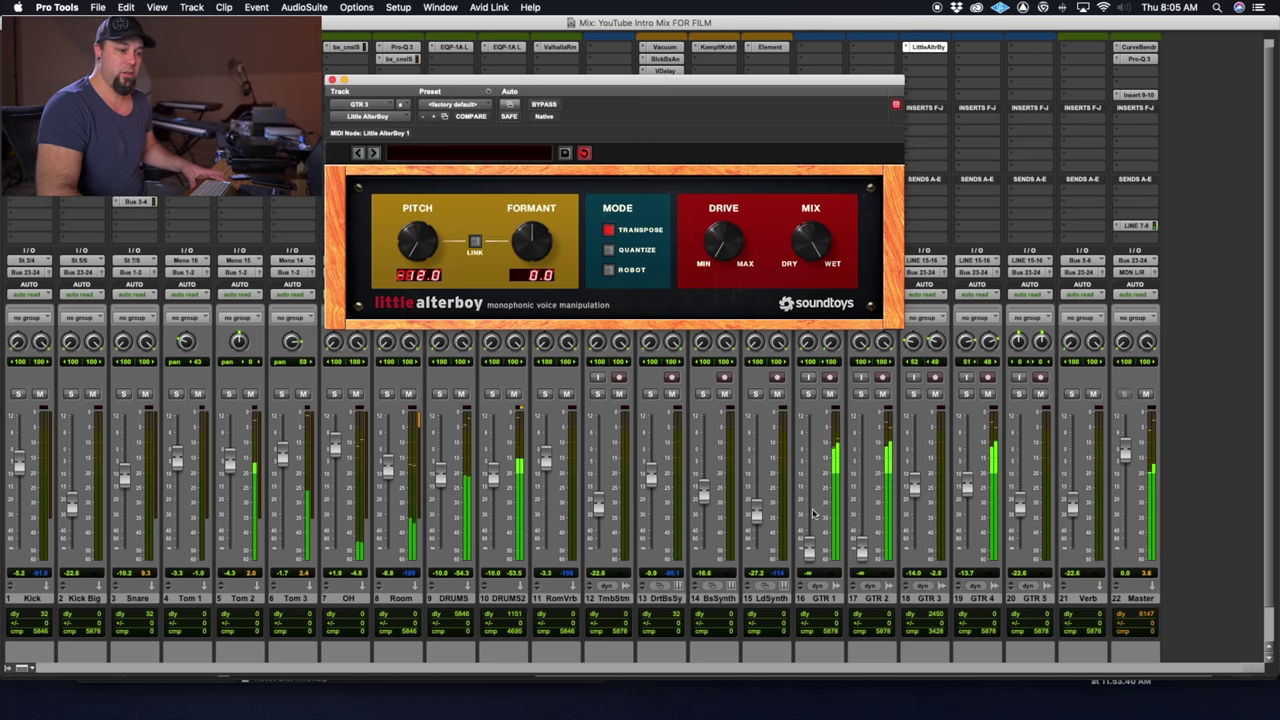
drag(914, 487, 915, 464)
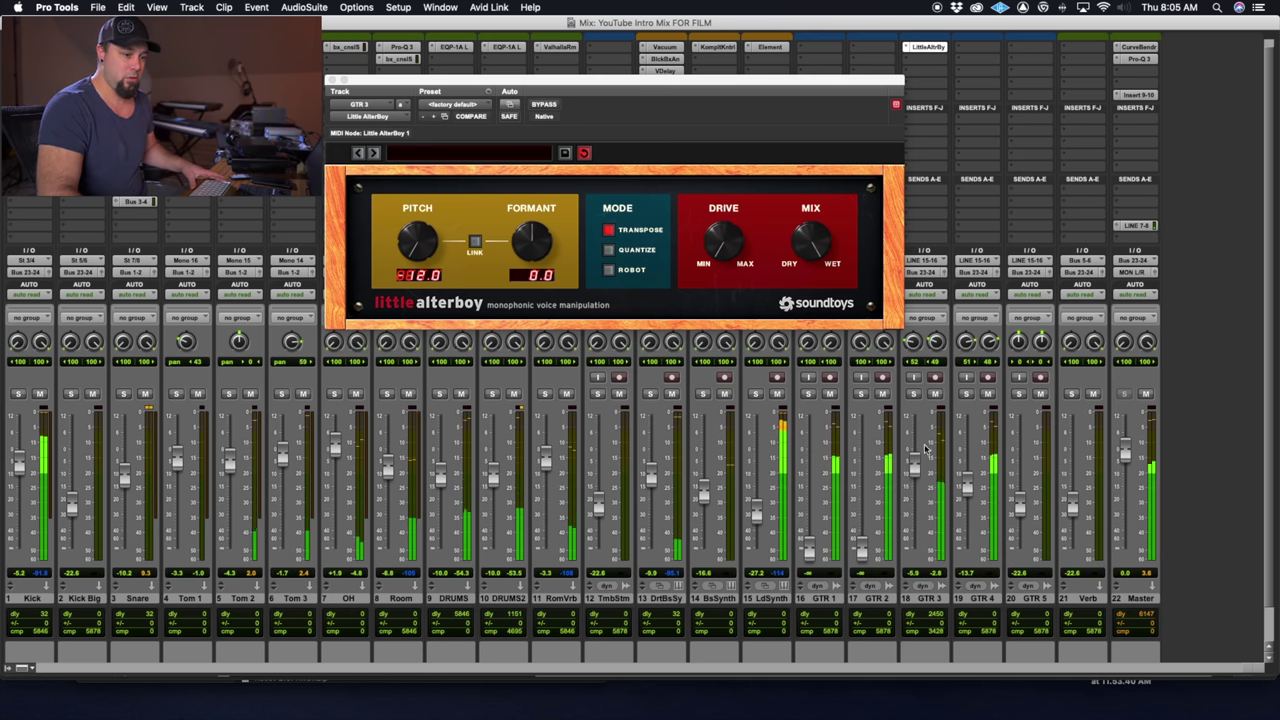
drag(972, 478, 970, 552)
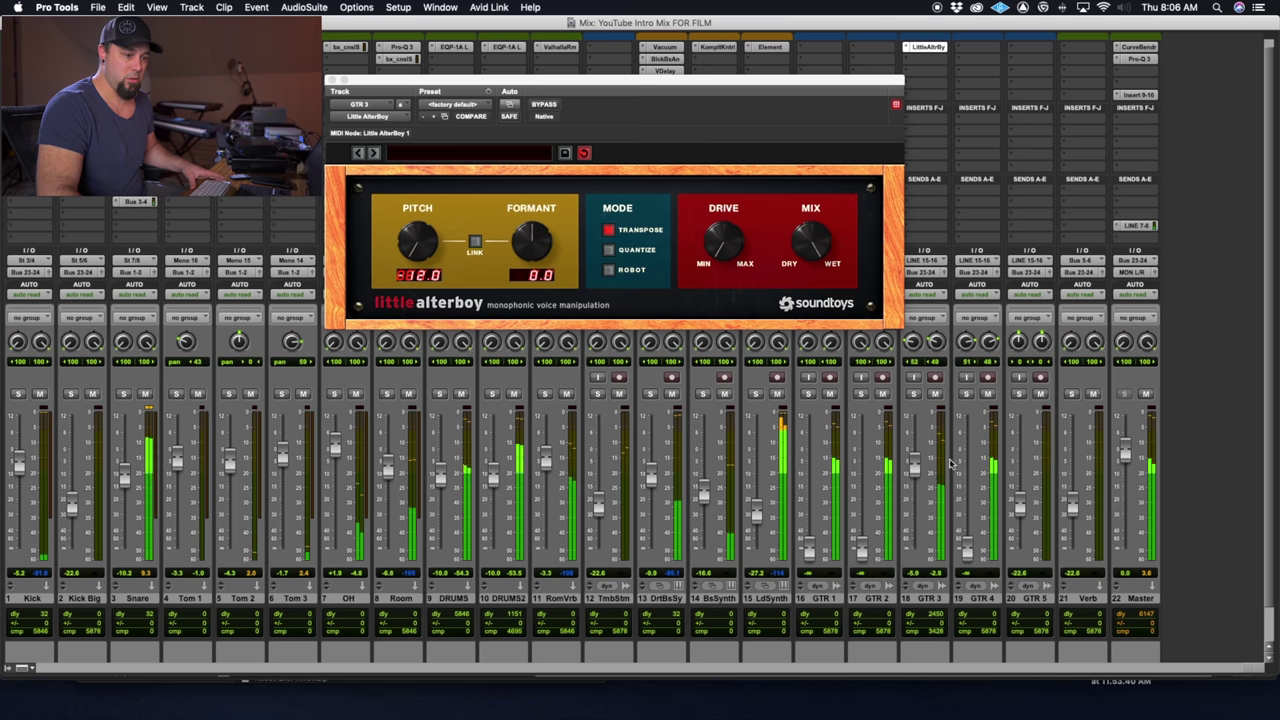
Set Little AlterBoy's Formant to -10.9 on GTR 3, copy the plug-in to GTR 4 and close its window.
drag(530, 233, 535, 240)
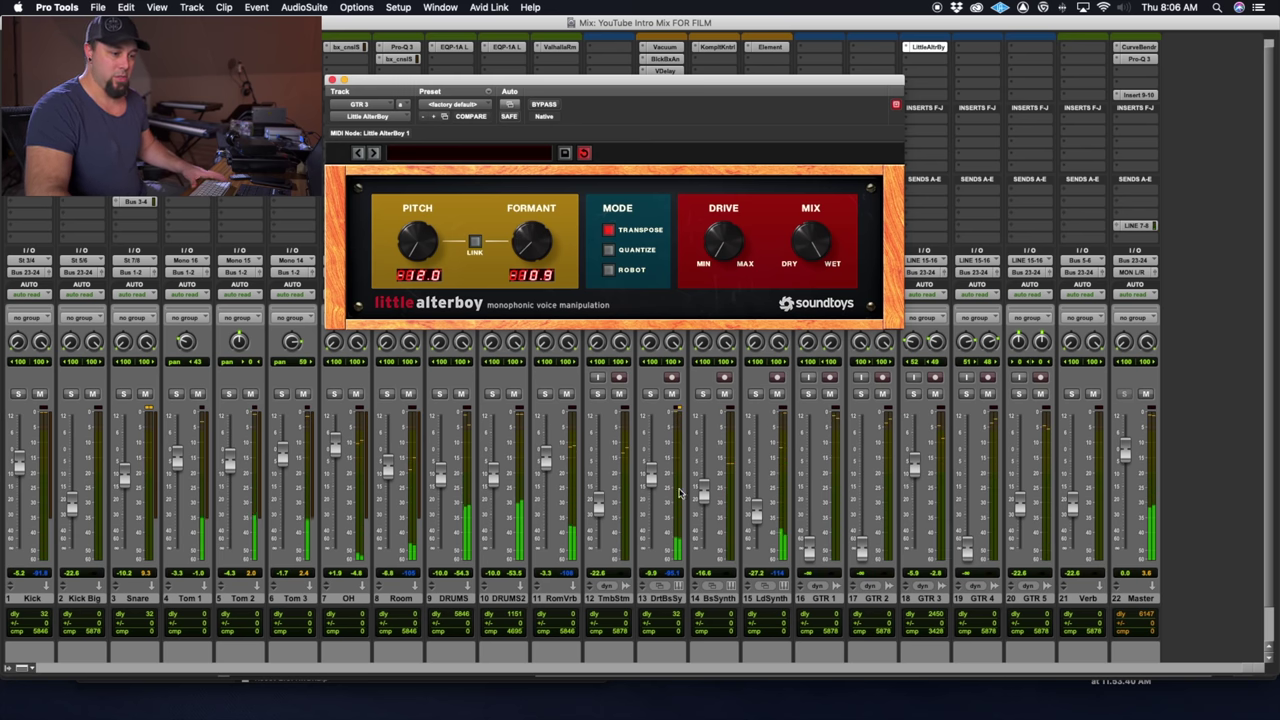
drag(932, 47, 978, 47)
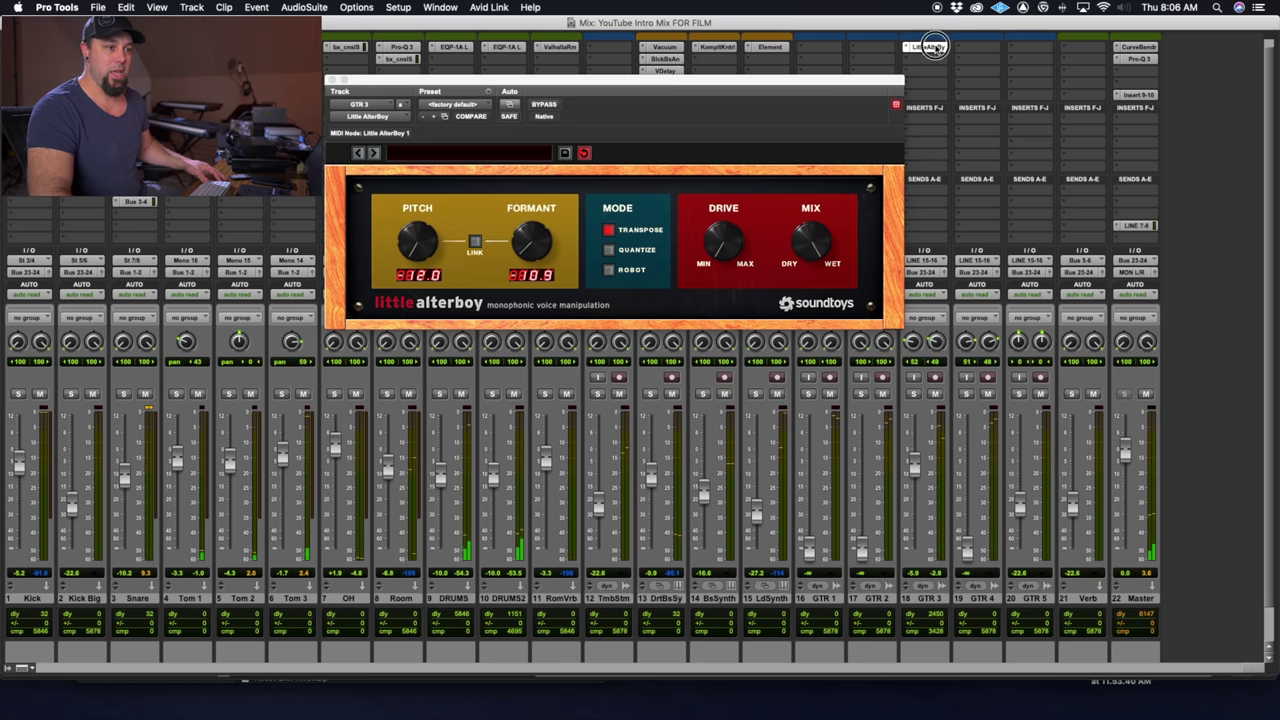
click(332, 79)
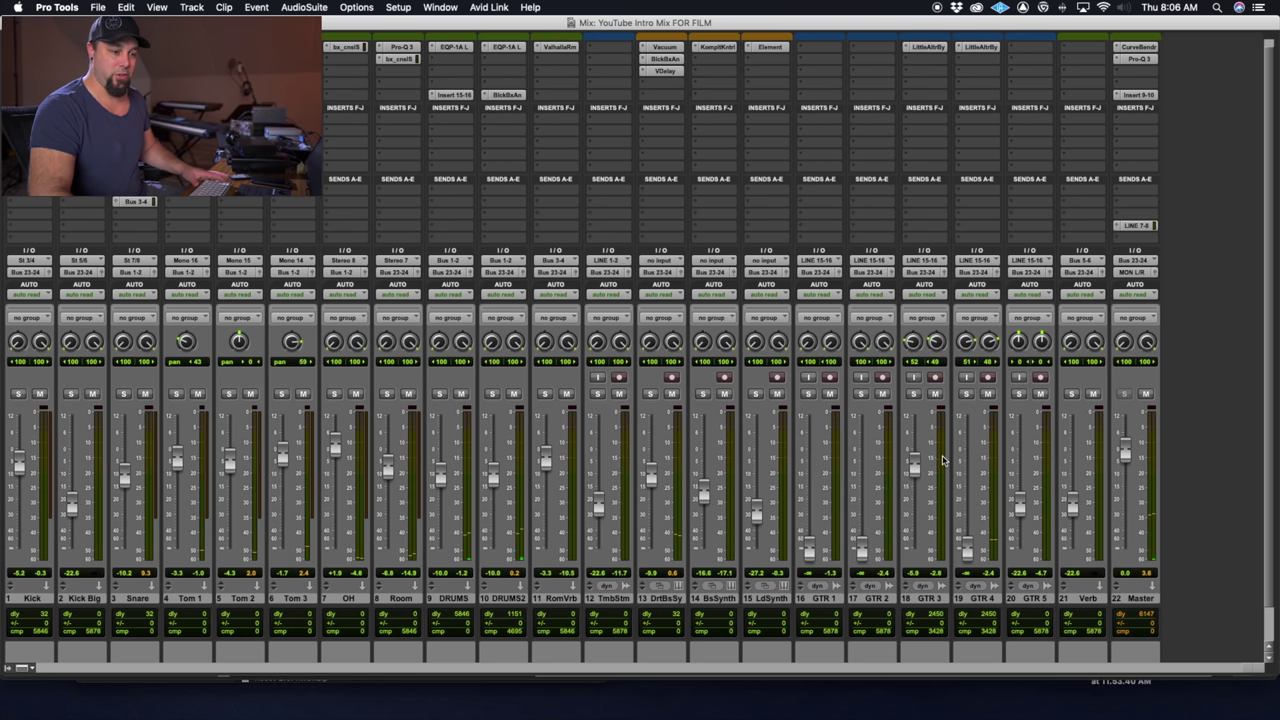
Balance the two pitched guitars, setting GTR 3 to -6.2 dB and GTR 4 to -5.9 dB.
drag(963, 541, 970, 458)
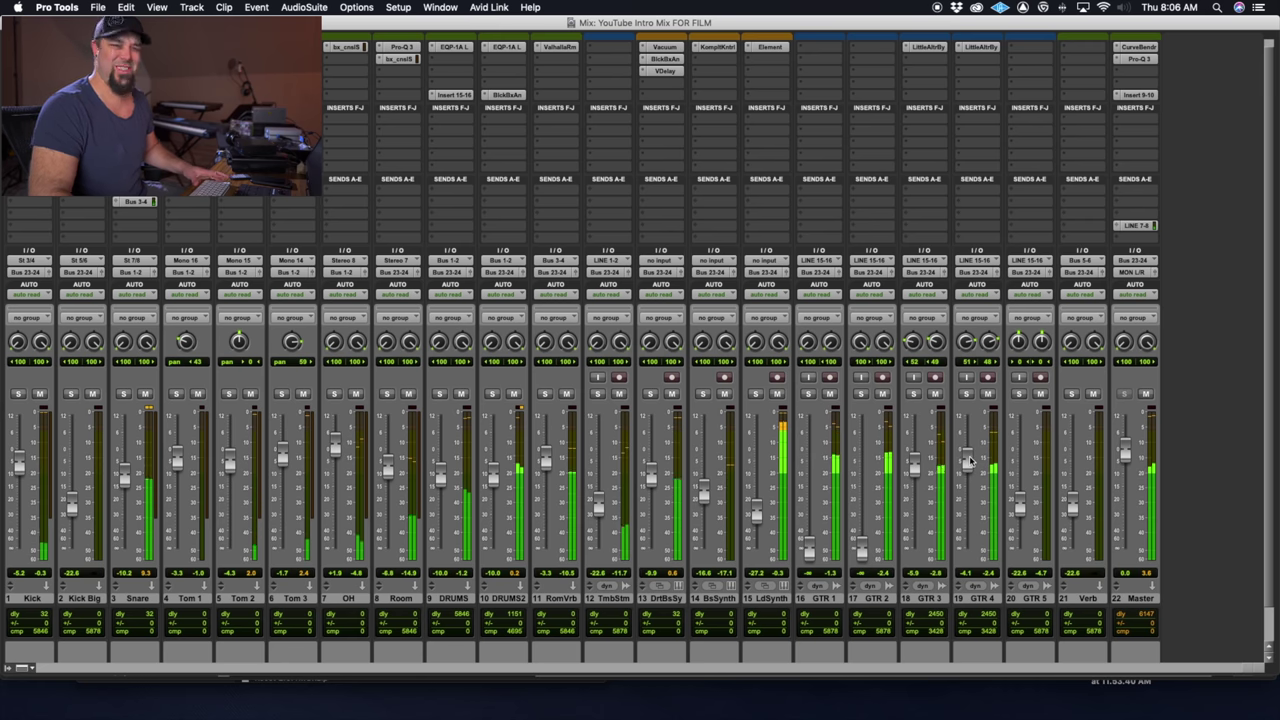
drag(970, 460, 924, 457)
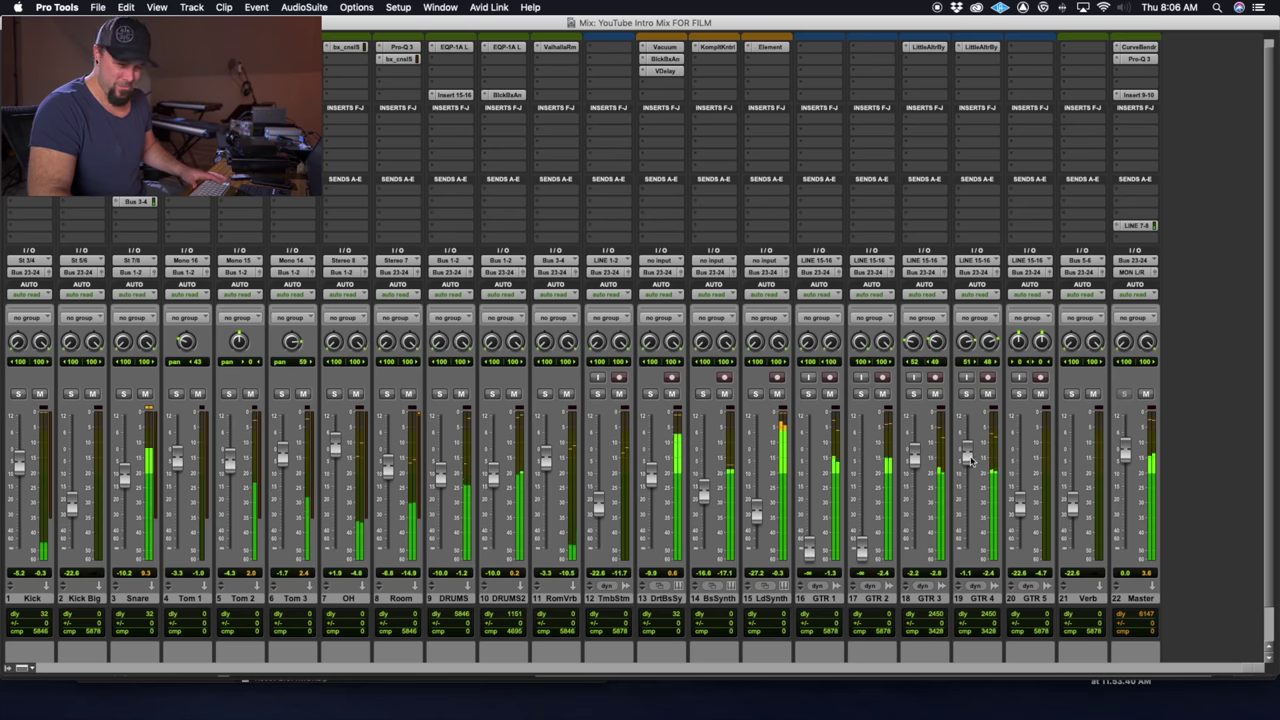
drag(965, 455, 965, 460)
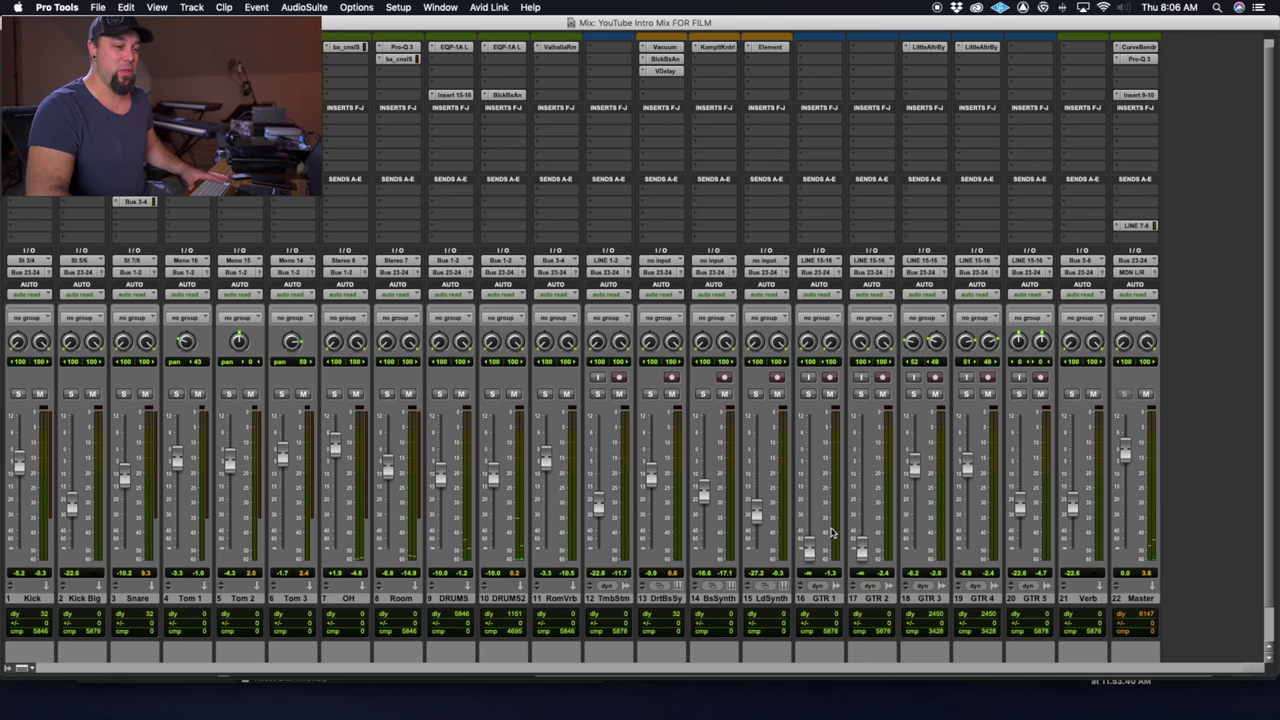
Balance the four guitar faders, setting GTR 1 to -13.1 dB, GTR 2 to -15.3 dB, GTR 3 to -12.3 dB and GTR 4 to -10.7 dB.
drag(865, 519, 860, 475)
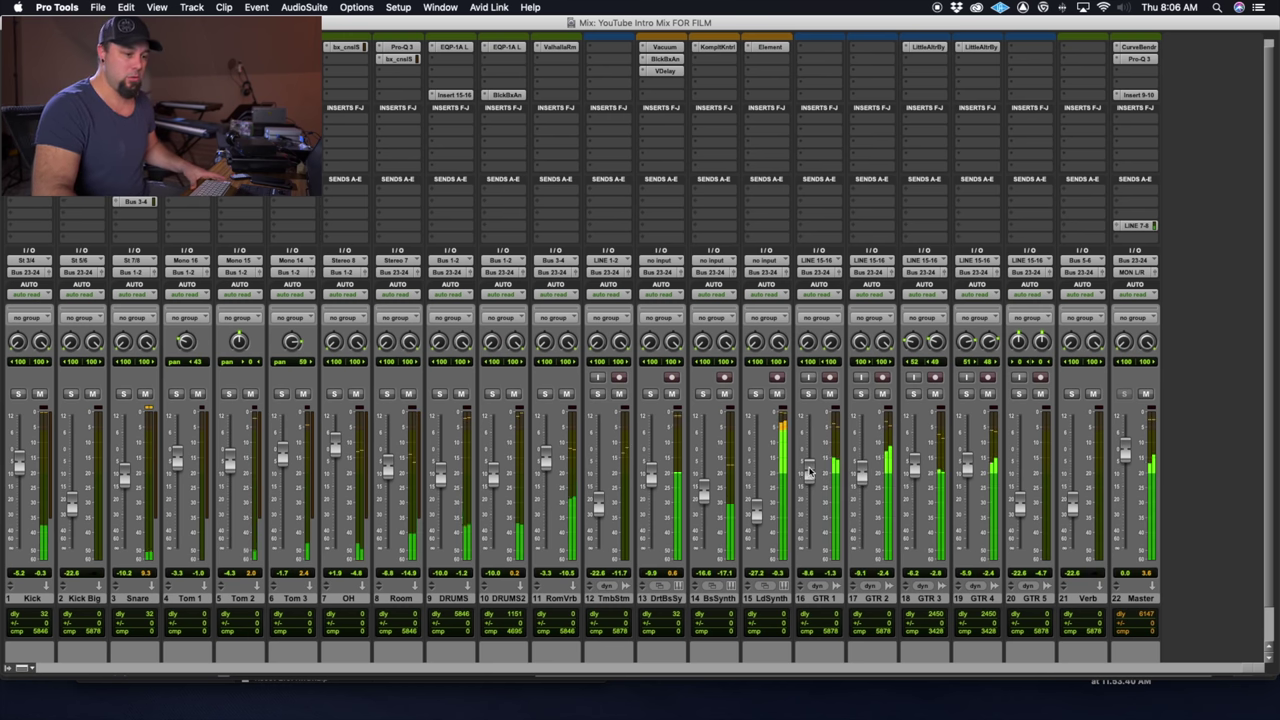
drag(867, 476, 967, 479)
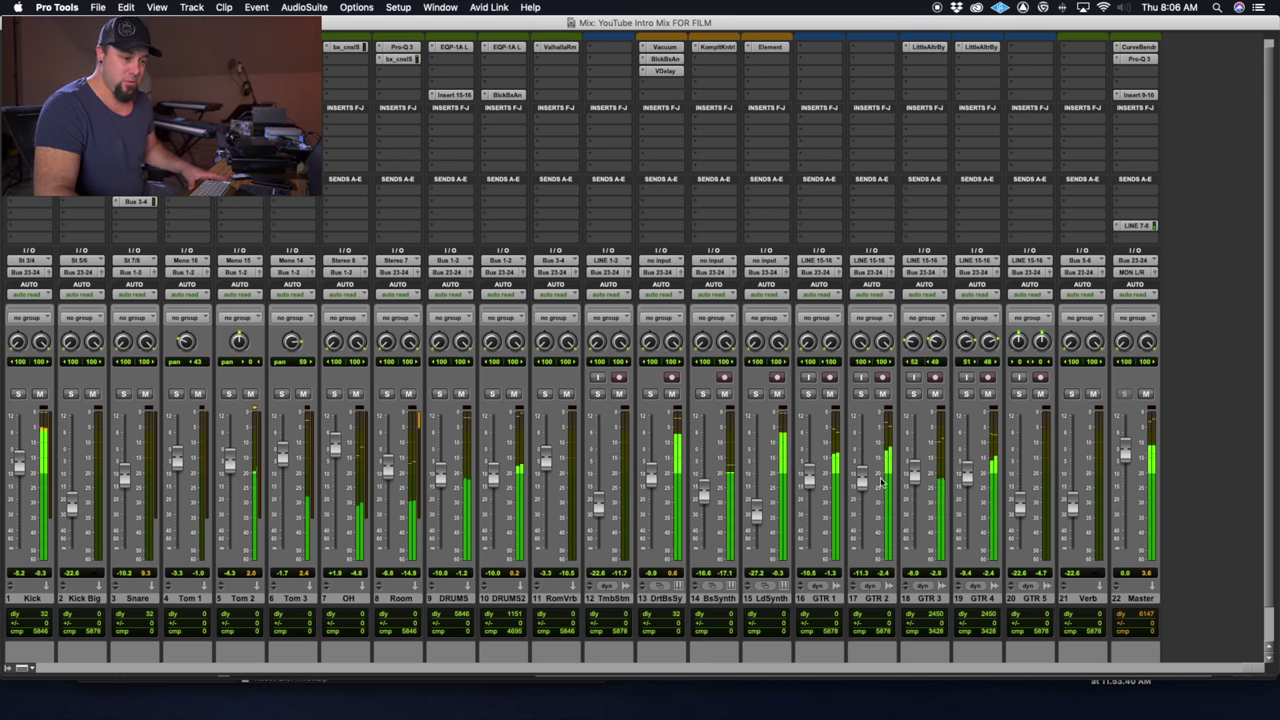
drag(808, 482, 808, 483)
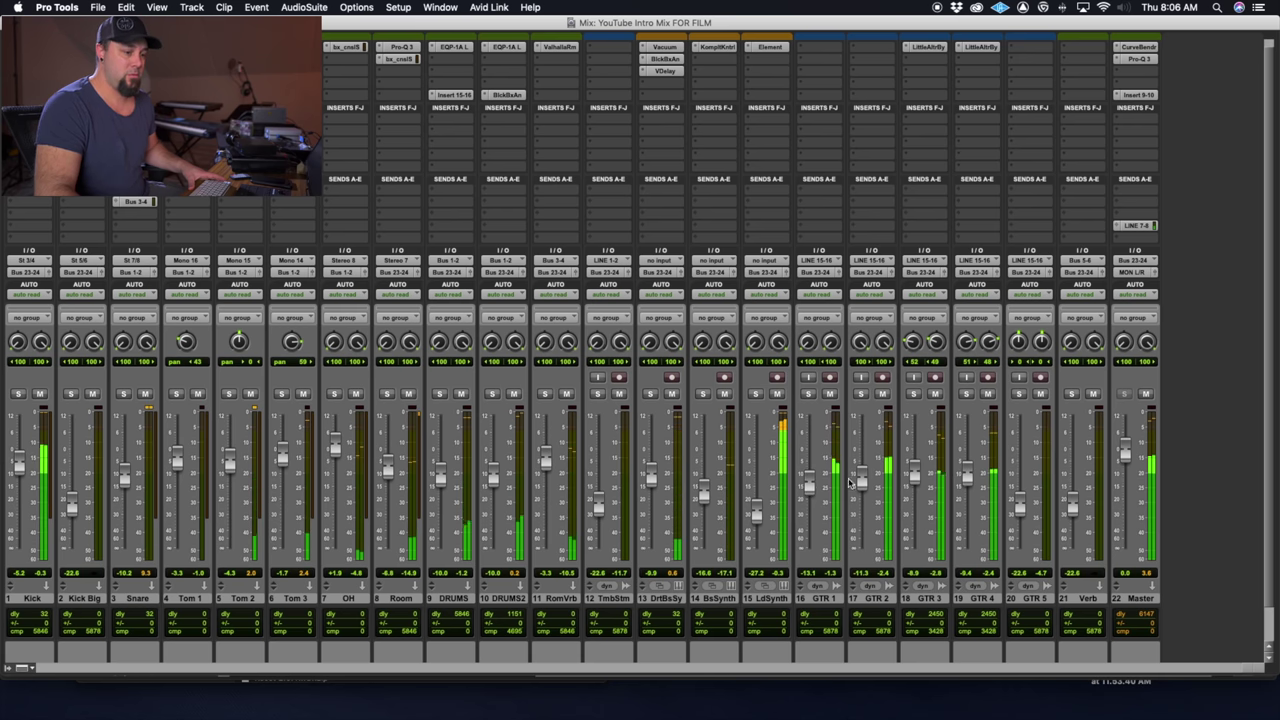
mouse_move(914, 477)
mouse_down()
mouse_move(971, 484)
mouse_move(913, 483)
mouse_up()
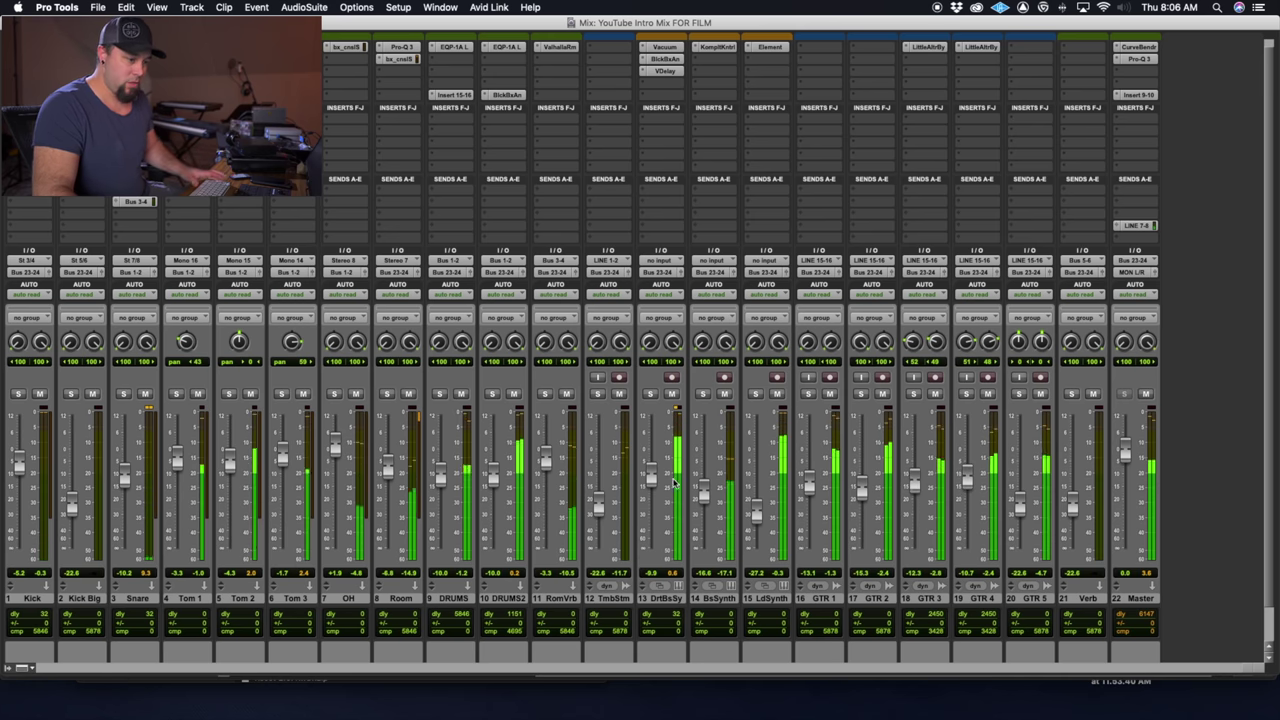
Lower the DrtBsSy fader to -13.1 dB, and set GTR 1 to -13.7 dB and GTR 2 to -14.2 dB.
drag(651, 473, 653, 480)
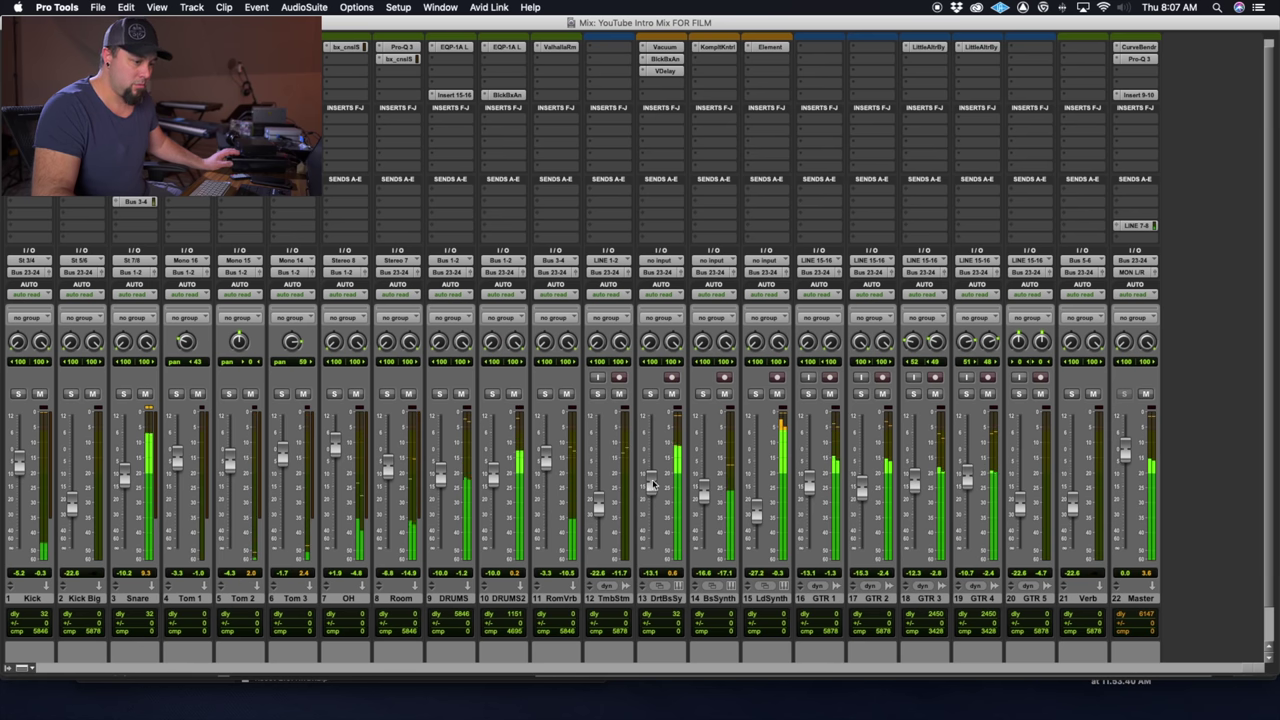
drag(653, 484, 651, 482)
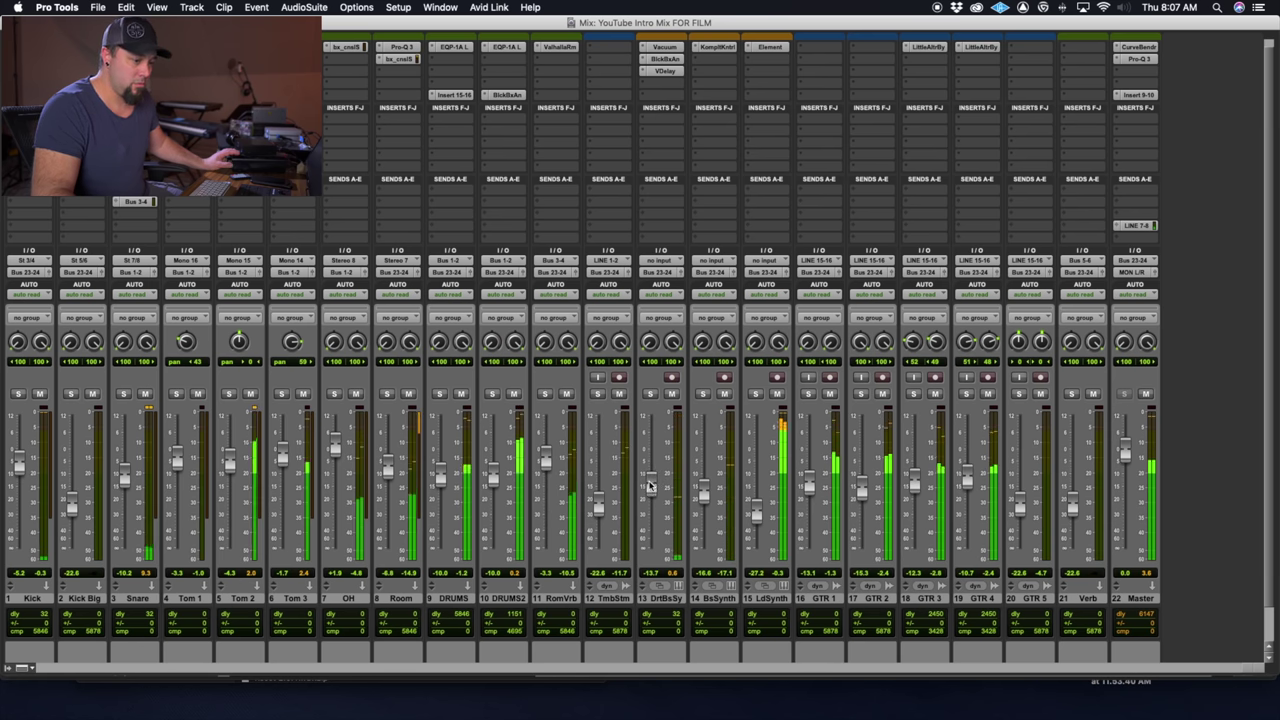
drag(652, 485, 651, 482)
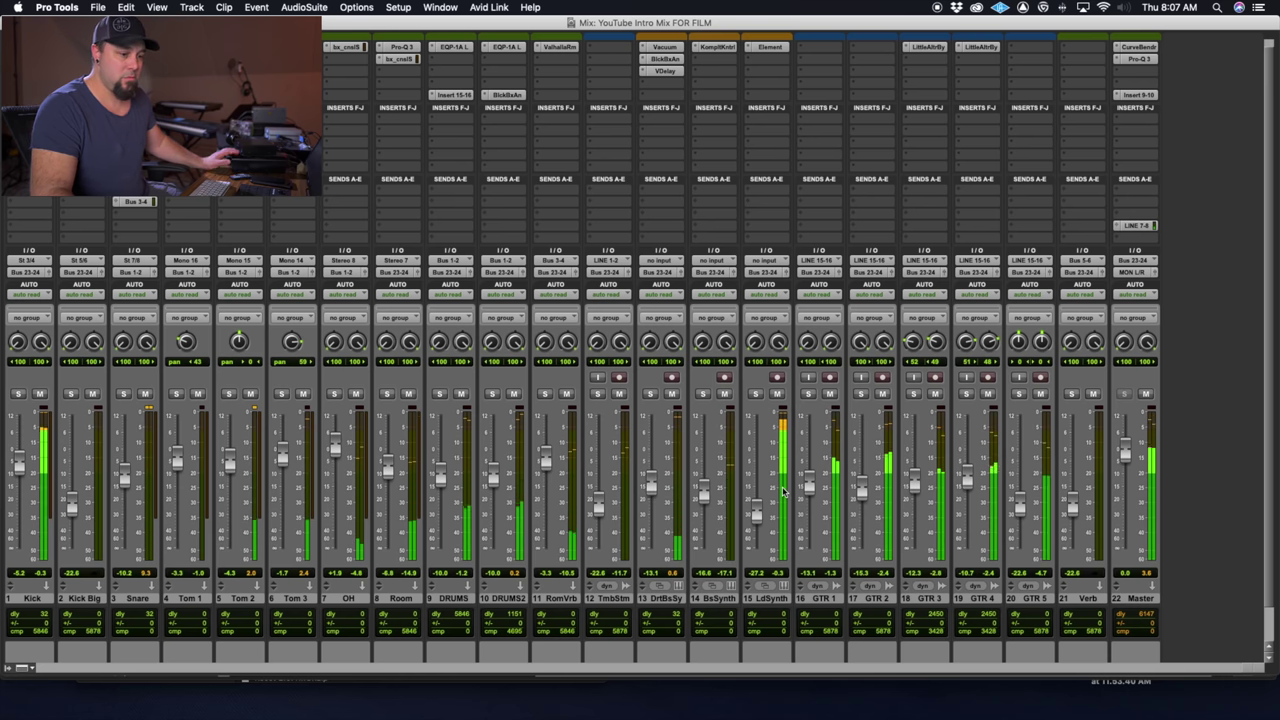
drag(813, 485, 865, 488)
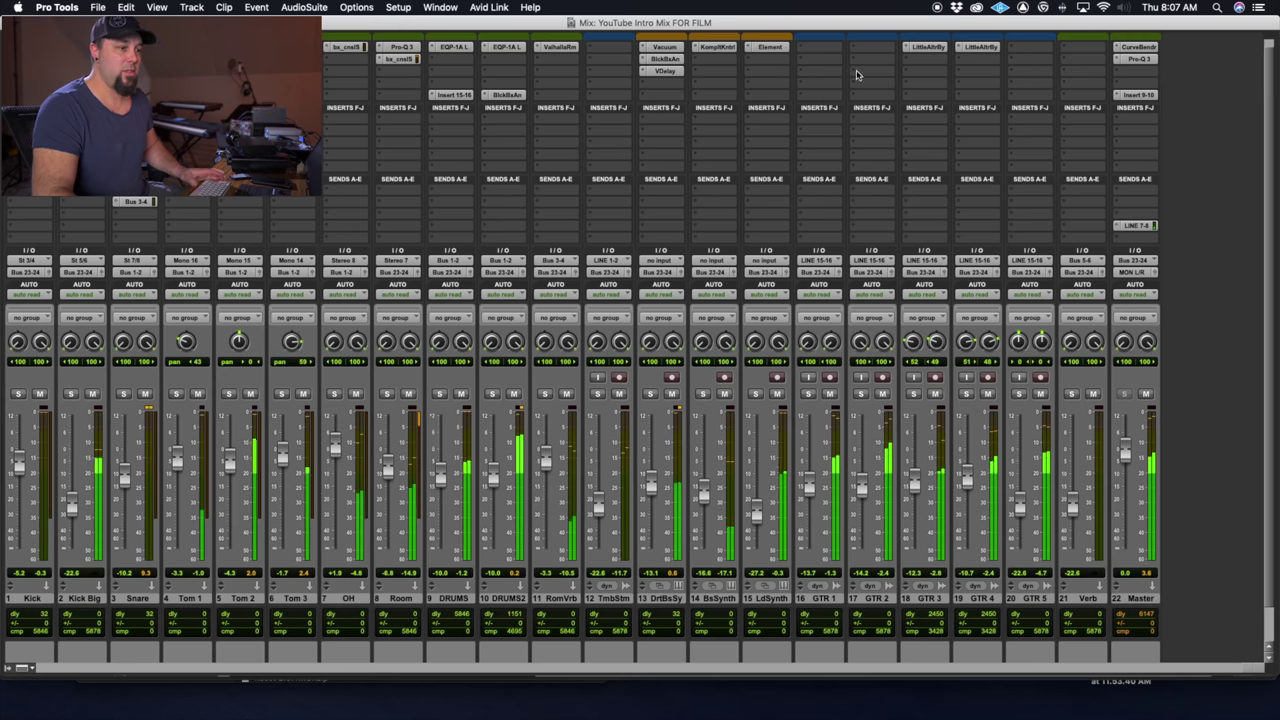
Insert the stereo bx_console SSL 4000 E on GTR 1 and move its window clear of the guitar channels.
click(823, 49)
mouse_move(990, 50)
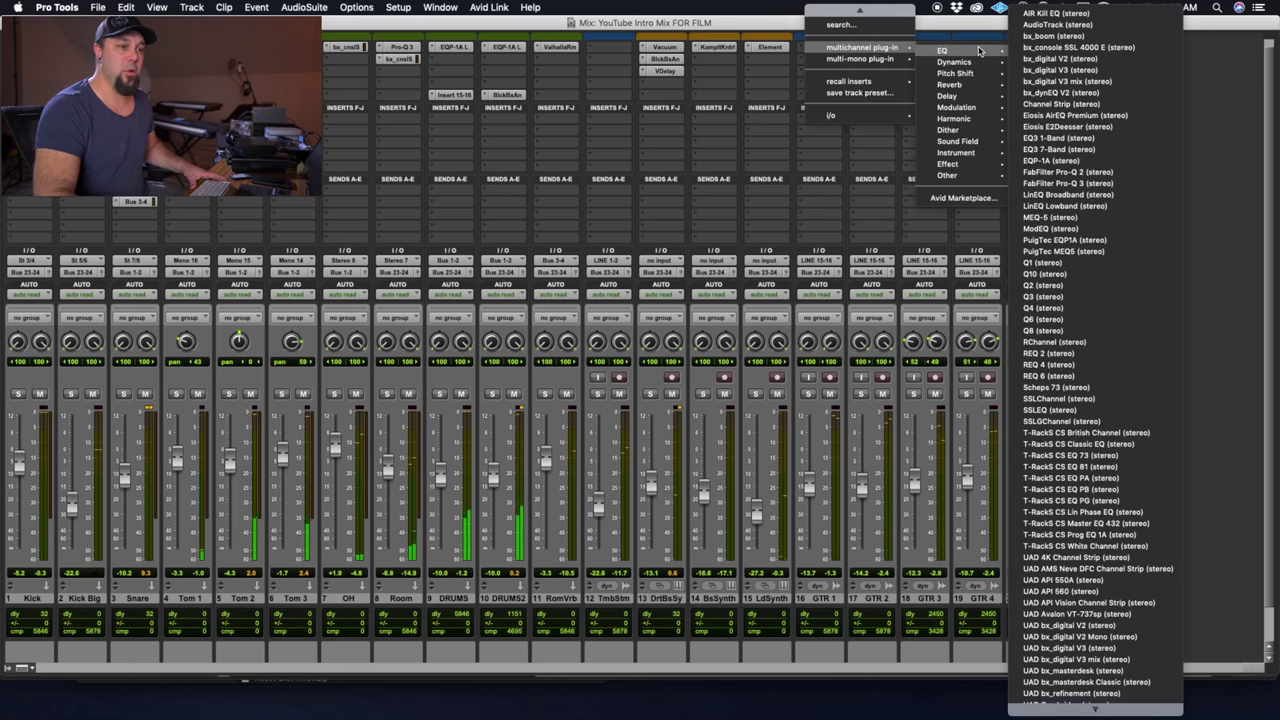
click(736, 176)
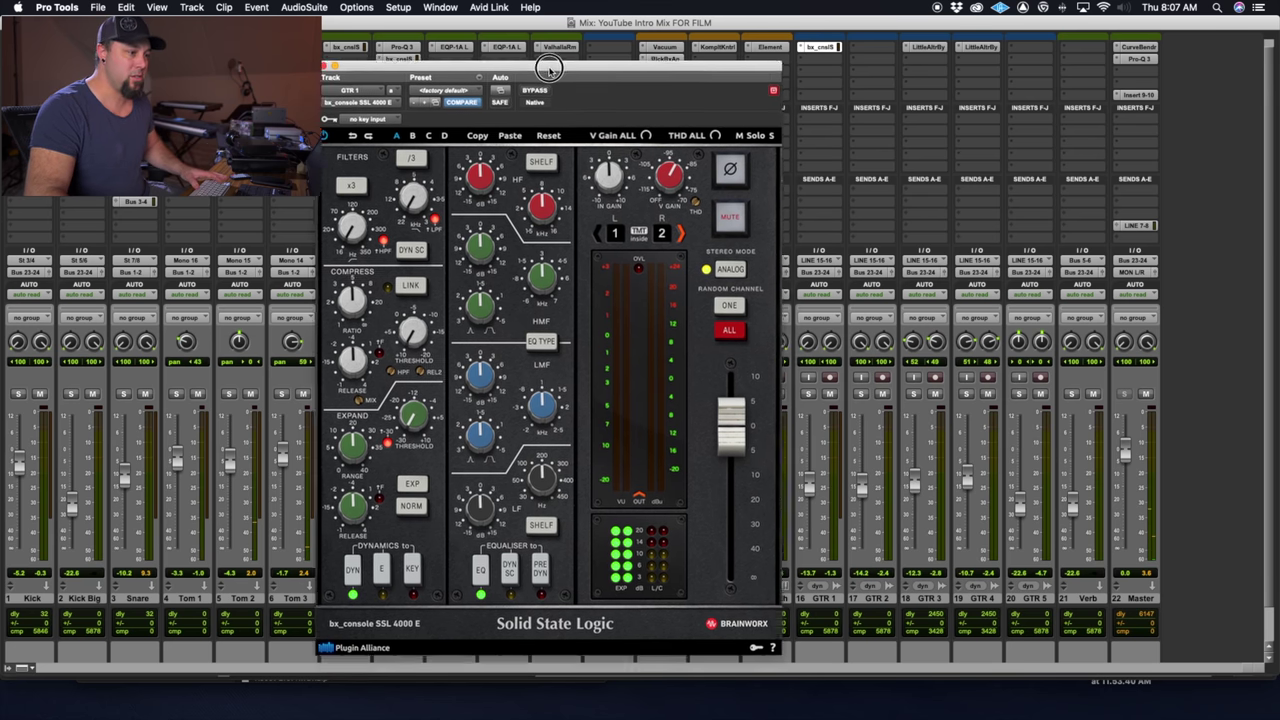
drag(563, 75, 531, 49)
During playback, raise GTR 1's high-pass filter in the SSL channel strip, boost the LMF band about 5.9 dB and raise its frequency.
key(space)
drag(330, 196, 336, 187)
drag(465, 372, 468, 350)
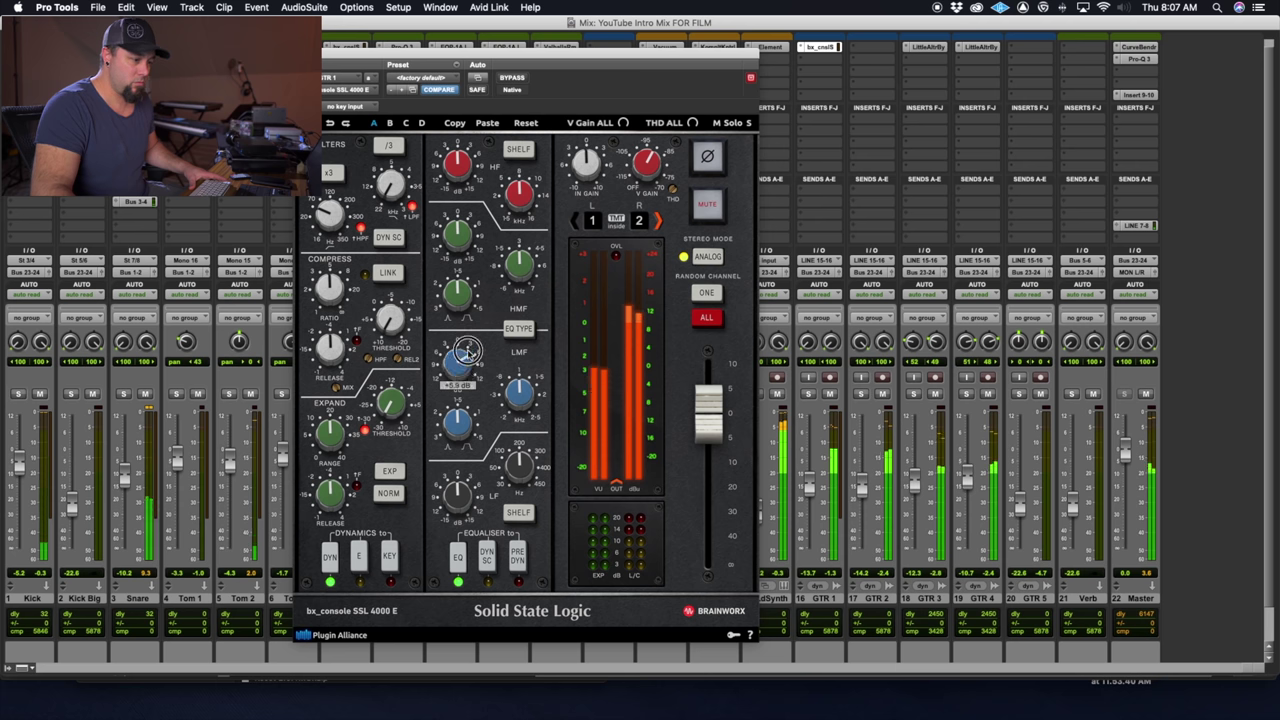
drag(521, 388, 527, 374)
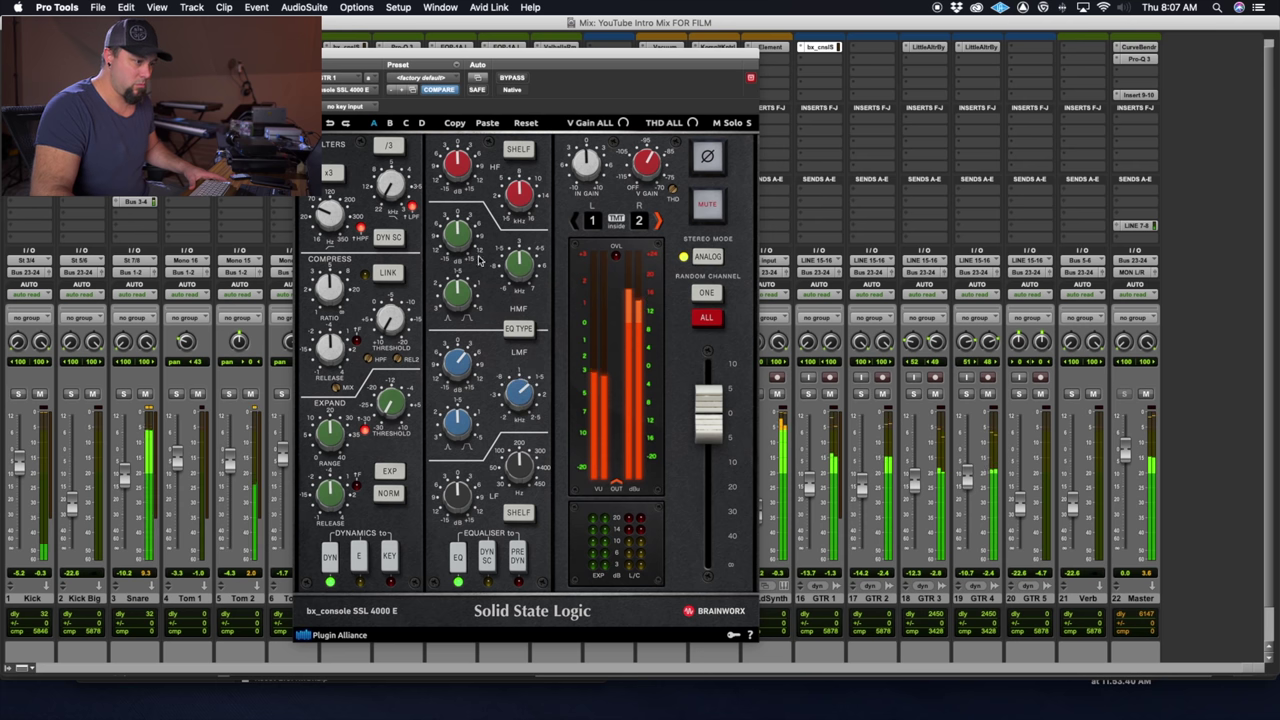
Boost GTR 1's HF band in the SSL strip, and insert True Iron on the channel with Strength at 10.0 and Morph on.
drag(449, 162, 455, 155)
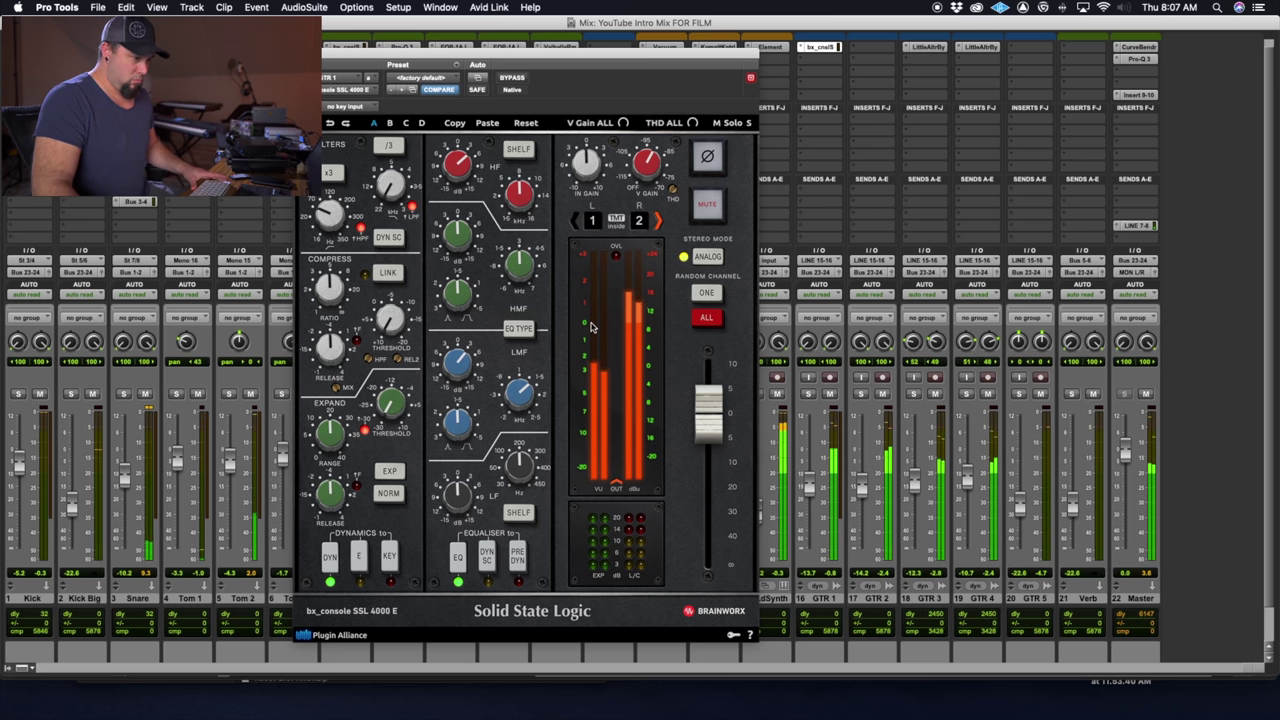
click(822, 58)
mouse_move(862, 59)
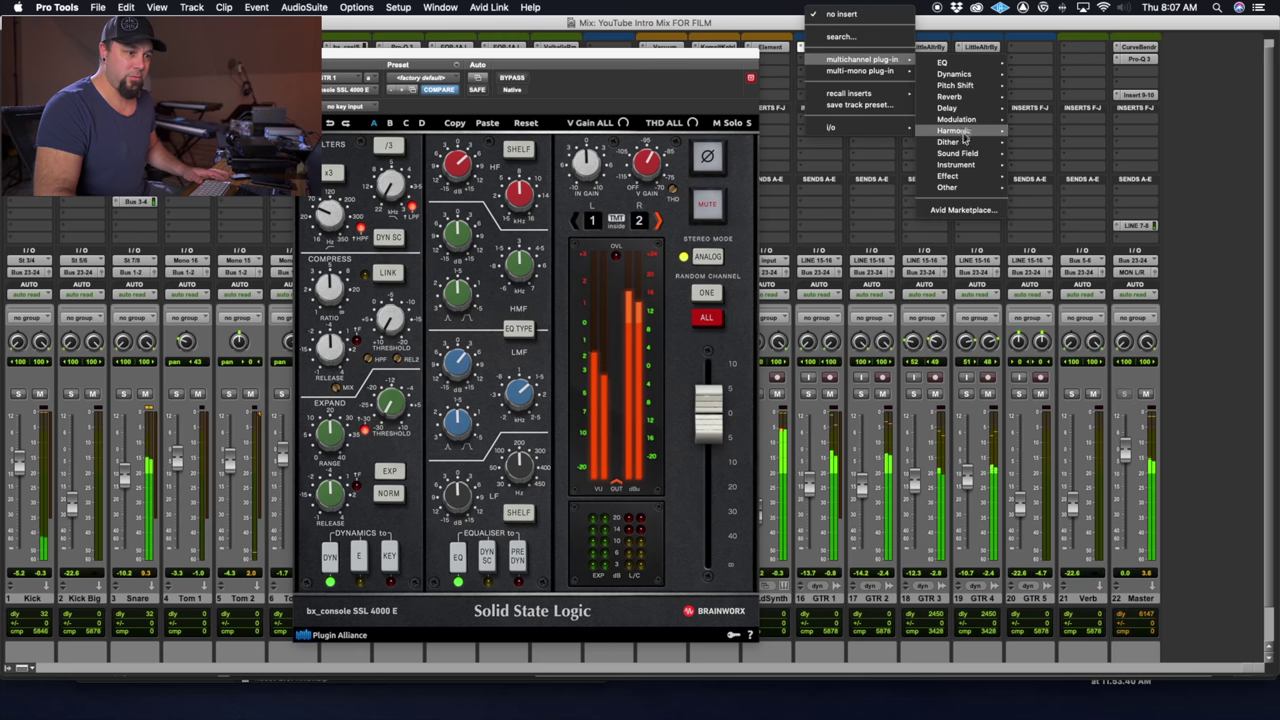
mouse_move(955, 130)
click(1084, 252)
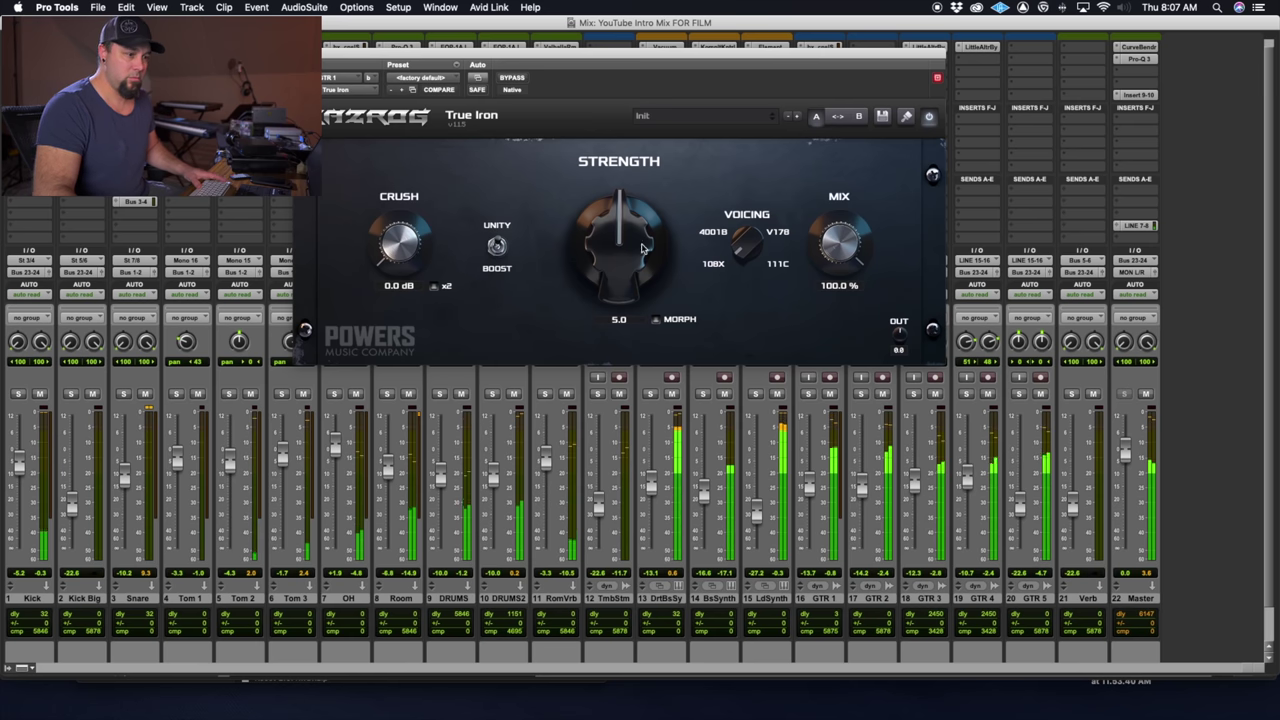
drag(643, 248, 665, 45)
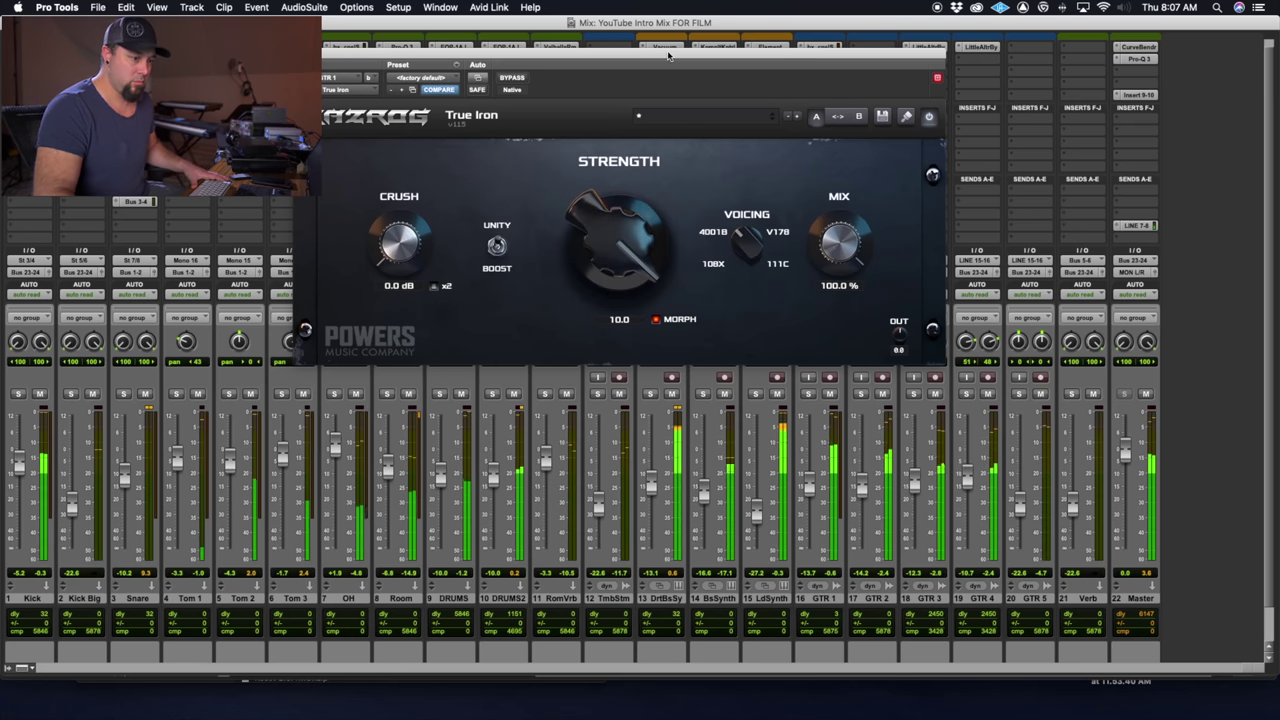
drag(668, 55, 489, 48)
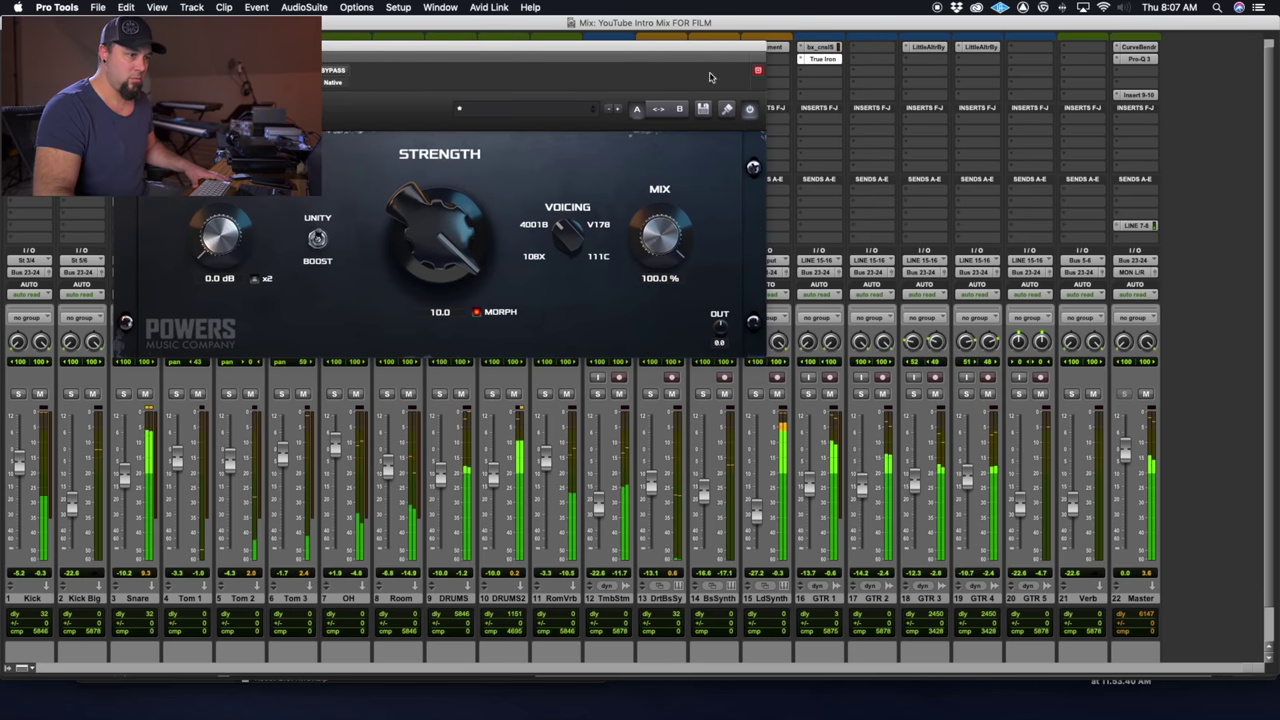
Insert the stereo bx_console SSL 4000 E on GTR 2.
click(877, 49)
mouse_move(914, 48)
mouse_move(1038, 51)
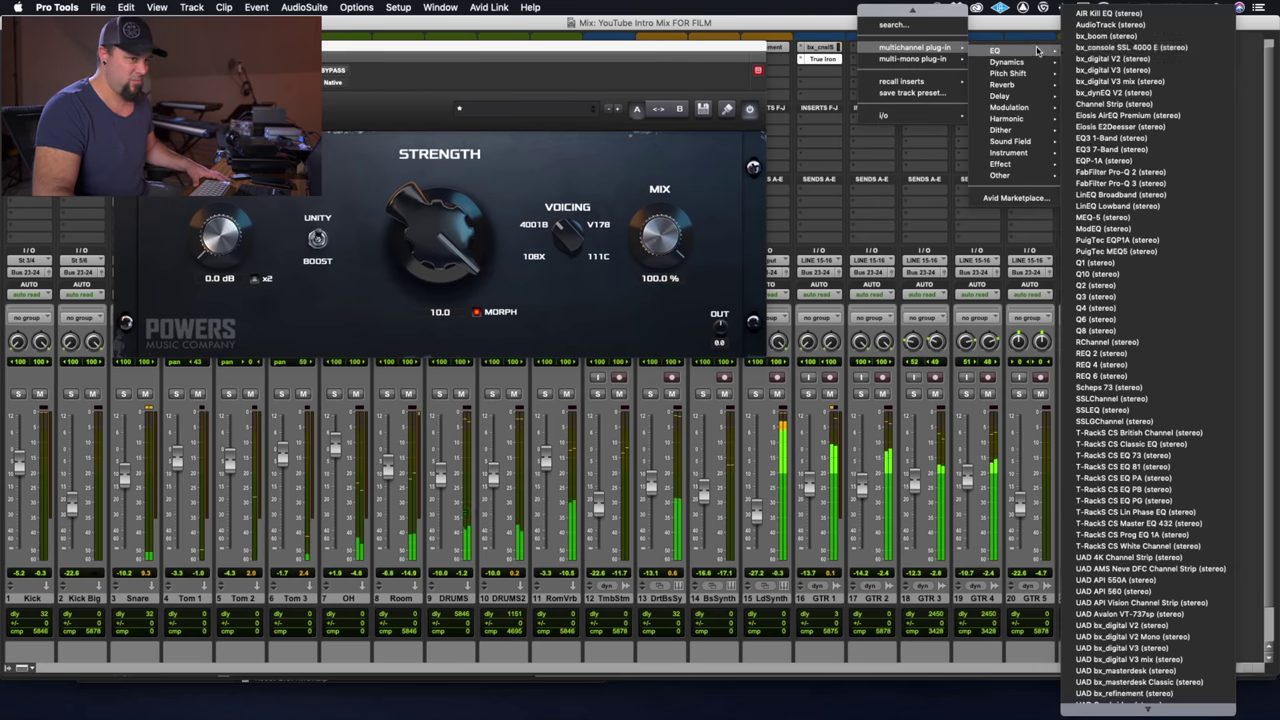
click(1132, 49)
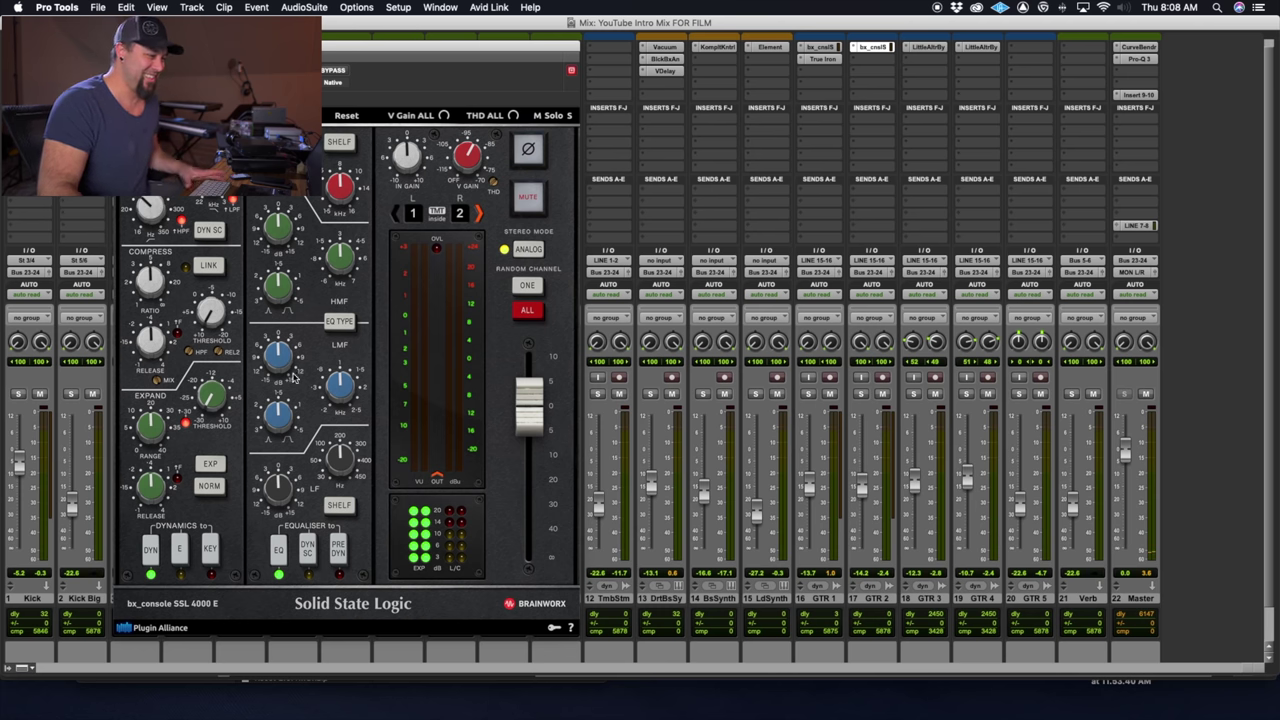
During playback, boost the LMF band in GTR 2's SSL channel strip, sweep its frequency and adjust the HF frequency.
key(space)
drag(279, 361, 279, 349)
drag(340, 386, 344, 365)
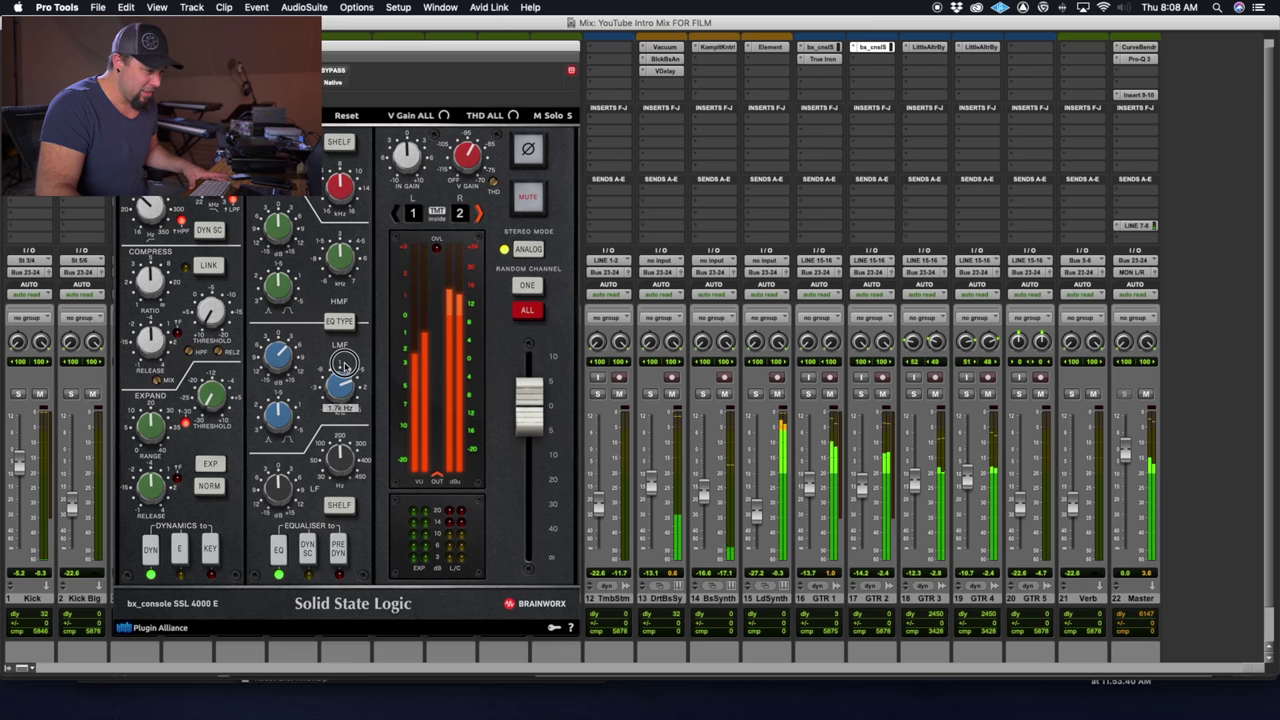
mouse_move(288, 348)
drag(288, 348, 340, 385)
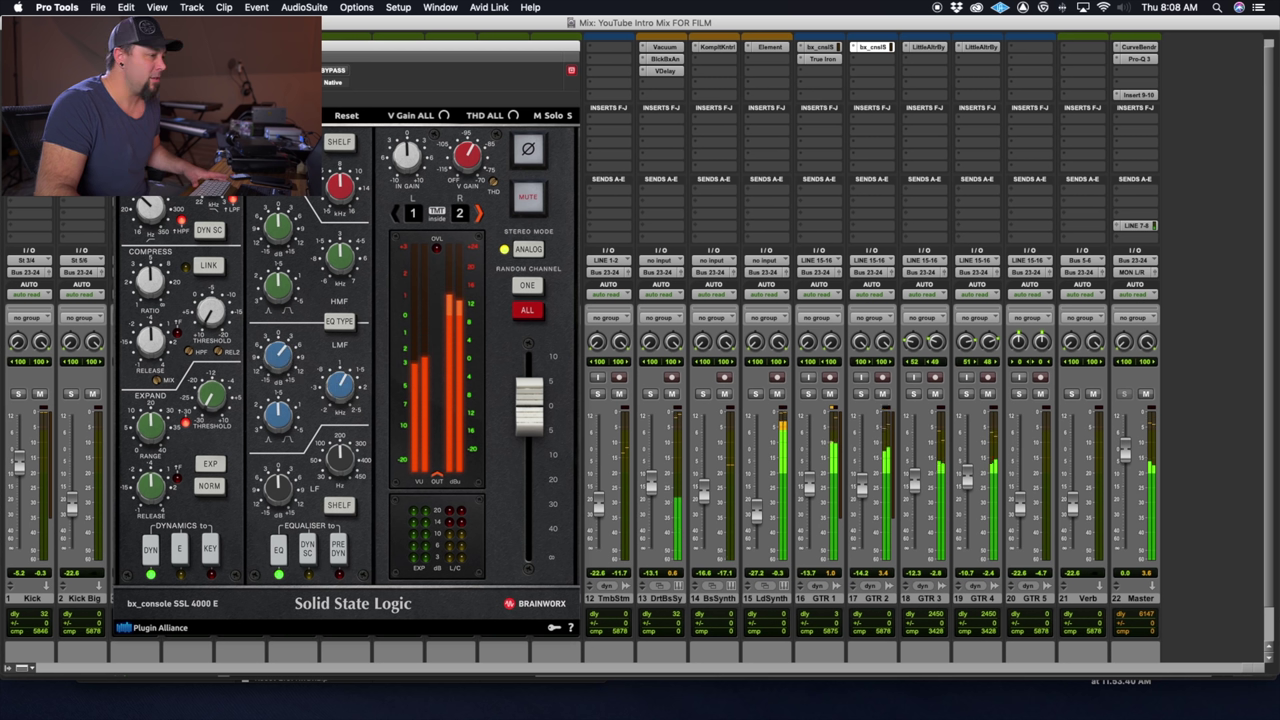
mouse_move(341, 190)
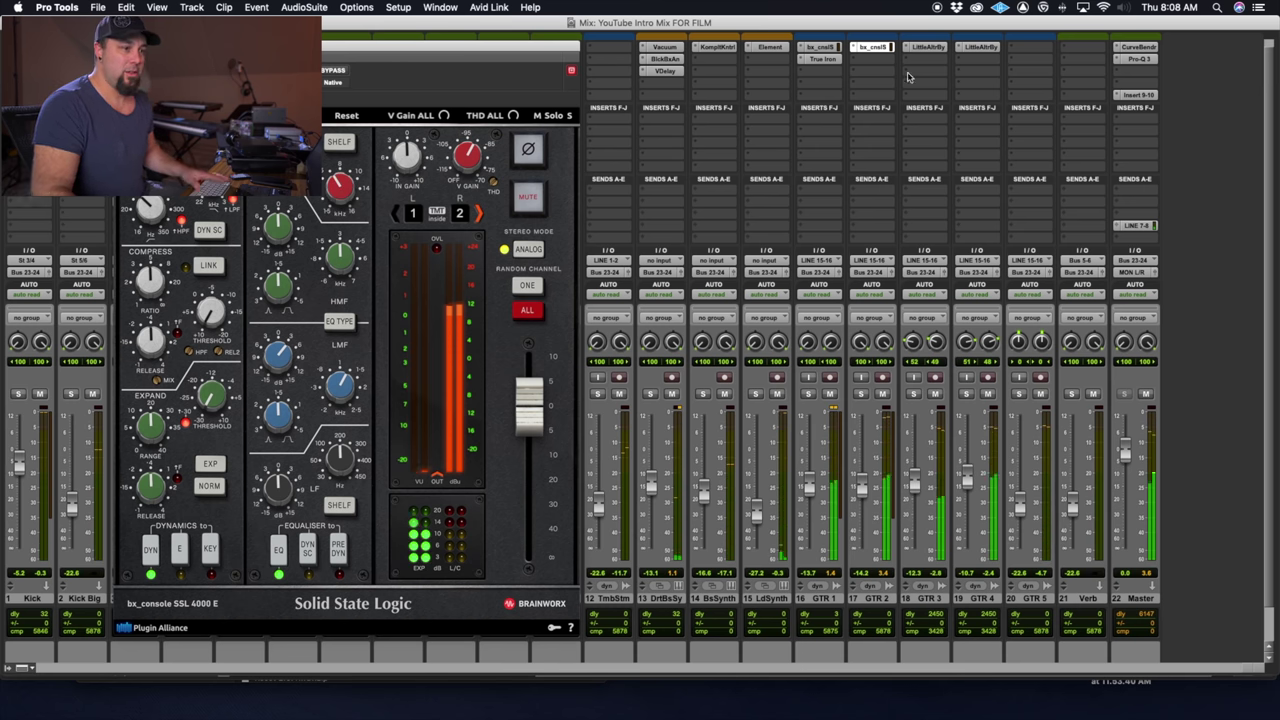
Copy True Iron from GTR 1 to GTR 2, and lower the GTR 1 to GTR 4 faders to -15.2, -16.9, -14.0 and -13.1 dB.
drag(830, 58, 875, 58)
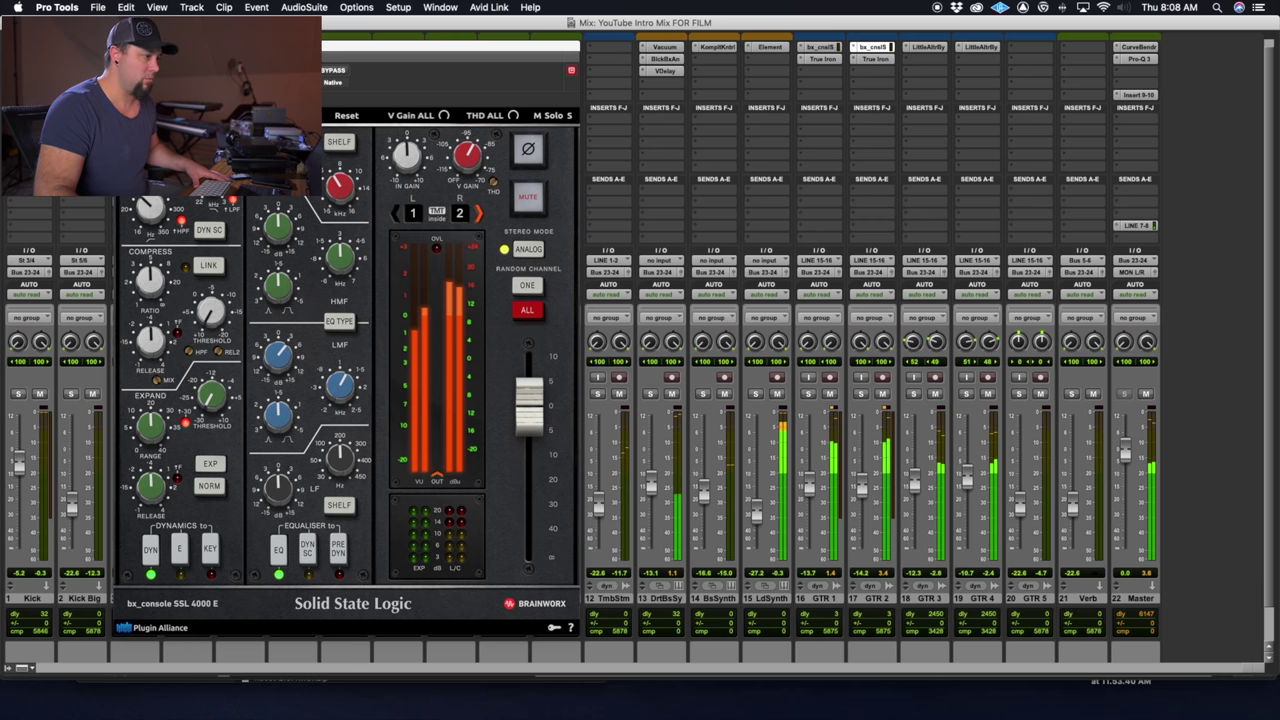
click(121, 46)
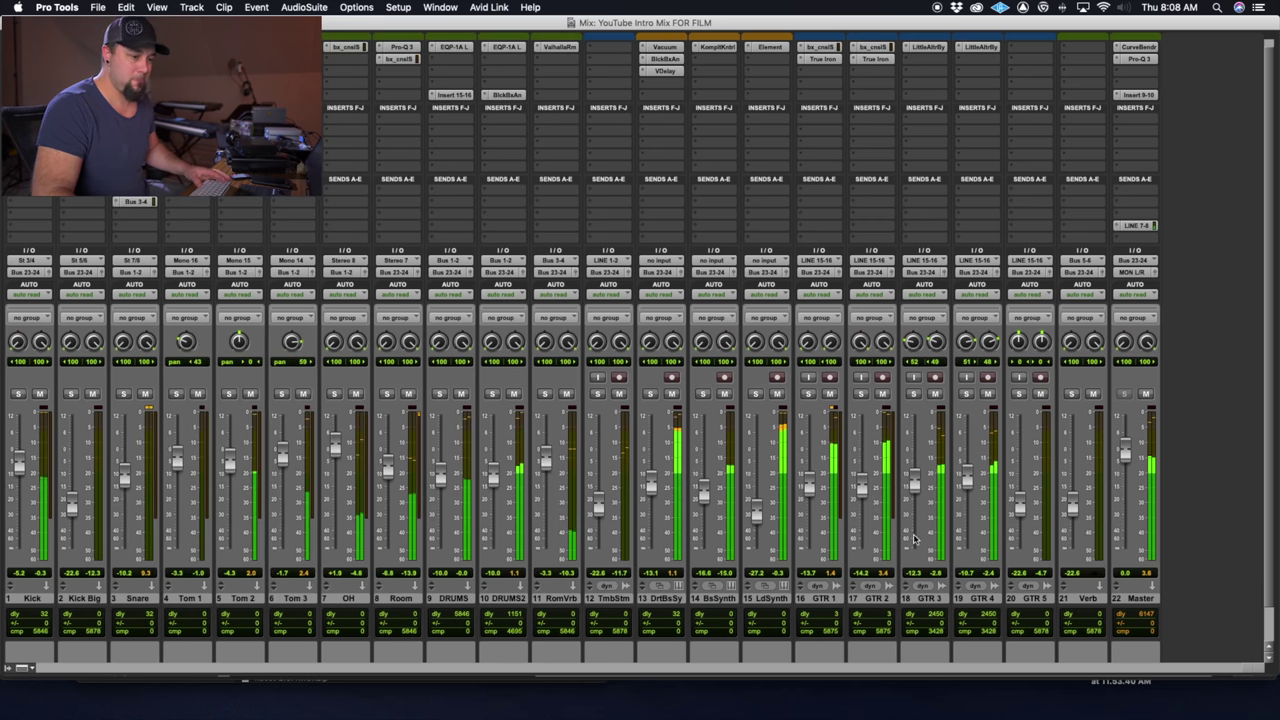
drag(808, 484, 810, 497)
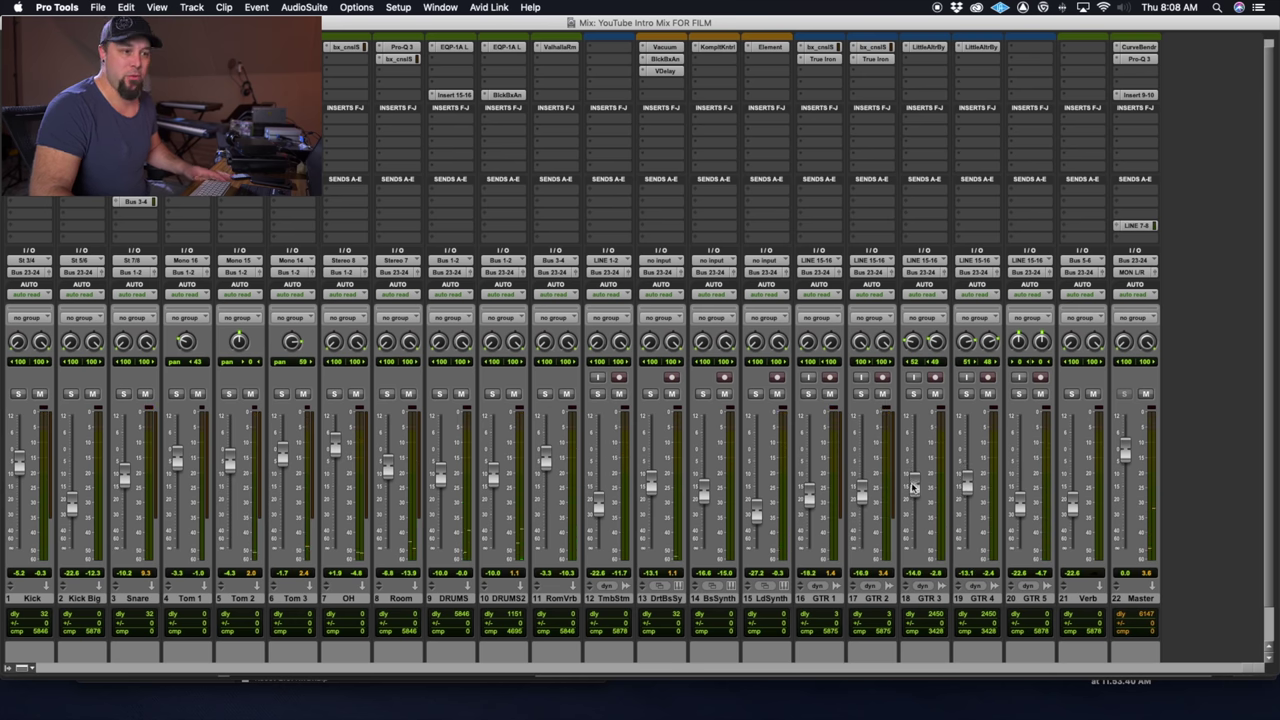
Insert the stereo ValhallaVintageVerb on the Verb track.
scroll(1080, 72, up, 1)
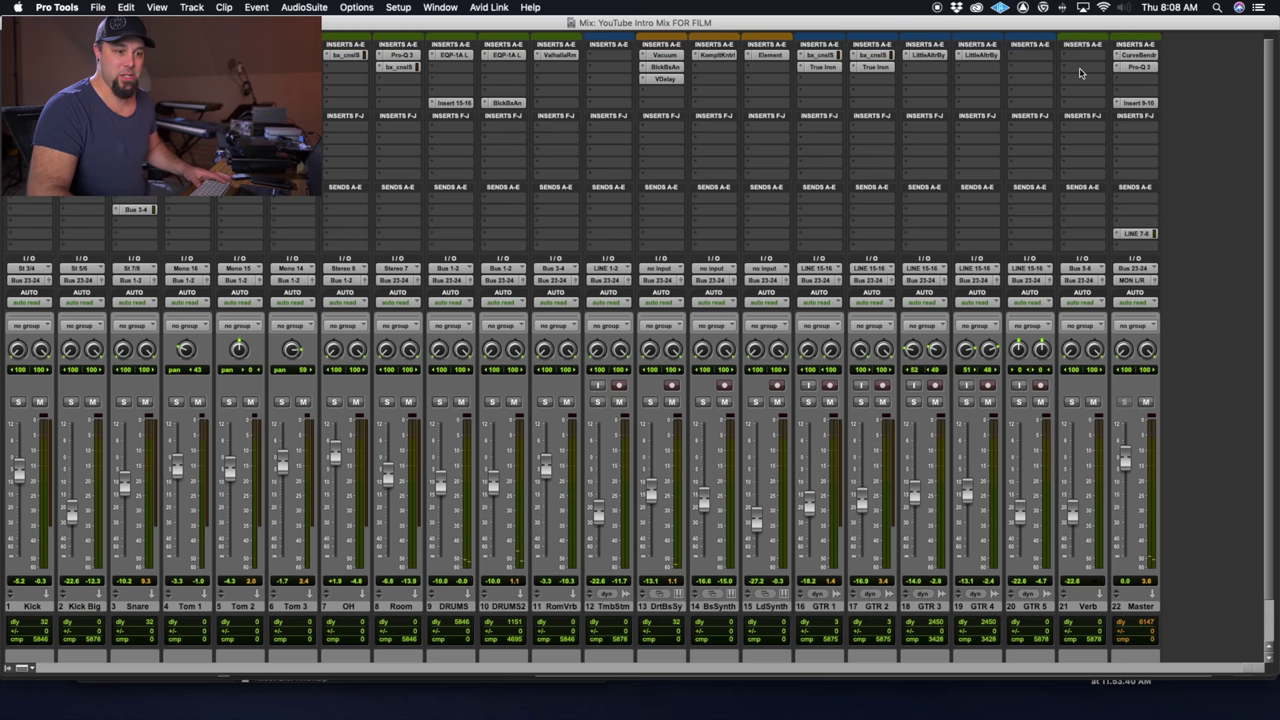
click(1077, 55)
mouse_move(1183, 55)
mouse_move(1231, 94)
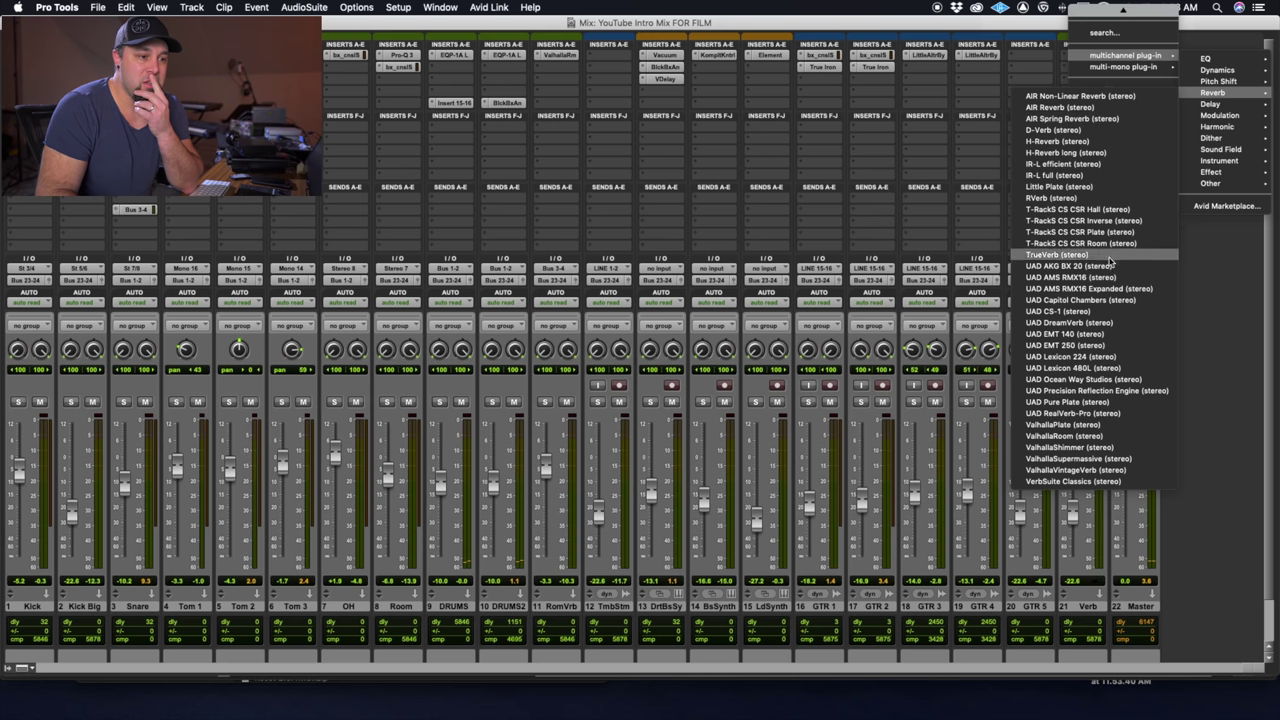
click(1100, 470)
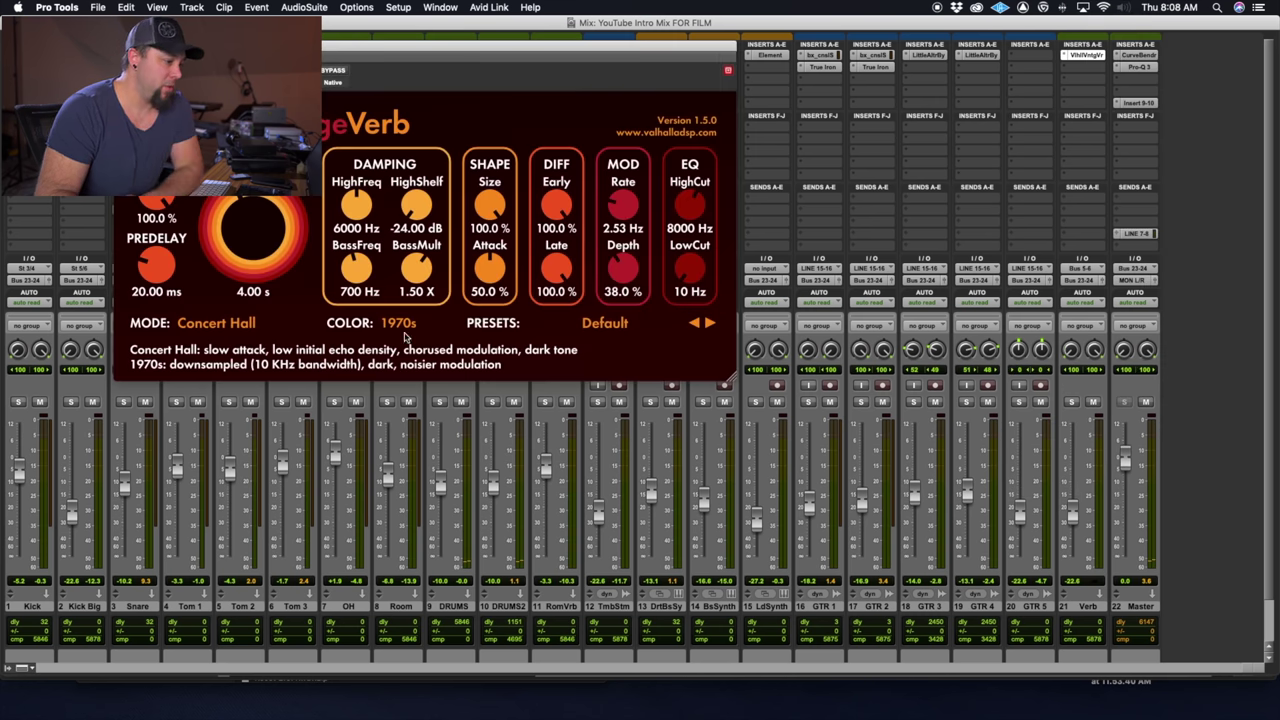
Set the reverb to 1980s color in Concert Hall mode with a 3.10 s decay, 4140 Hz high cut and 230 Hz low cut.
click(403, 322)
click(400, 352)
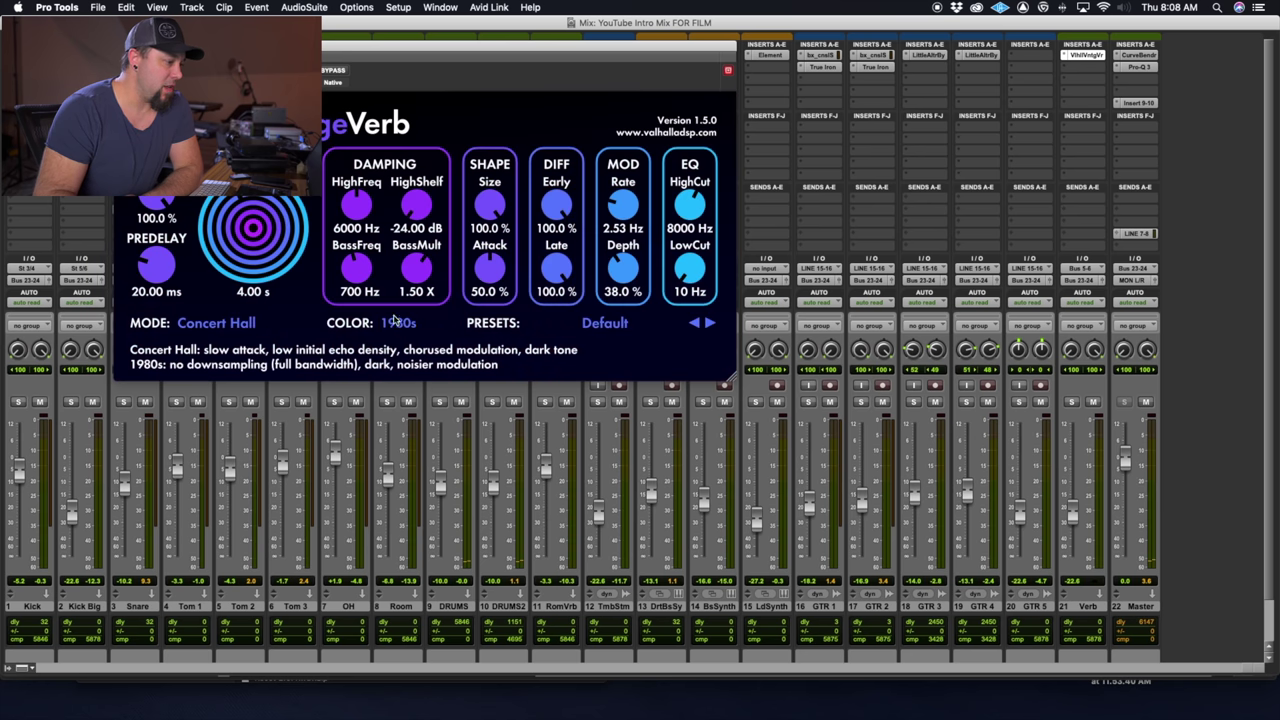
click(236, 322)
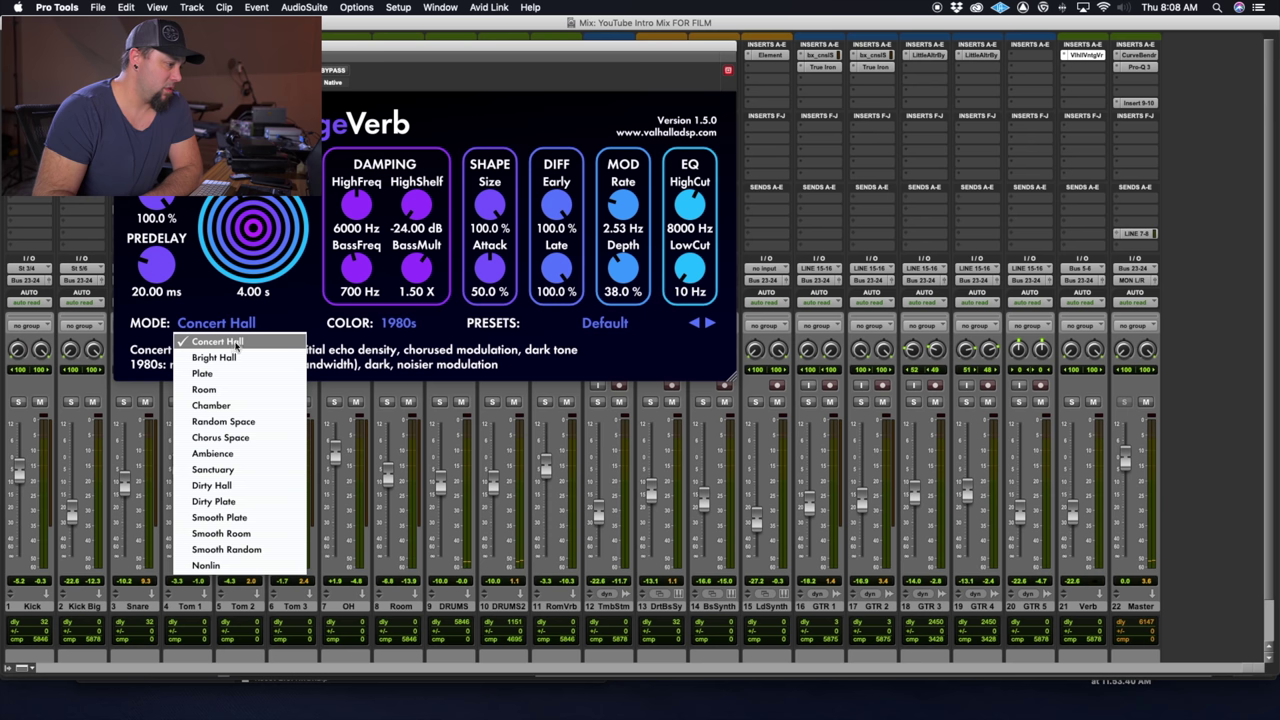
click(237, 342)
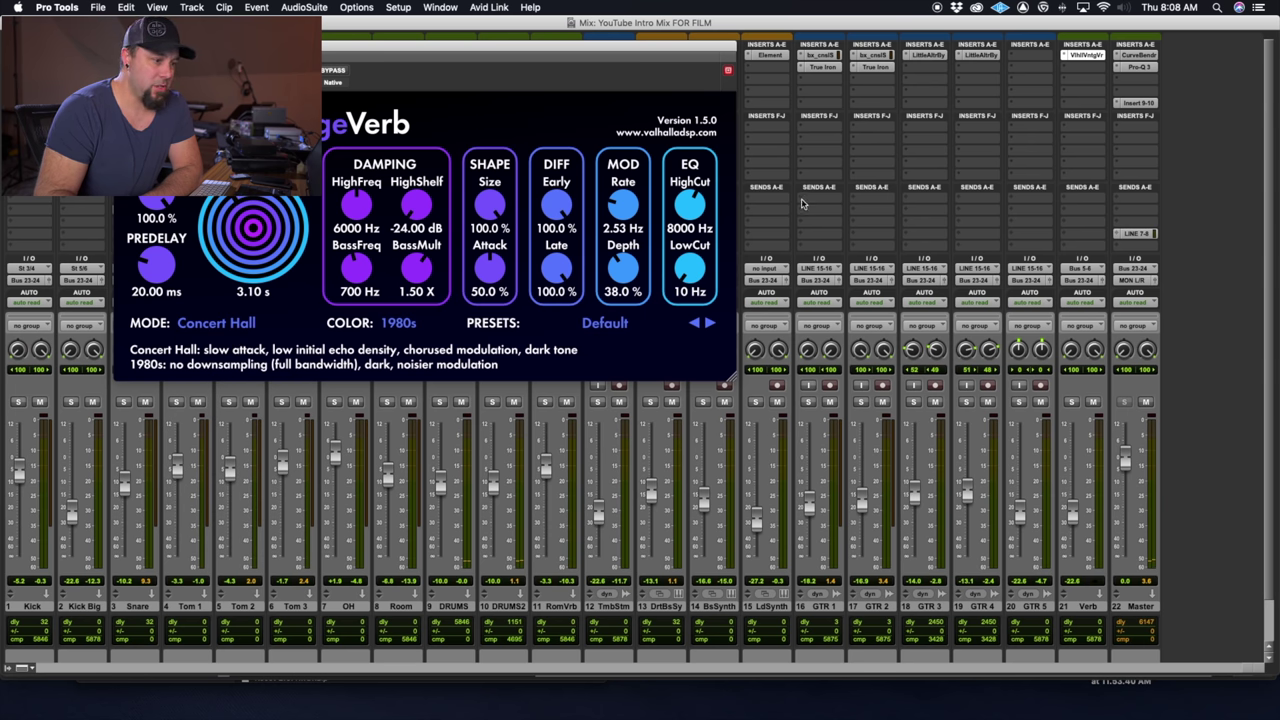
drag(690, 210, 697, 230)
key(space)
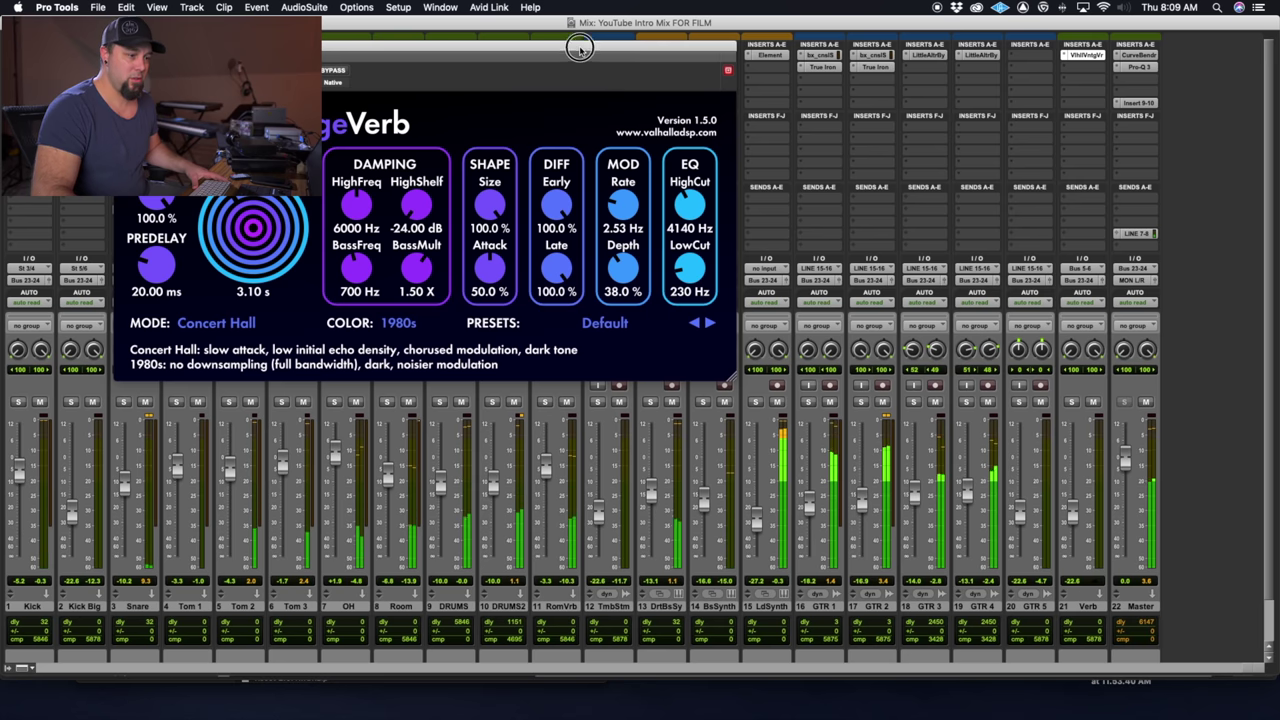
drag(580, 50, 568, 47)
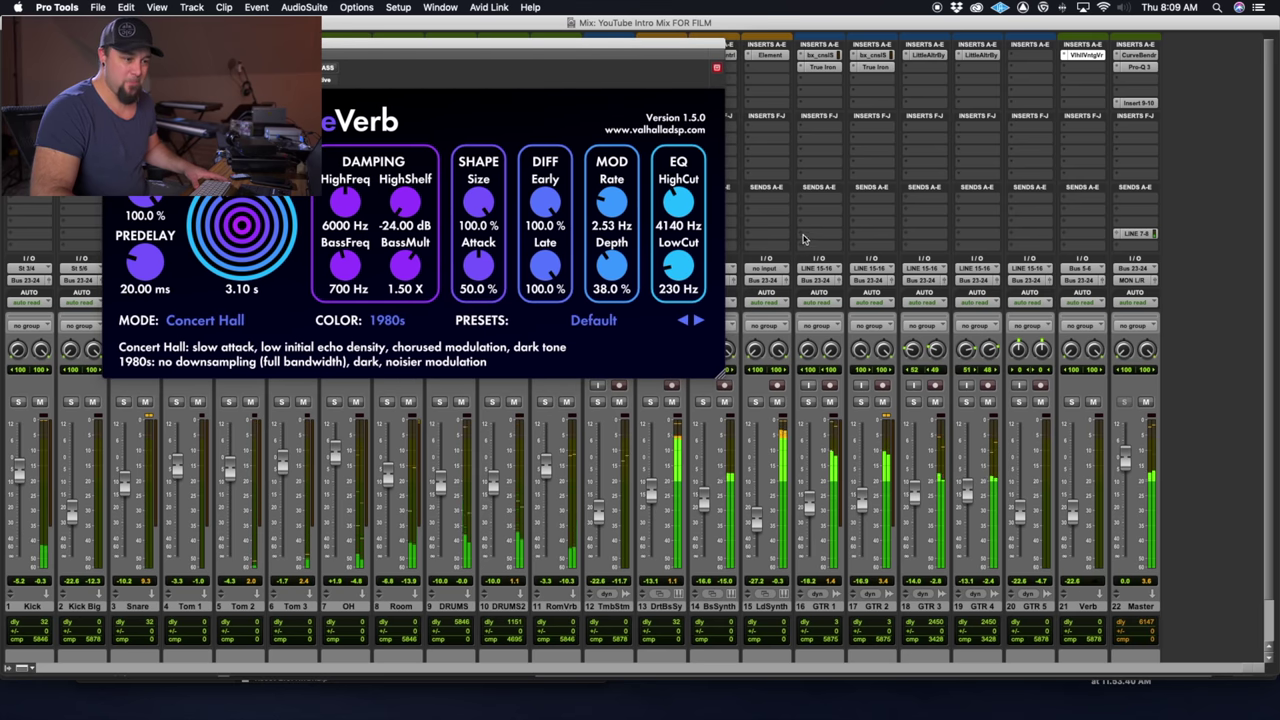
Send GTR 1 to the stereo Bus 5-6 at -5.2 dB and duplicate the send on GTR 2.
click(810, 198)
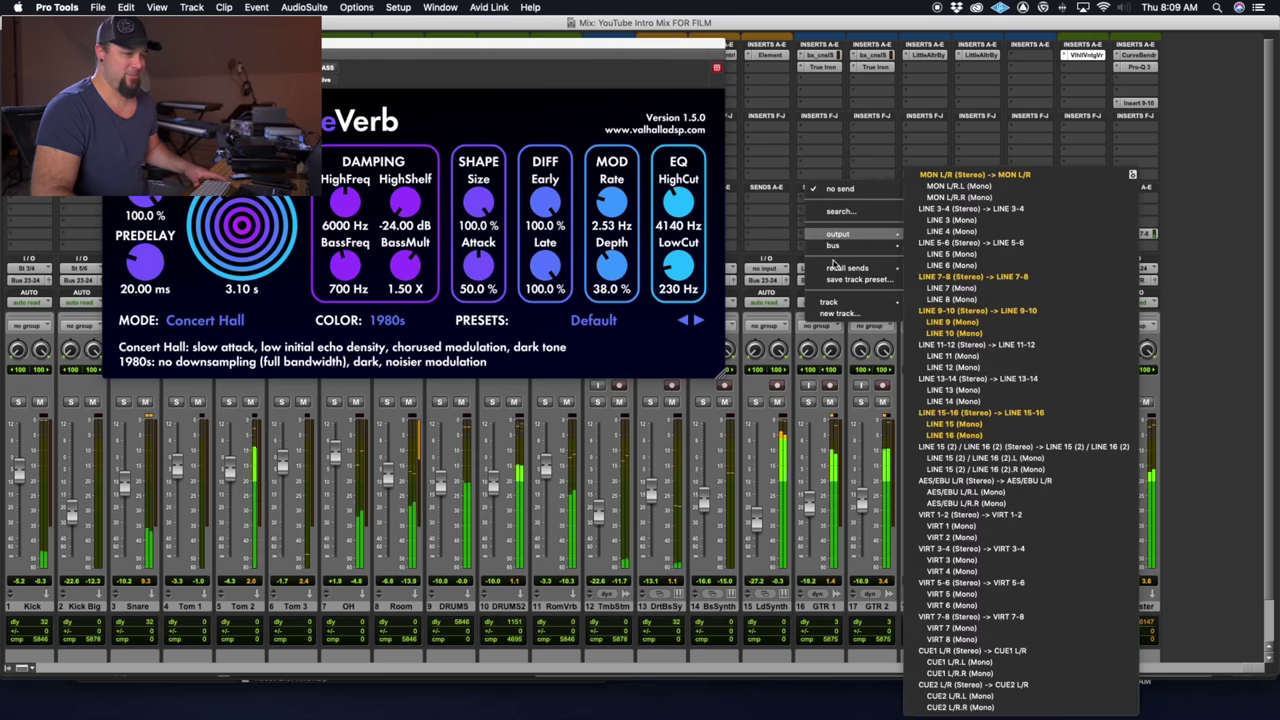
mouse_move(835, 245)
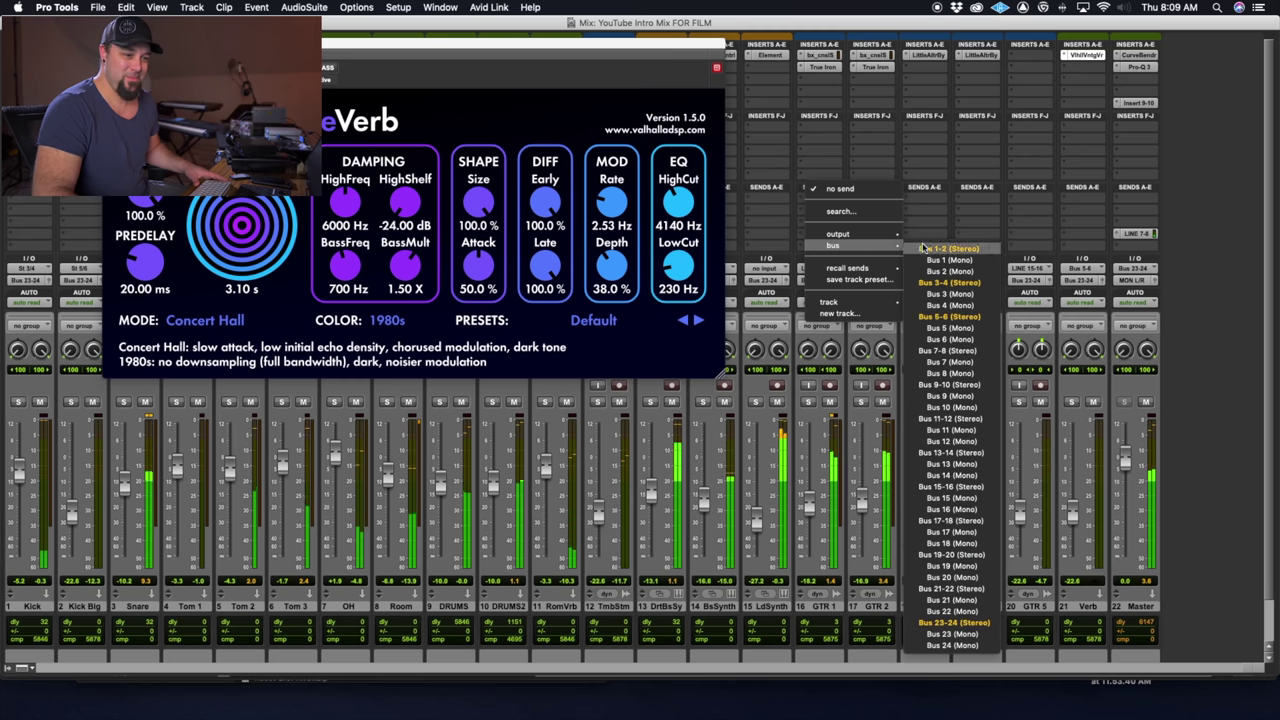
click(958, 316)
drag(397, 363, 401, 292)
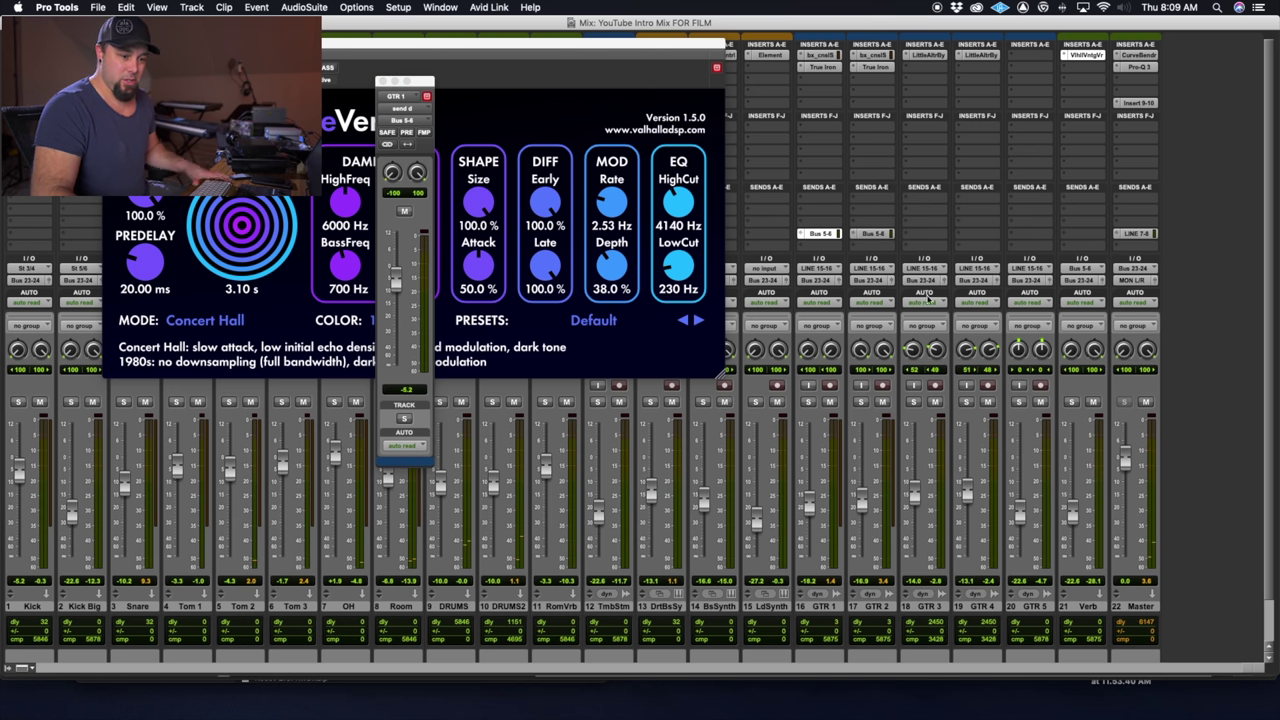
Raise the Verb fader to 0.0 dB and set the Bus 5-6 sends of GTR 1 and GTR 2 to -14.0 dB.
mouse_move(1078, 469)
mouse_down()
mouse_move(1080, 444)
mouse_move(1080, 460)
mouse_up()
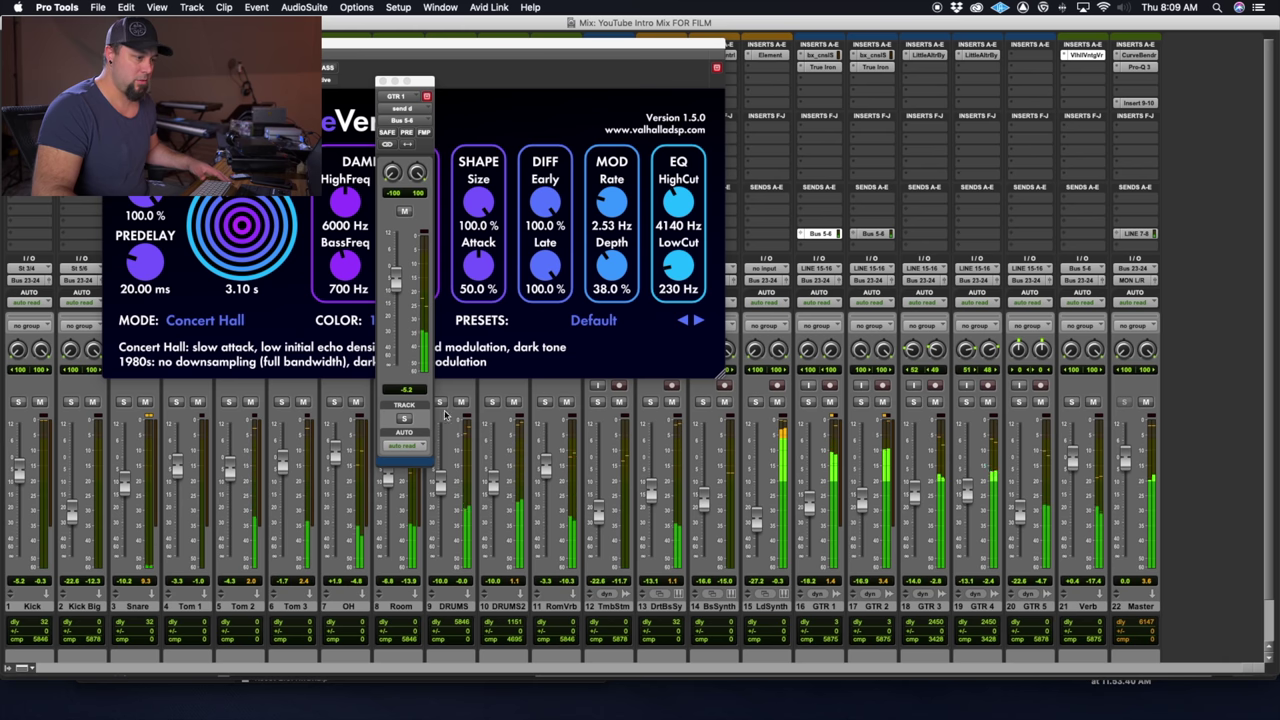
drag(396, 281, 393, 315)
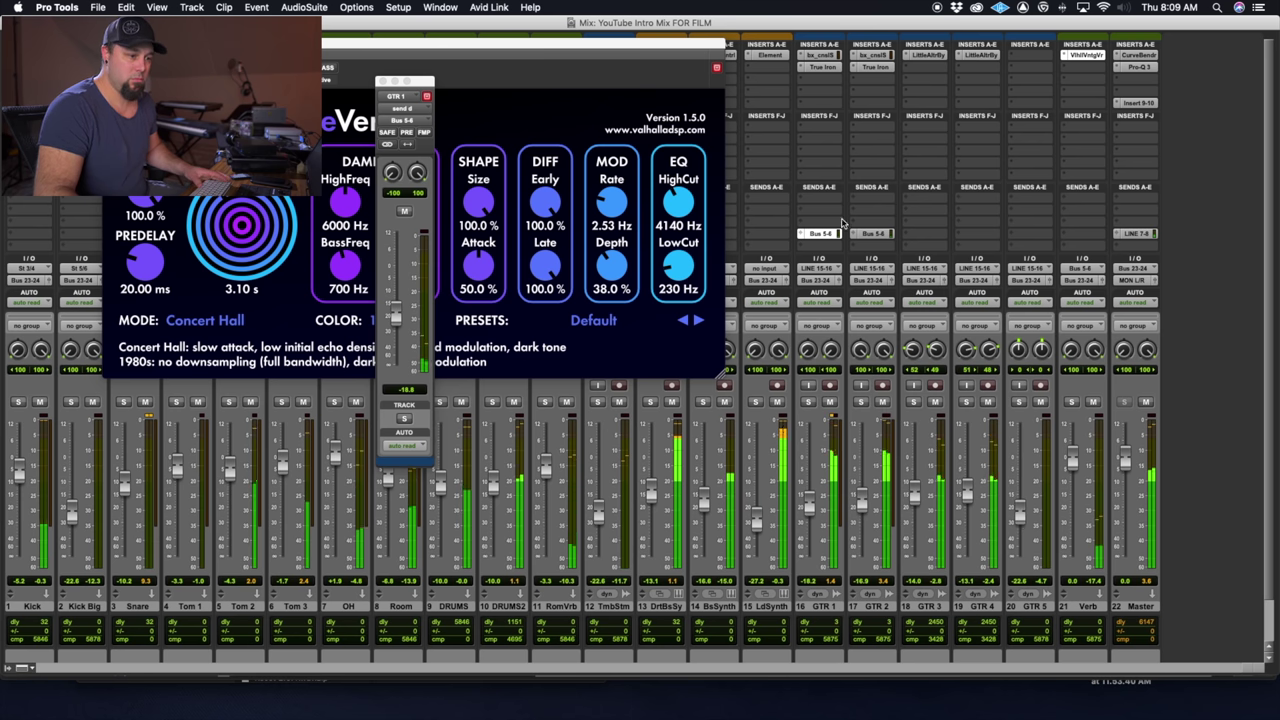
drag(395, 316, 400, 303)
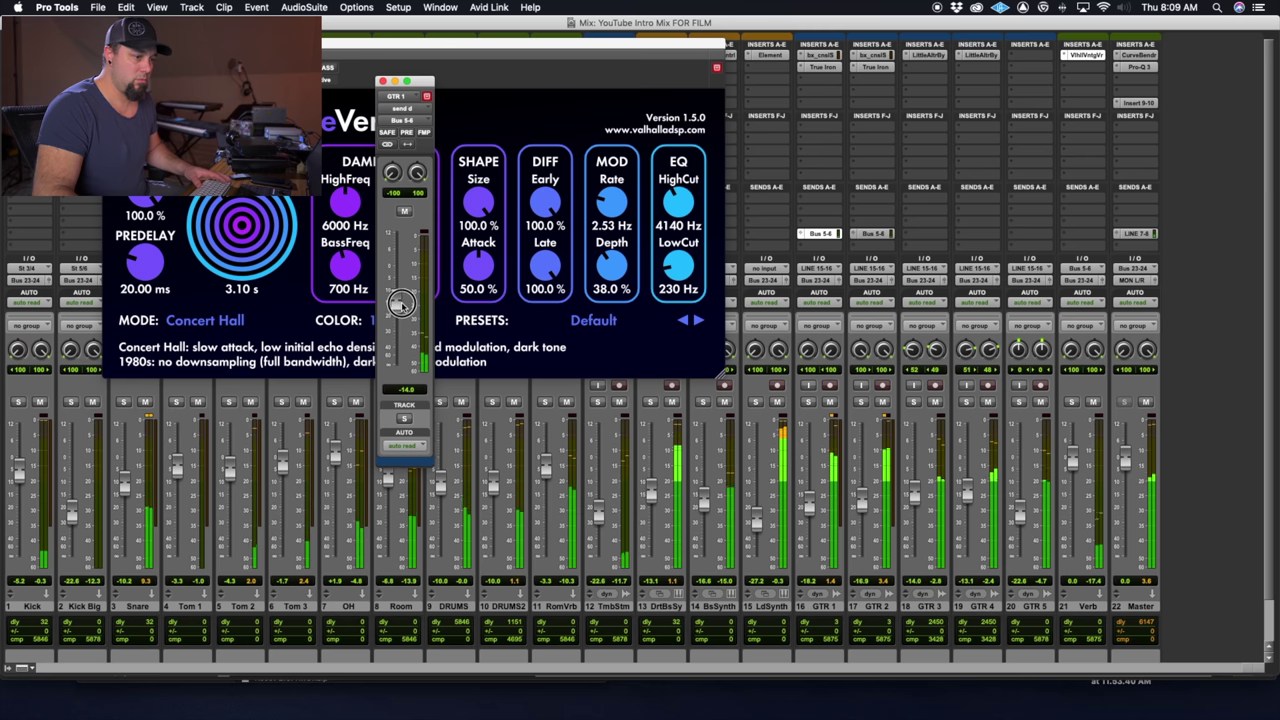
drag(824, 232, 879, 234)
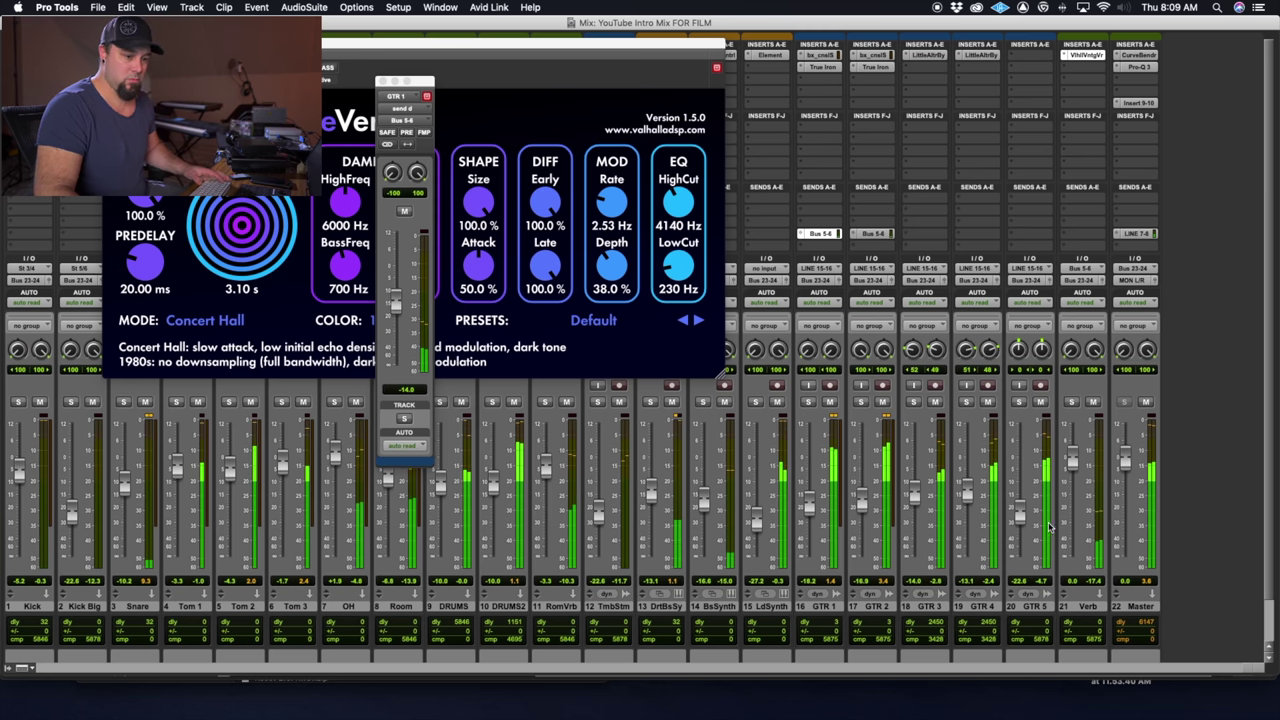
Raise GTR 5 to +1.1 dB, check its clips in the timeline, and close the reverb and send windows.
drag(1020, 515, 1025, 458)
key(super+equal)
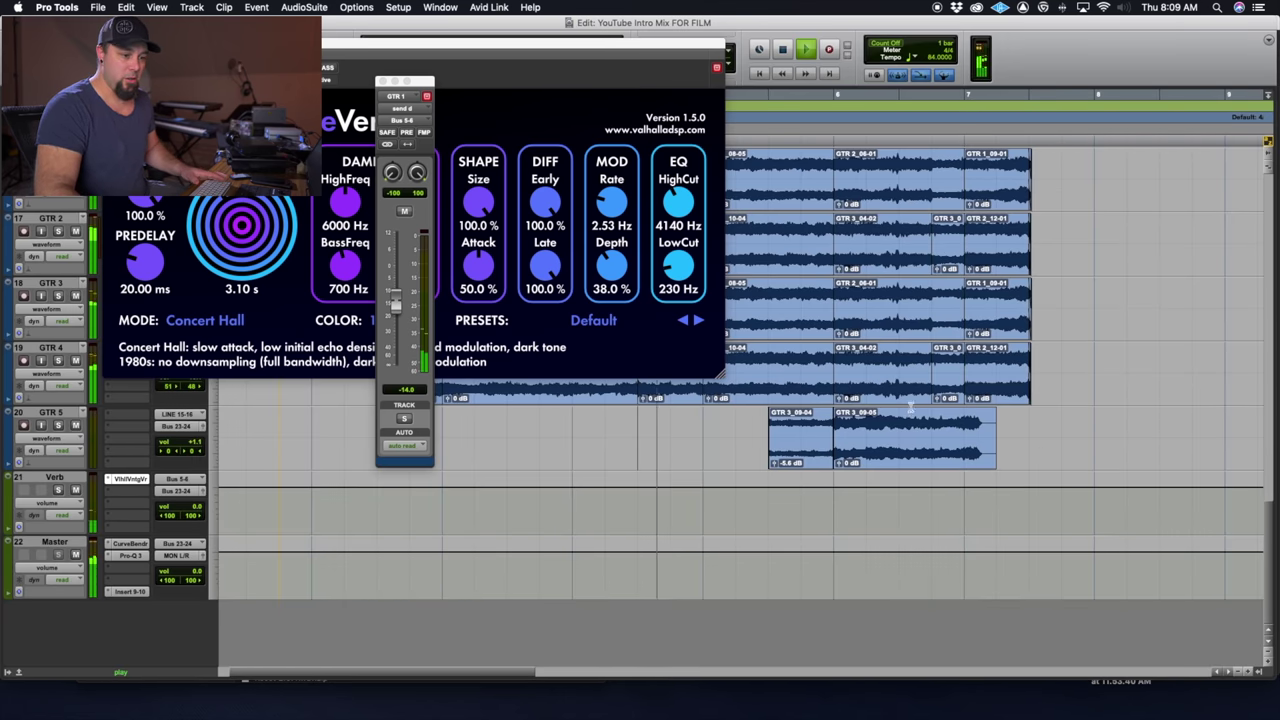
click(716, 67)
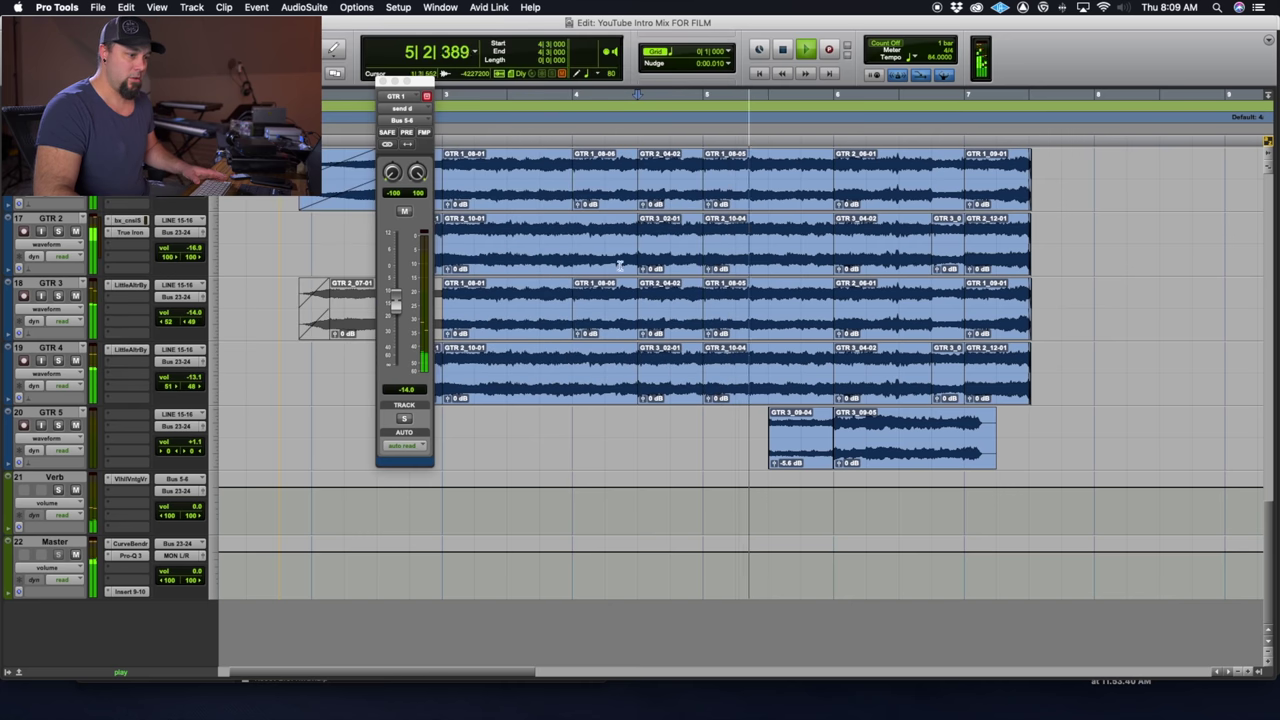
click(382, 81)
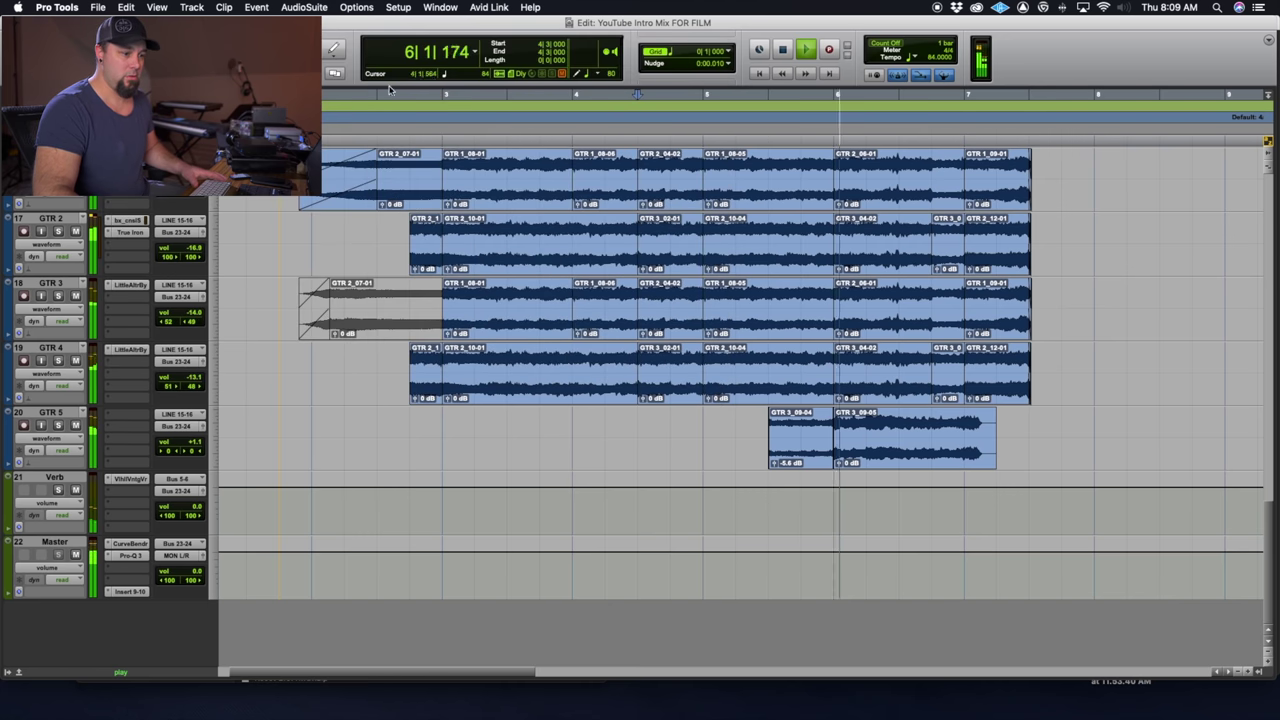
key(space)
key(super+equal)
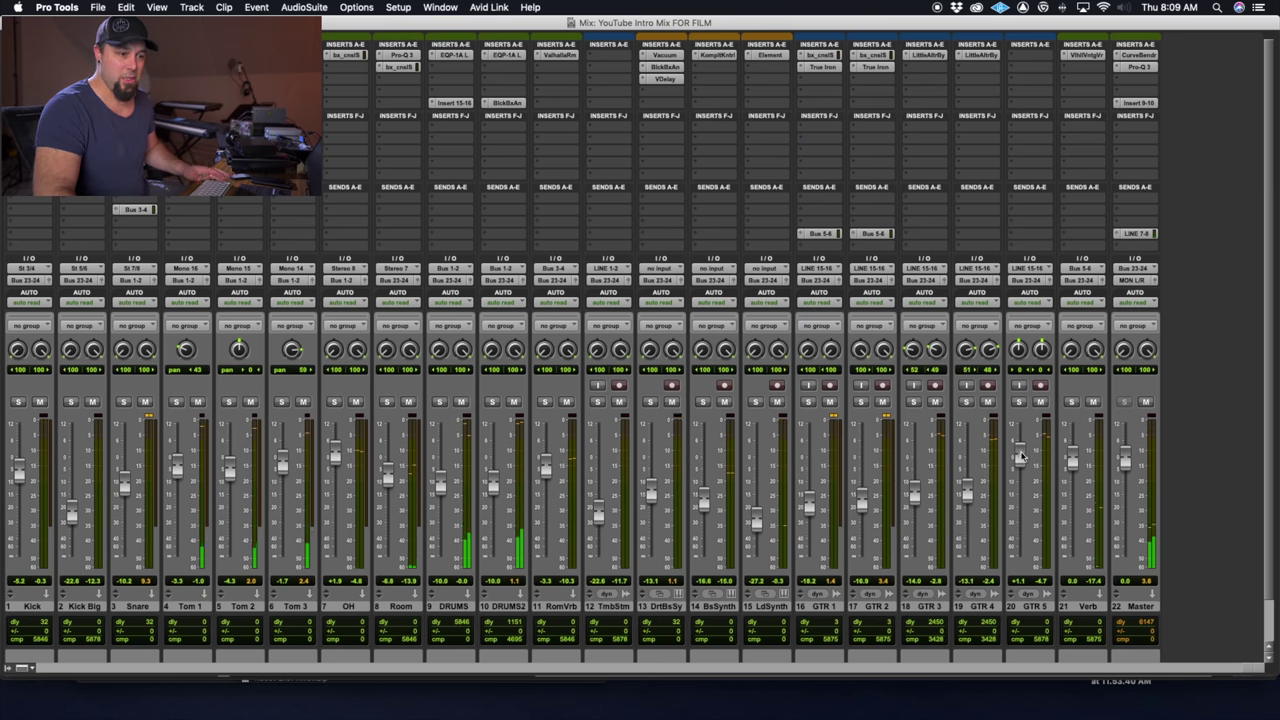
During playback, add a Bus 5-6 send to GTR 5, raise the send level and lower the track's fader to -11.8 dB.
key(space)
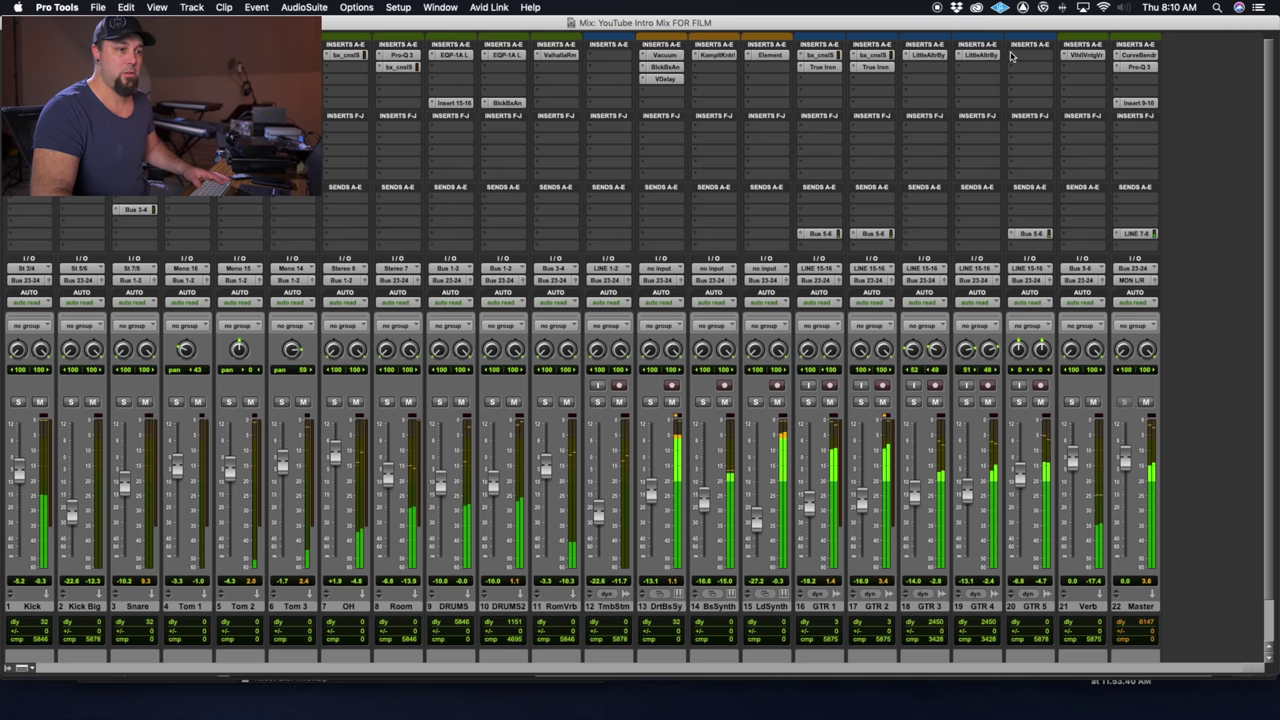
drag(1020, 478, 1023, 490)
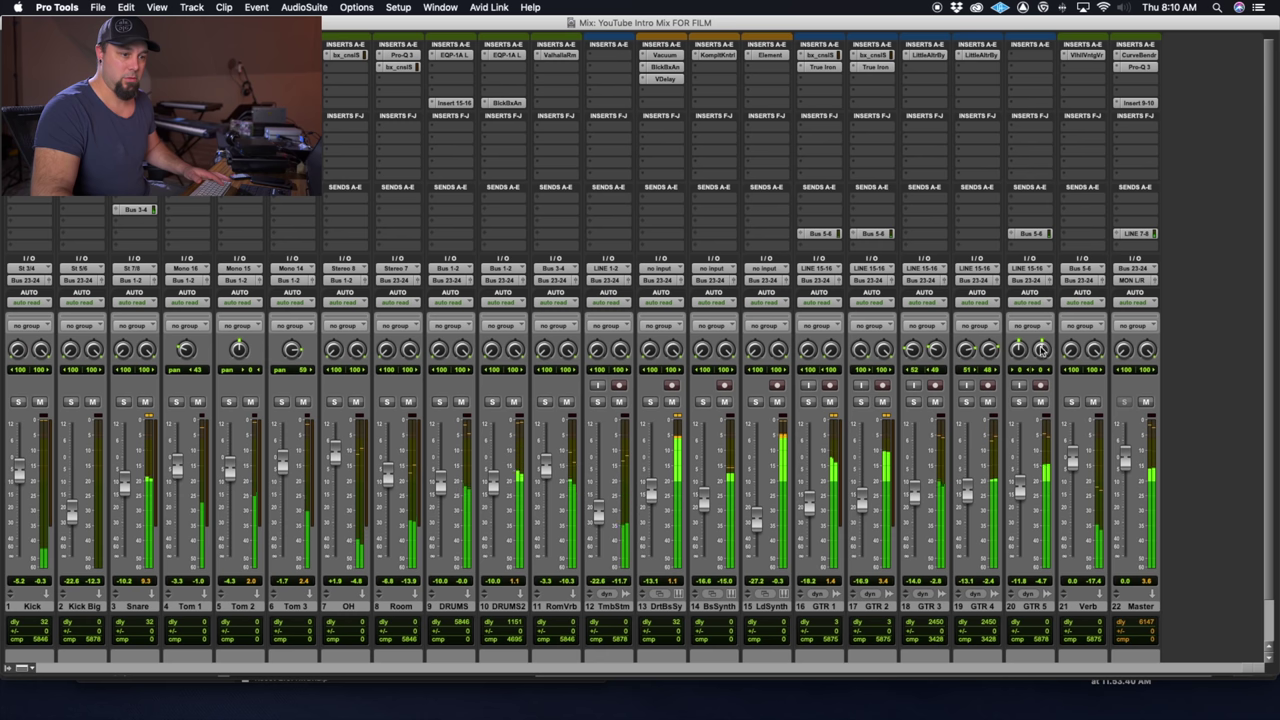
click(1030, 233)
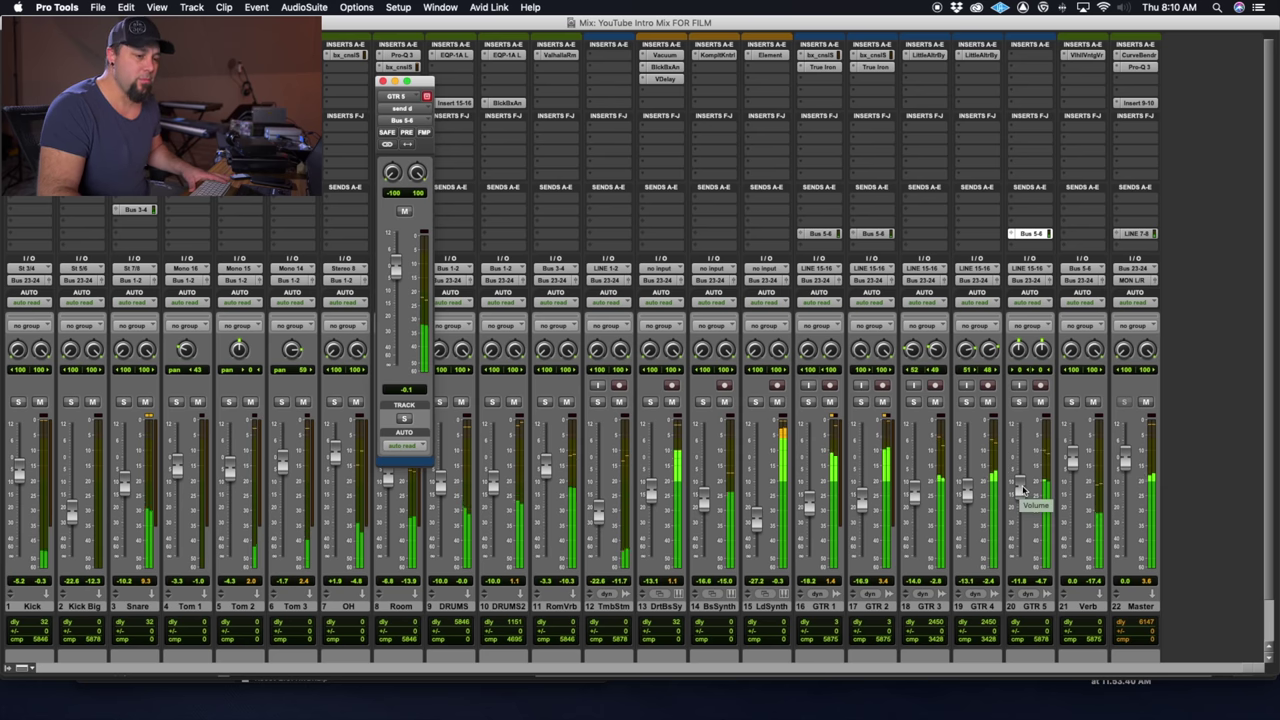
Lower the GTR 5 fader to -14.0 dB and insert the bx_console SSL 4000 E channel strip on the track.
drag(1020, 489, 1022, 492)
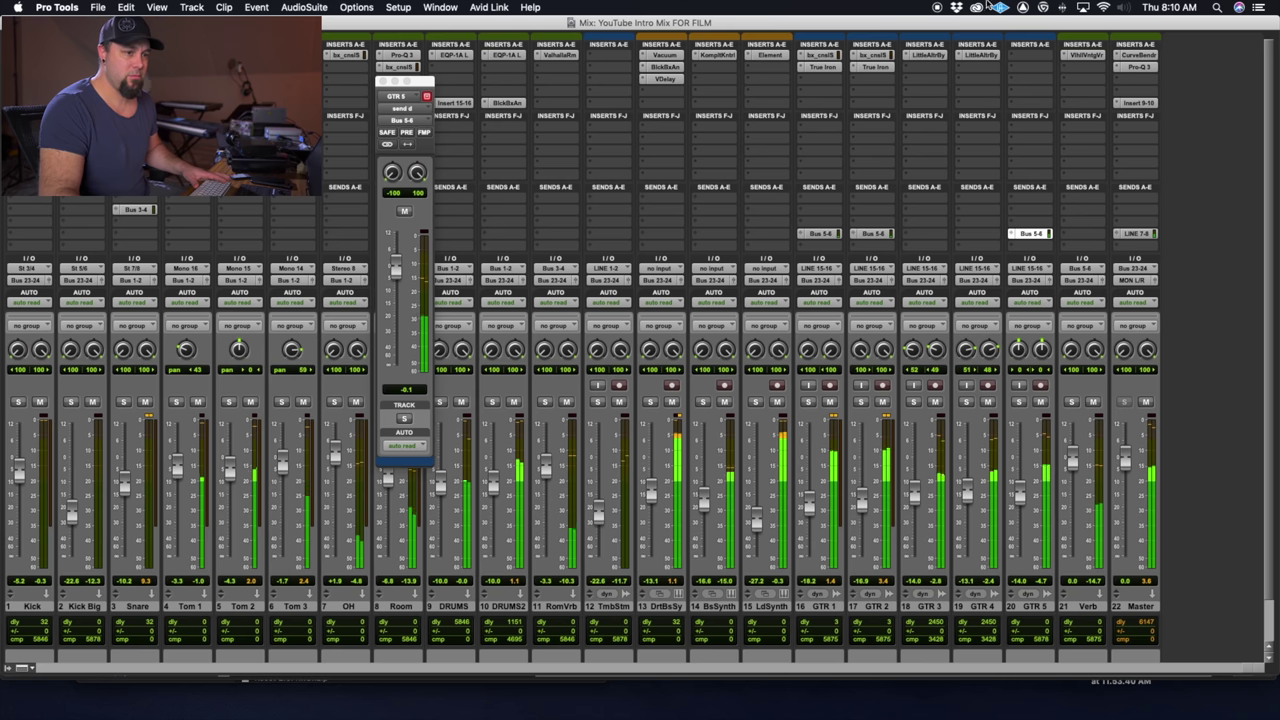
click(1032, 57)
mouse_move(1076, 57)
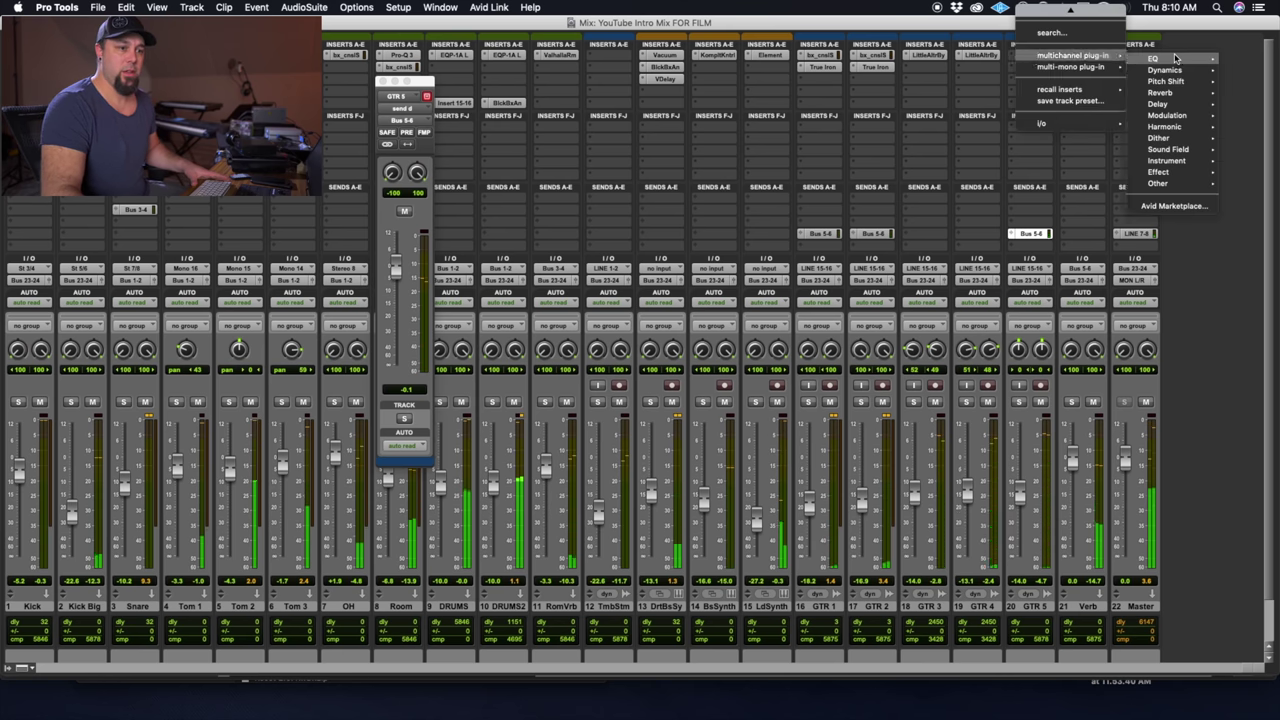
mouse_move(1158, 58)
click(1060, 48)
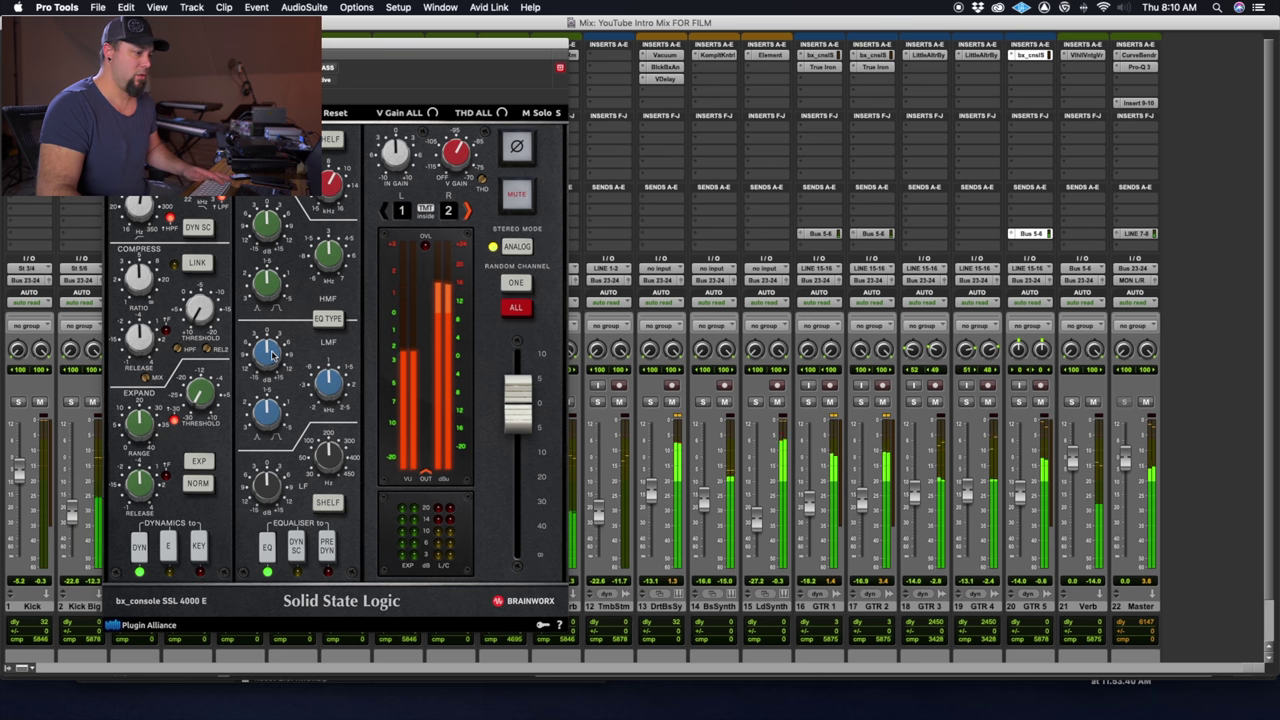
Raise the LMF frequency slightly in GTR 5's channel strip and give that band a moderate gain boost.
drag(273, 354, 278, 323)
drag(334, 382, 334, 375)
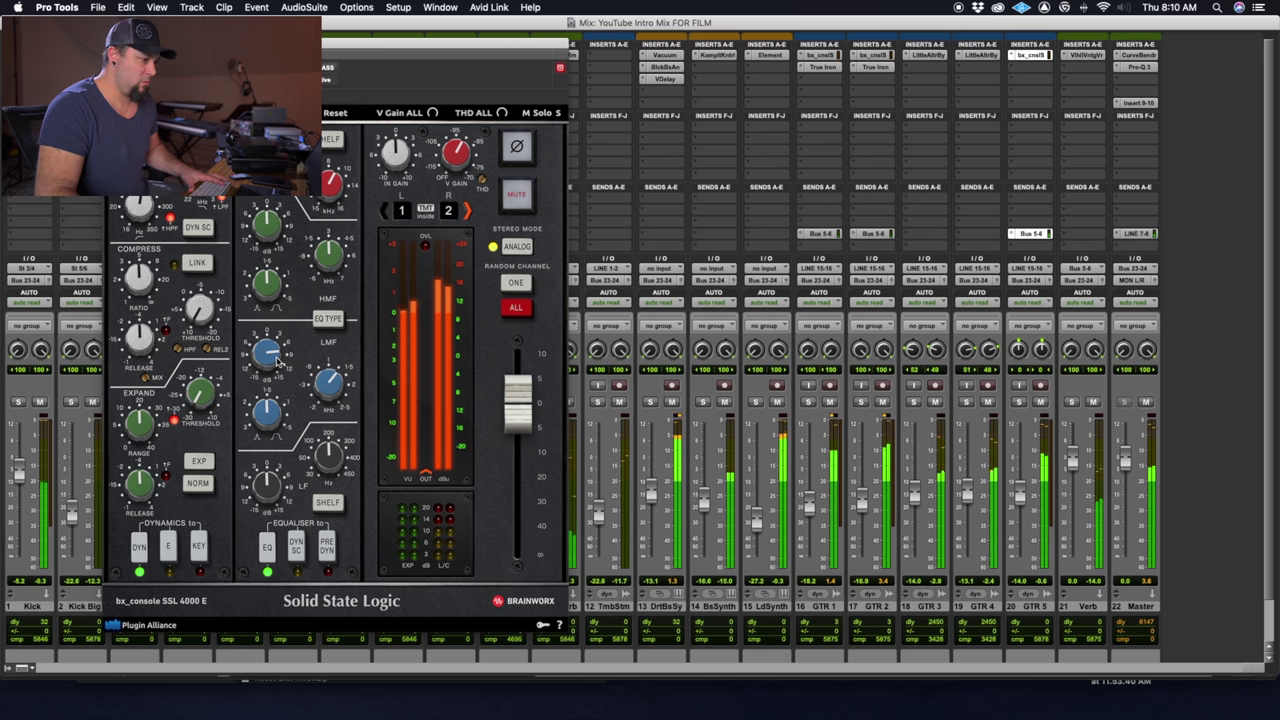
drag(276, 361, 278, 383)
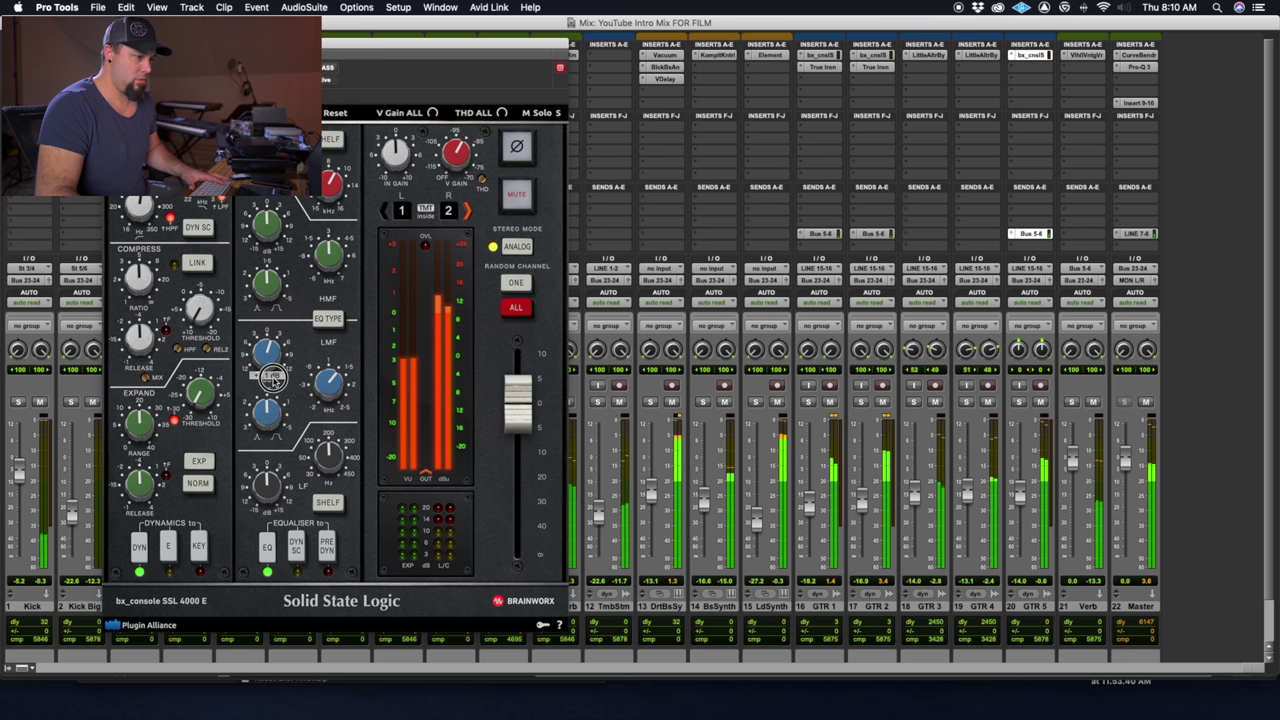
Lower GTR 5's Bus 5-6 send level, and close the send and channel strip windows.
click(1030, 233)
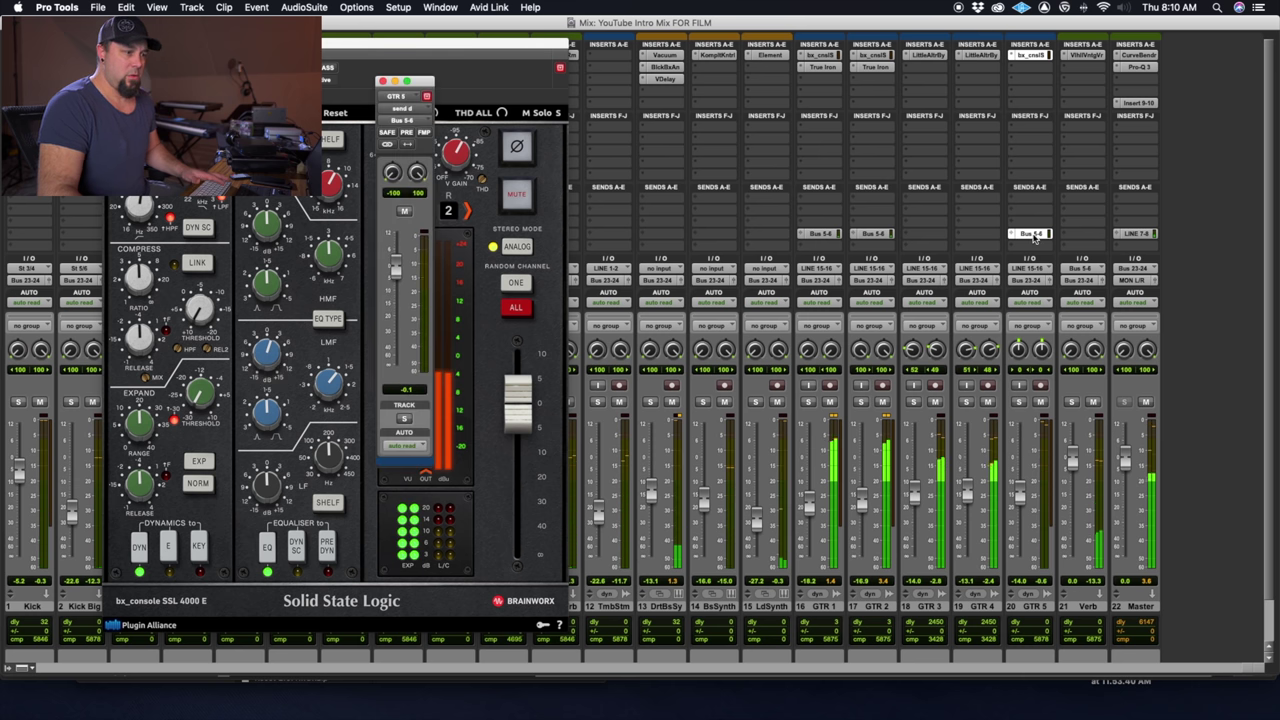
drag(397, 268, 397, 278)
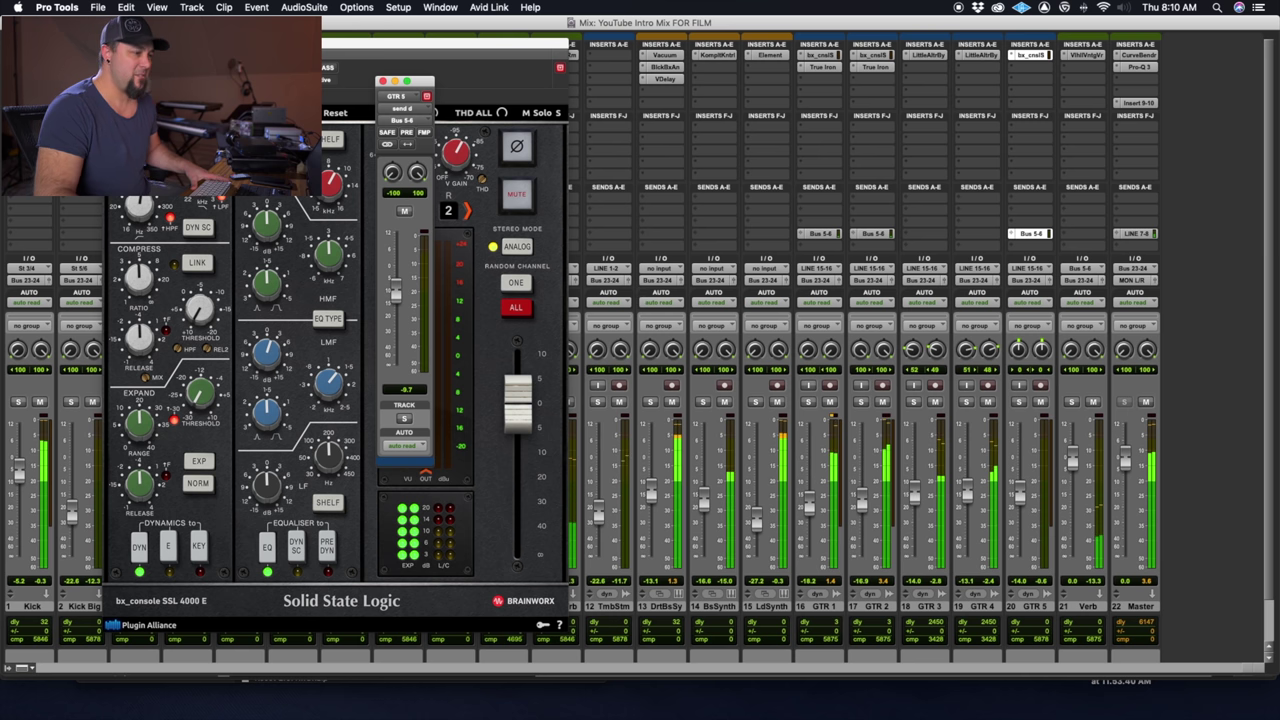
click(383, 82)
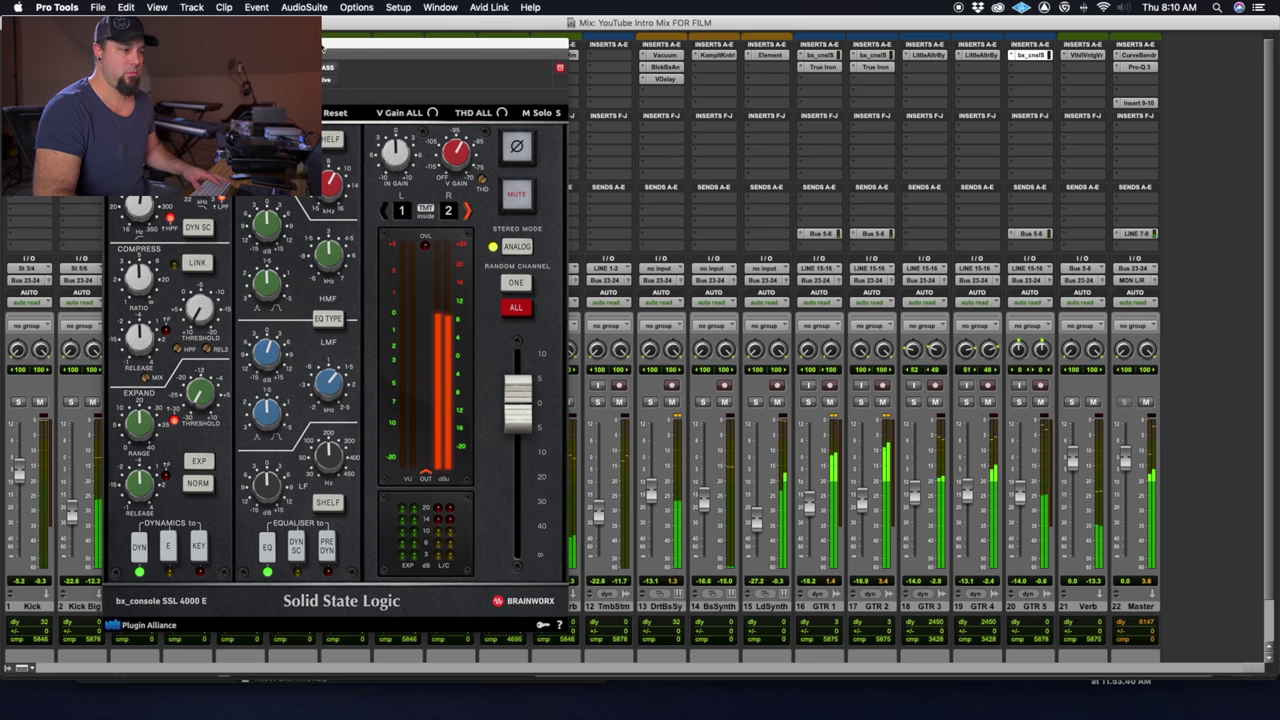
click(323, 45)
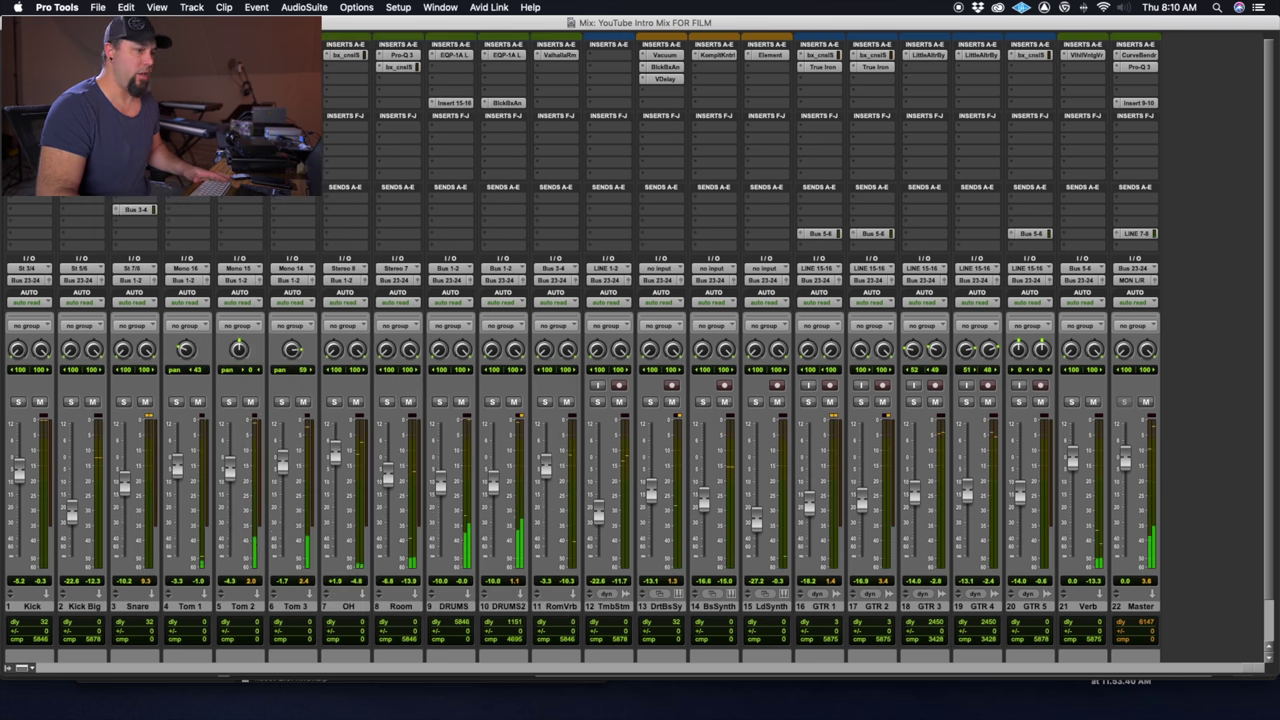
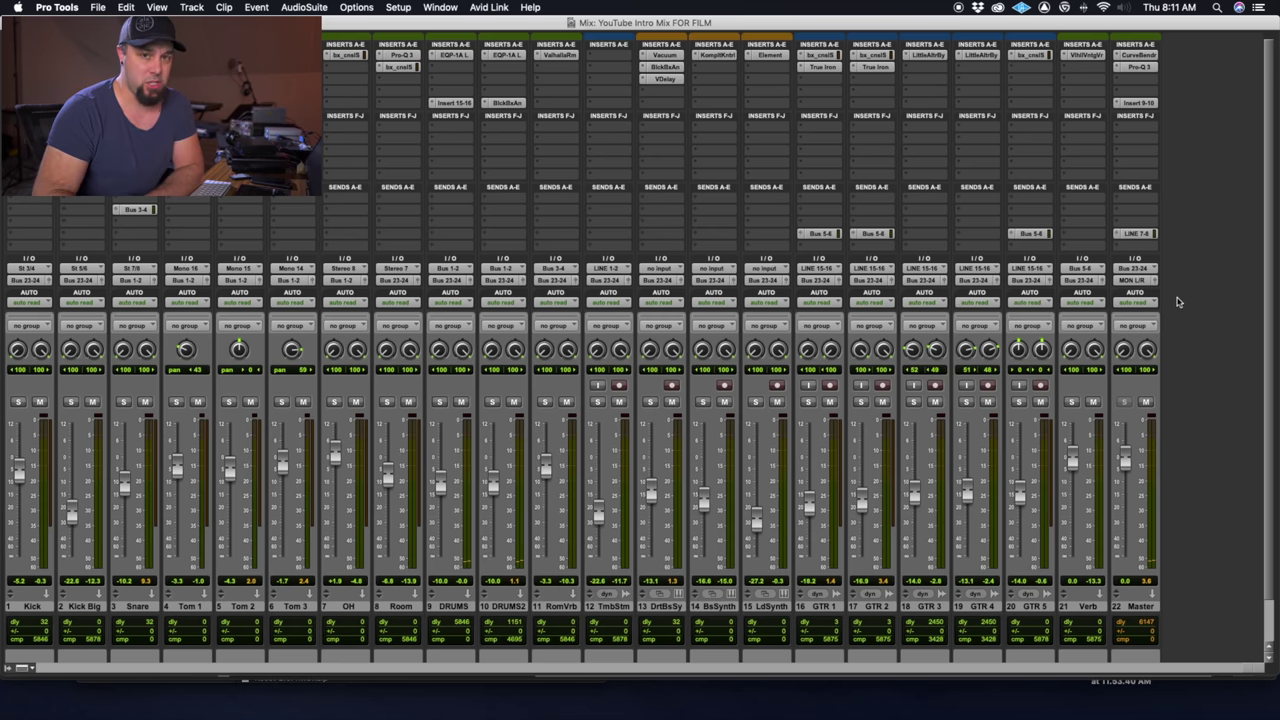
Insert Black Box Analog Design HG-2 on the Master track, engage its saturation and Alt Tube, lower Pentode and raise Triode.
click(1134, 142)
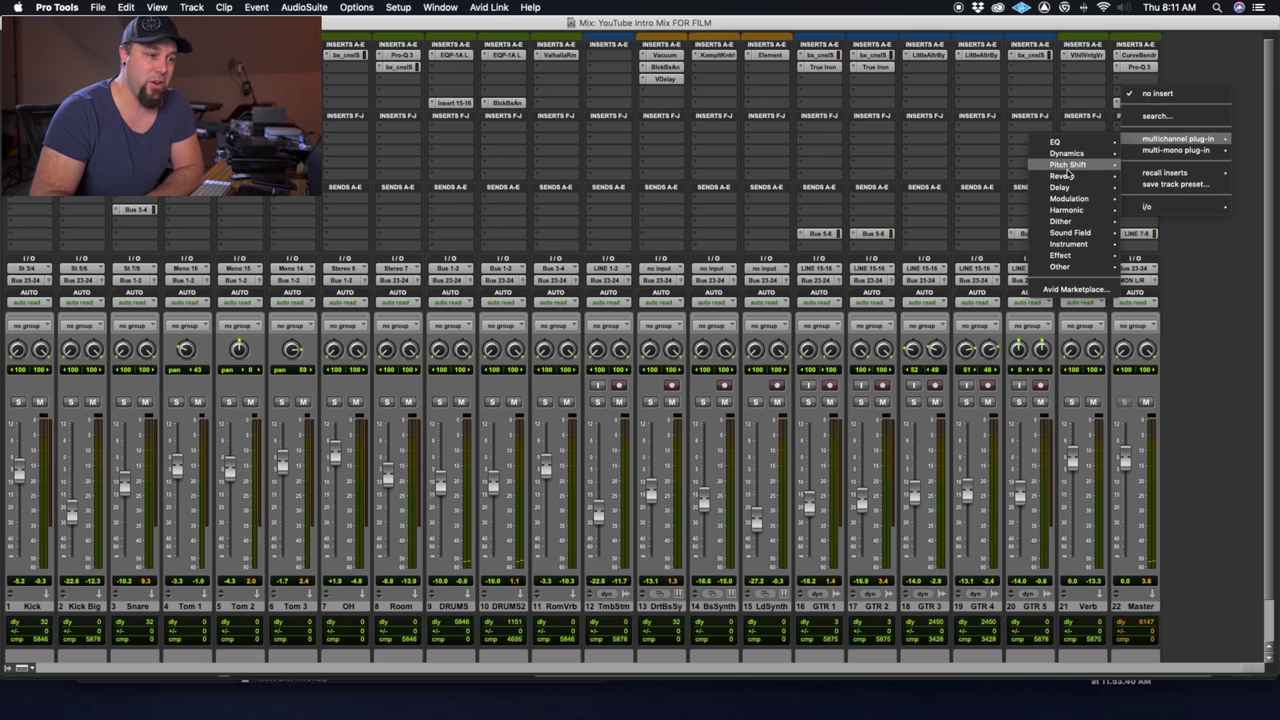
mouse_move(1078, 213)
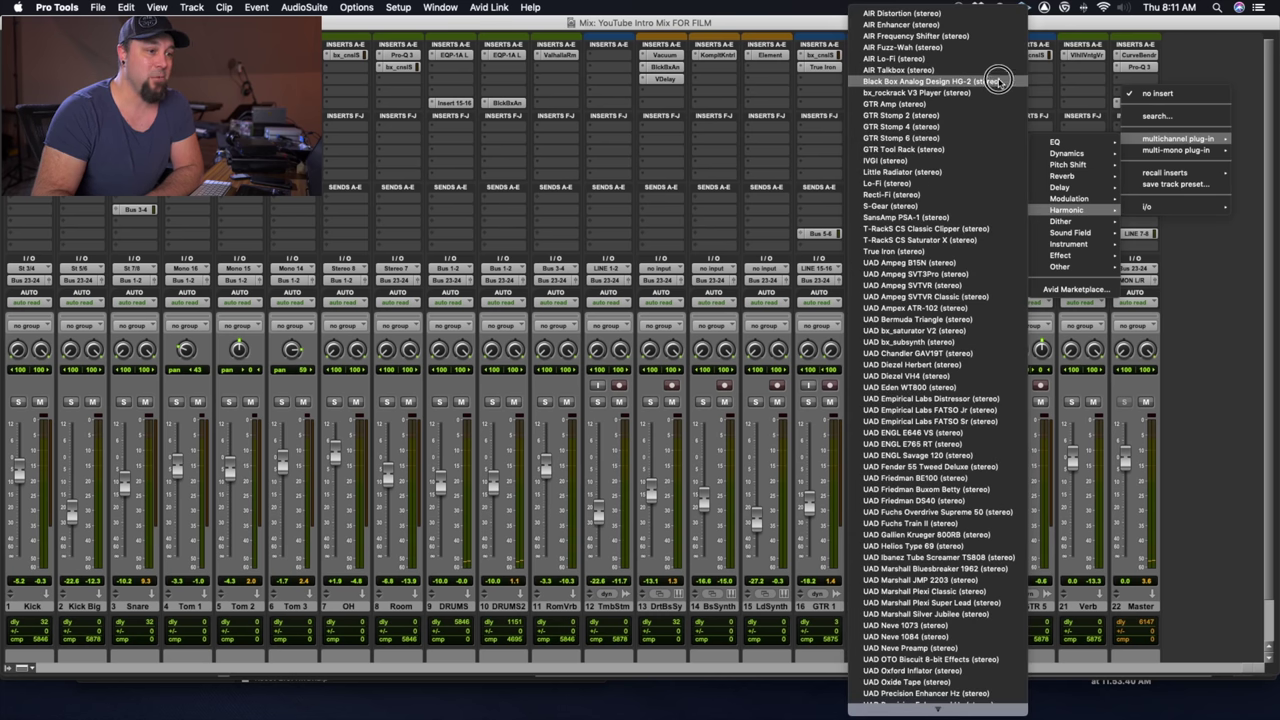
click(948, 102)
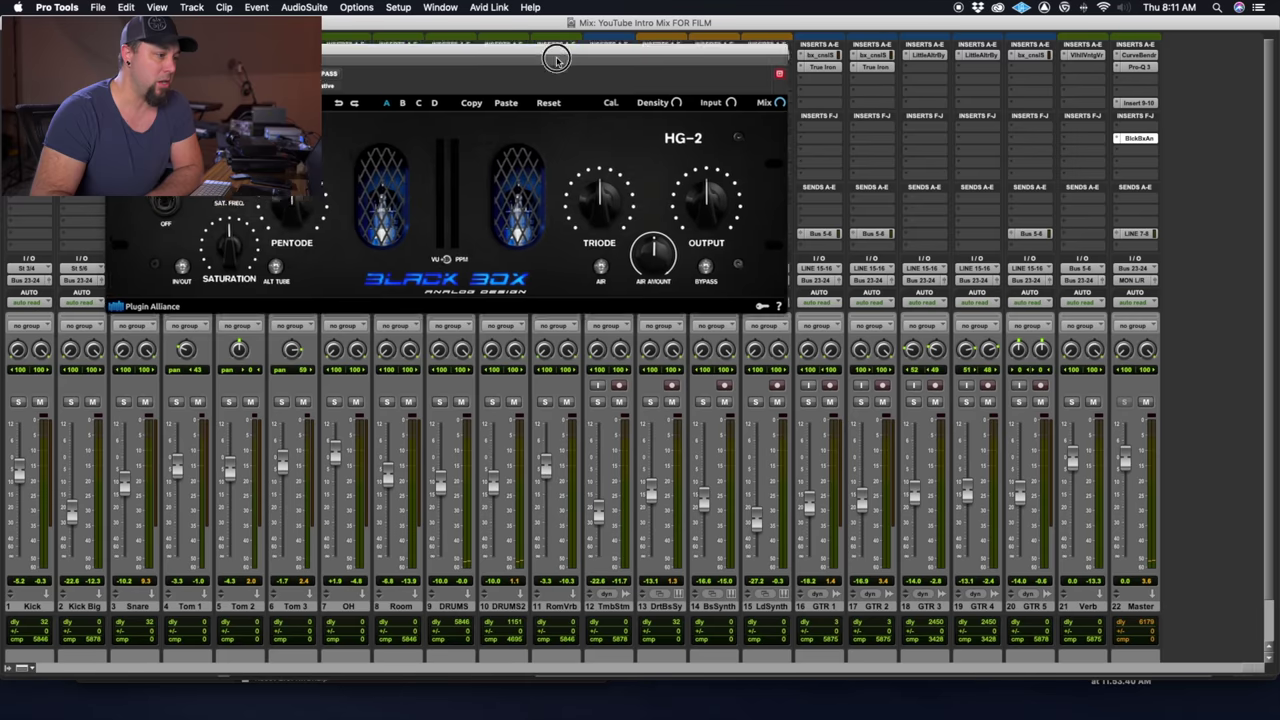
drag(552, 52, 754, 150)
drag(530, 307, 506, 323)
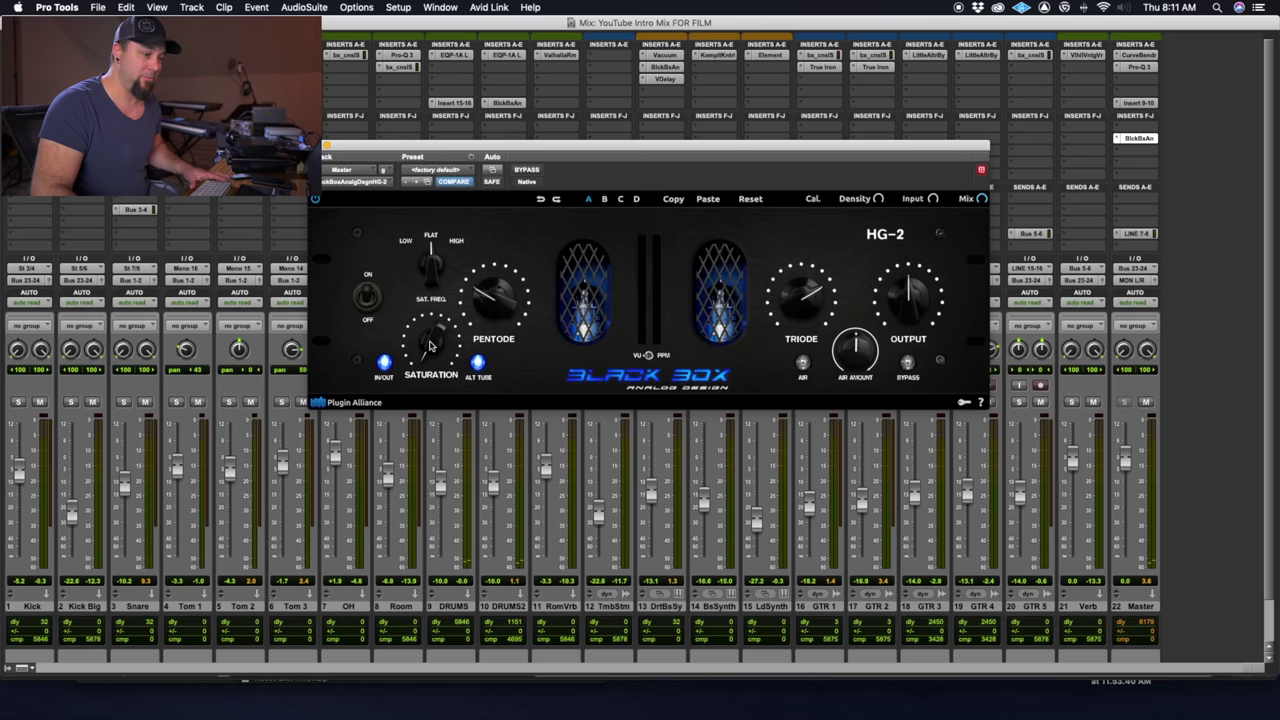
During playback, raise the Saturation of the Master's HG-2 to about 32% and close the plug-in window.
key(space)
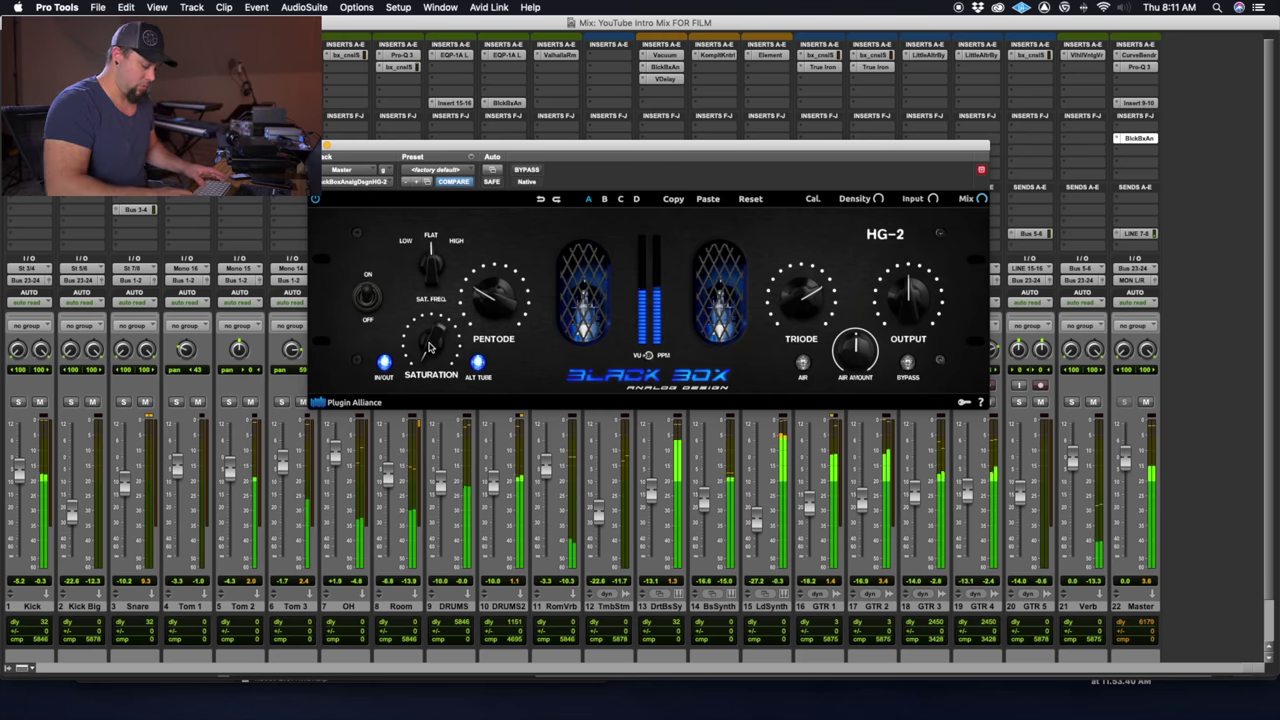
key(super+equal)
drag(373, 145, 460, 146)
click(369, 144)
key(space)
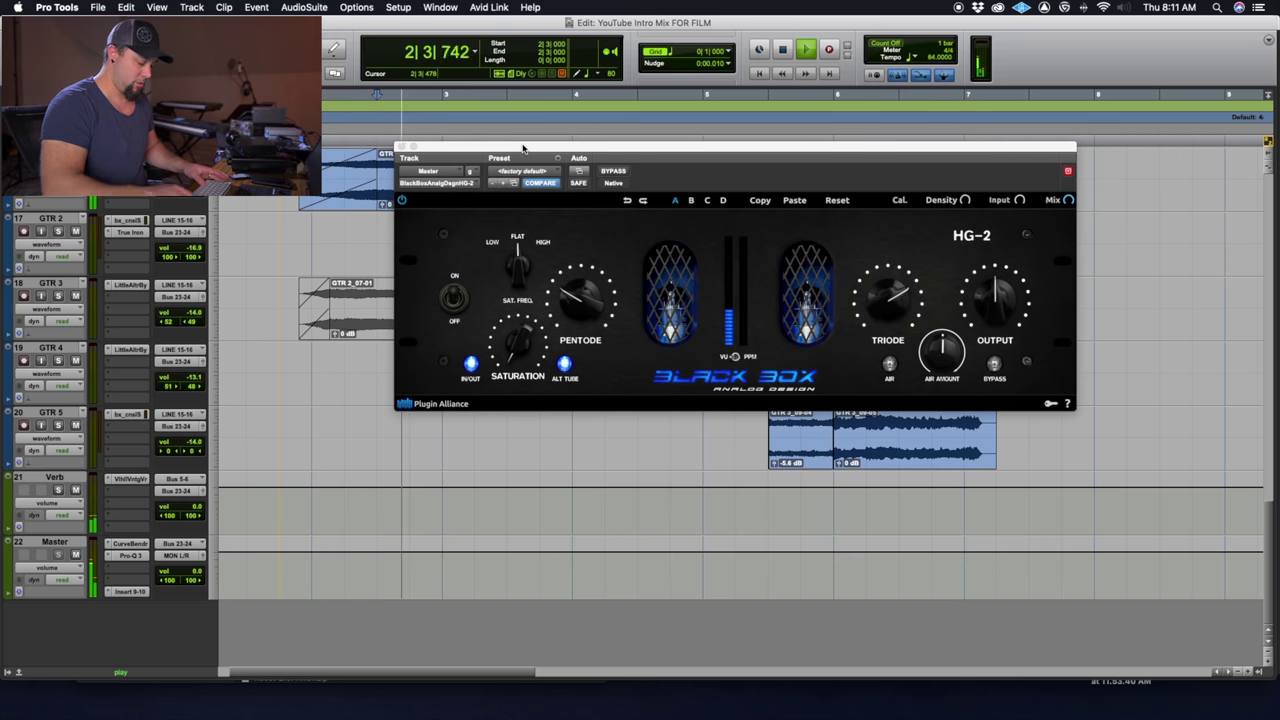
key(super+equal)
drag(543, 331, 533, 305)
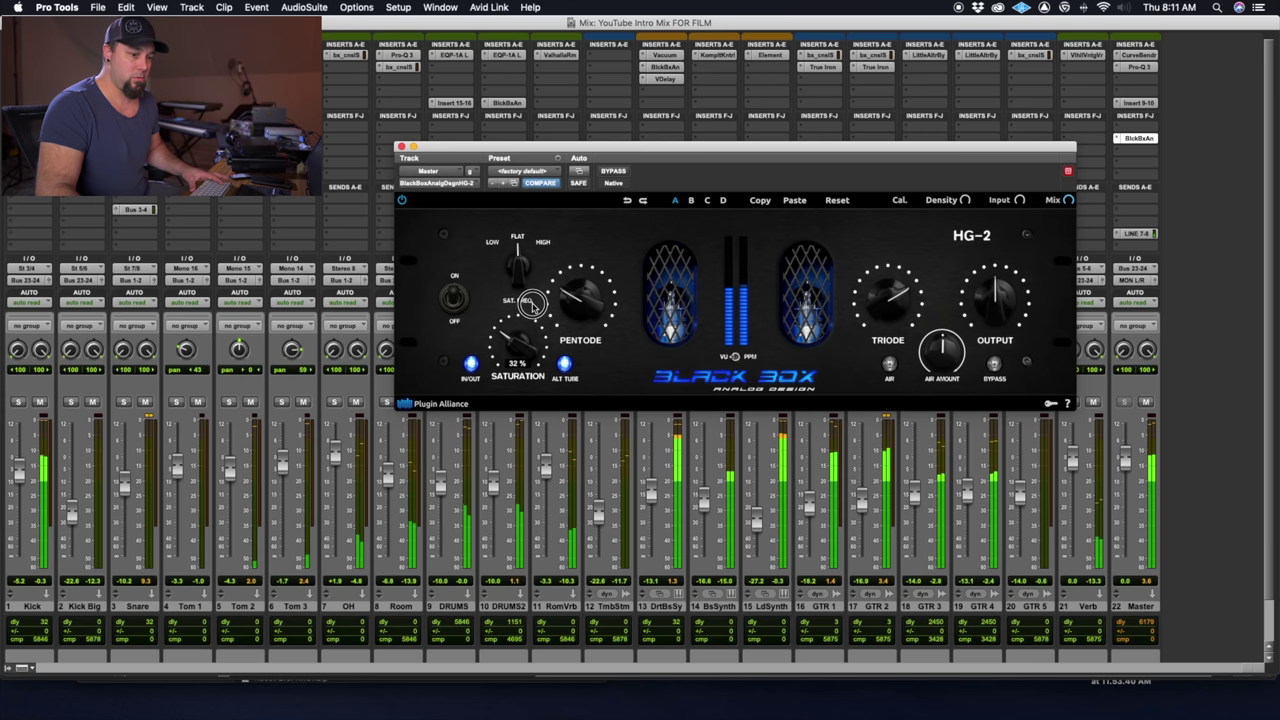
drag(531, 303, 534, 306)
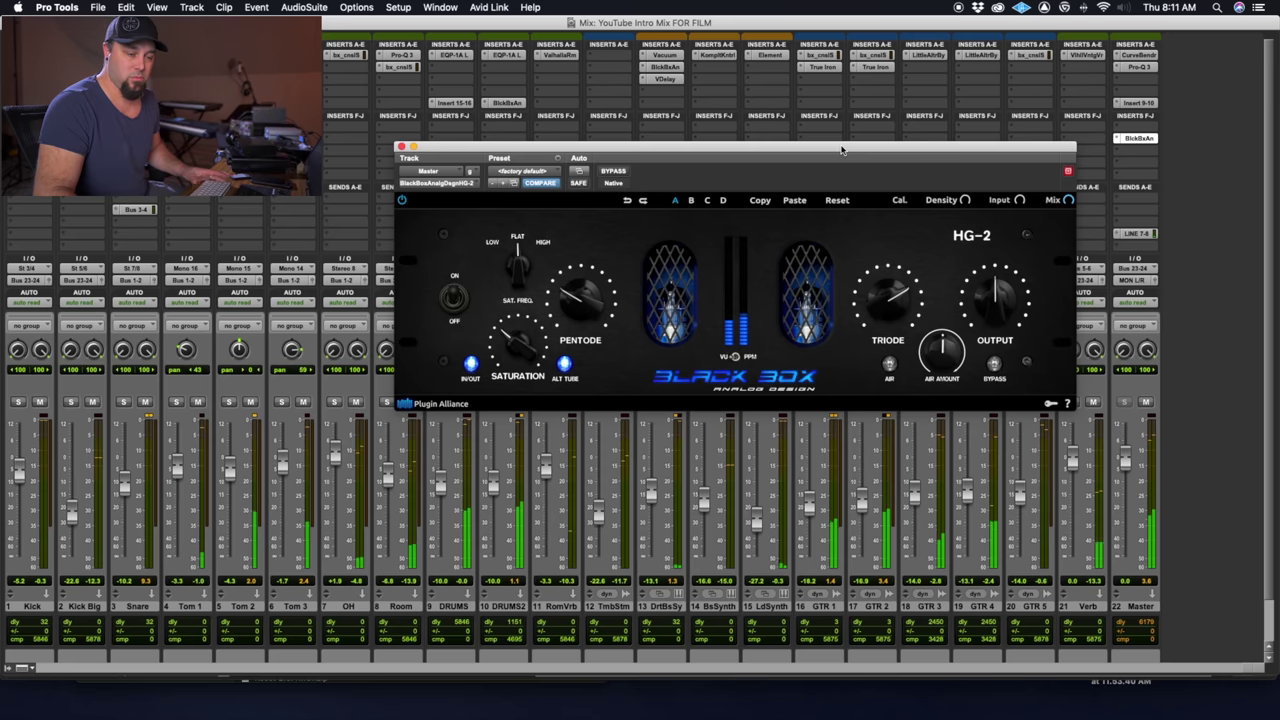
drag(841, 150, 697, 147)
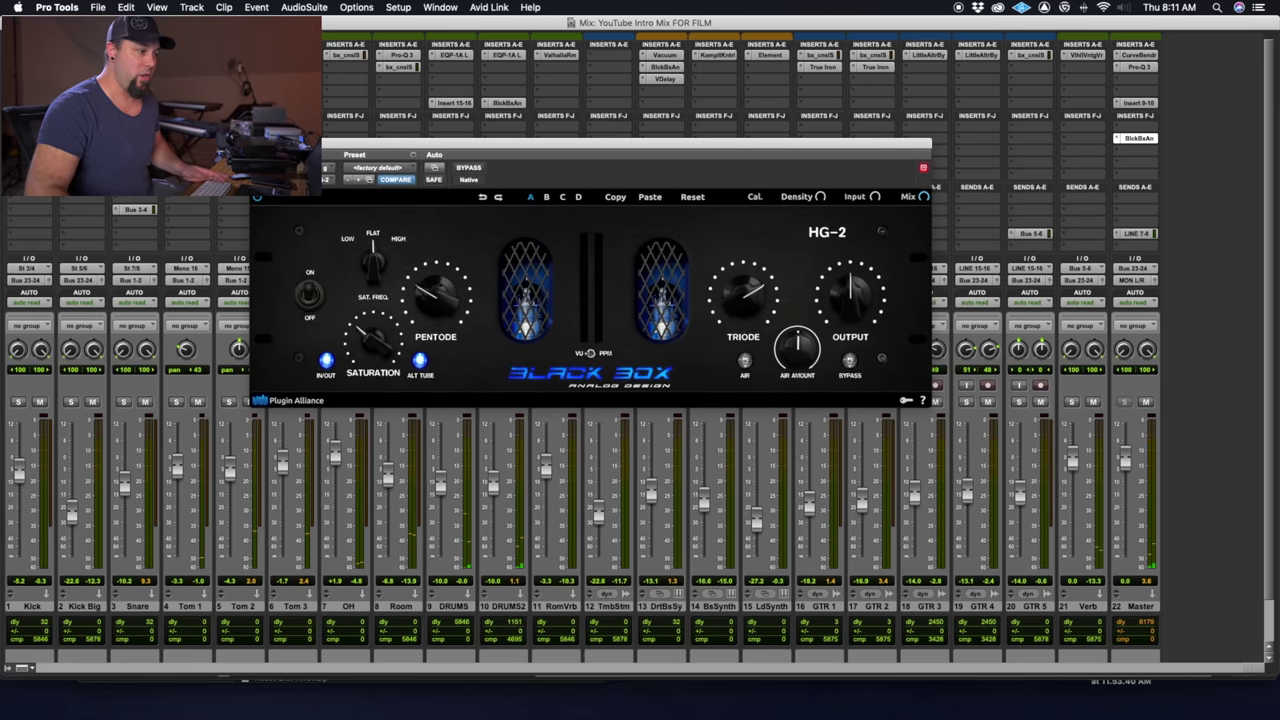
click(257, 143)
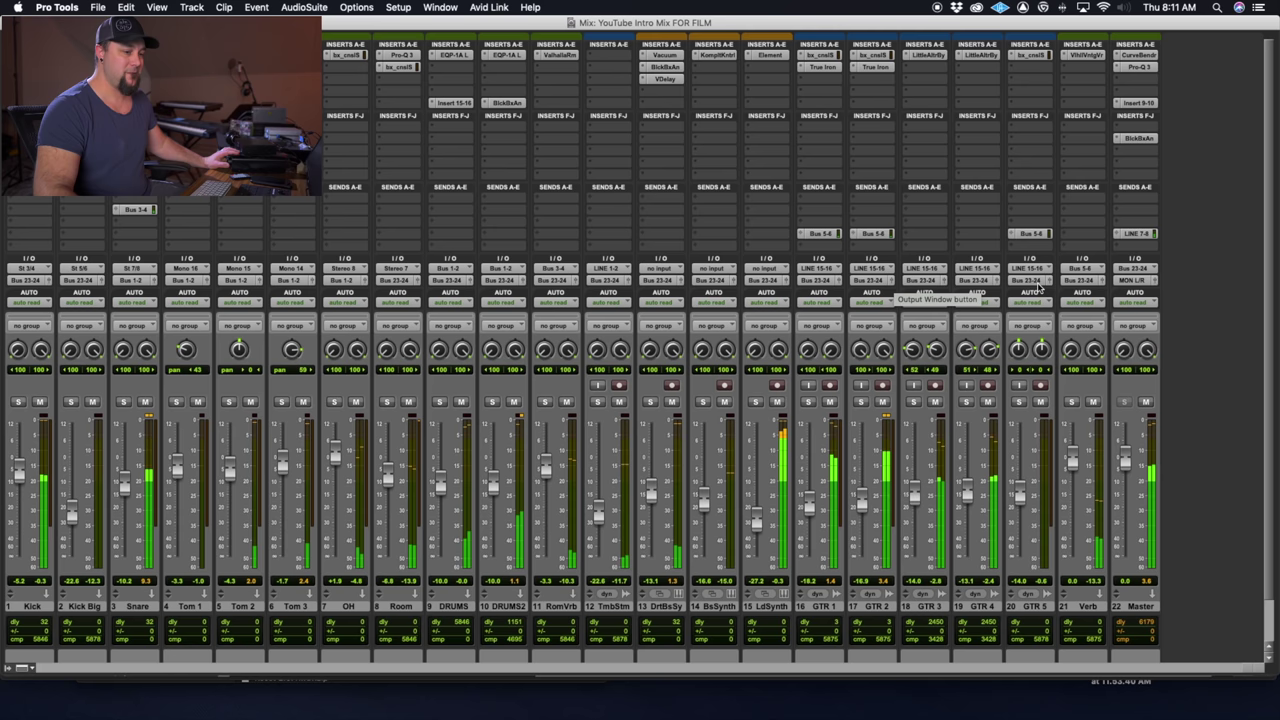
In the Master's Curve Bender, set Presence 2 gain to 1.0 dB, lower the Presence 1 frequency and boost that band slightly.
click(1140, 67)
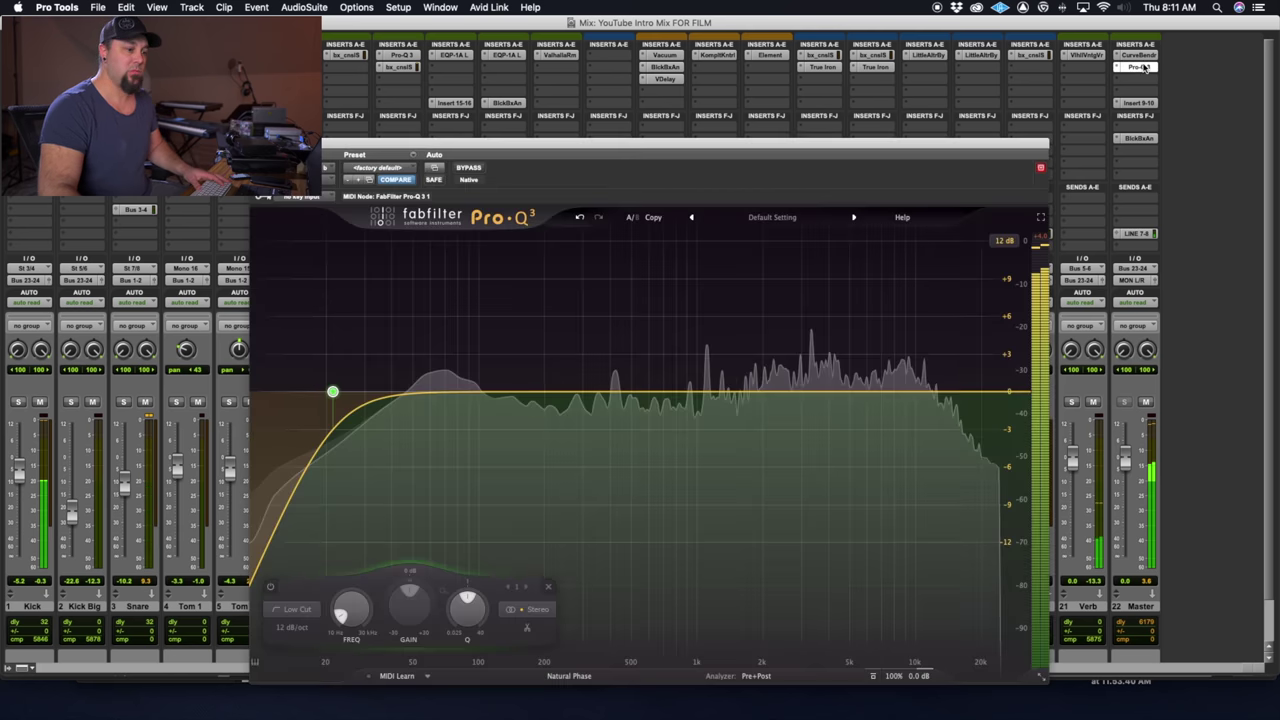
click(257, 143)
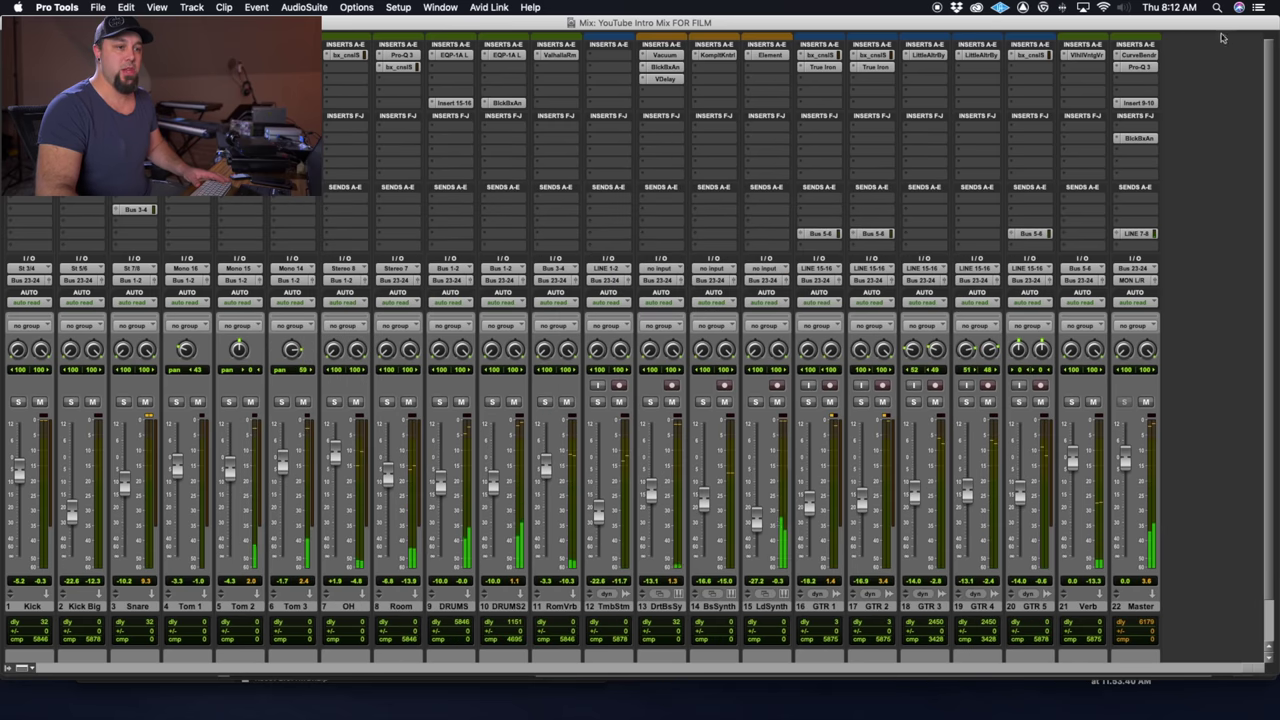
click(1140, 55)
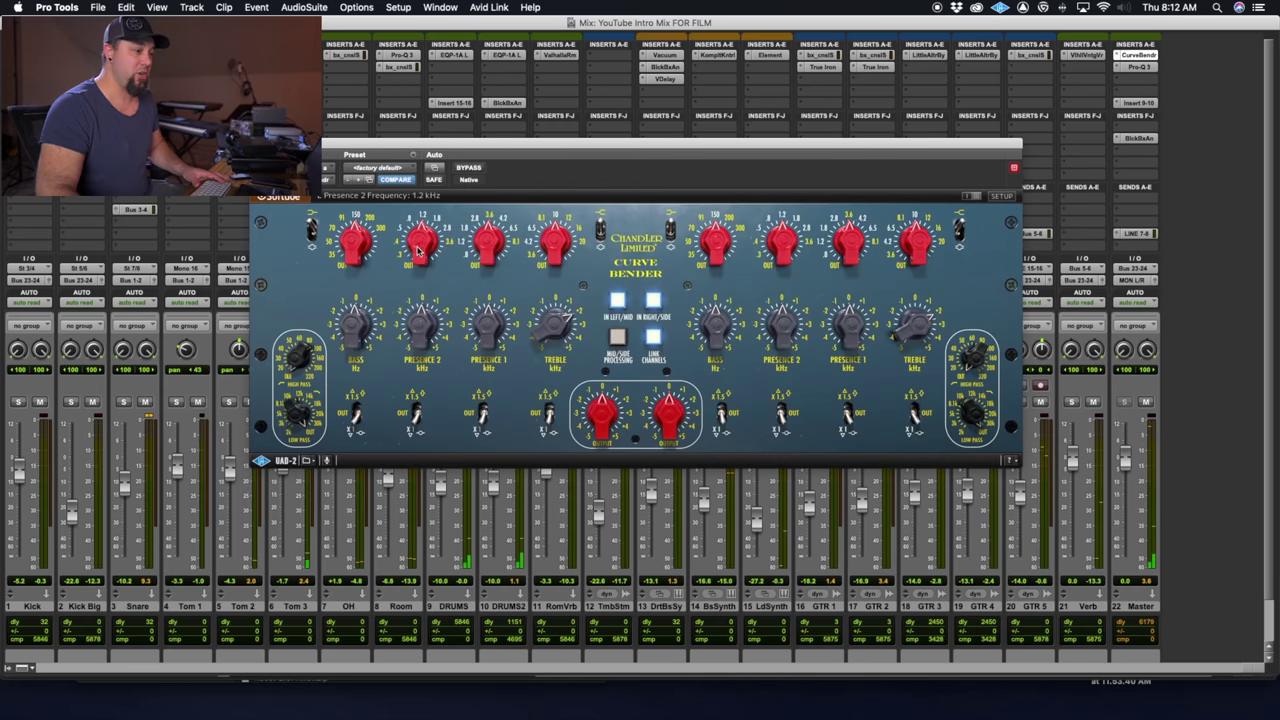
drag(424, 338, 423, 322)
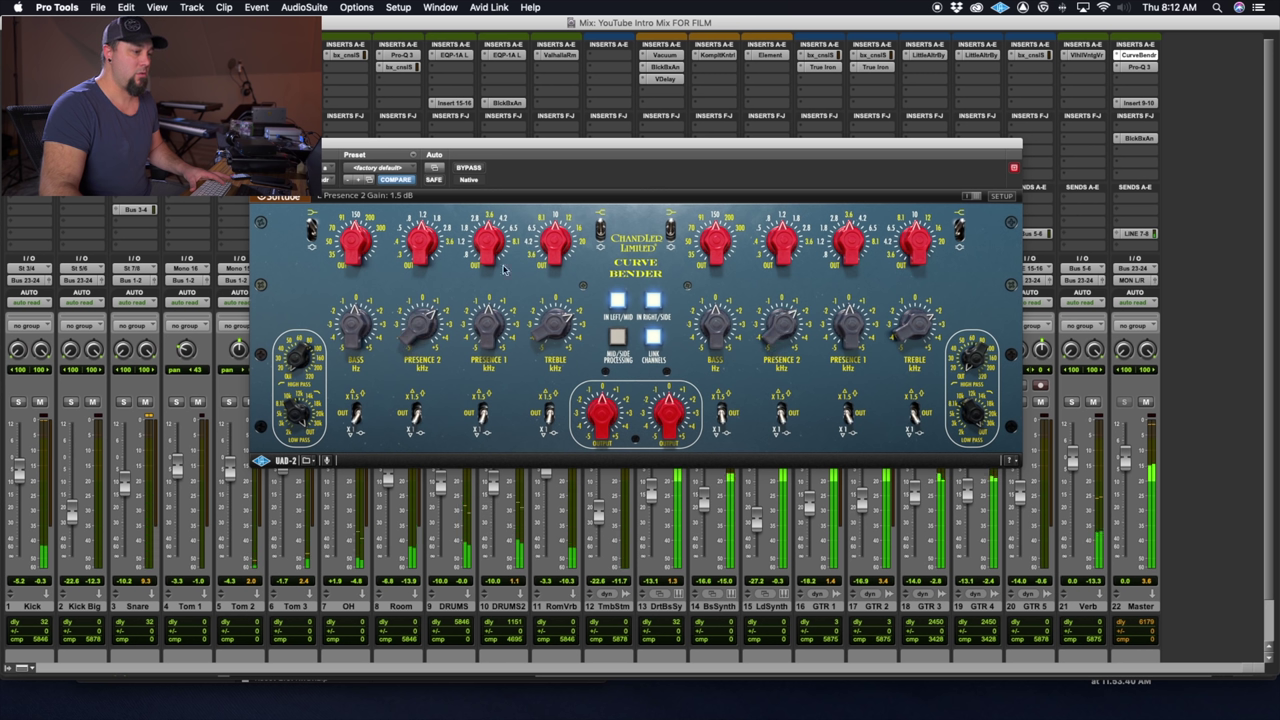
drag(489, 250, 490, 258)
drag(489, 328, 424, 316)
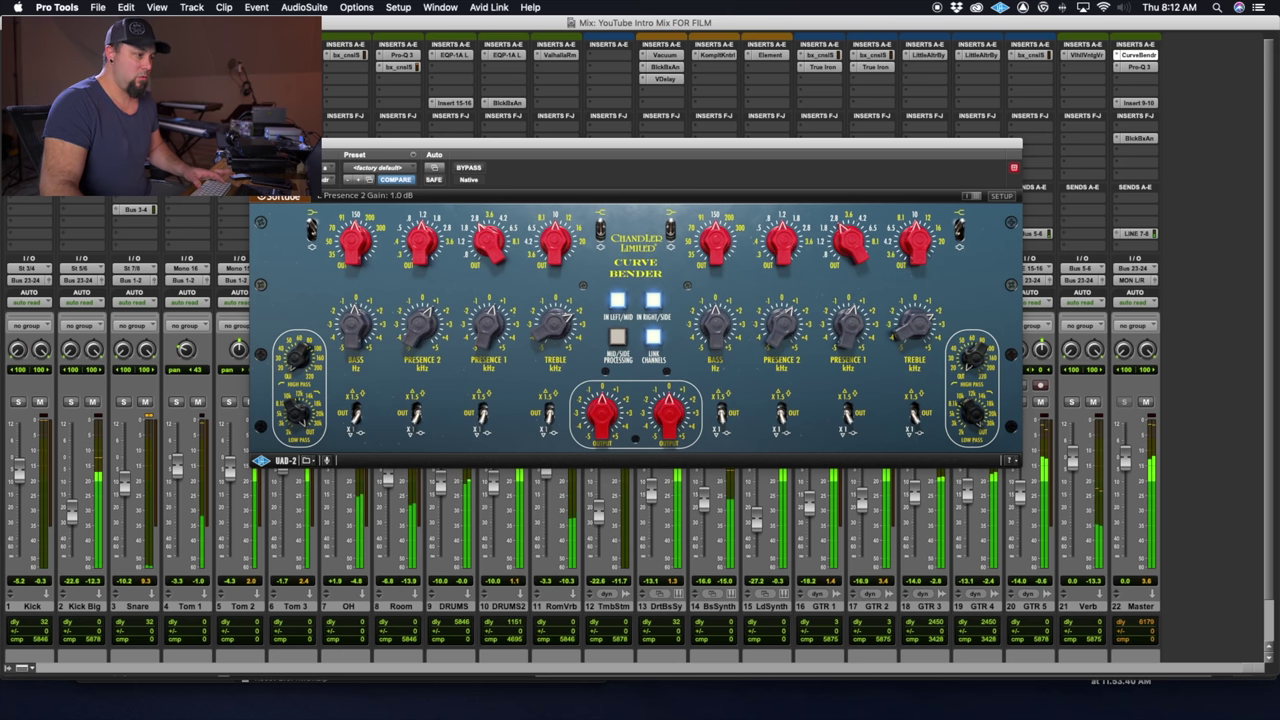
click(257, 143)
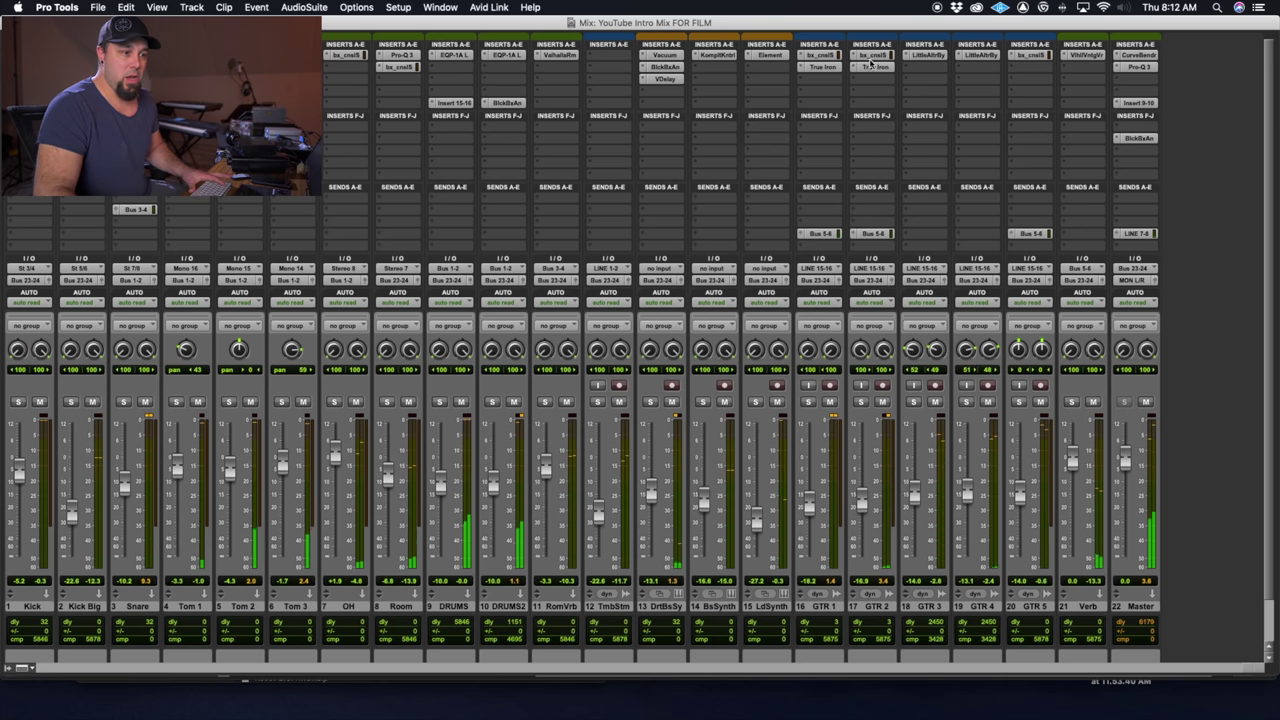
Review the bx_console SSL 4000 E settings on GTR 1 and GTR 2 against playback, and close the channel strip.
click(822, 55)
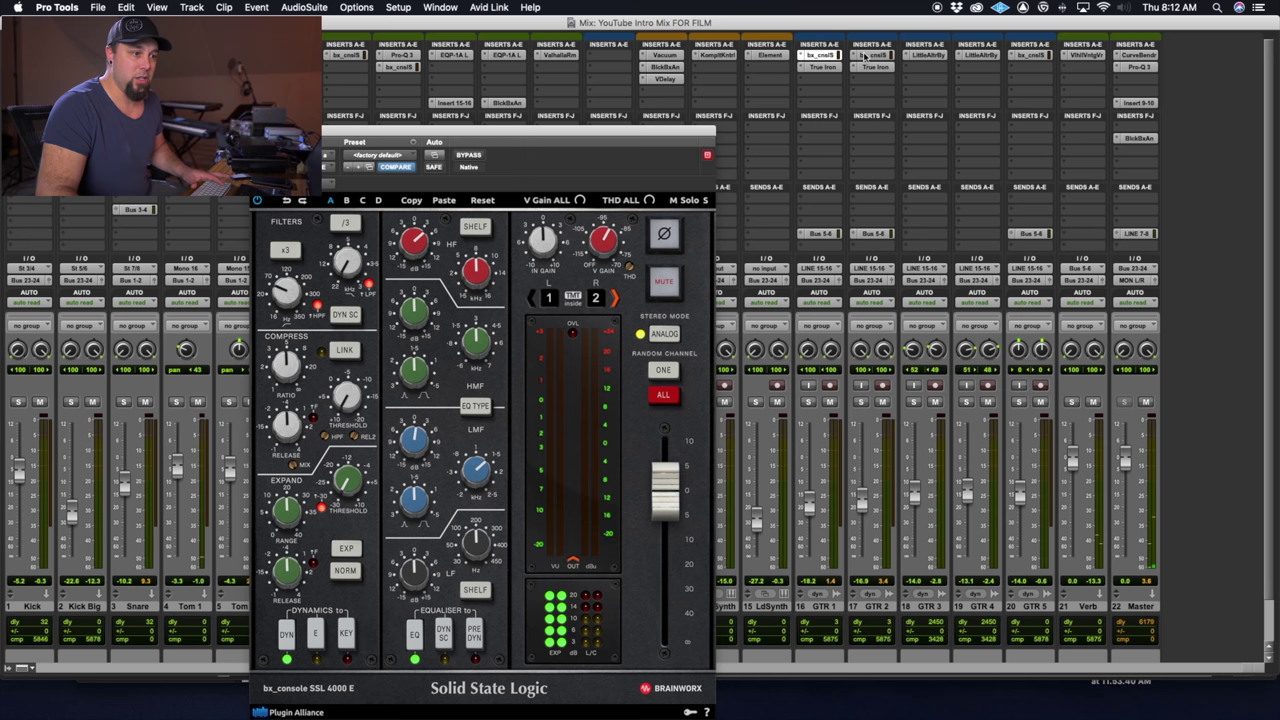
click(866, 56)
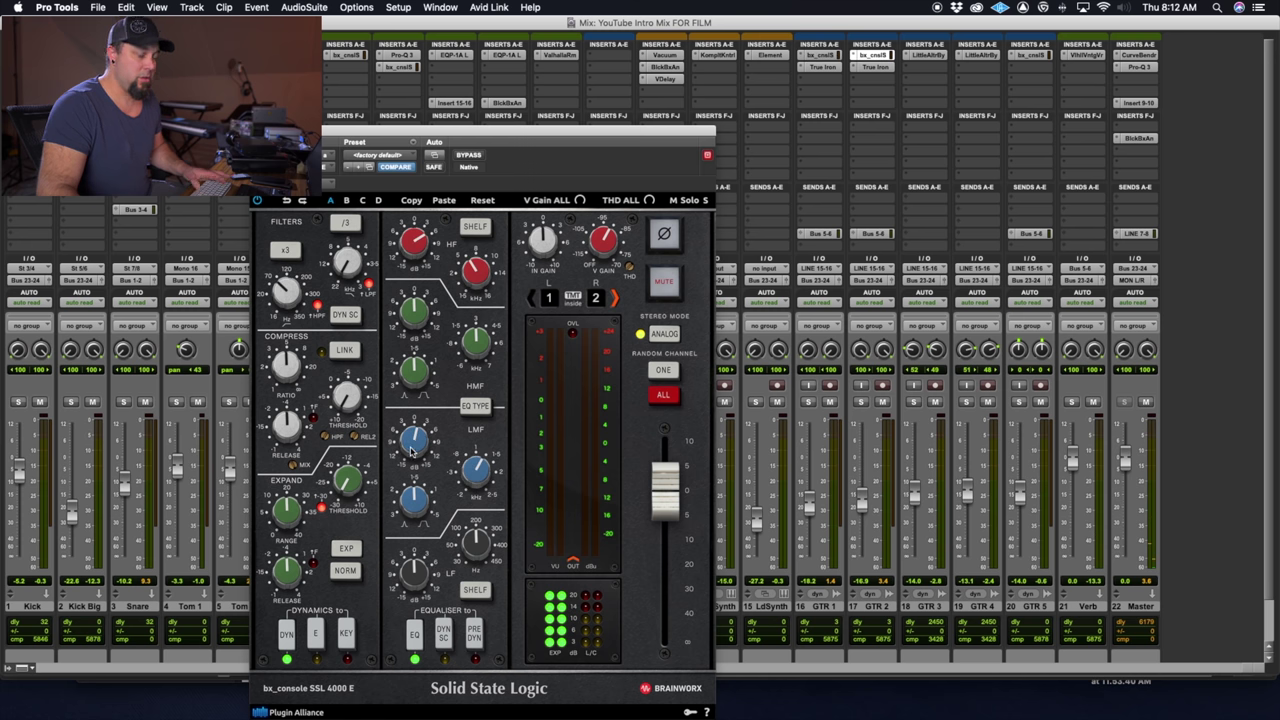
key(space)
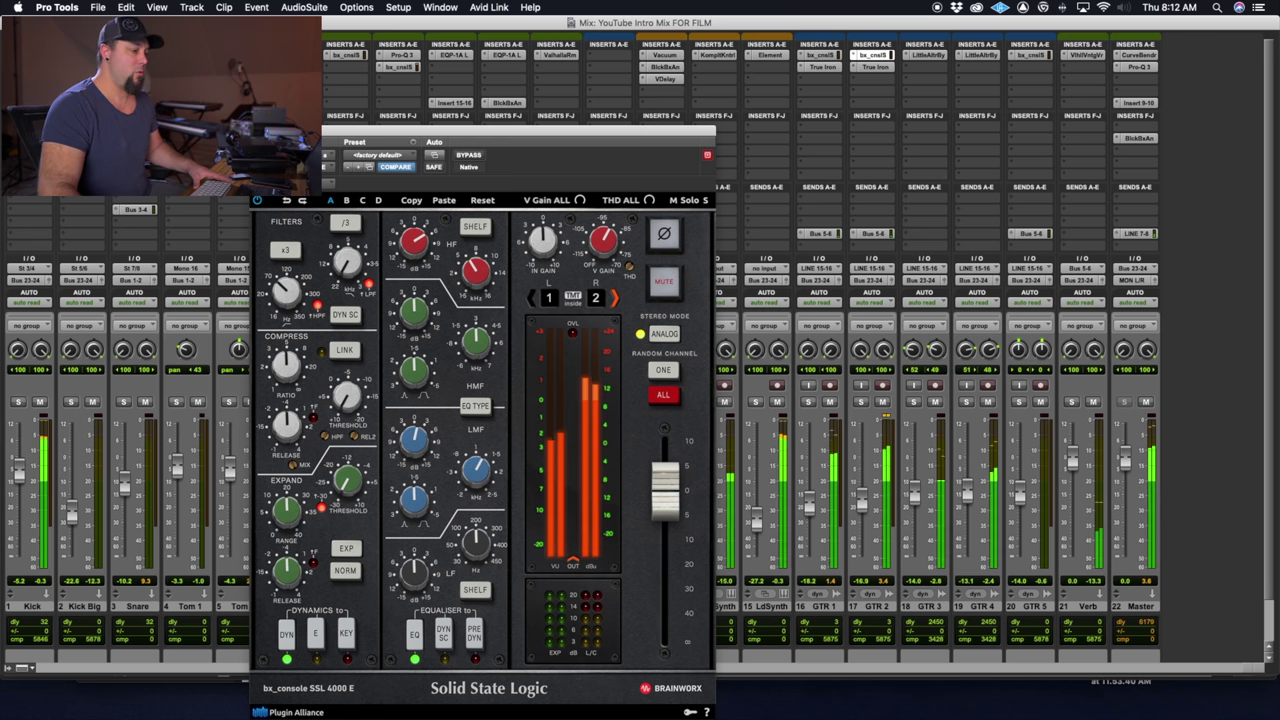
click(258, 131)
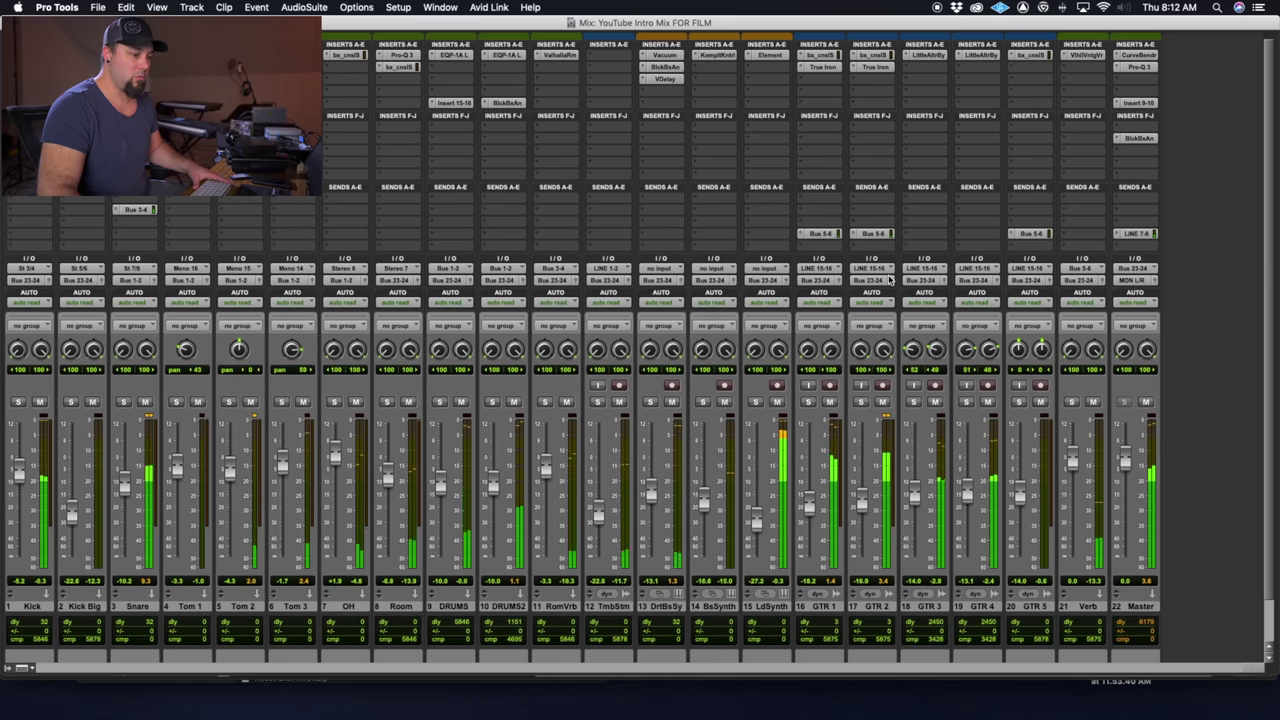
drag(615, 19, 618, 19)
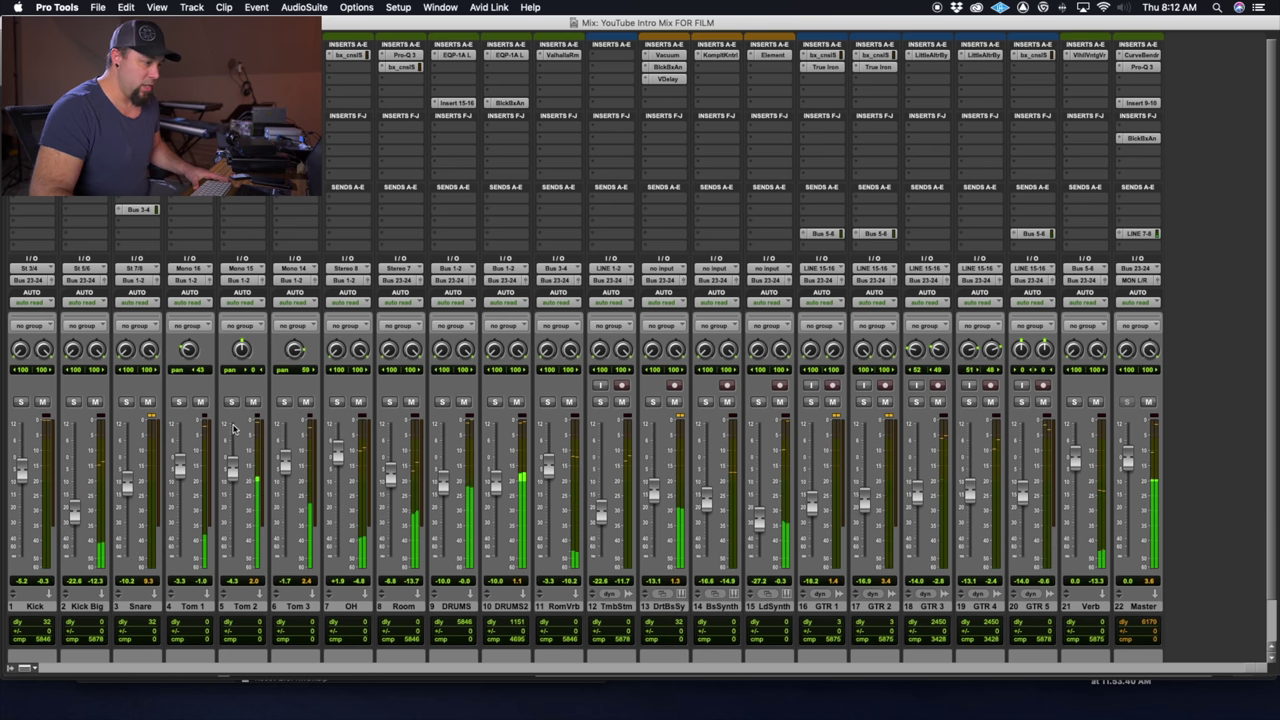
Add a Bus 3-4 send to Tom 1, Tom 2 and Tom 3, and play back the mix.
click(188, 212)
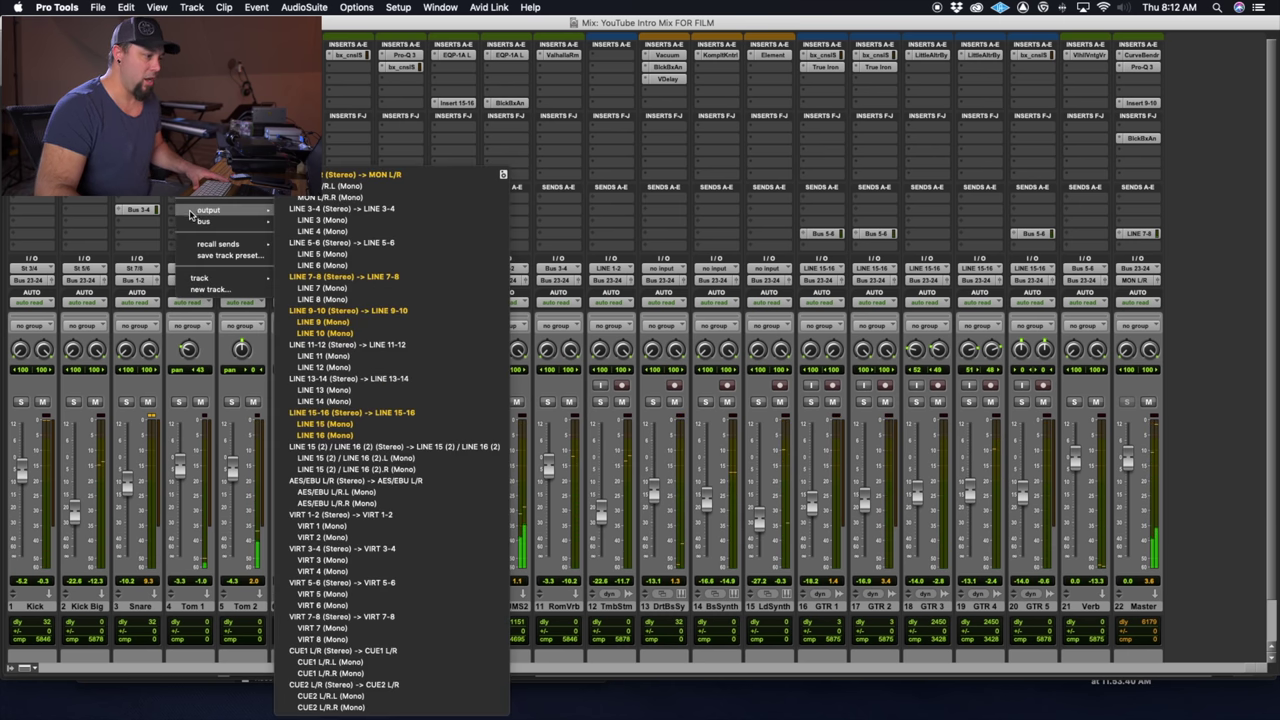
click(383, 205)
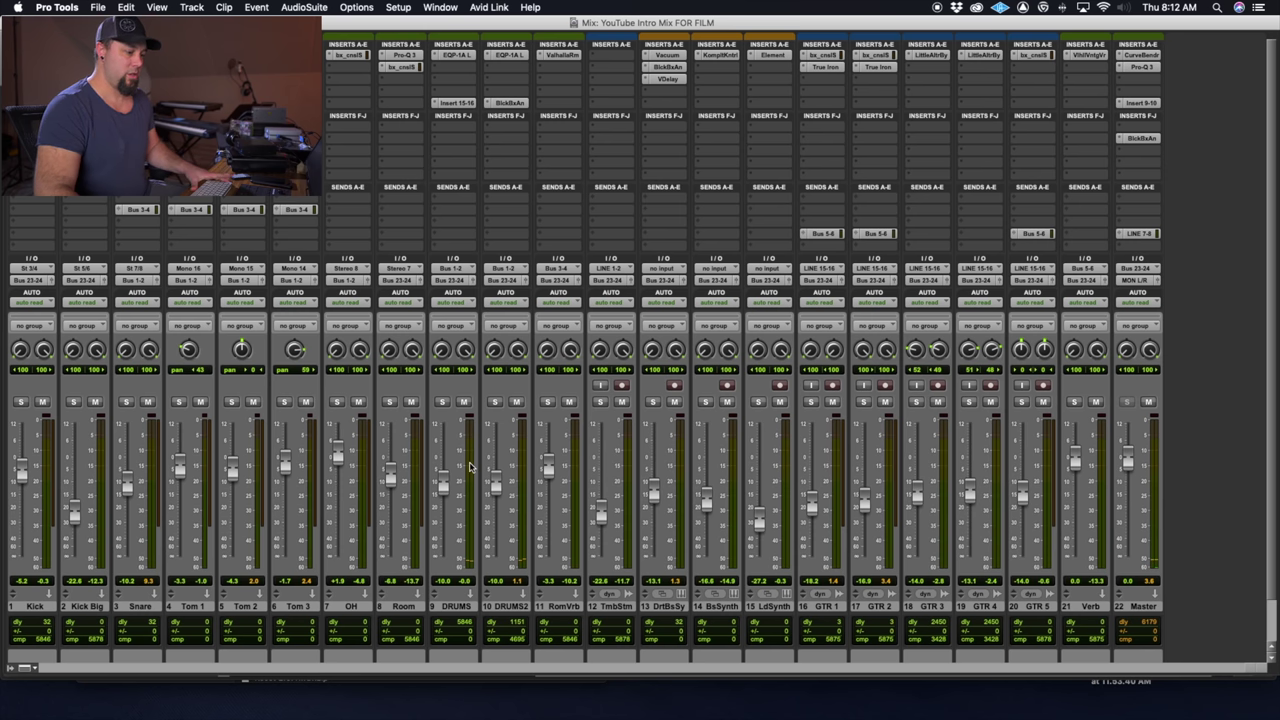
key(space)
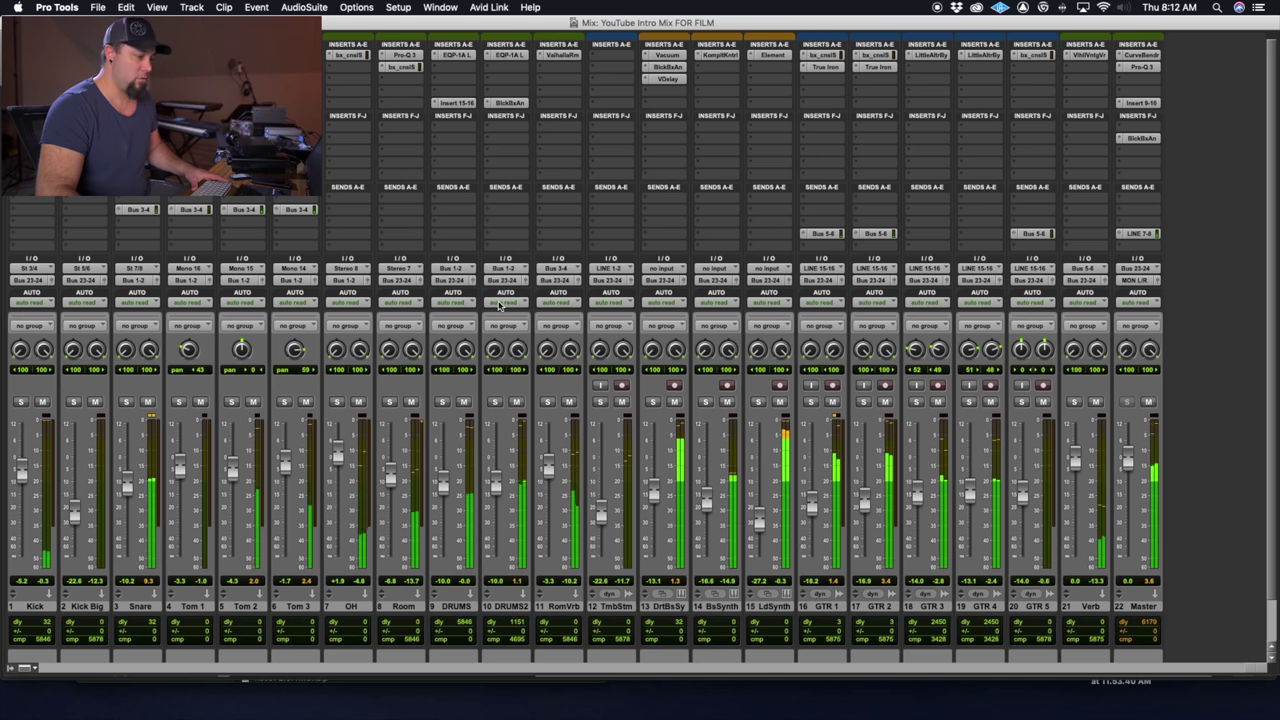
Lower the toms' Bus 3-4 send level, copy the Tom 3 send to Tom 2 and Tom 1, and close the send window.
click(242, 209)
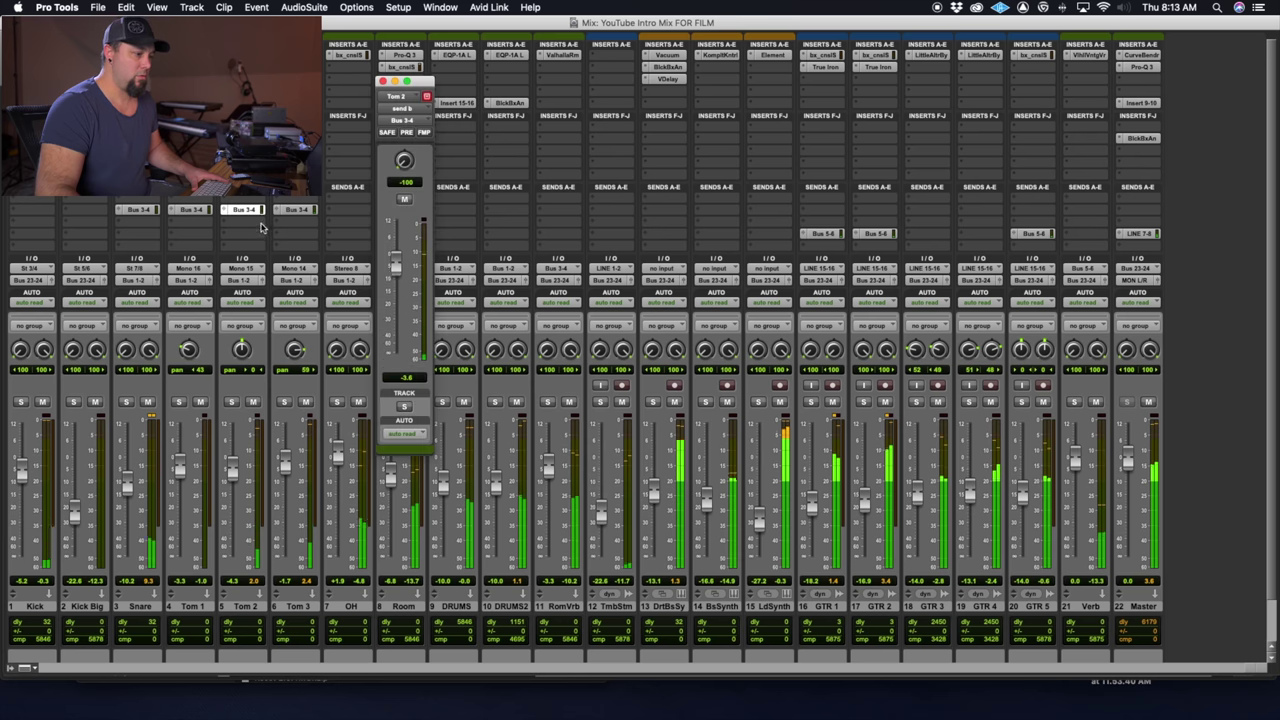
drag(396, 270, 397, 282)
click(288, 210)
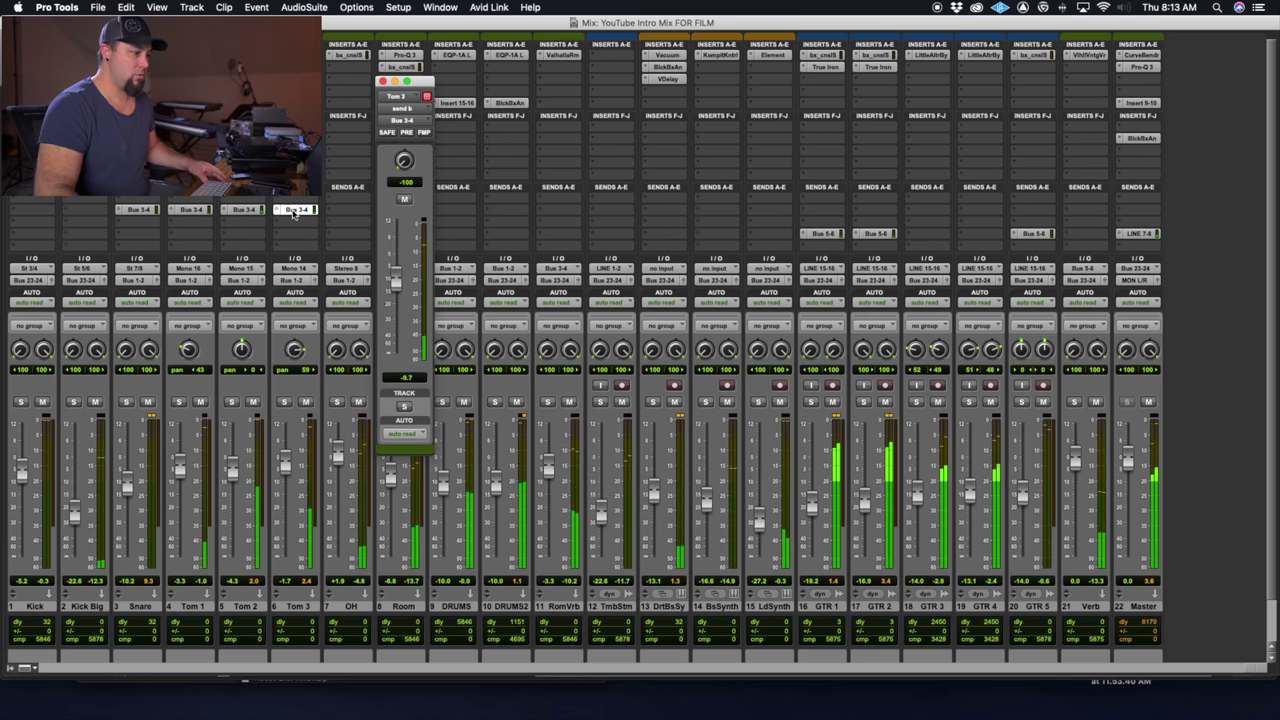
click(259, 212)
click(197, 212)
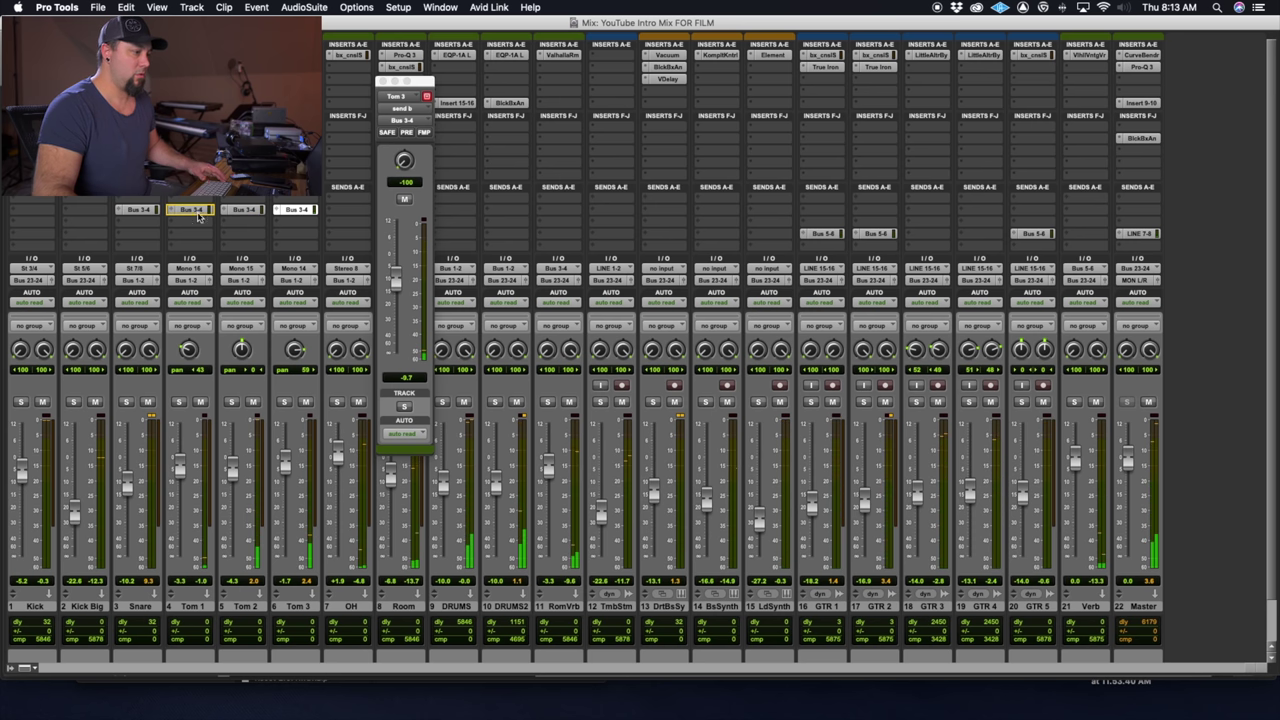
click(382, 84)
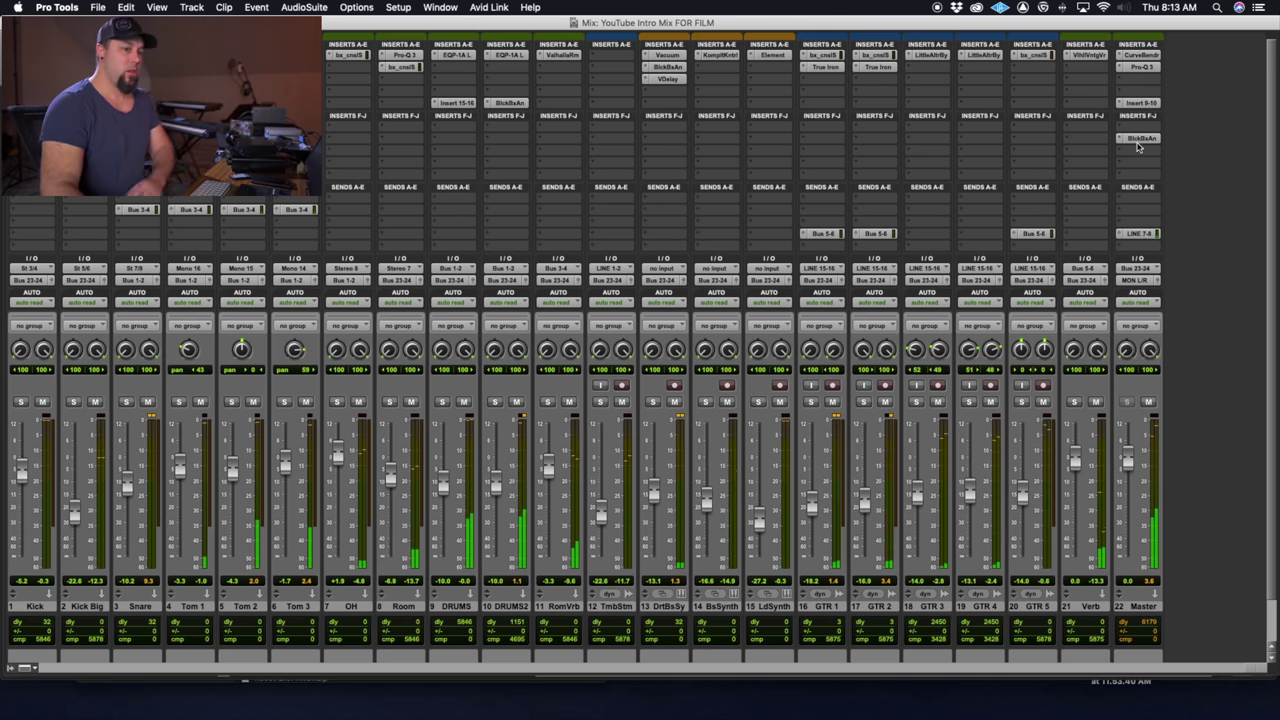
Insert the stereo FabFilter Pro-L 2 limiter on the Master track, after the HG-2.
click(1134, 178)
mouse_move(1136, 178)
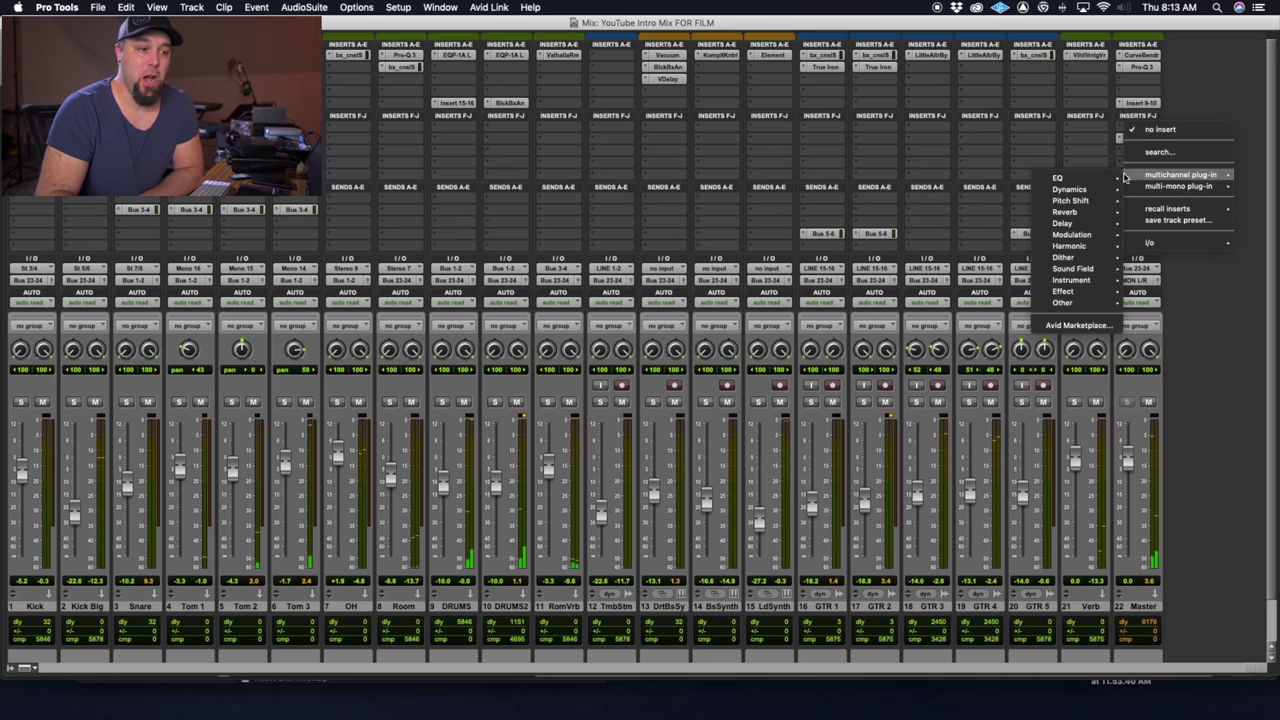
mouse_move(1081, 190)
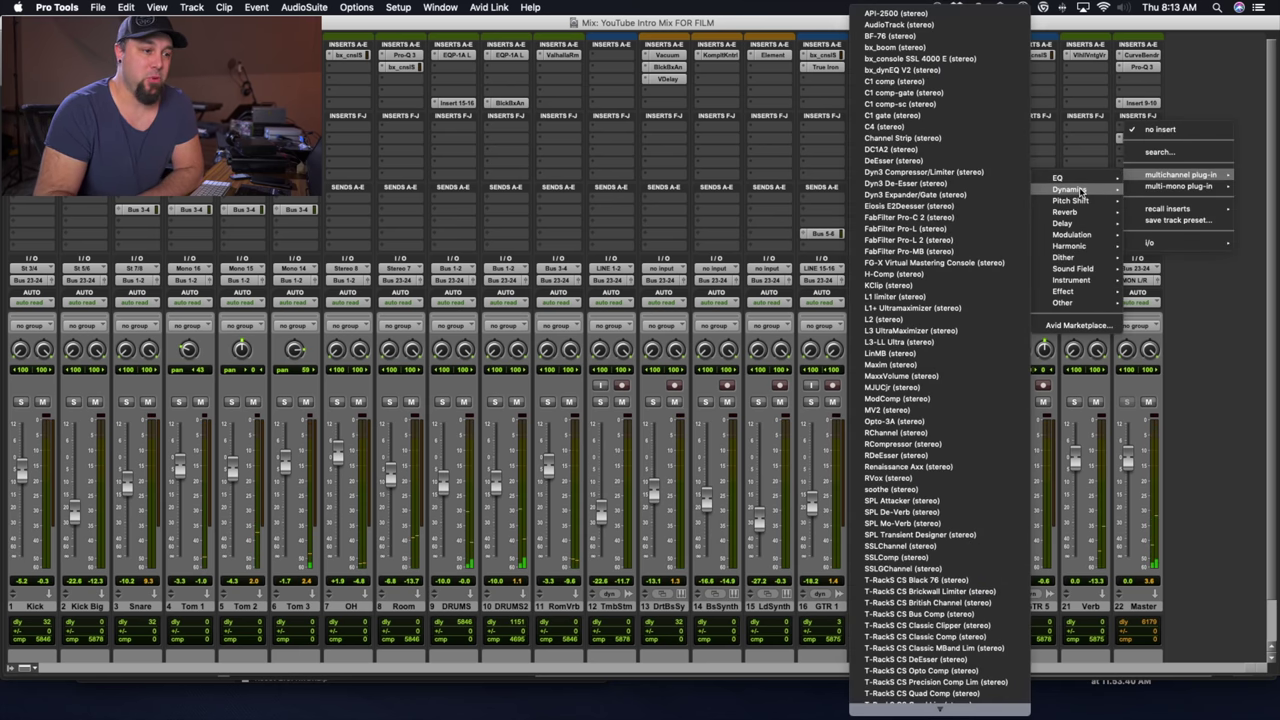
click(953, 244)
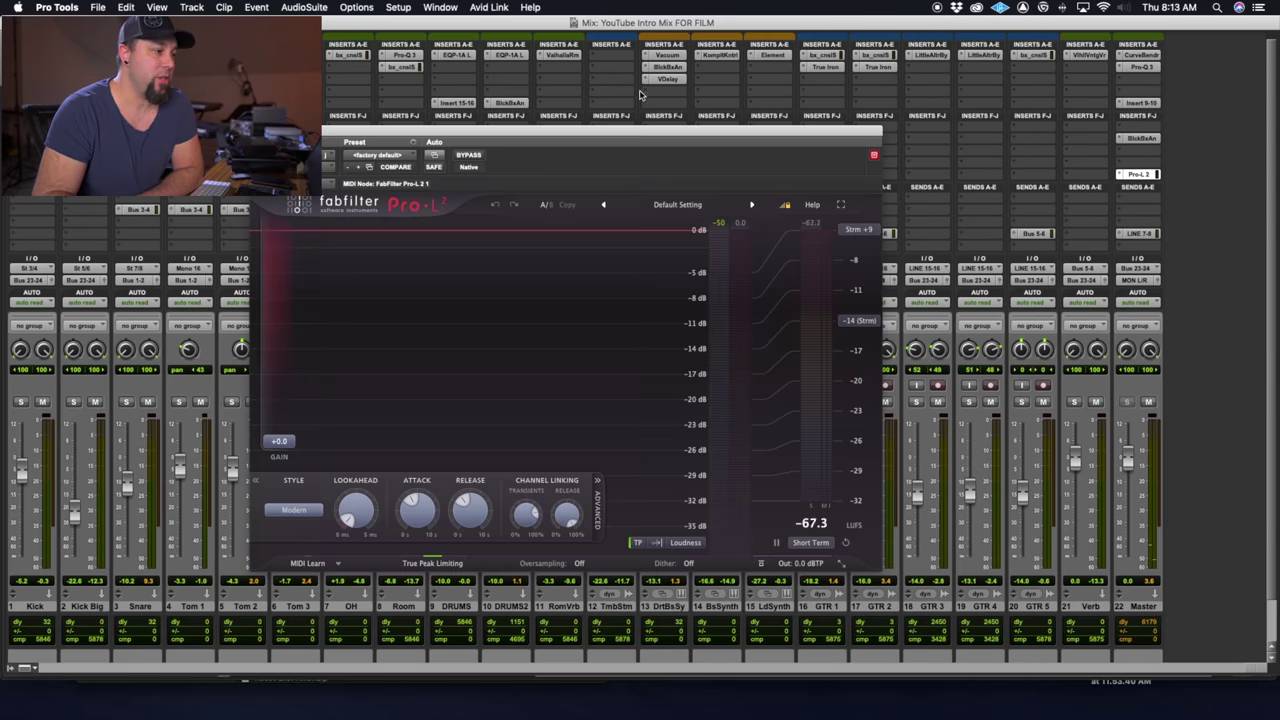
drag(518, 140, 523, 111)
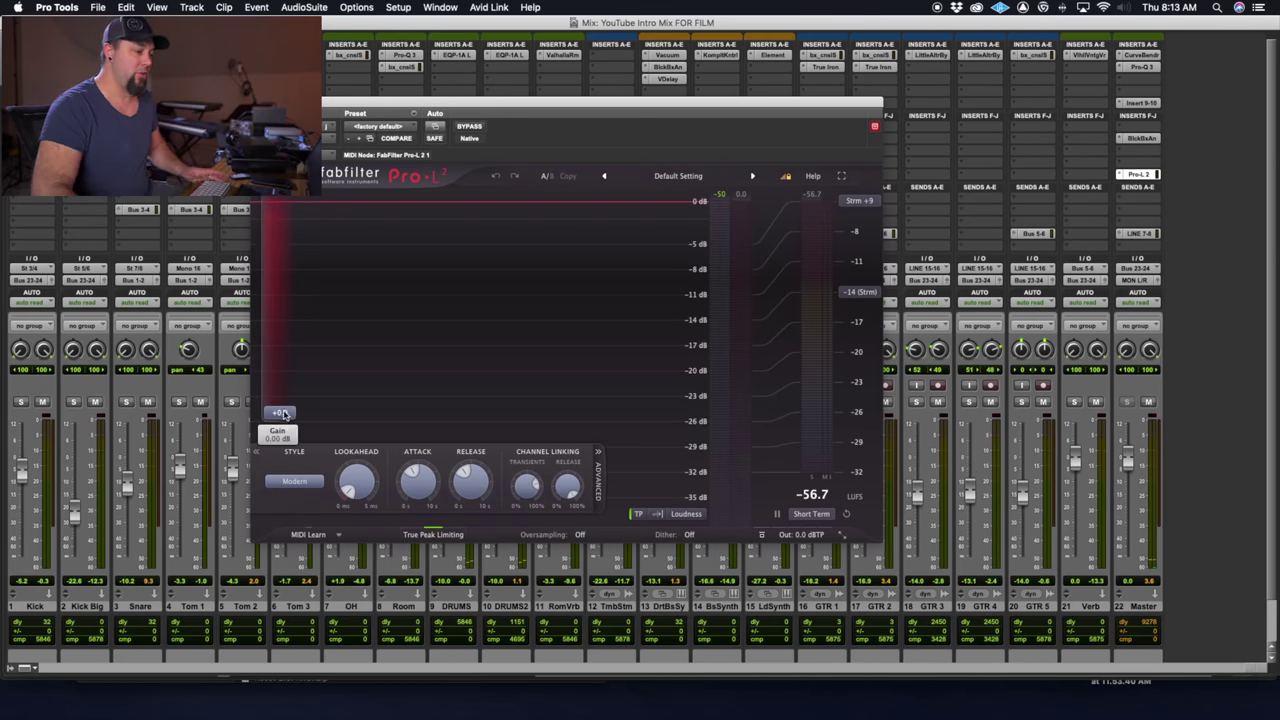
Raise the Pro-L 2 gain to +3.8 dB, lower its output level to -0.4 dBTP and play back the mix.
drag(283, 414, 287, 384)
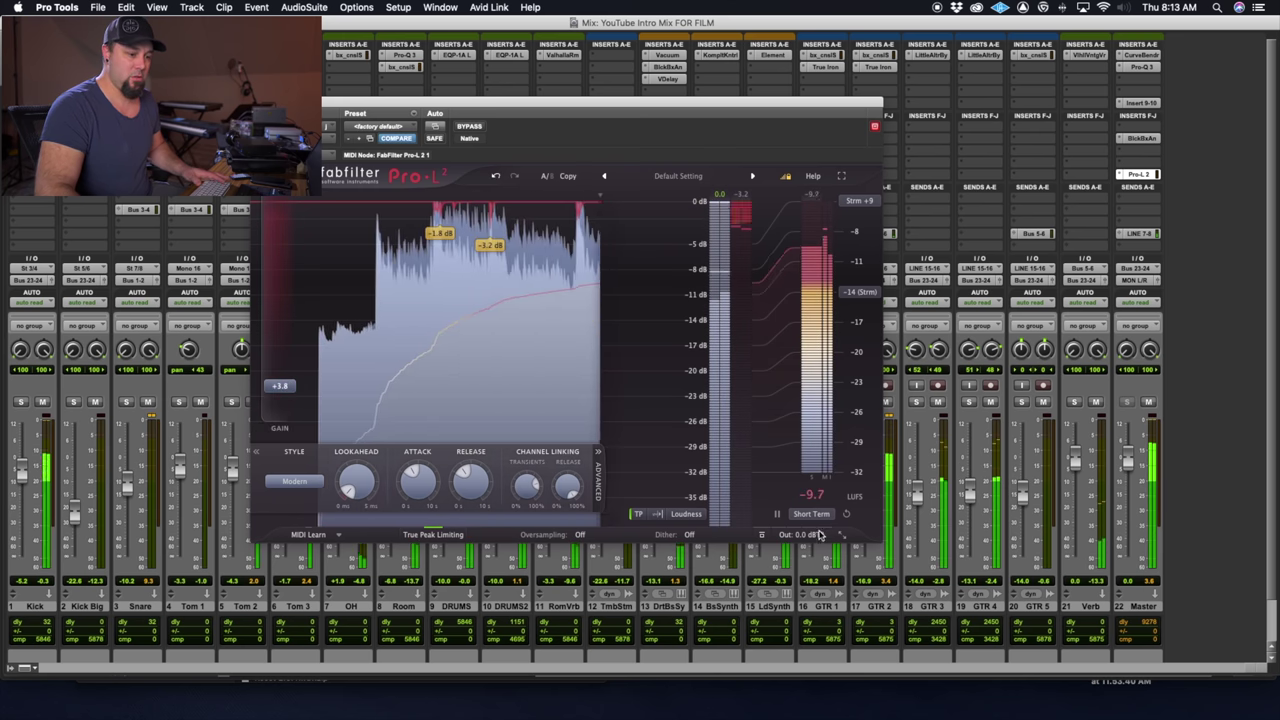
mouse_move(806, 500)
drag(808, 503, 809, 528)
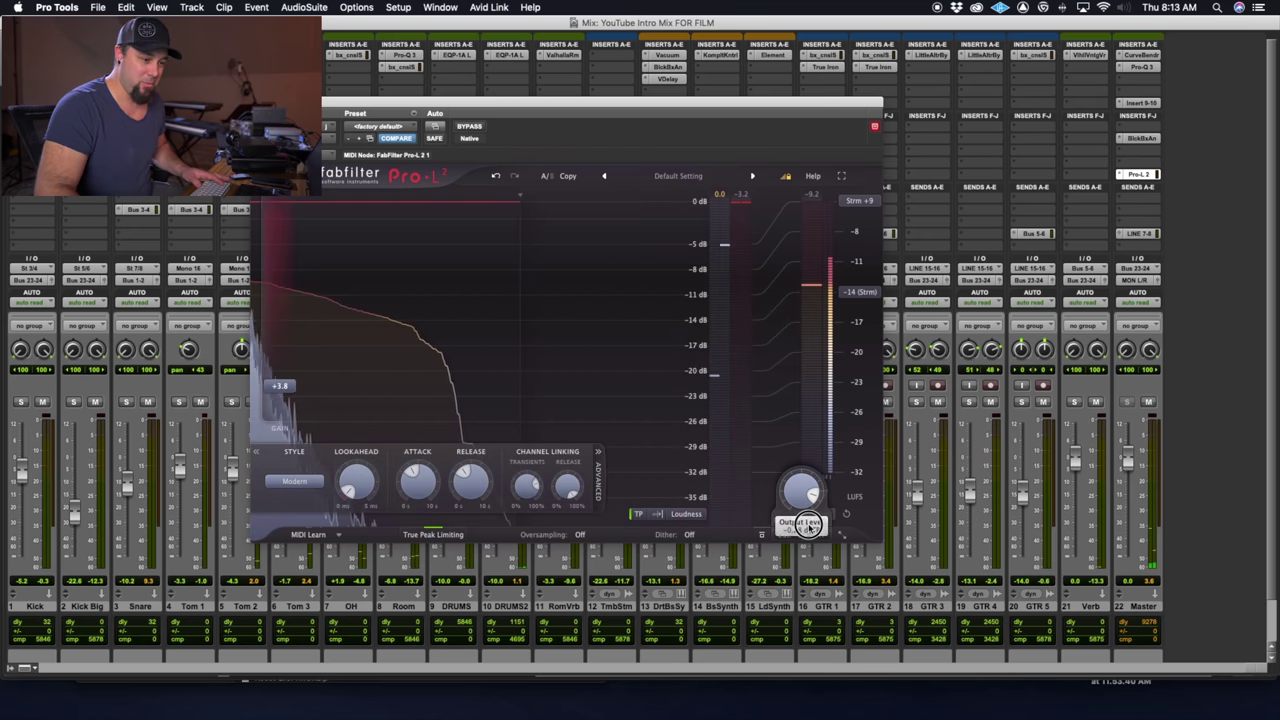
key(space)
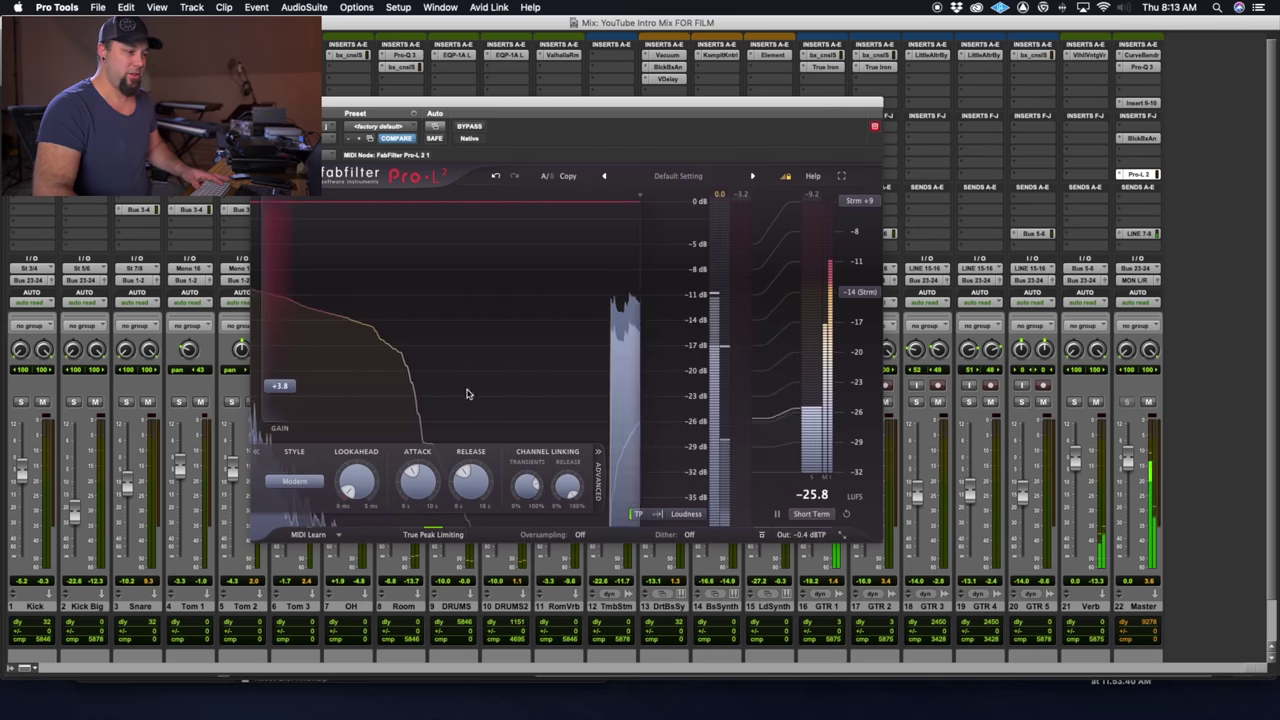
Fine-tune the input gain of the Master's Pro-L 2 during playback and close the limiter window.
mouse_move(284, 388)
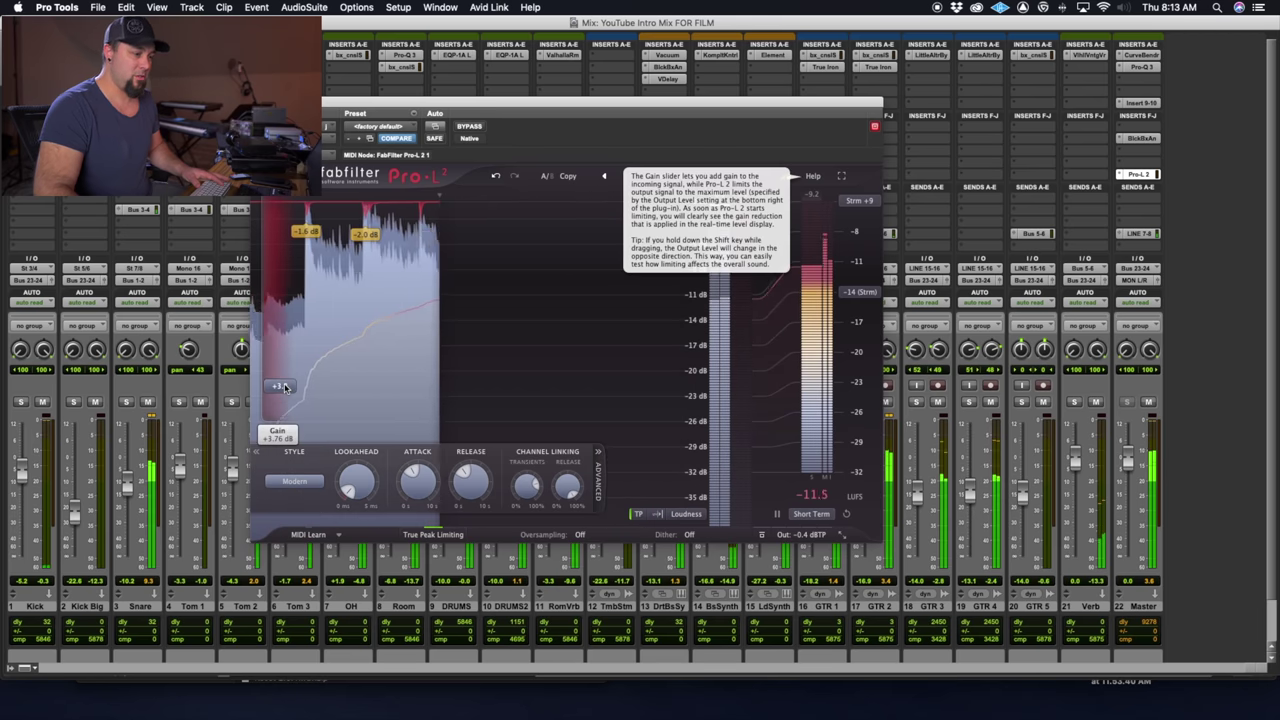
drag(284, 388, 285, 384)
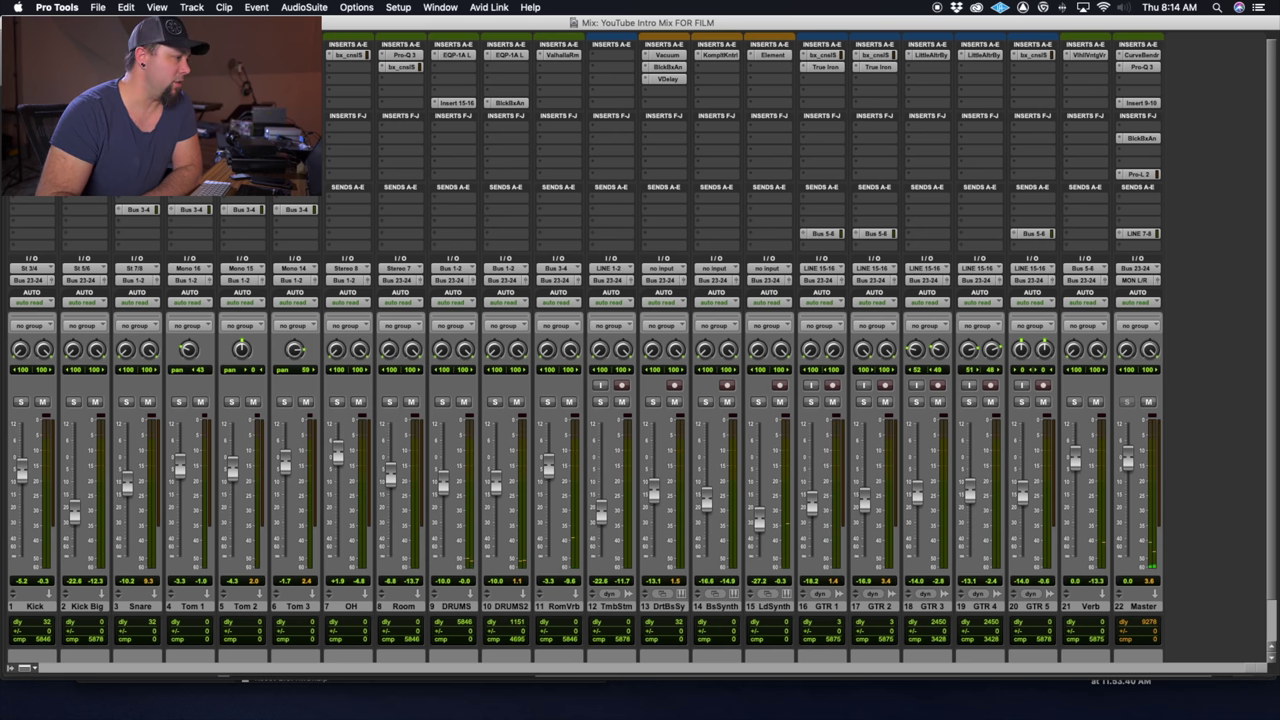
Bypass the Master's Pro-L 2 and check the bx_console SSL 4000 E and the Master's Pro-Q 3 and HG-2 during playback.
click(30, 55)
drag(461, 99, 458, 54)
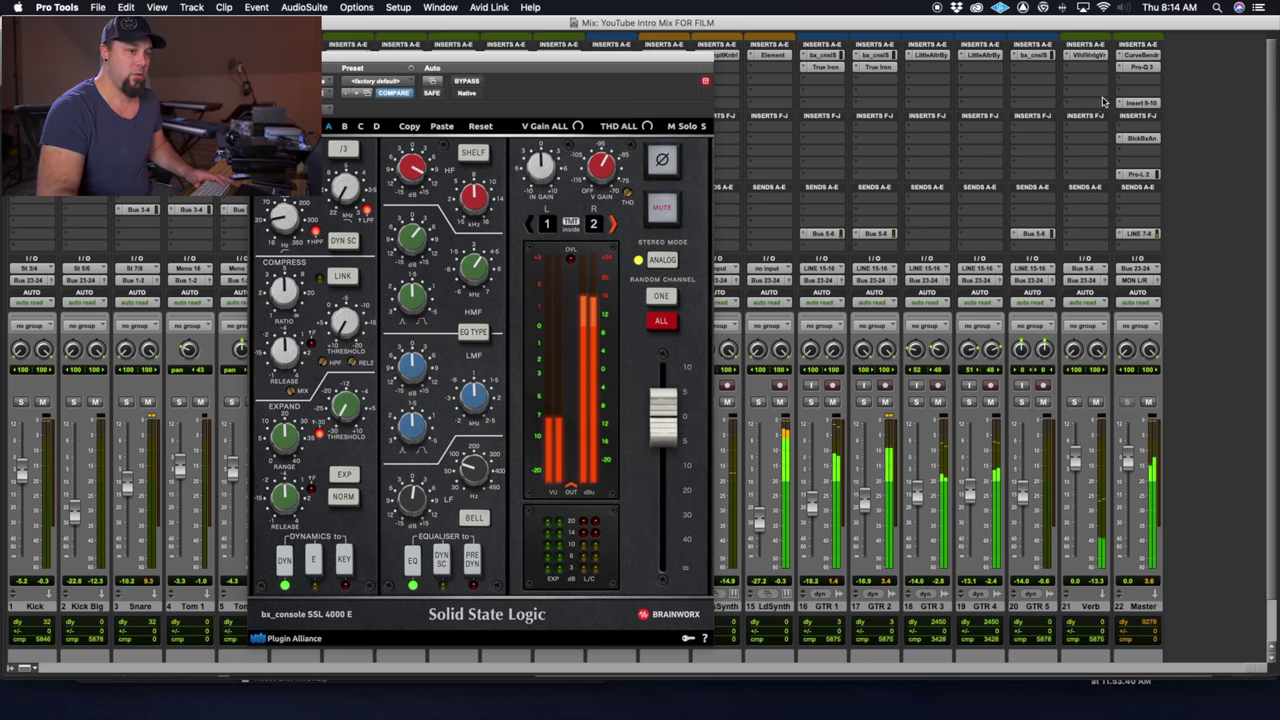
click(1145, 67)
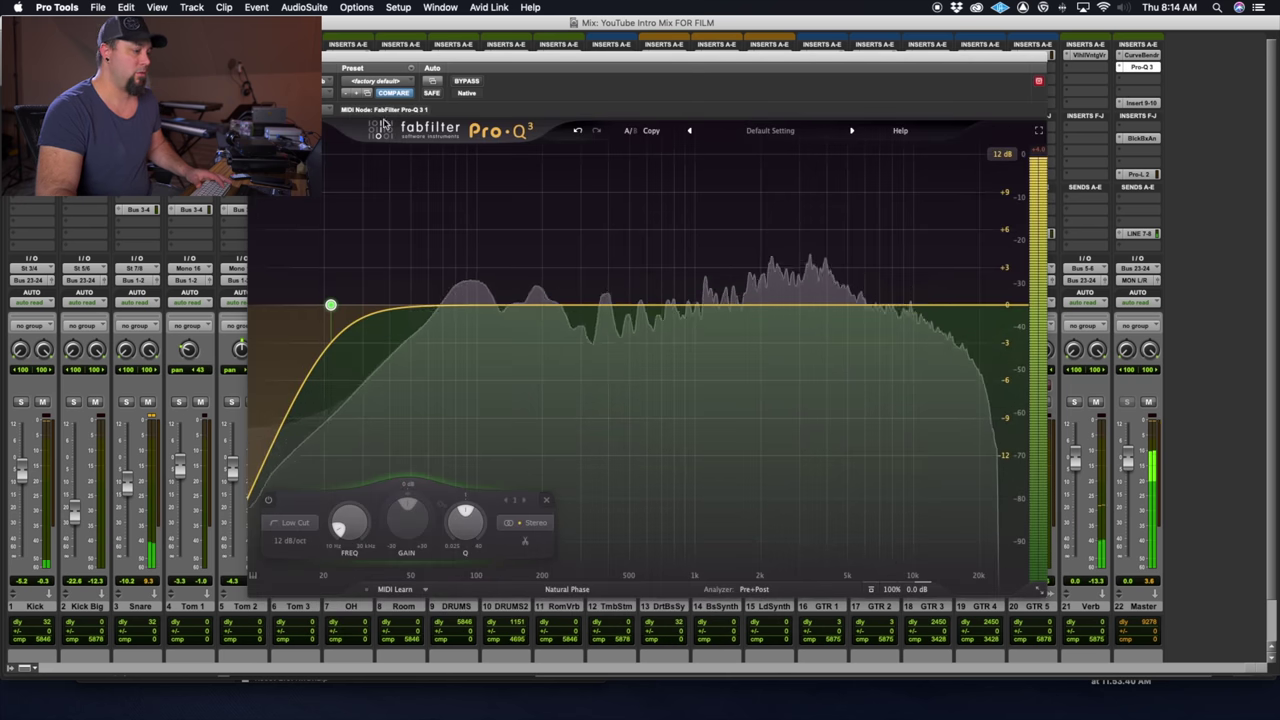
click(1140, 138)
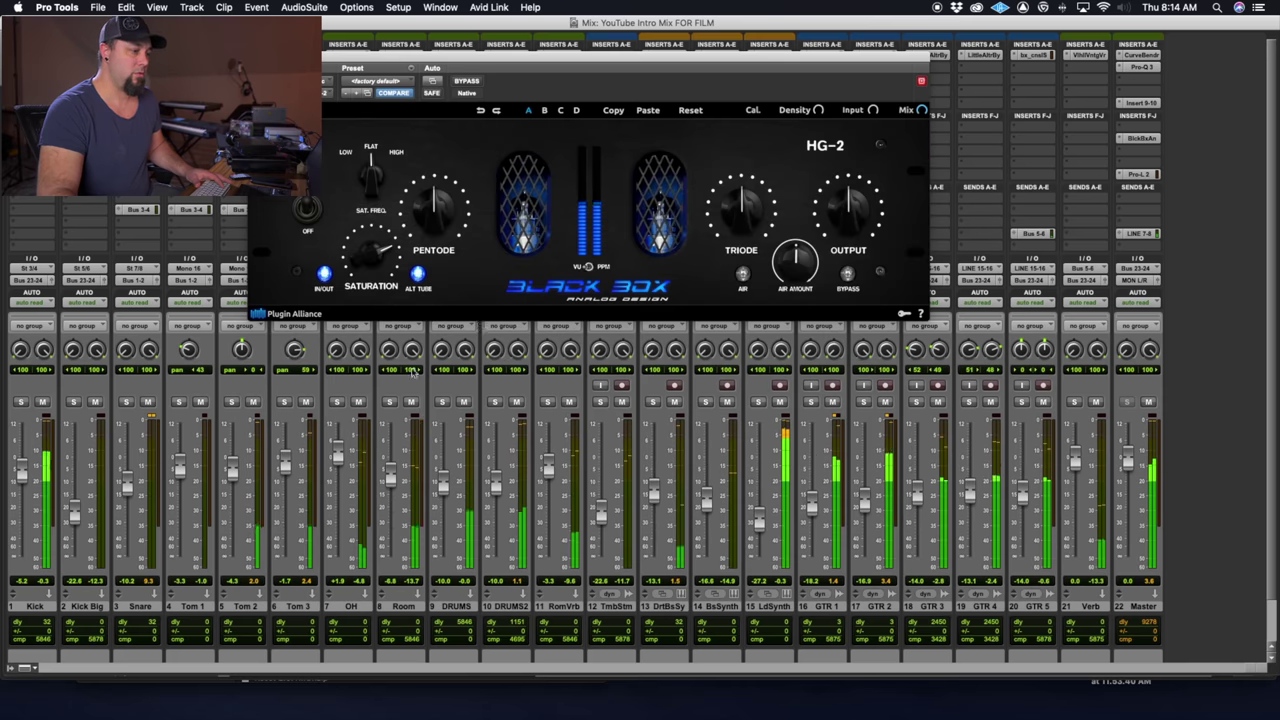
click(1033, 55)
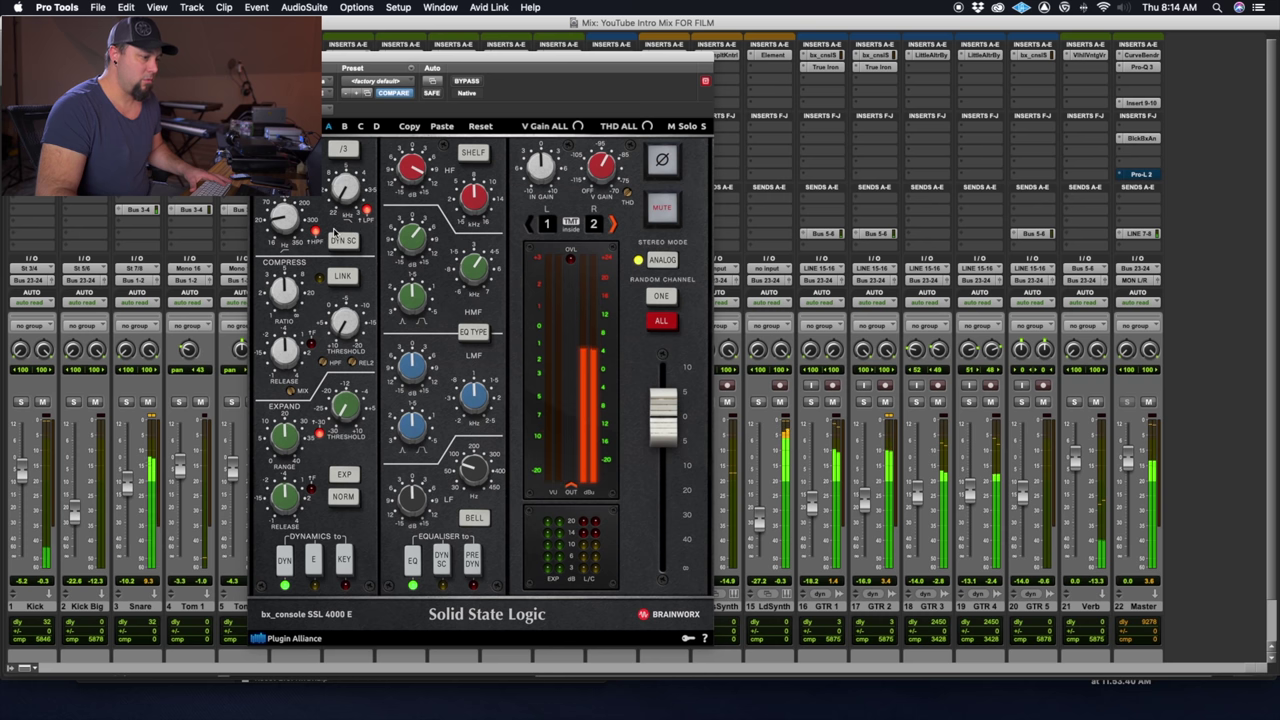
click(1142, 68)
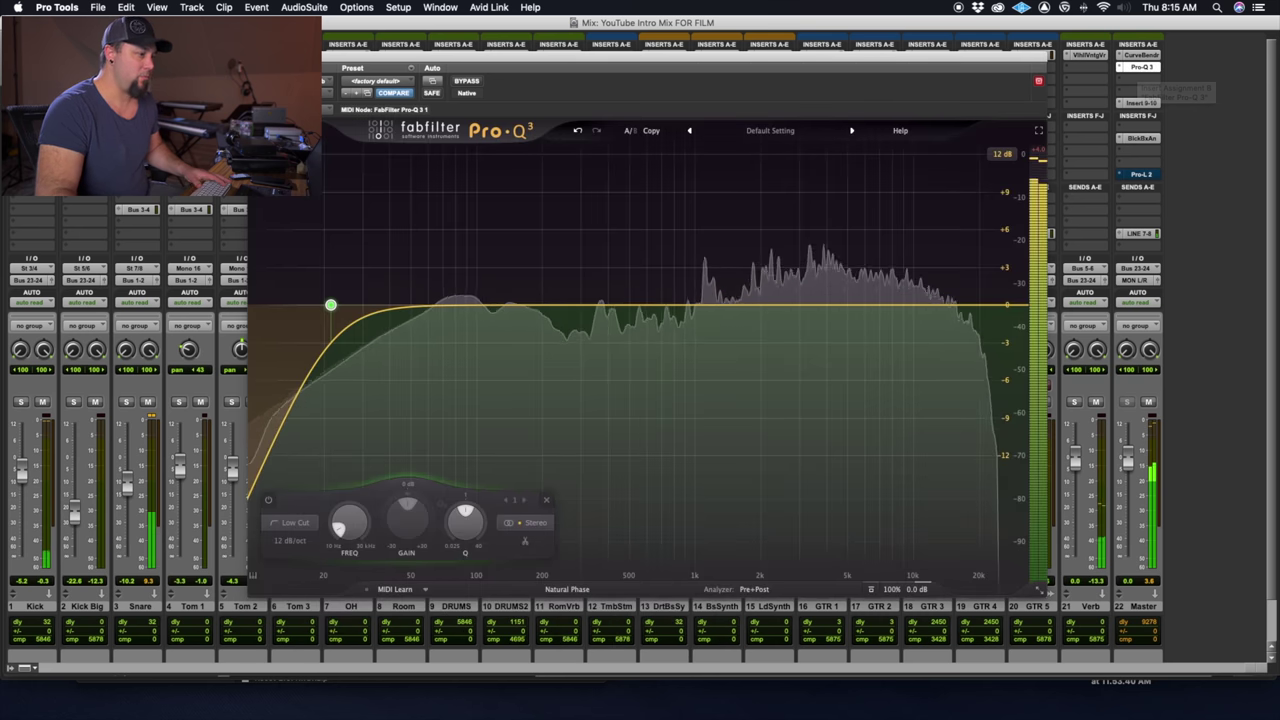
click(256, 56)
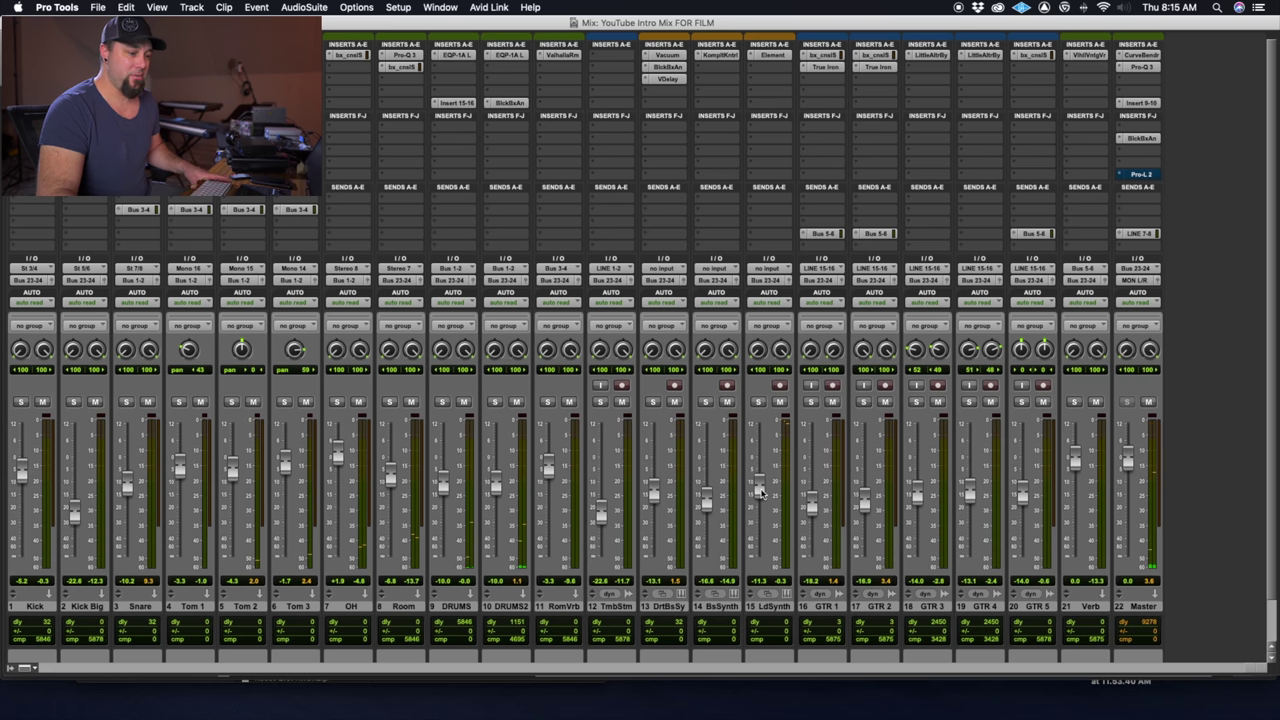
Set the LdSynth fader to -14.0 dB and insert the stereo FabFilter Pro-Q 2 after its Element plug-in.
drag(760, 491, 761, 499)
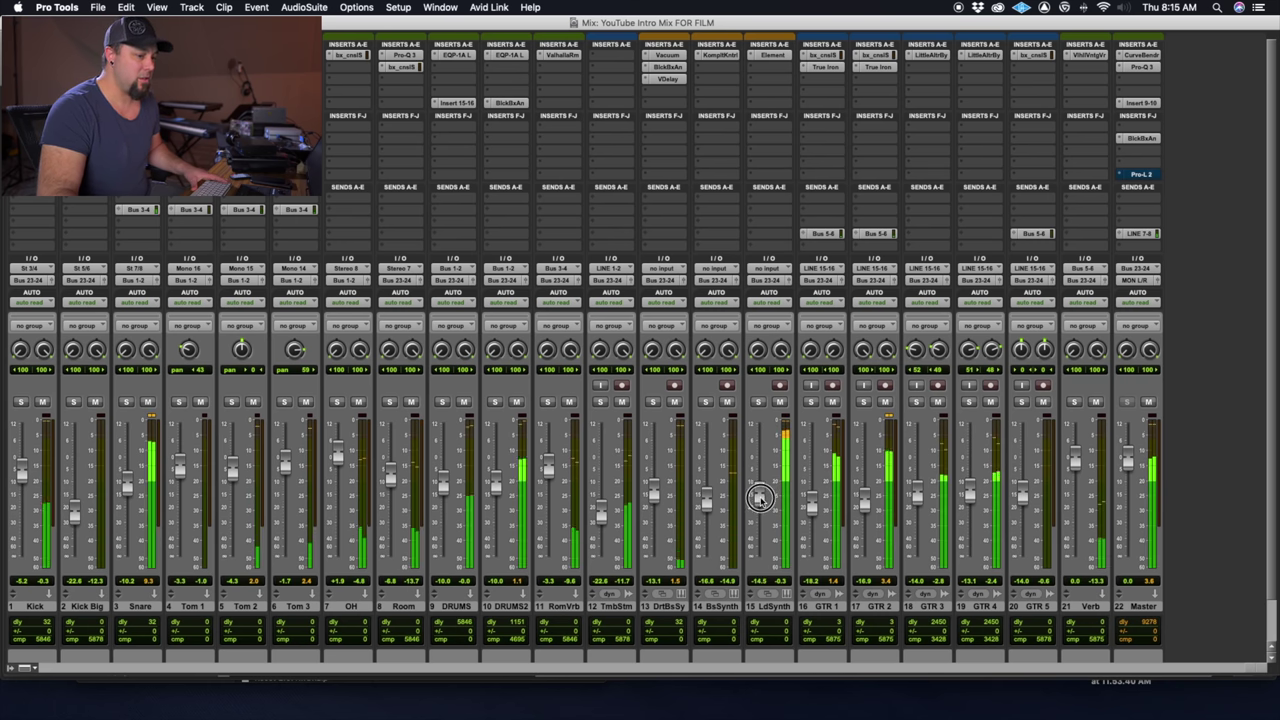
click(771, 70)
mouse_move(812, 67)
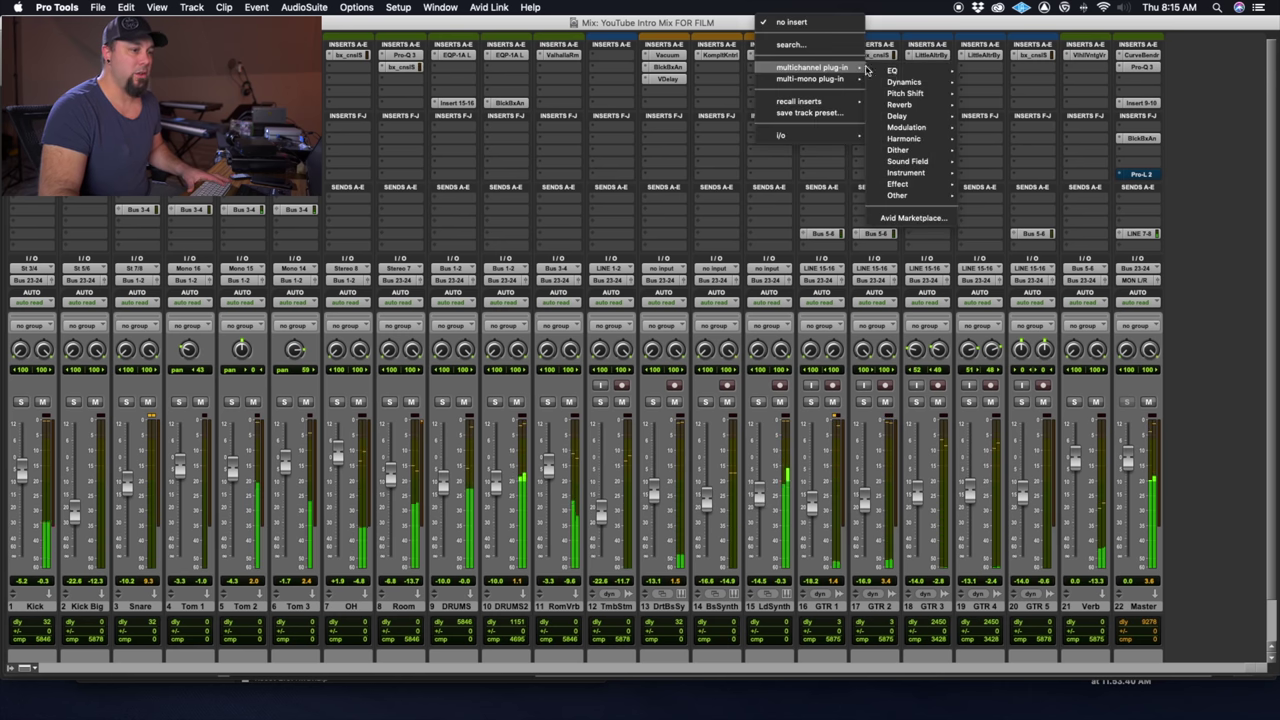
mouse_move(900, 70)
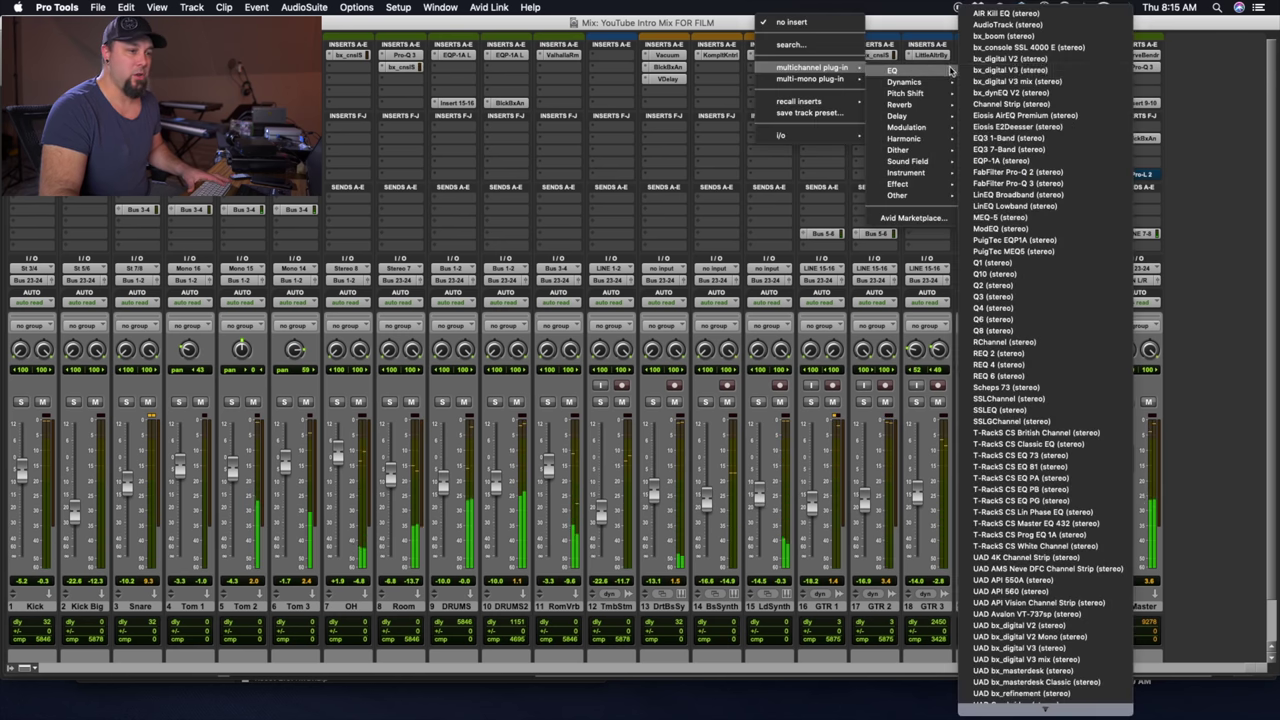
click(1053, 174)
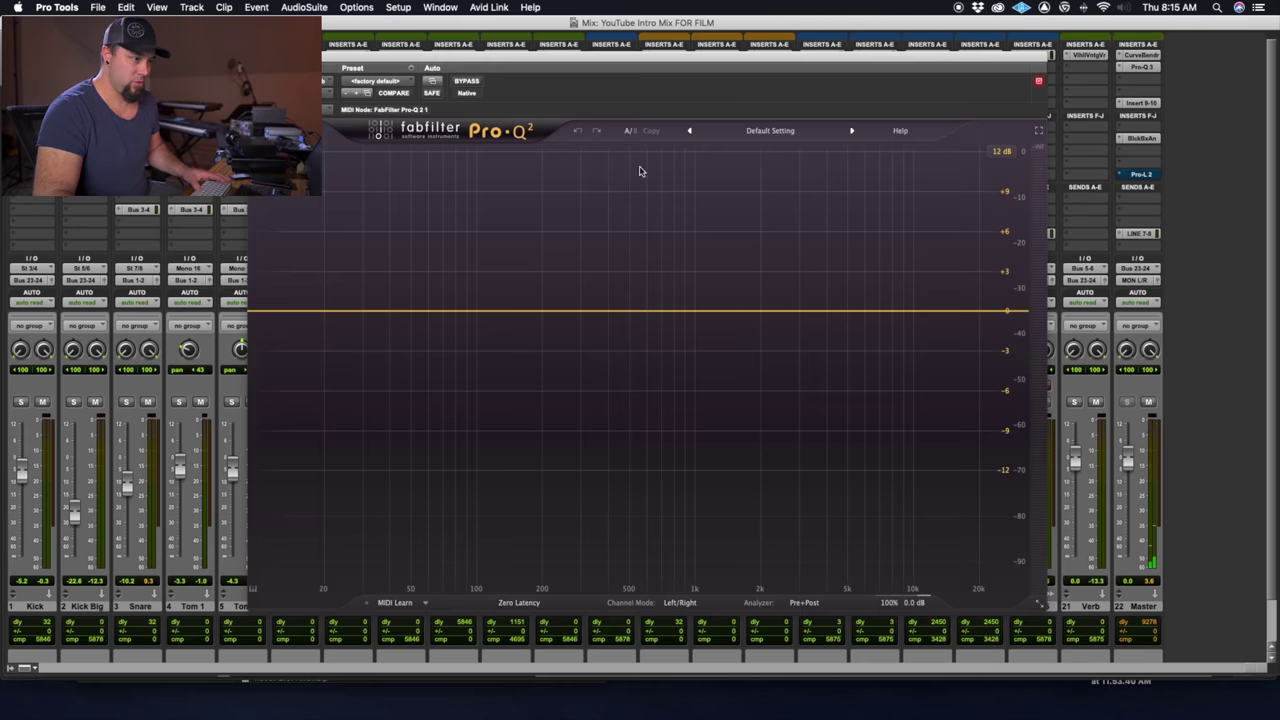
In LdSynth's Pro-Q 2, cut 6.57 dB at 3053.8 Hz, add a low cut at 161.85 Hz and choose Natural Phase processing.
drag(609, 64, 480, 28)
key(space)
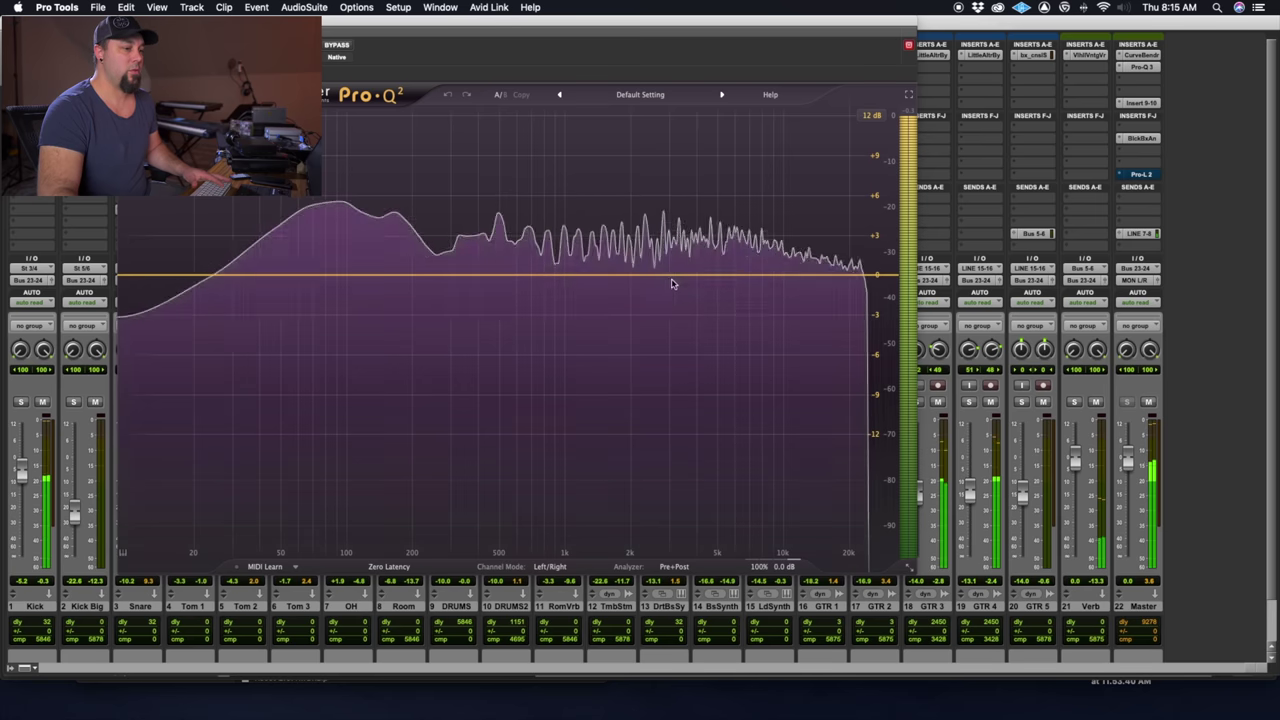
drag(666, 276, 671, 361)
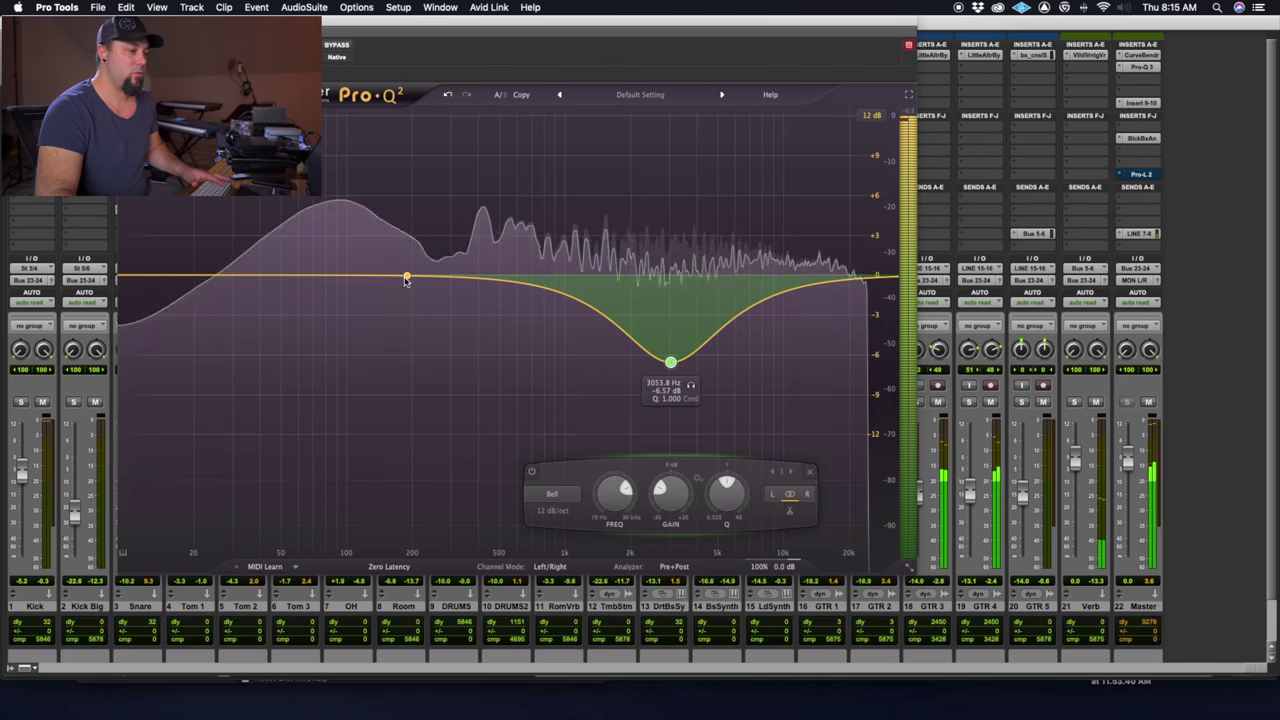
drag(134, 277, 392, 275)
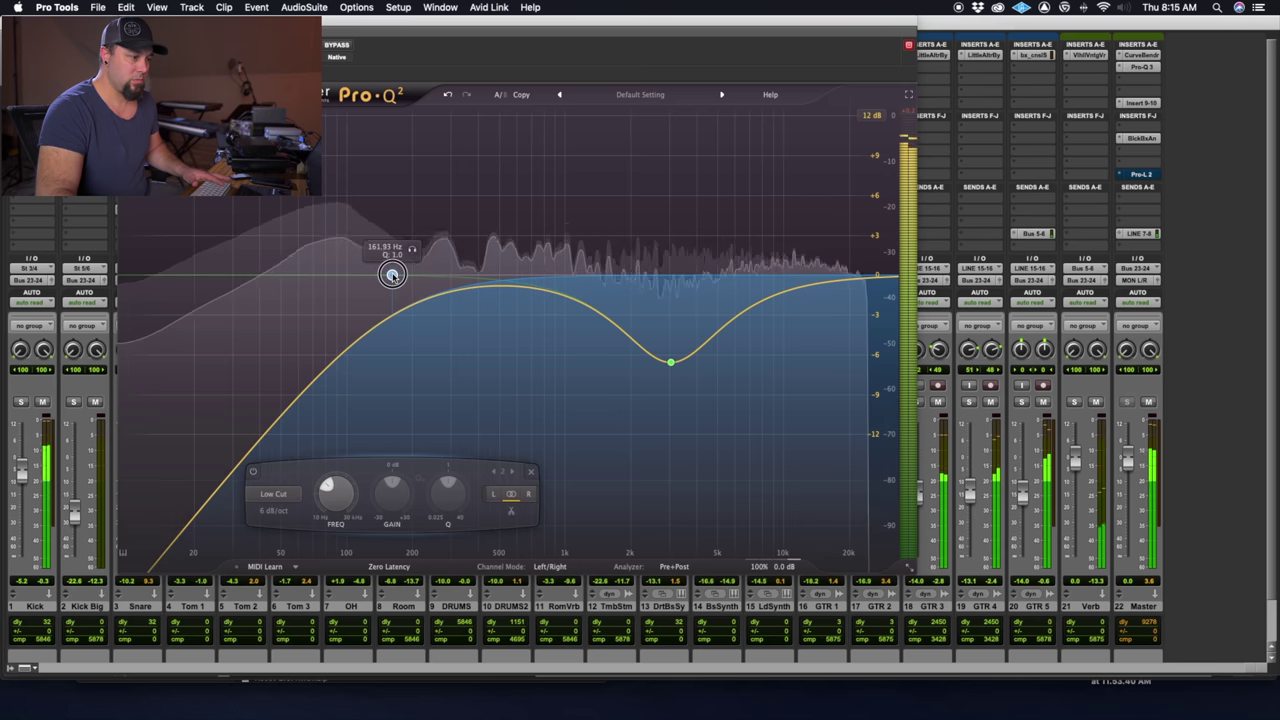
click(389, 567)
click(387, 595)
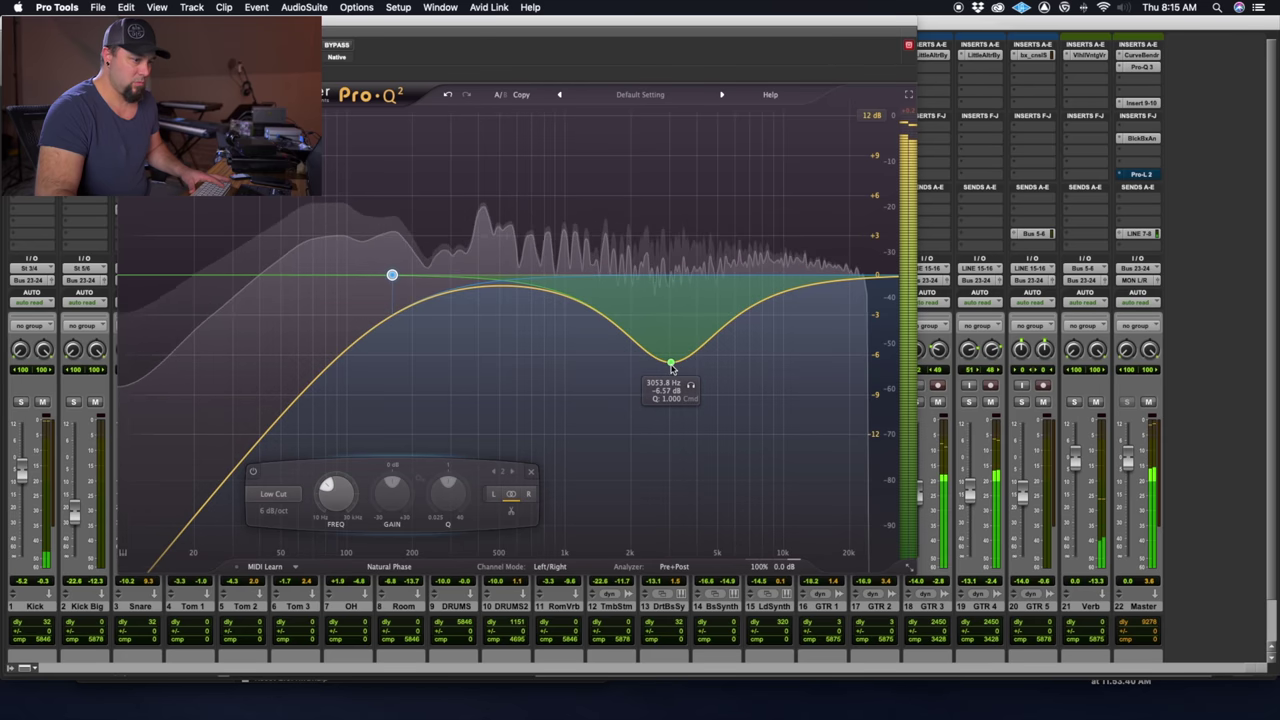
Try different LdSynth fader levels during playback, close its EQ window and settle the fader at -14.0 dB.
drag(556, 20, 396, 13)
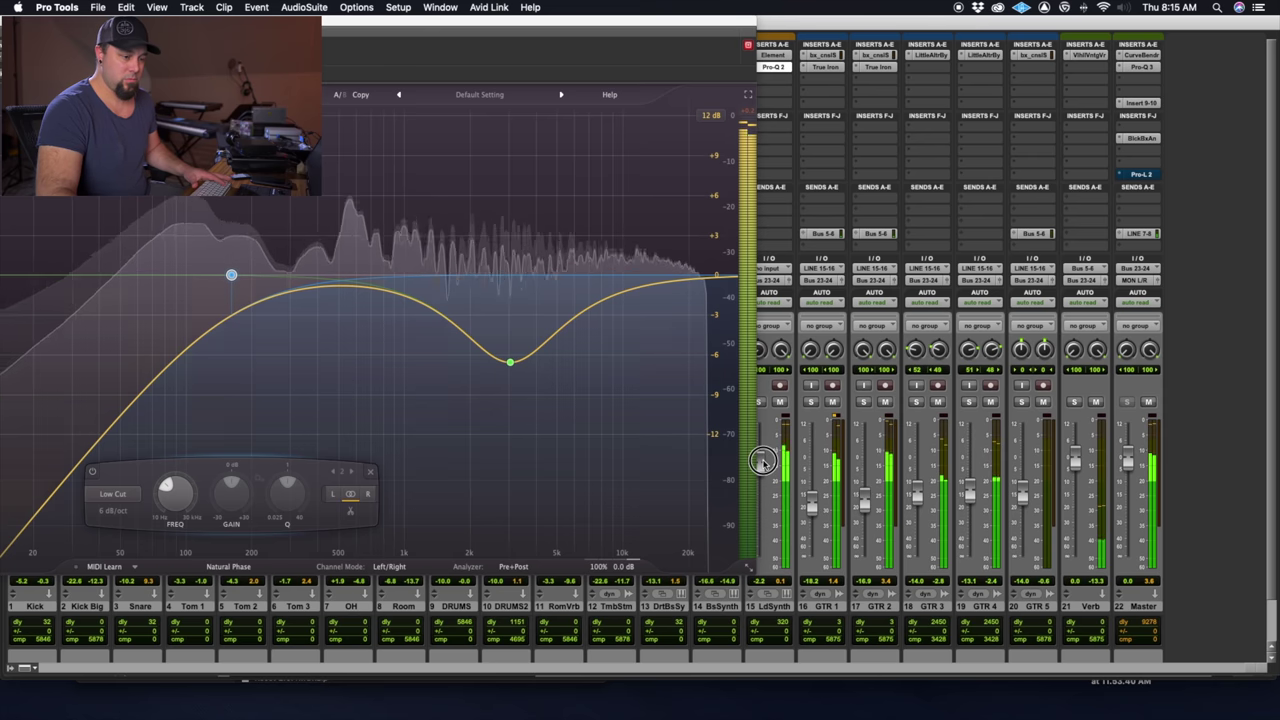
drag(763, 471, 763, 483)
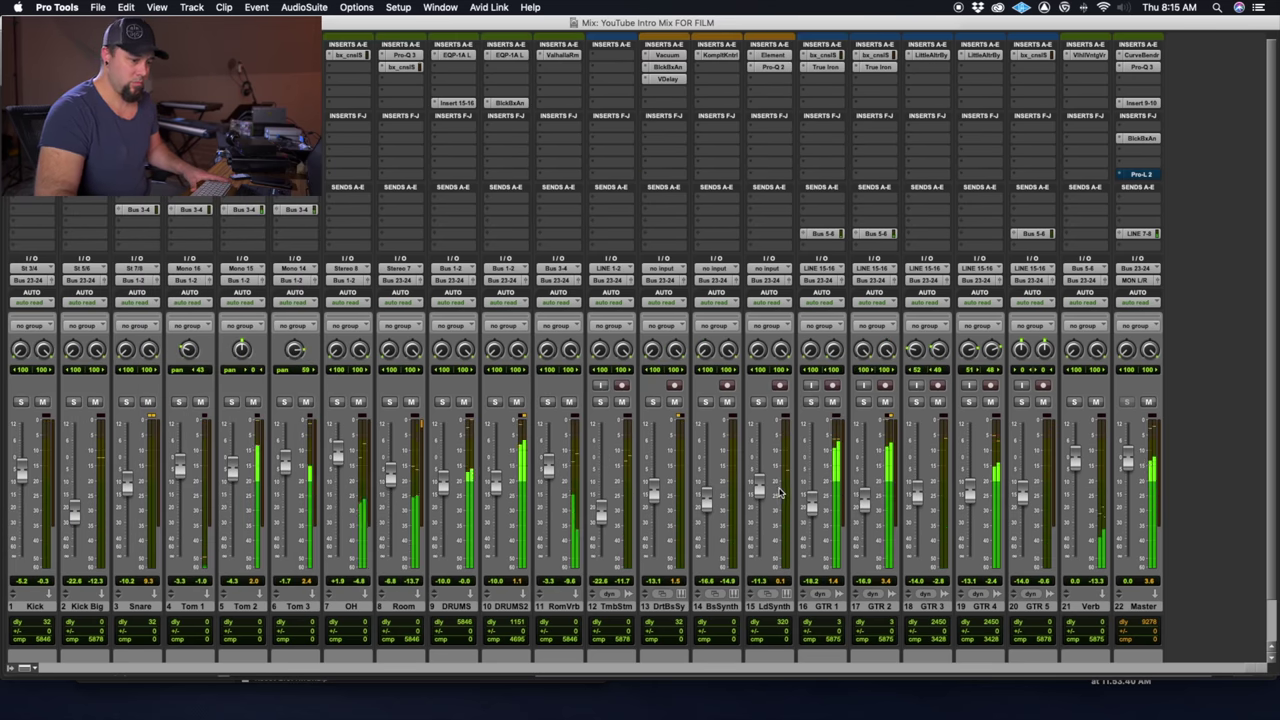
drag(758, 490, 760, 494)
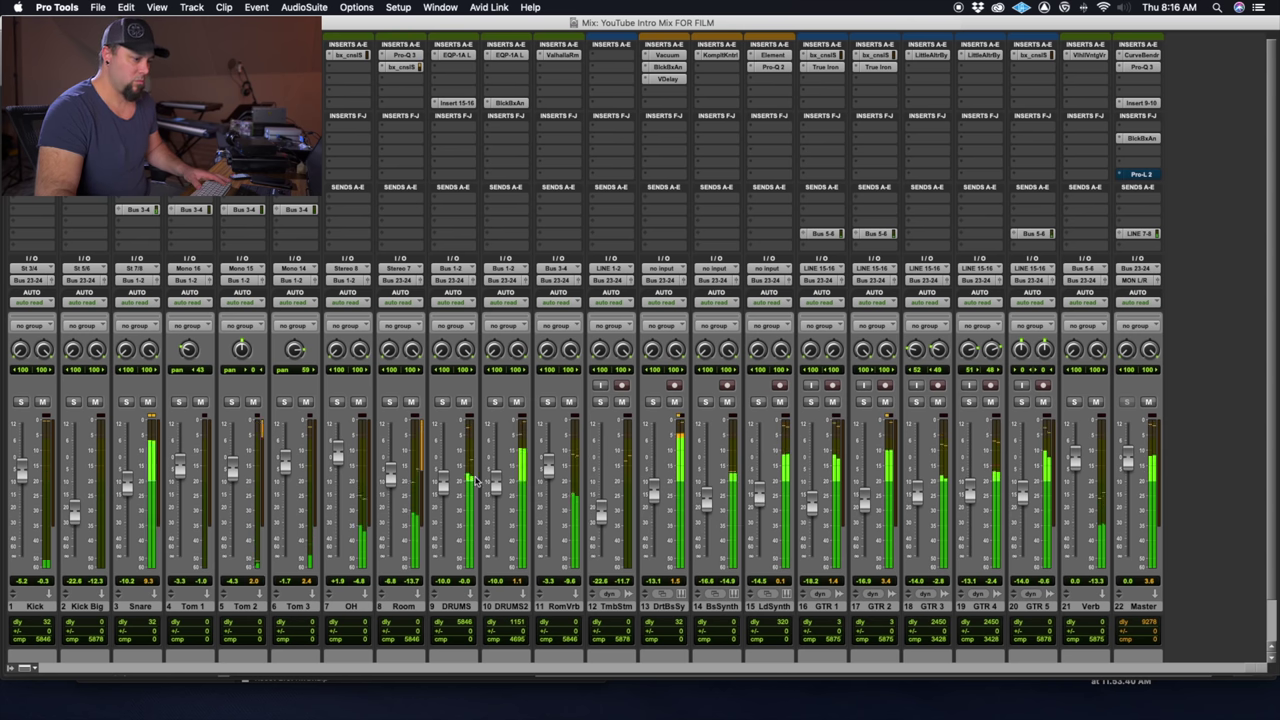
Set faders during playback: Room -9.1, RomVrb -8.4, GTR 1 -16.8, GTR 2 -17.7, GTR 3 -11.6, GTR 4 -11.3 and GTR 5 -16.0 dB.
drag(391, 476, 393, 484)
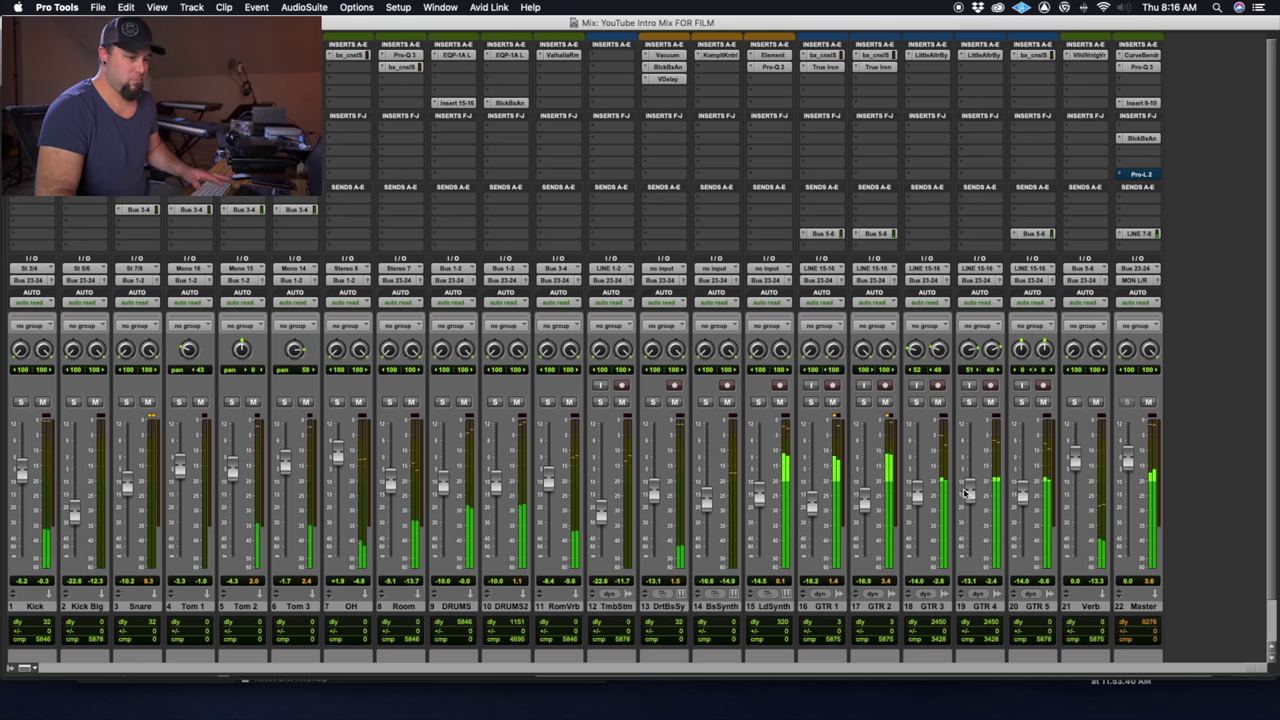
drag(966, 492, 970, 486)
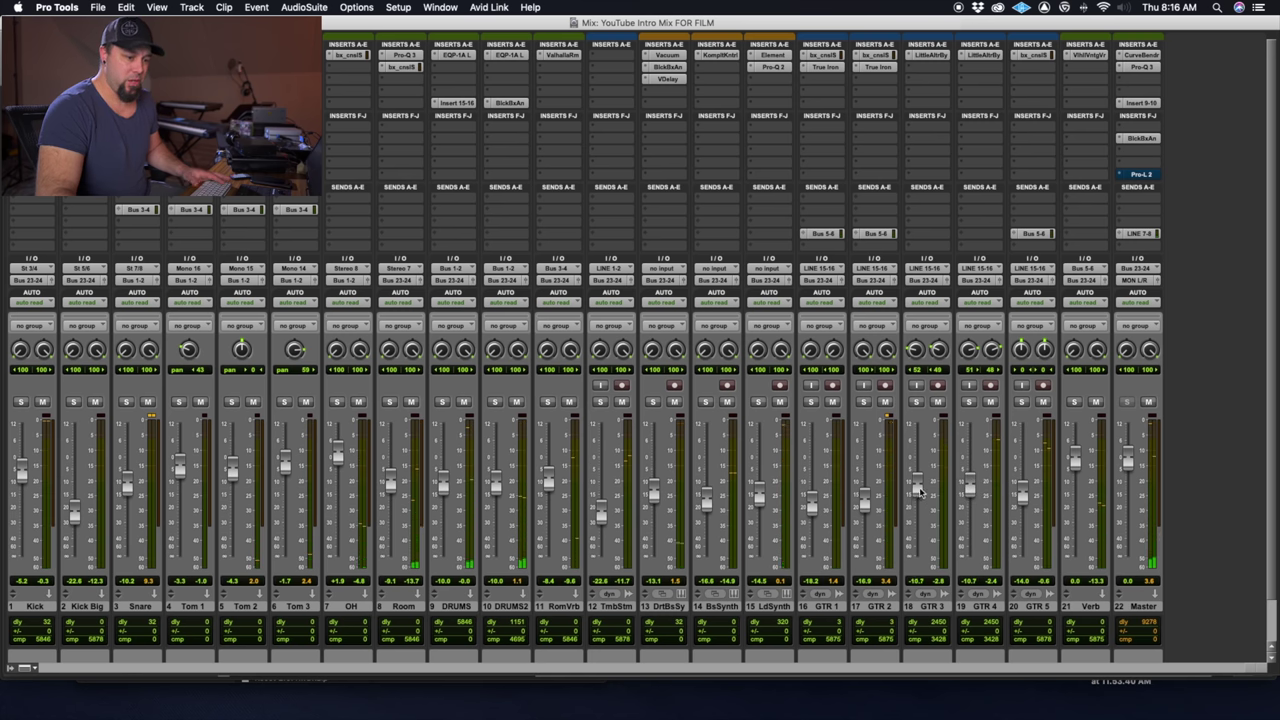
drag(811, 499, 811, 502)
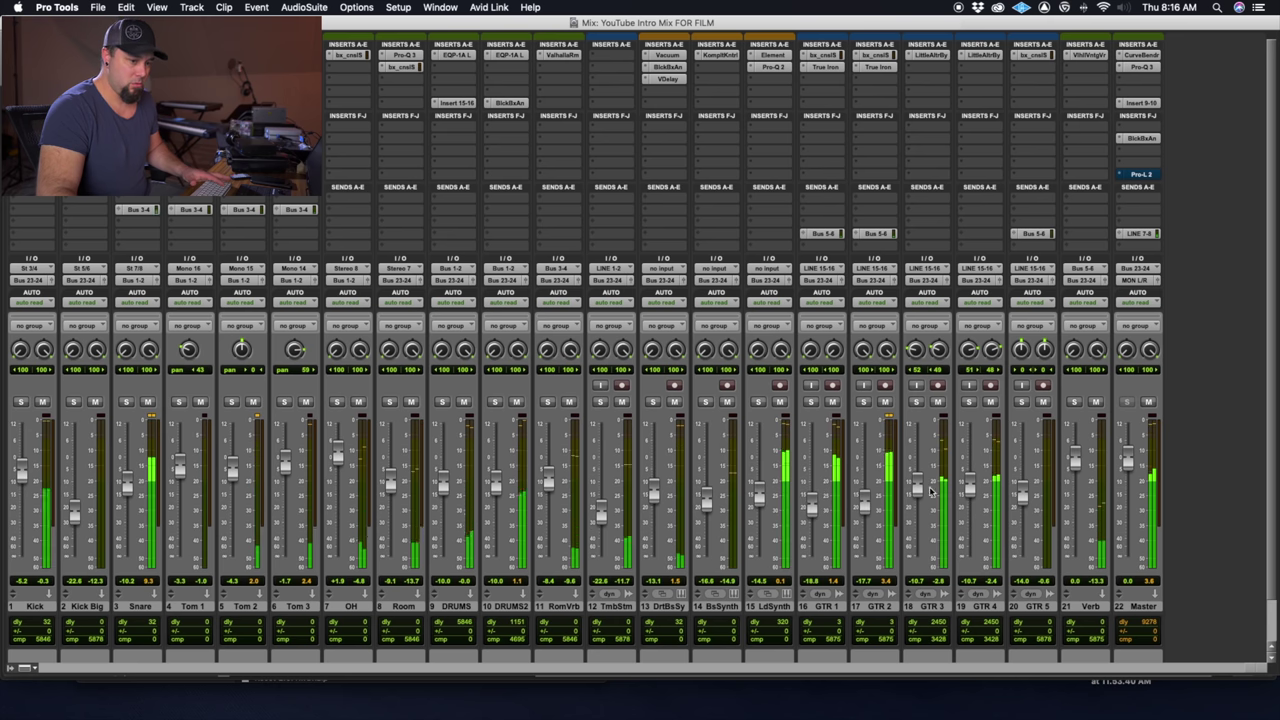
drag(918, 487, 968, 488)
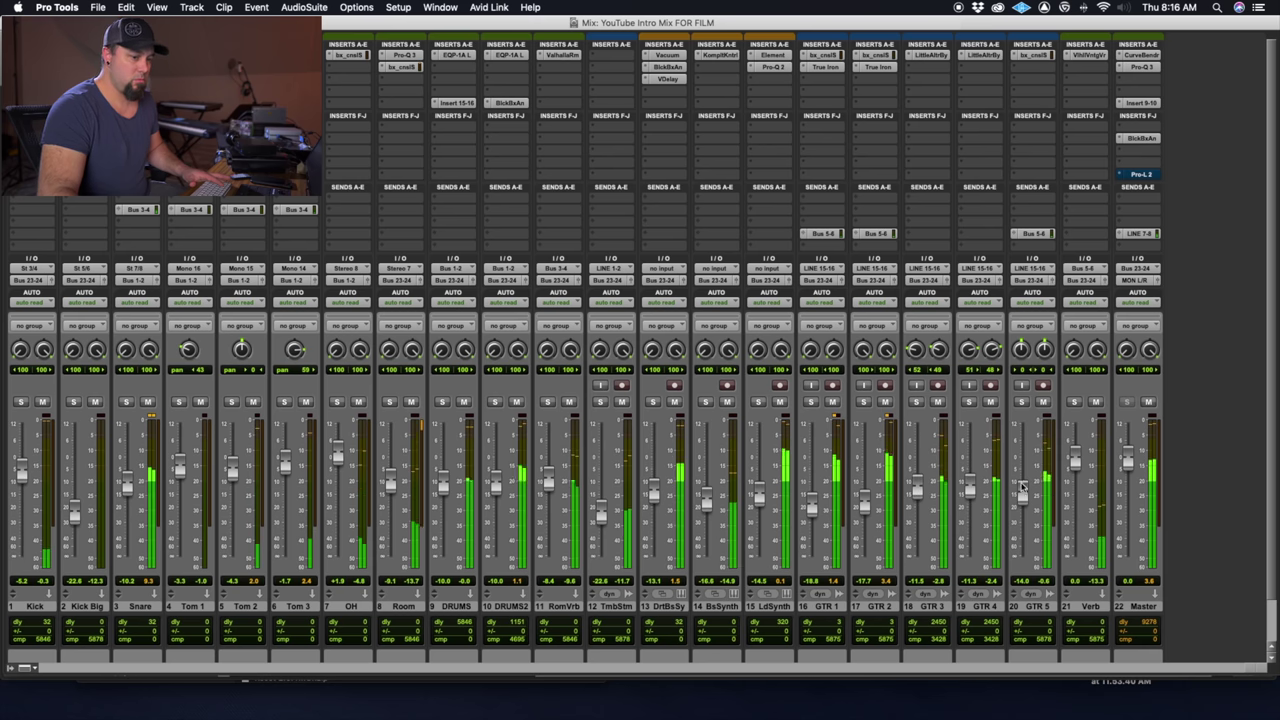
drag(1024, 492, 1022, 498)
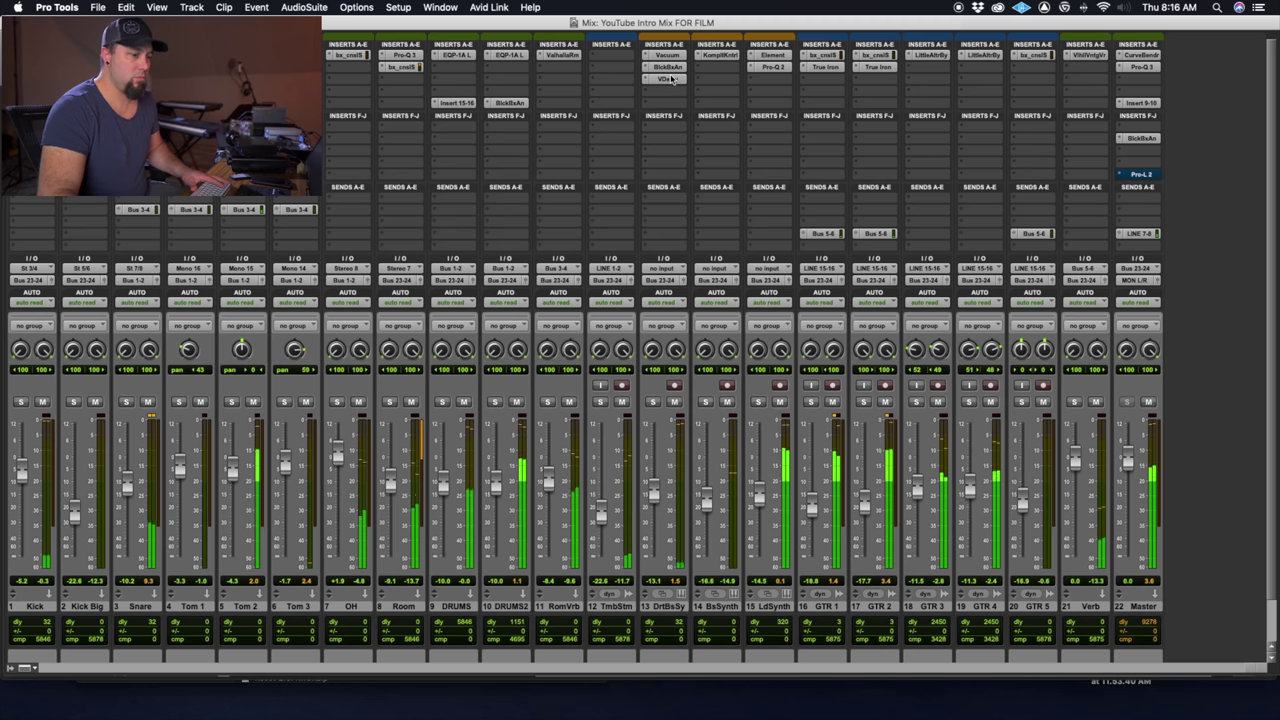
Raise the BsSynth fader to -11.5 dB and insert the stereo FabFilter Pro-Q 3 after its Kontakt instrument.
drag(706, 500, 711, 478)
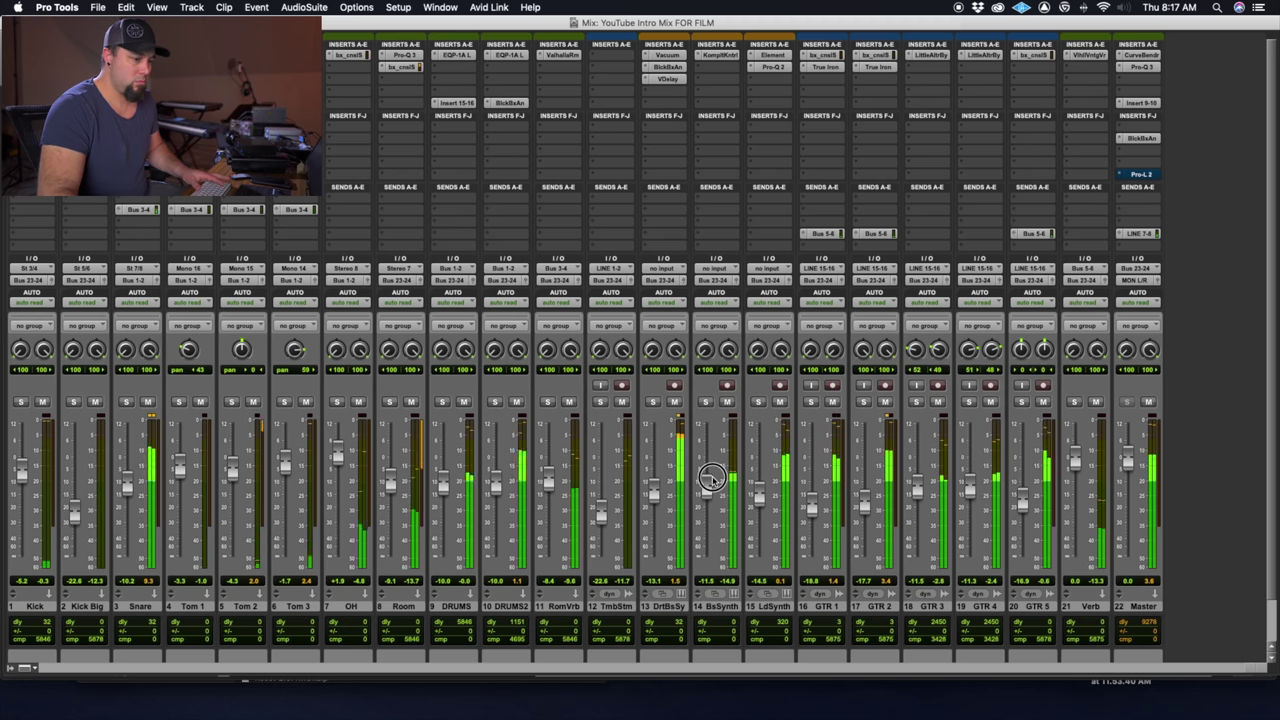
click(716, 71)
mouse_move(840, 70)
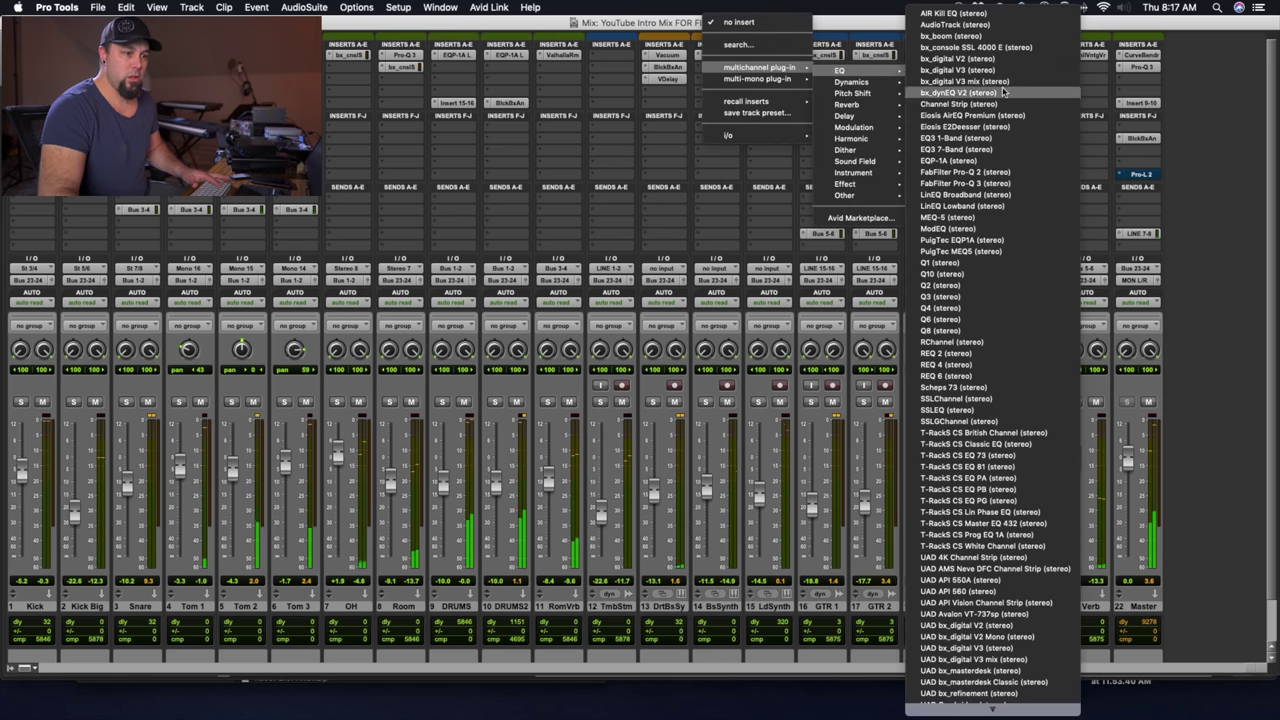
click(990, 183)
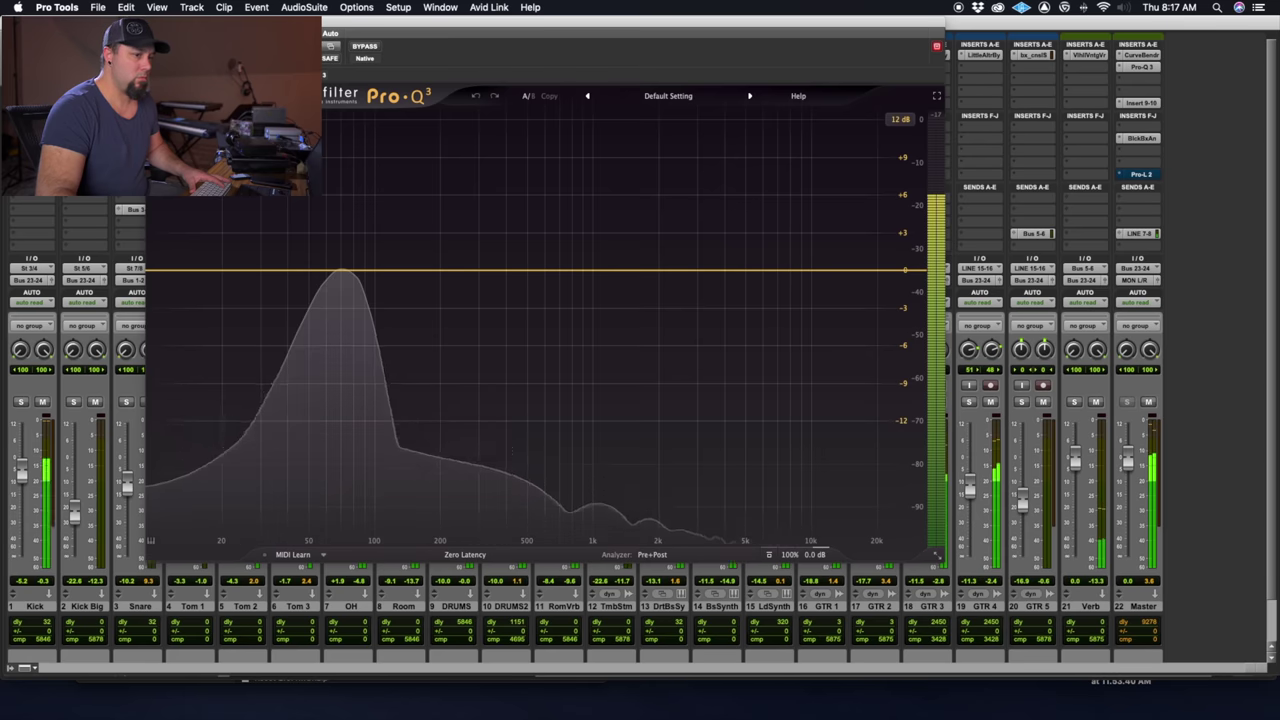
Examine the mix's frequency spectrum in the Master's Pro-Q 3 during playback and close the plug-in window.
click(1148, 67)
click(1141, 67)
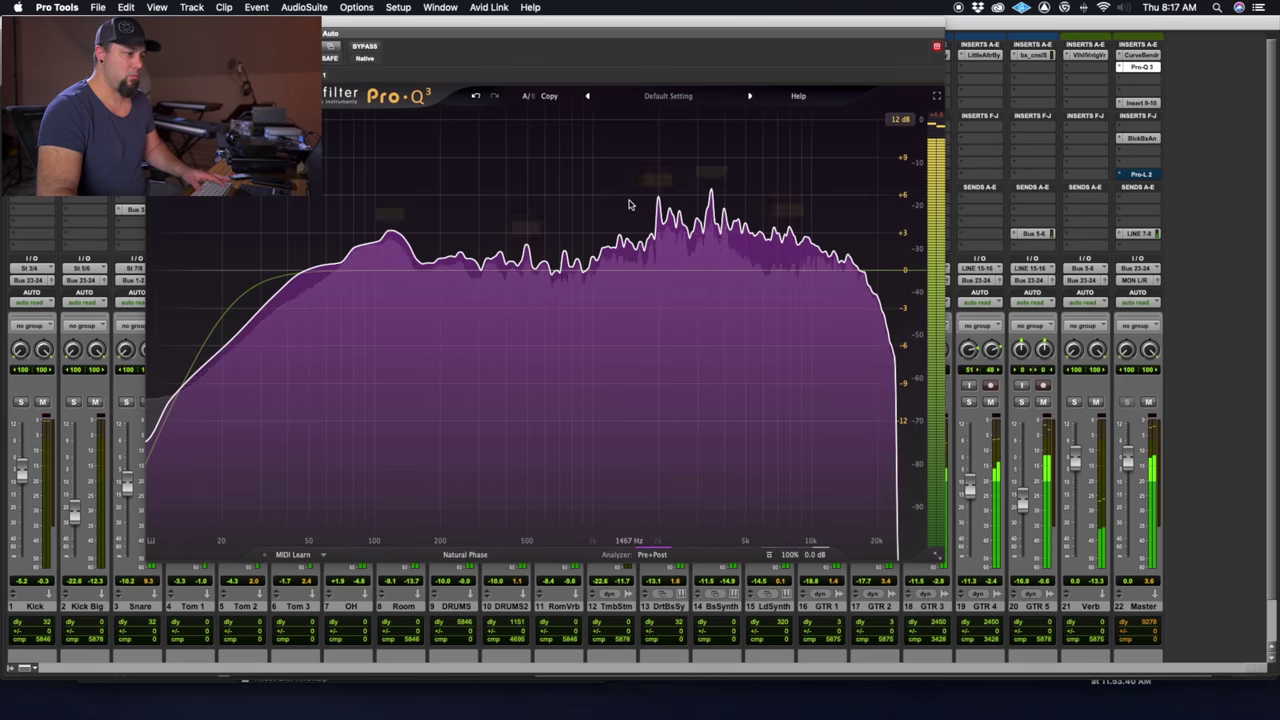
click(625, 203)
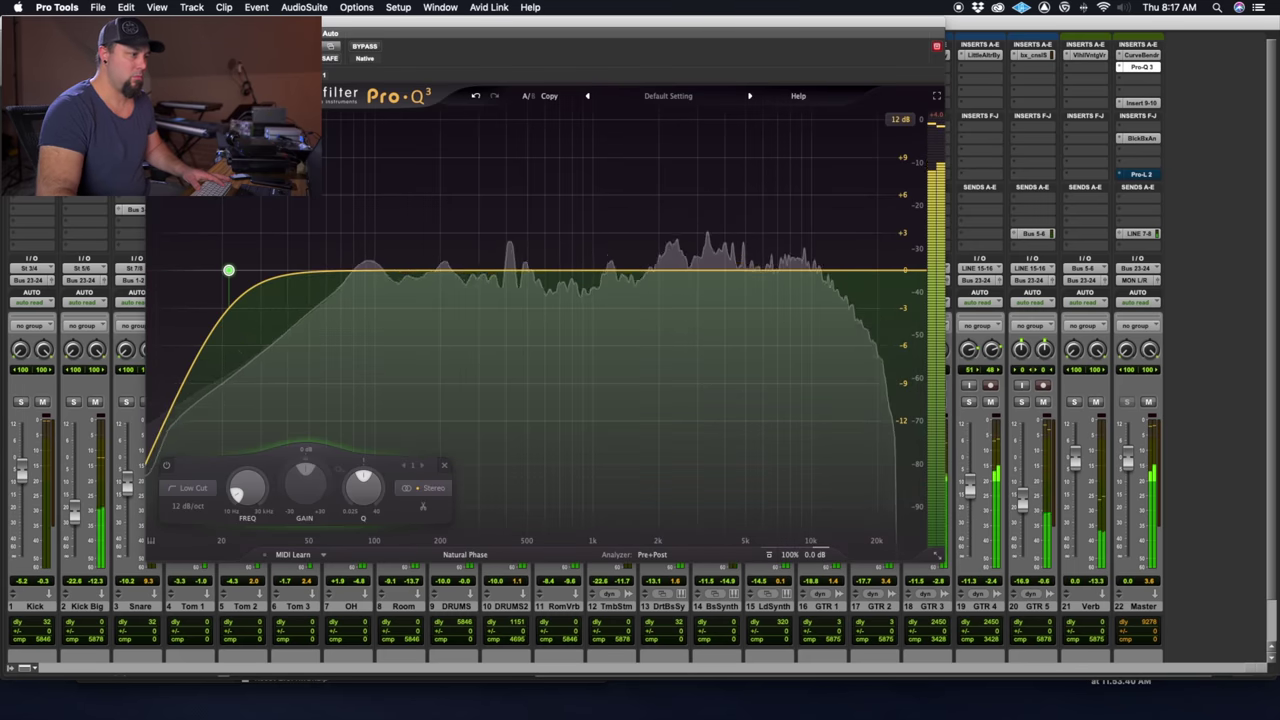
key(super+w)
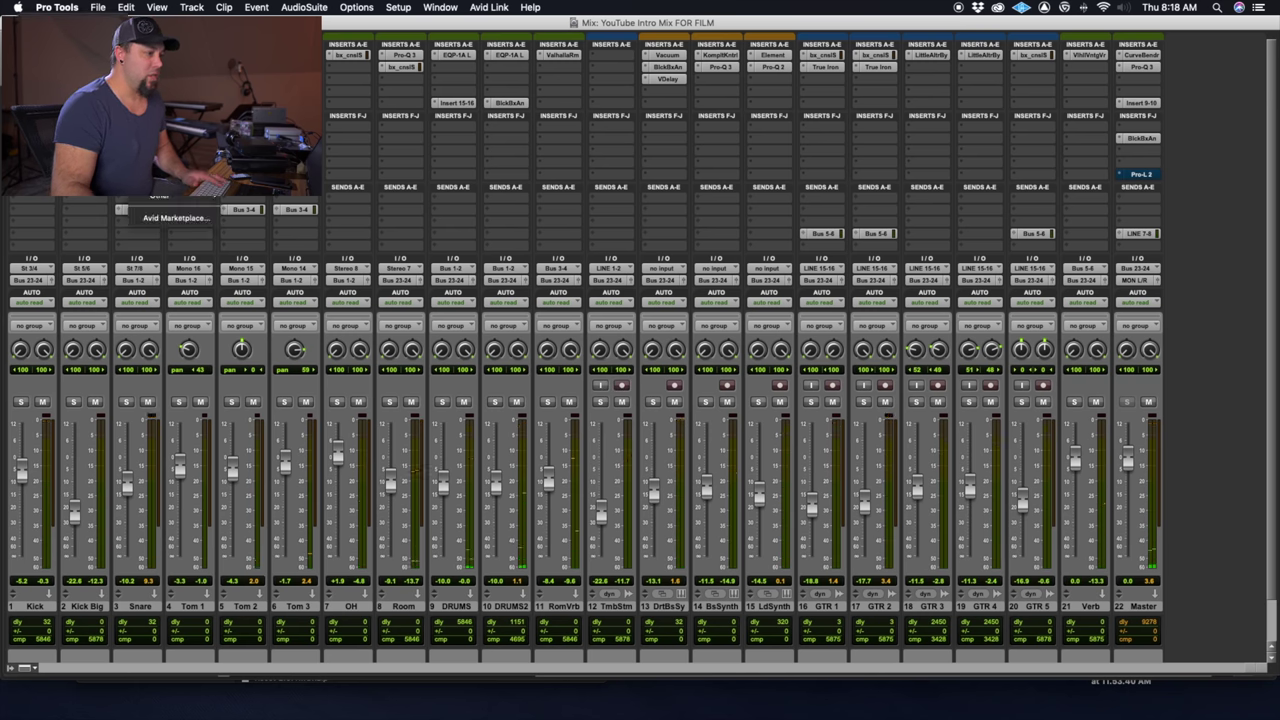
Insert the stereo FabFilter Pro-Q 3 on the Kick track after its channel strip.
mouse_move(172, 72)
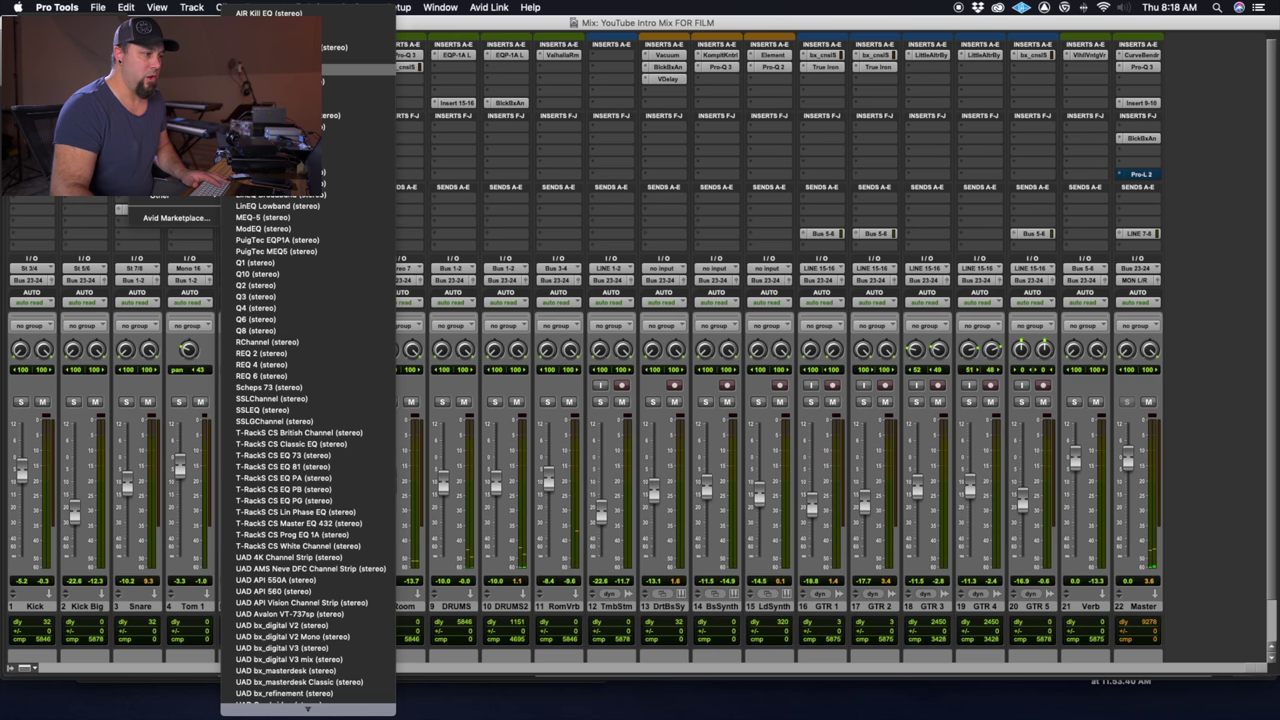
click(322, 185)
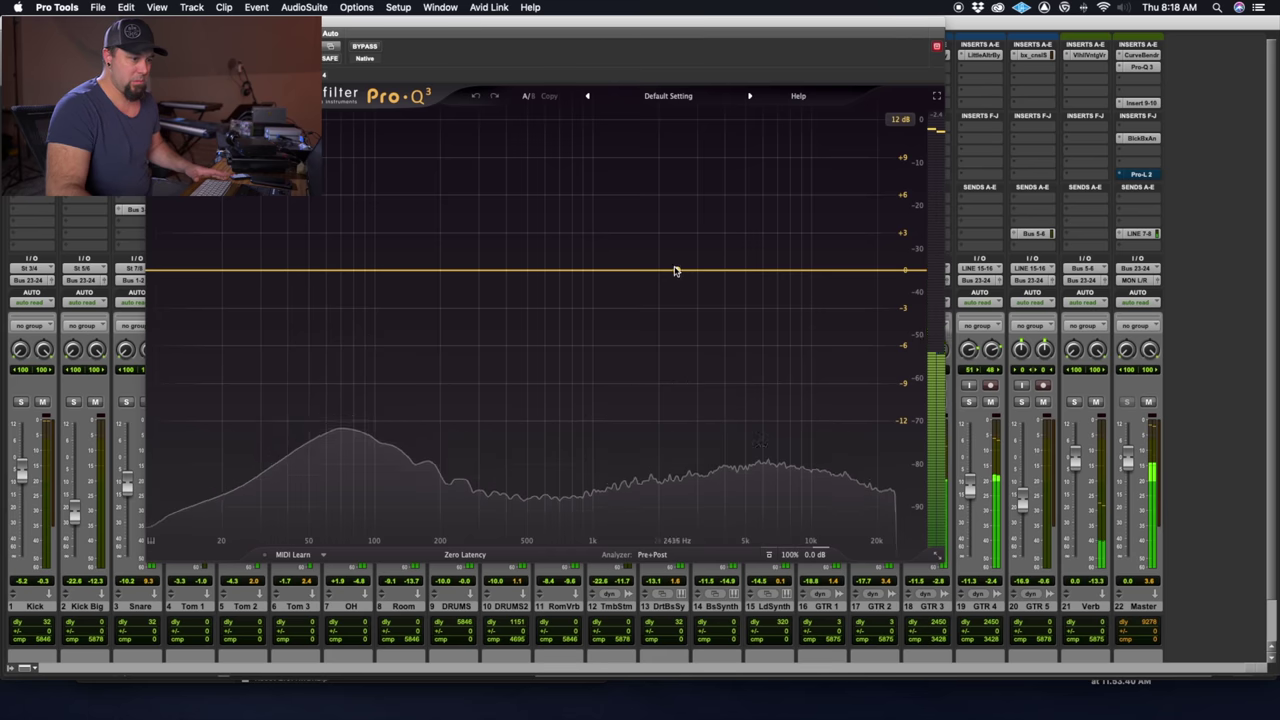
In the Kick's Pro-Q 3, add a gentle cut near 5.9 kHz with Q 2.285 and a 2.76 dB bell boost at 1527.9 Hz.
drag(766, 271, 763, 301)
scroll(763, 288, up, 4)
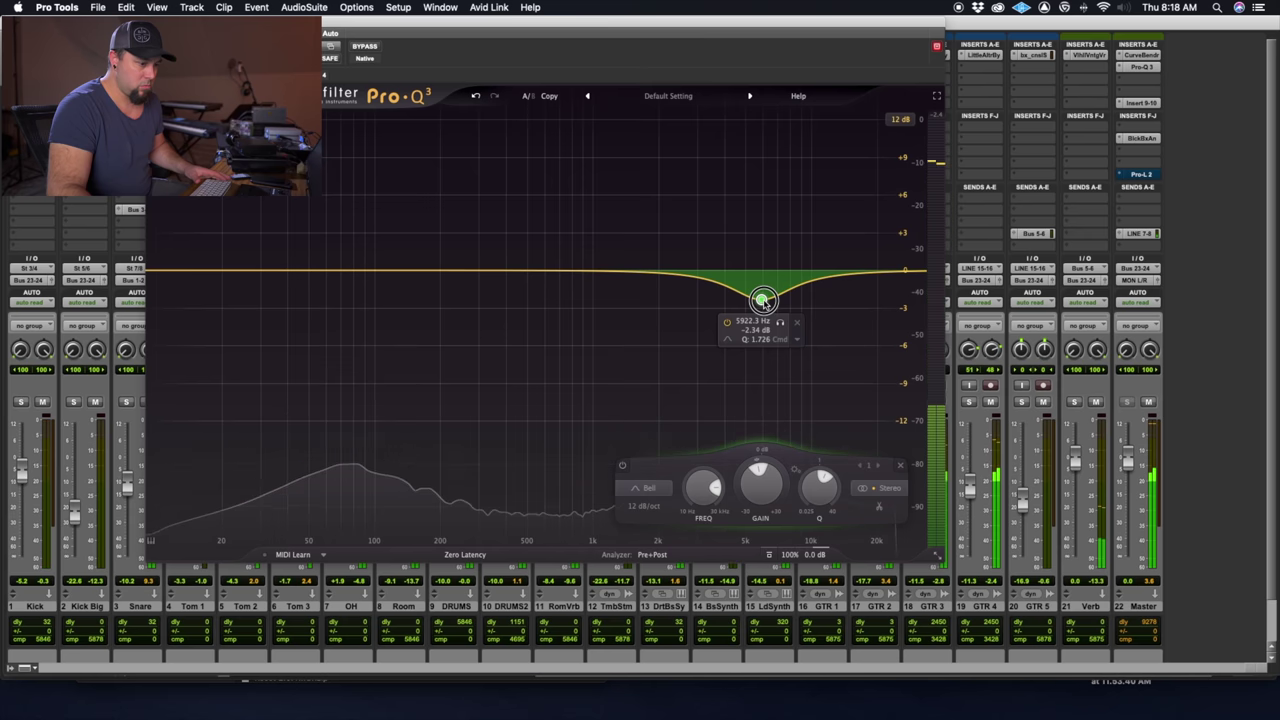
scroll(763, 301, up, 2)
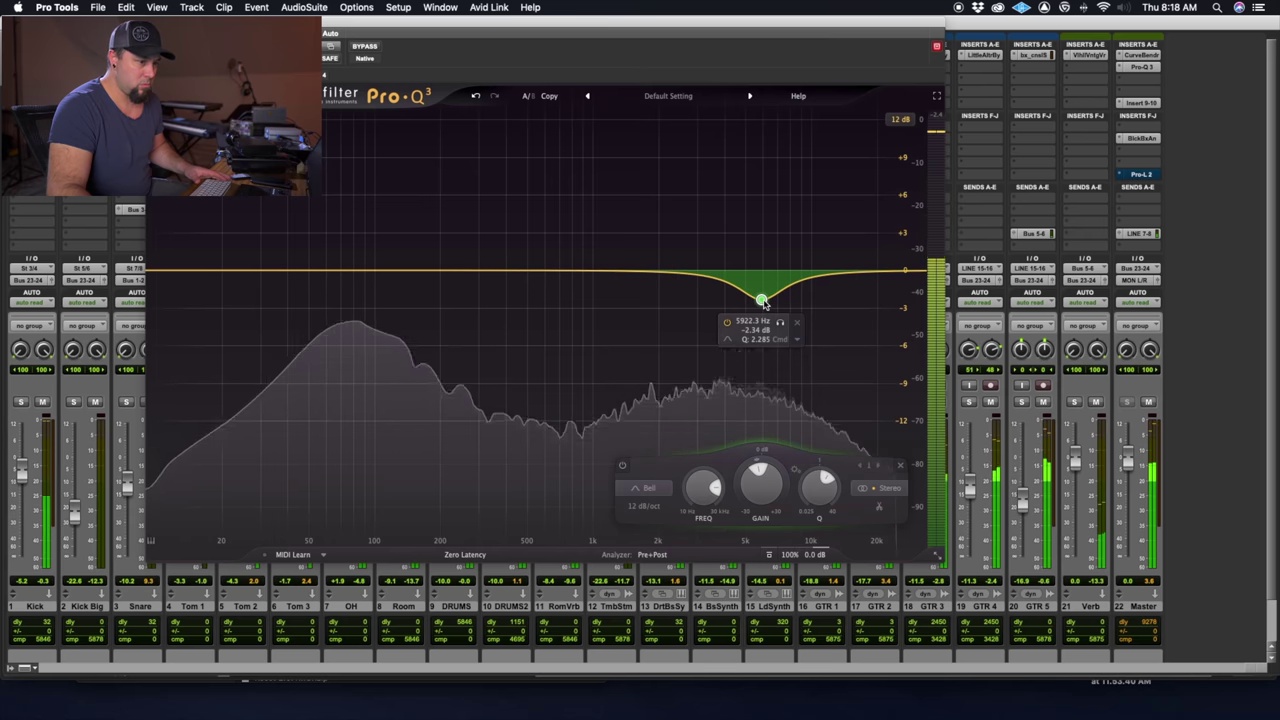
drag(763, 301, 765, 297)
drag(631, 271, 633, 237)
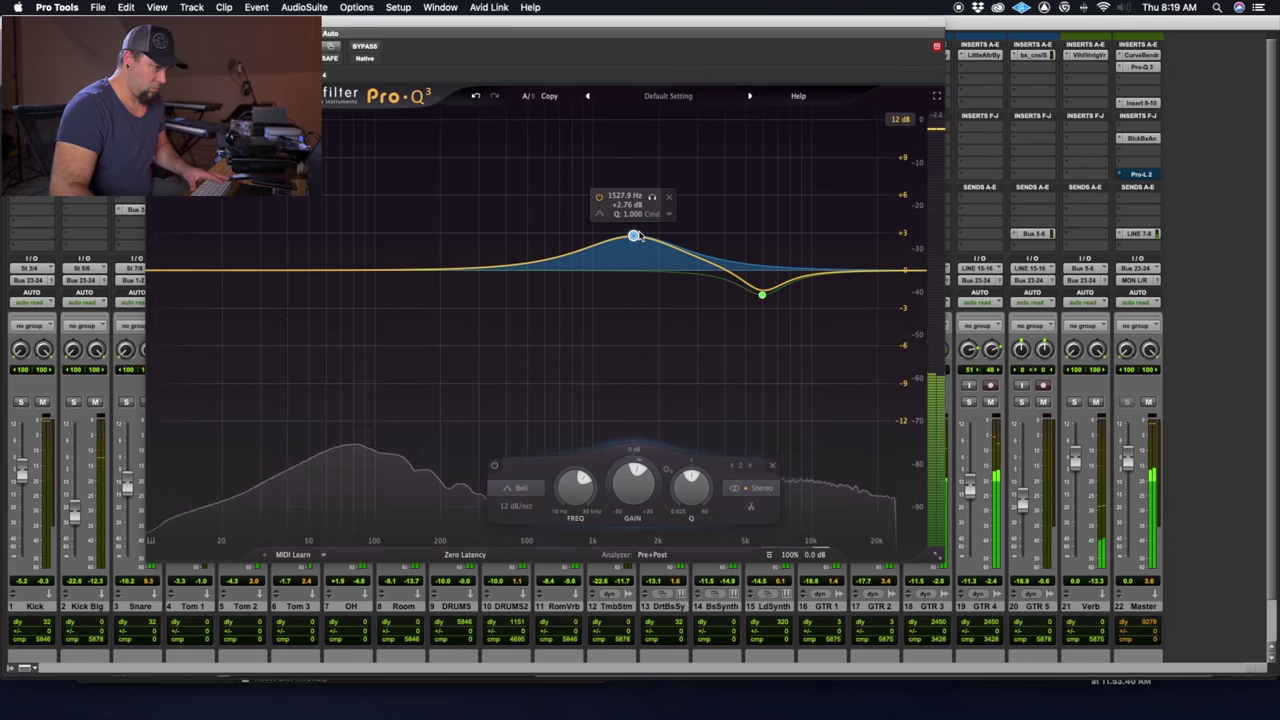
Move the Kick's midrange EQ boost to 1772.7 Hz at +2.81 dB and add a +3.08 dB high shelf at 11462 Hz with Q 0.300.
mouse_move(634, 236)
mouse_down()
mouse_move(634, 166)
mouse_move(649, 235)
mouse_up()
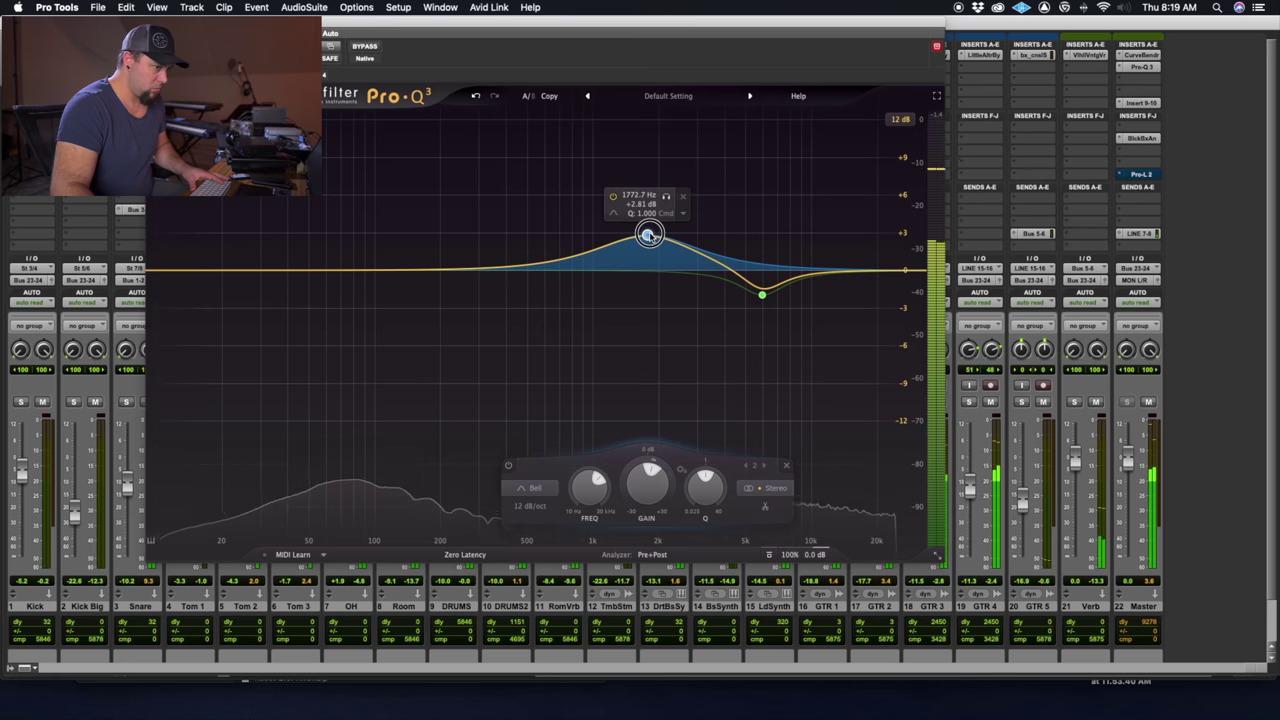
drag(818, 270, 824, 232)
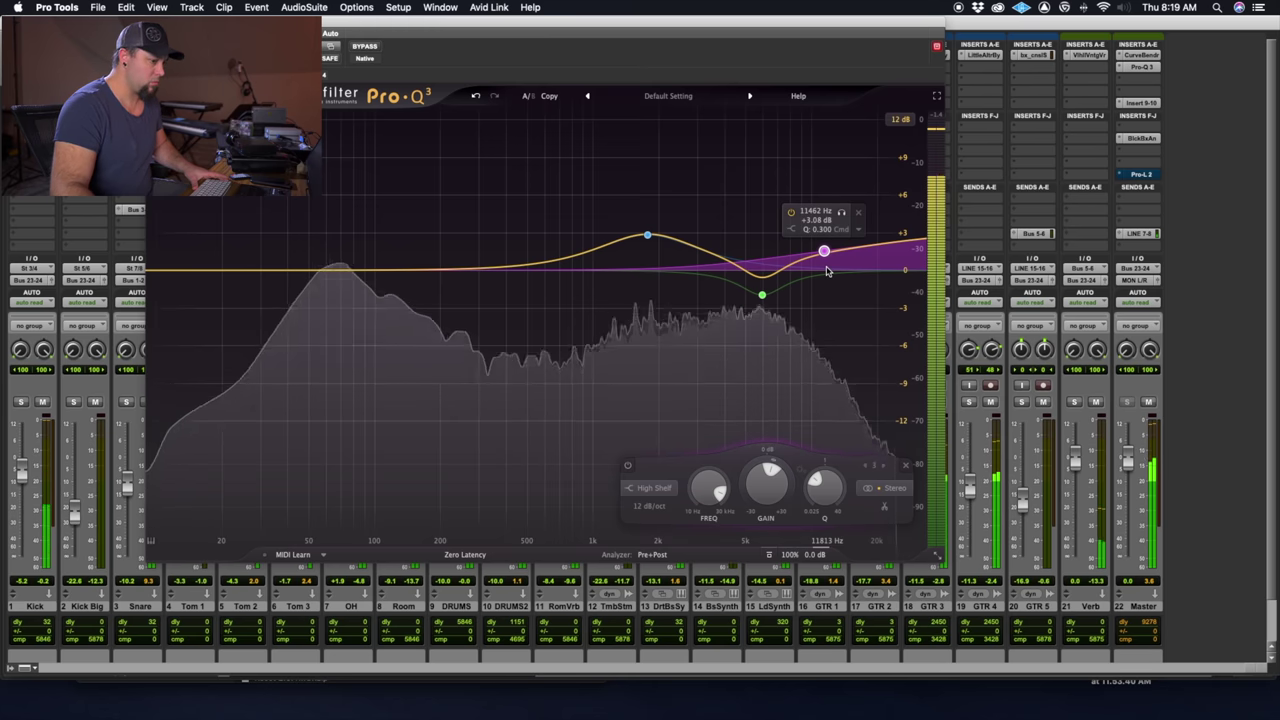
Set the Kick's Pro-Q 3 to Natural Phase processing, audition the kick EQ in playback and close the plug-in window.
click(465, 554)
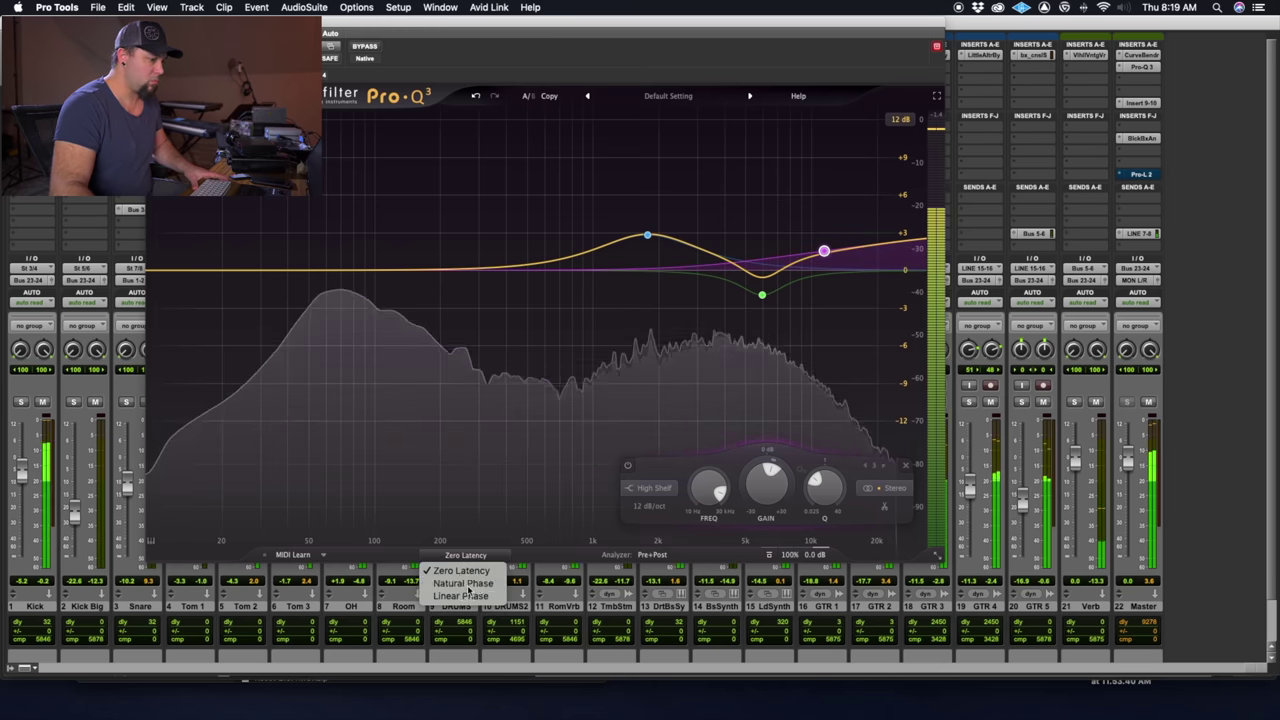
click(466, 586)
drag(583, 392, 585, 390)
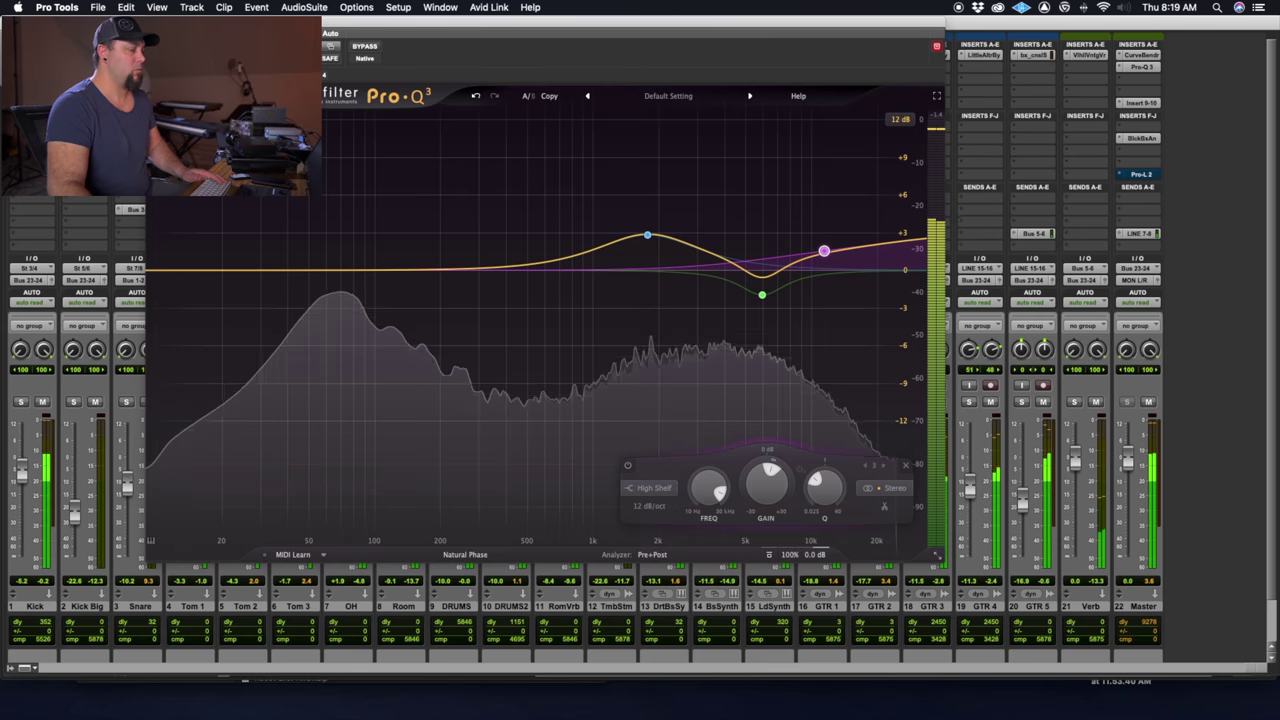
key(space)
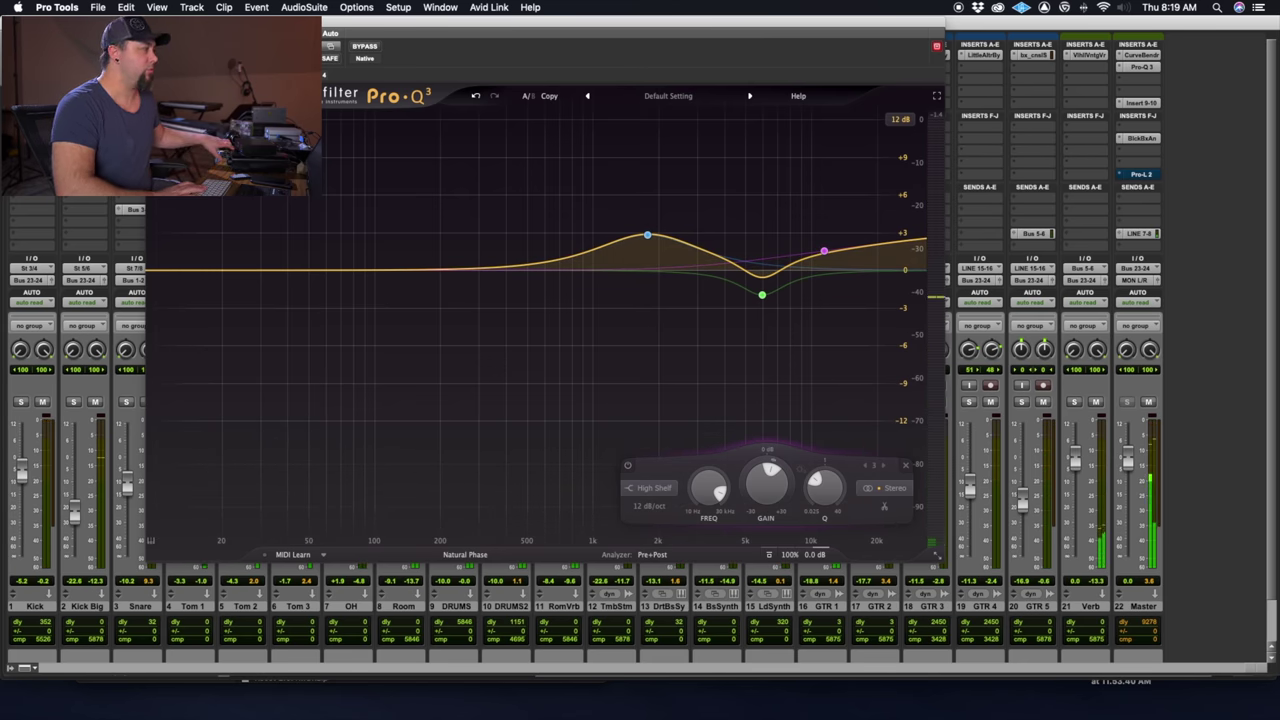
key(space)
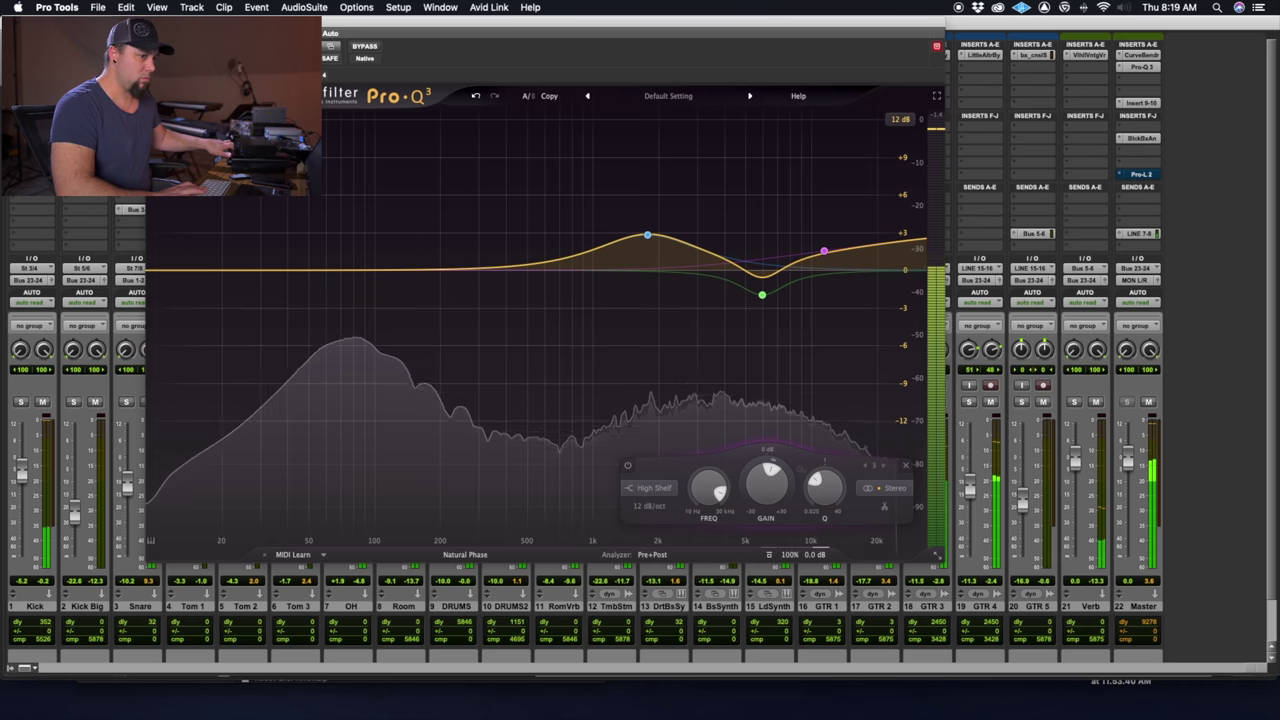
key(super+w)
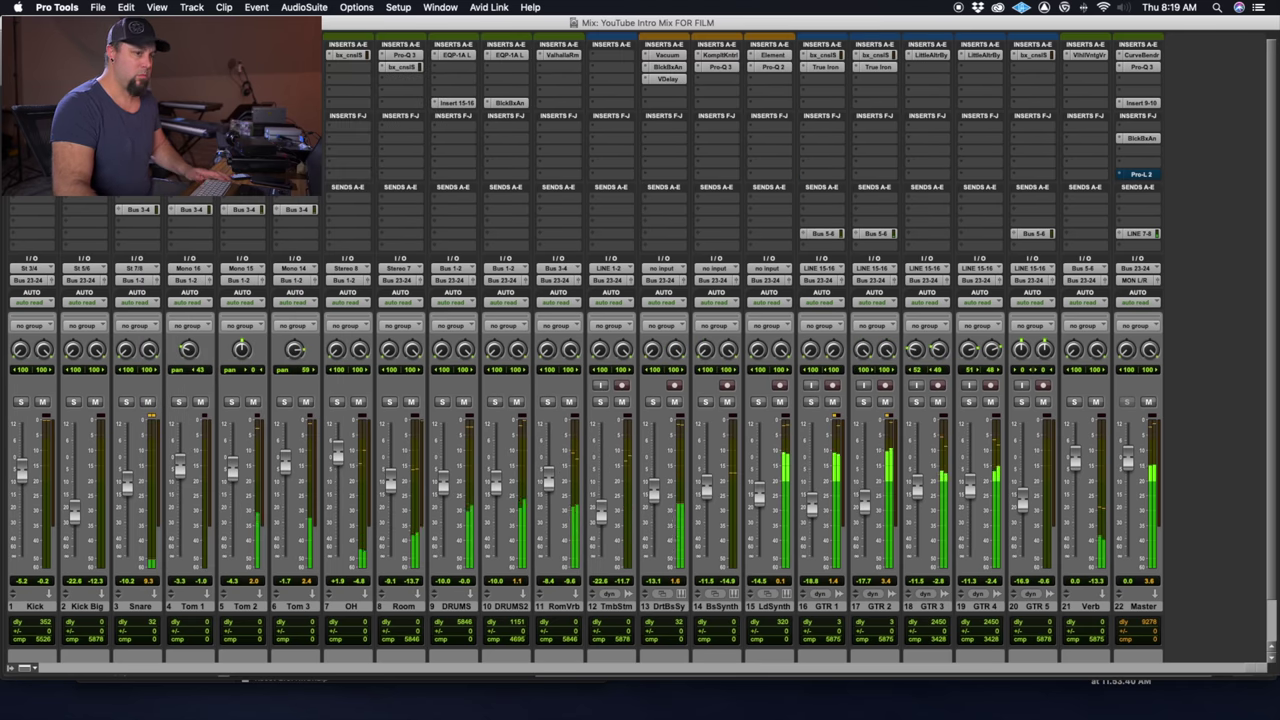
Open the Master's bypassed Pro-L 2 limiter, lower its output level to -2.7 dBTP and take it out of bypass during playback.
click(1140, 174)
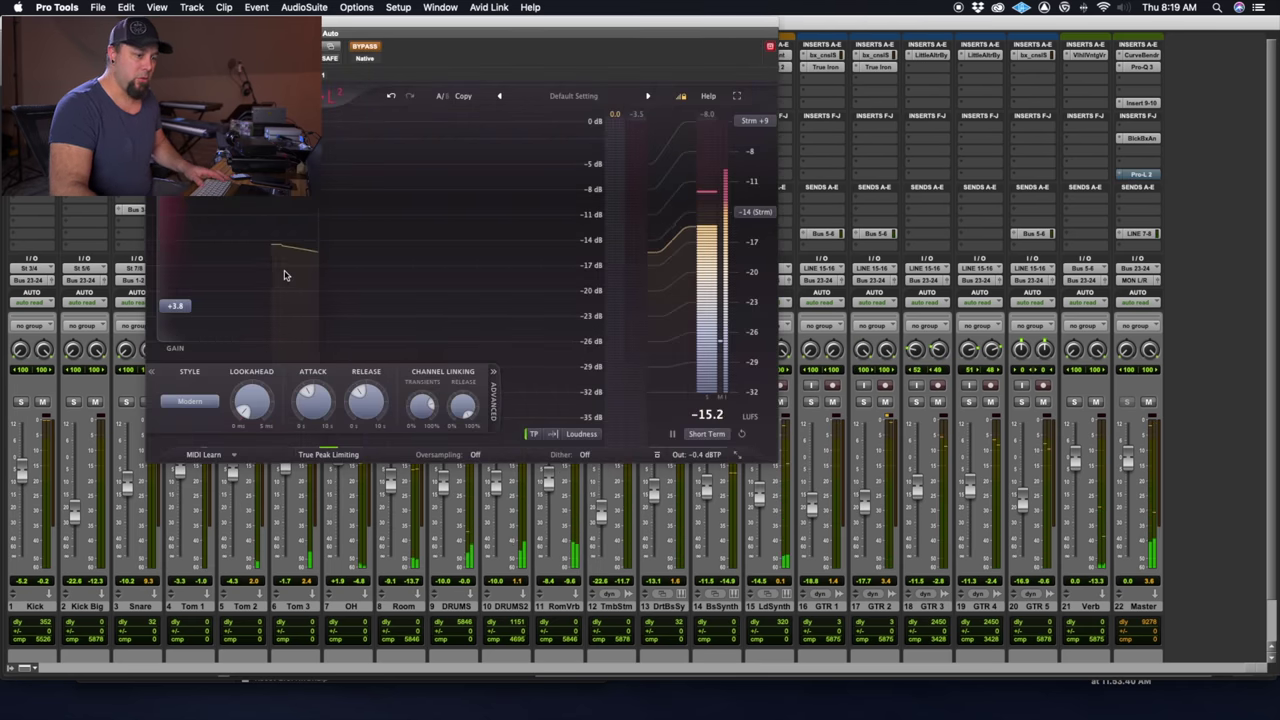
mouse_move(705, 455)
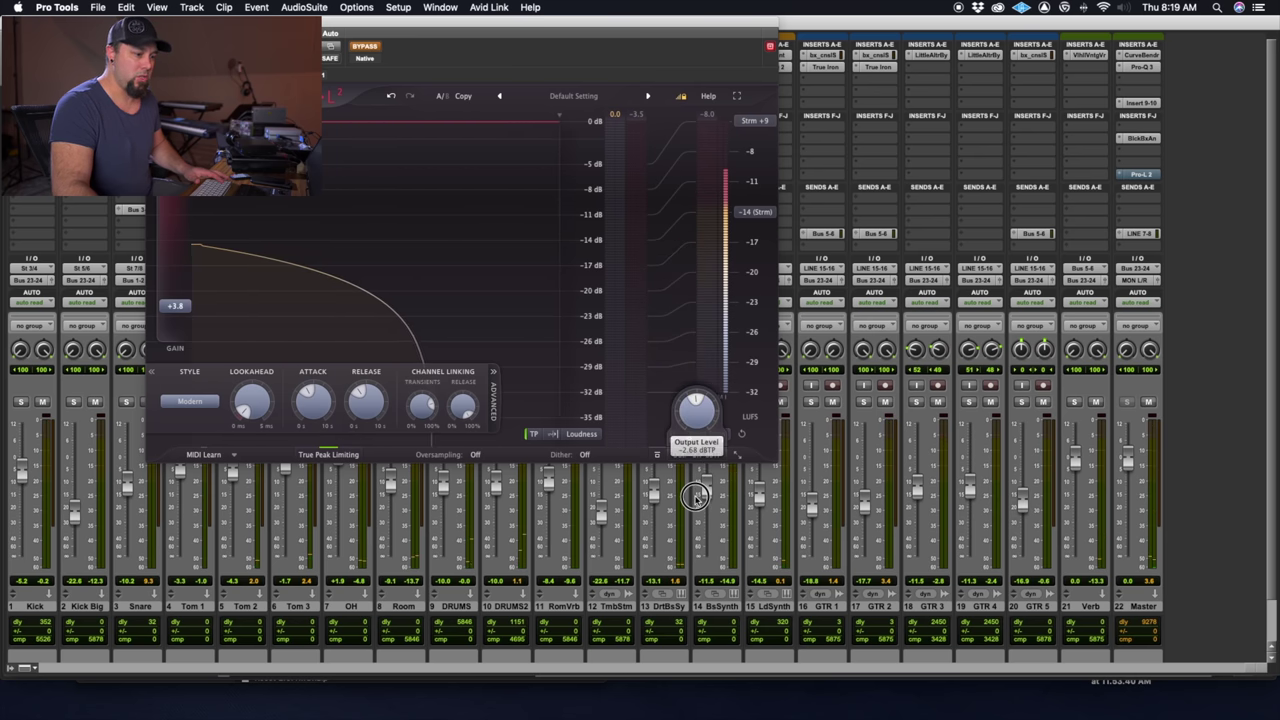
key(space)
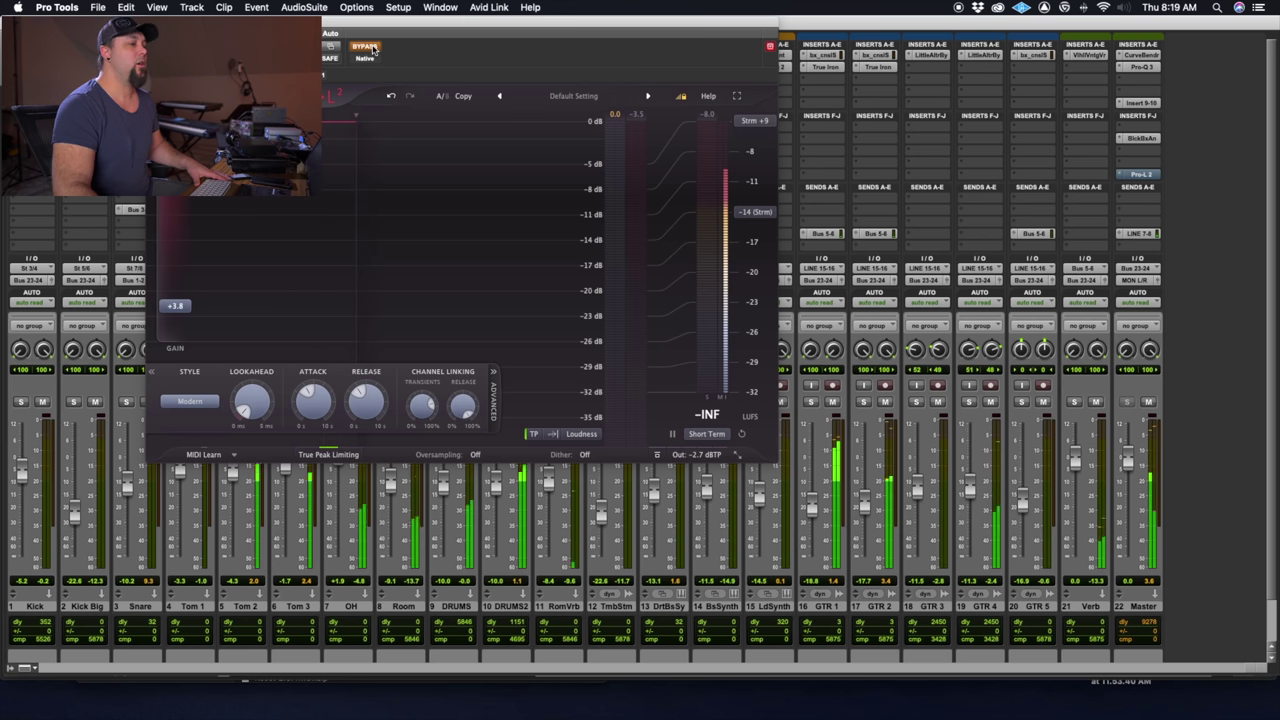
click(366, 47)
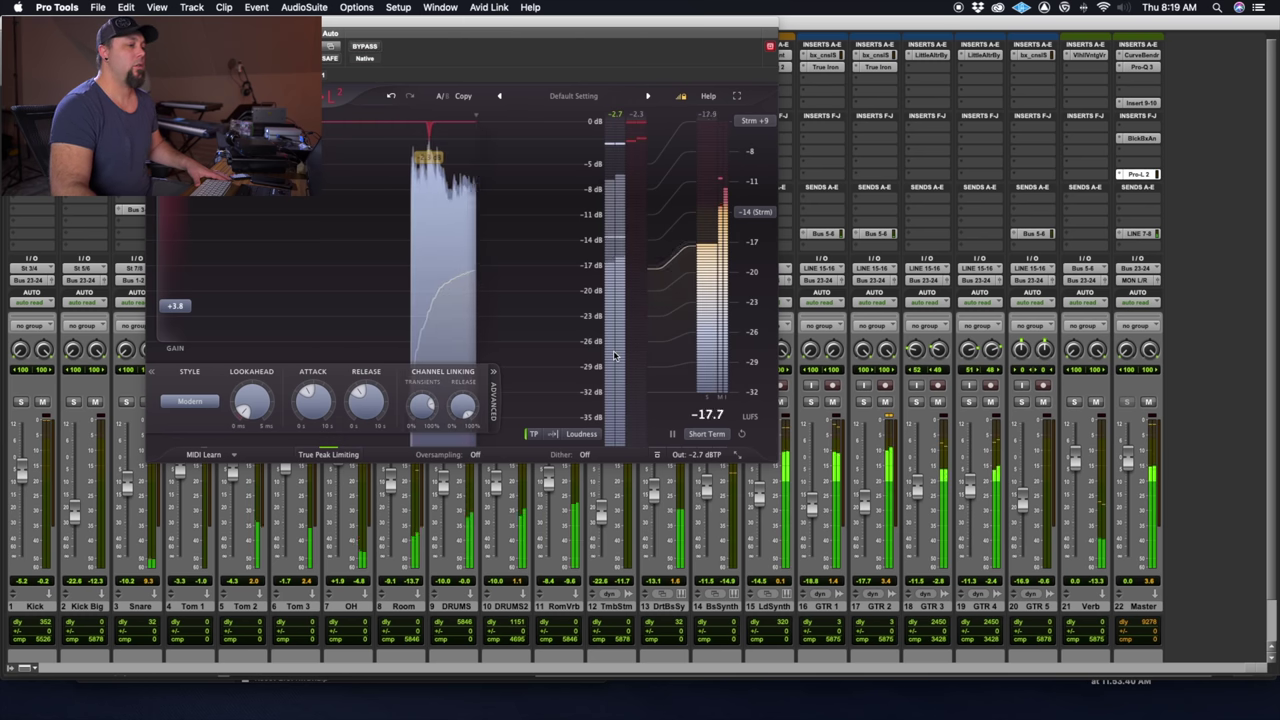
Set the Master's Pro-L 2 gain to +5.9 and its output level to -10.0 dBTP, and close the plug-in window.
drag(187, 307, 188, 291)
drag(700, 411, 701, 446)
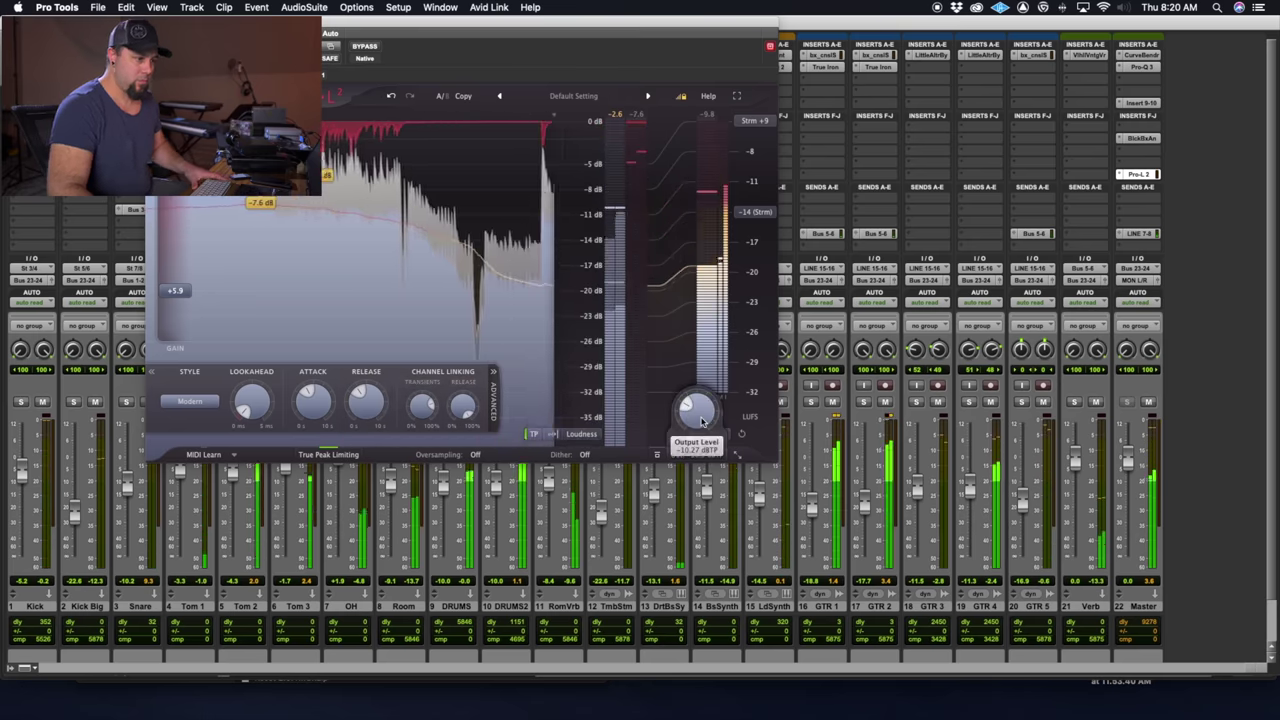
drag(699, 422, 700, 417)
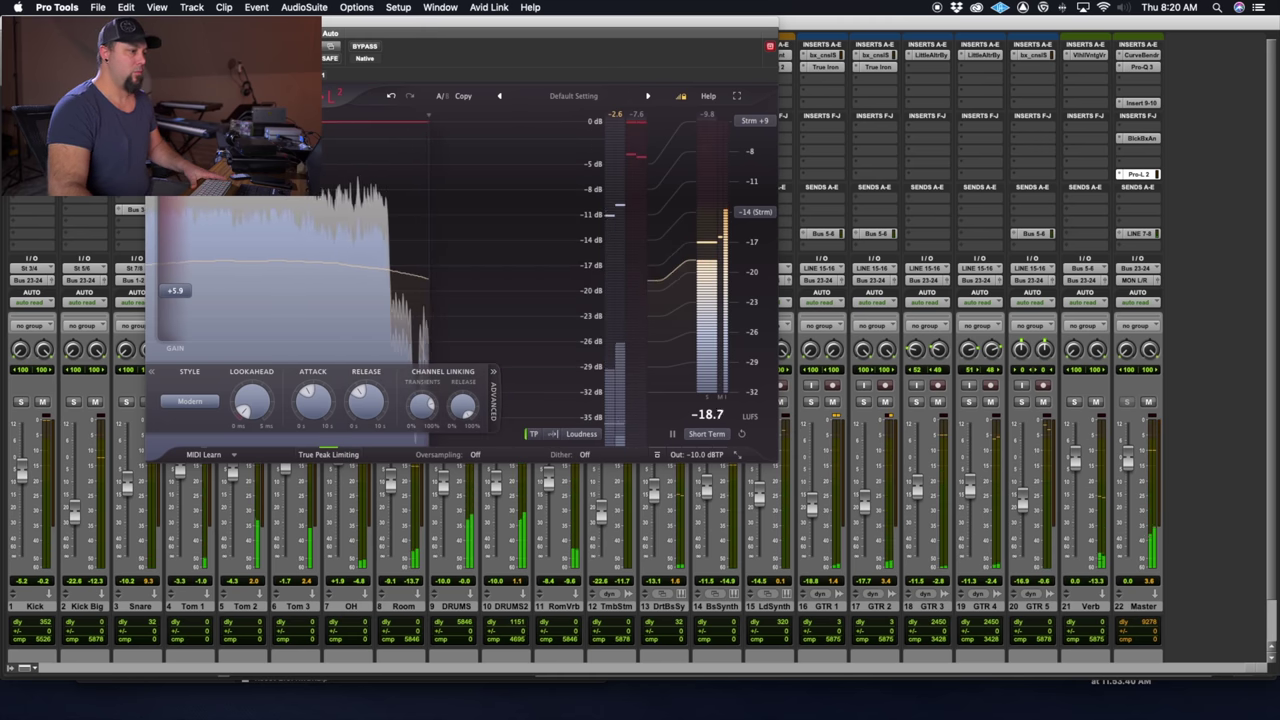
key(super+w)
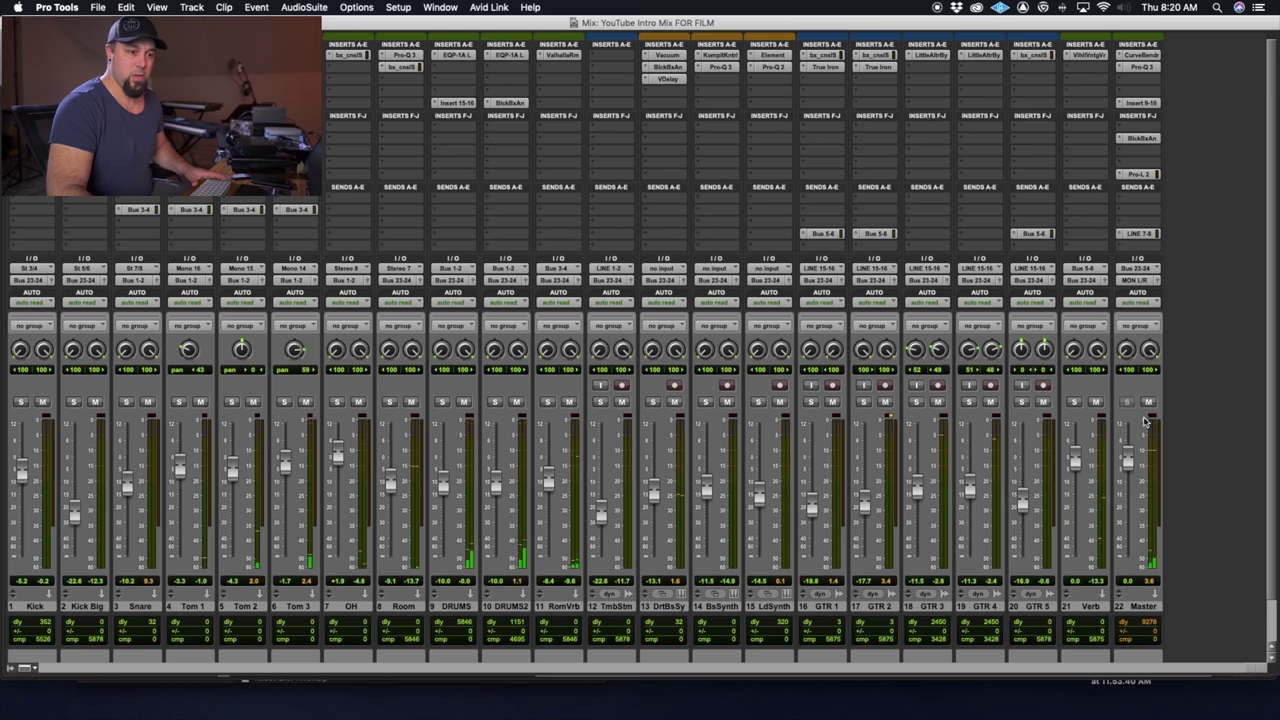